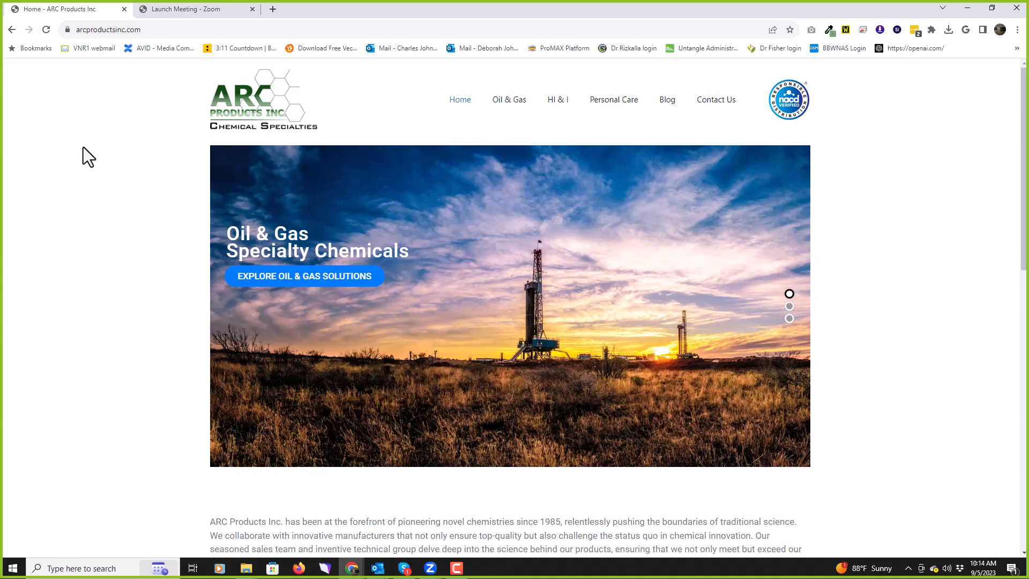
Step: Go to arcproductsinc.com/wp-admin in the browser address bar
{"action": "double_click", "coordinate": [441, 27]}
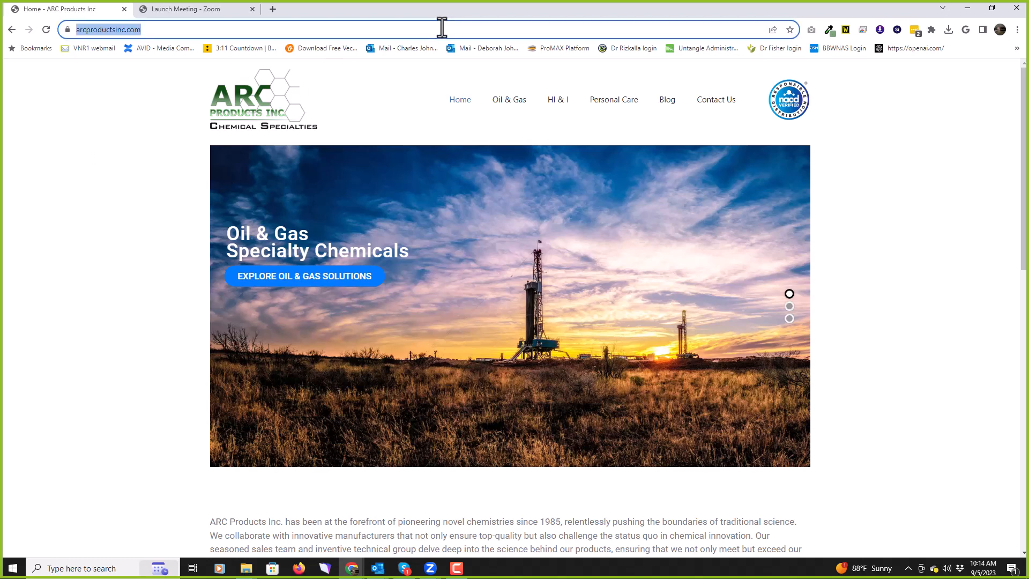
{"action": "left_click", "coordinate": [444, 27]}
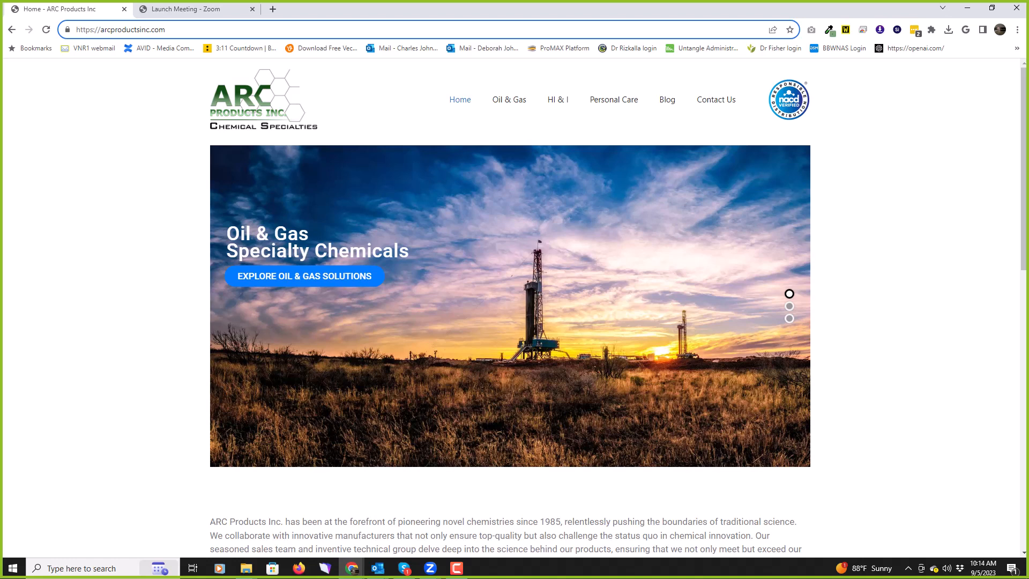
{"action": "type", "text": "wp"}
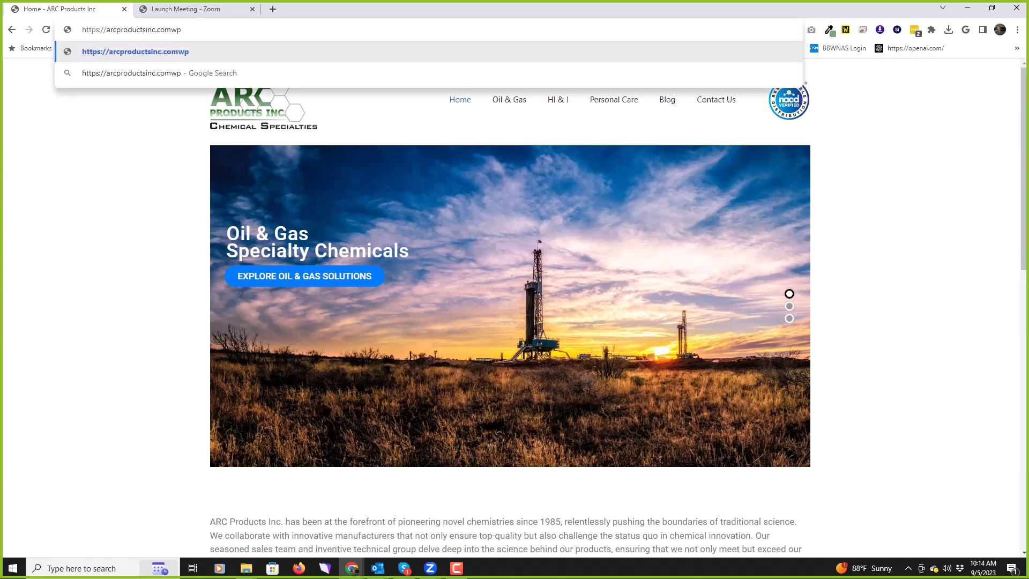
{"action": "key", "text": "BackSpace"}
{"action": "key", "text": "BackSpace"}
{"action": "type", "text": "/"}
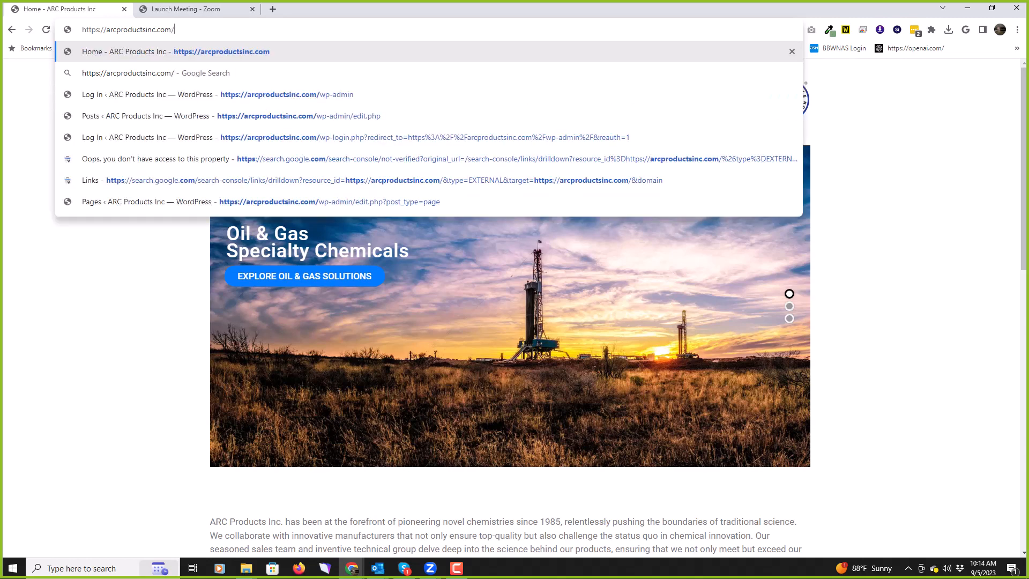
{"action": "type", "text": "w"}
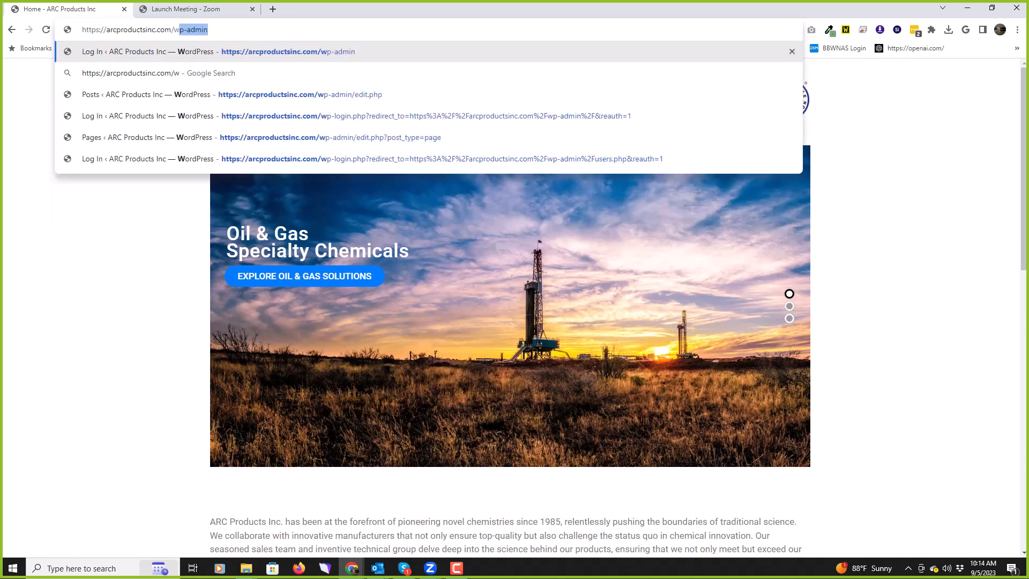
{"action": "type", "text": "p-"}
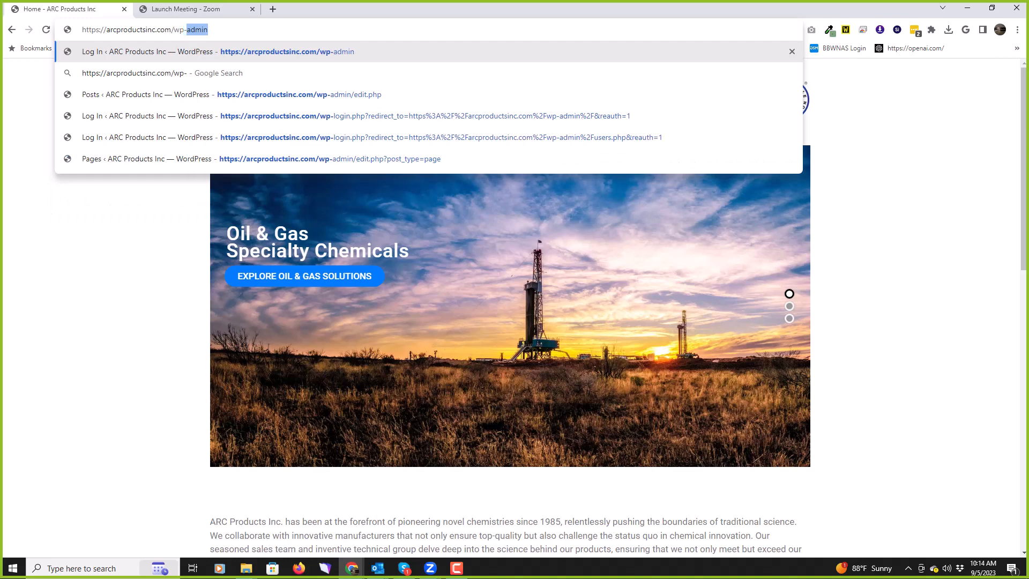
{"action": "type", "text": "admin"}
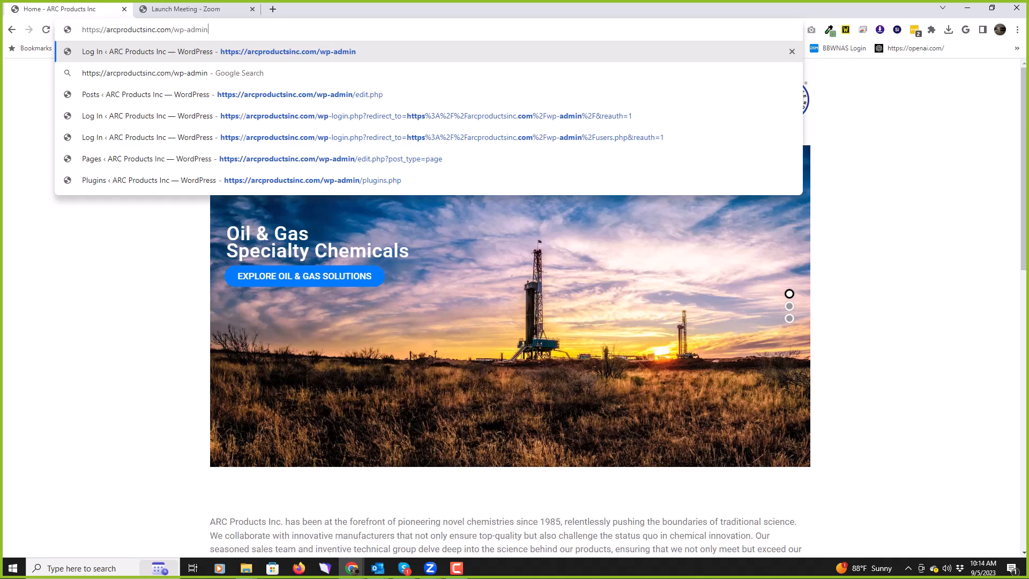
{"action": "key", "text": "Return"}
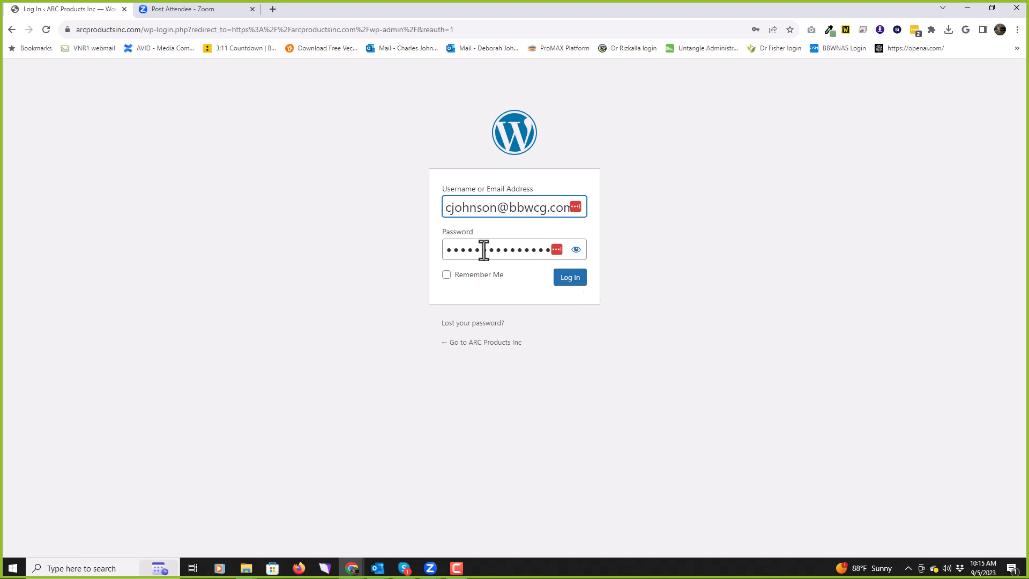
Step: Sign in to the ARC Products Inc admin with the filled-in credentials
{"action": "left_click", "coordinate": [568, 279]}
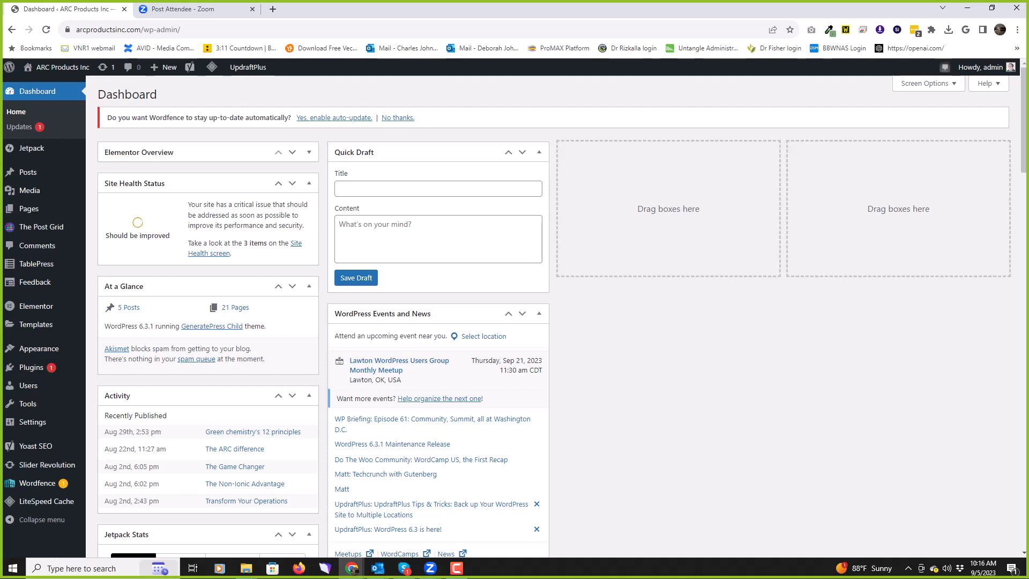
{"action": "mouse_move", "coordinate": [35, 68]}
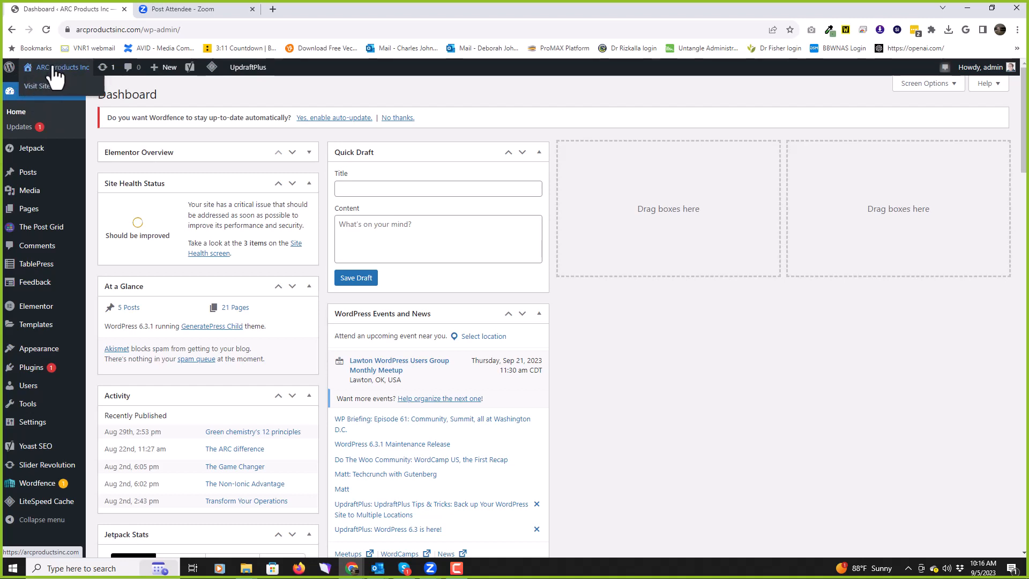
{"action": "left_click", "coordinate": [54, 68]}
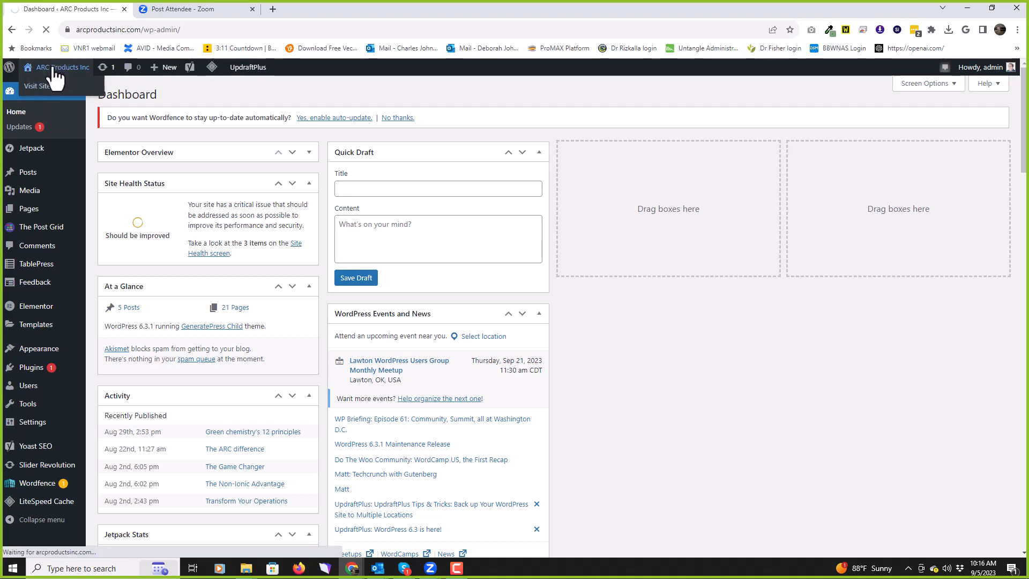
{"action": "mouse_move", "coordinate": [21, 213]}
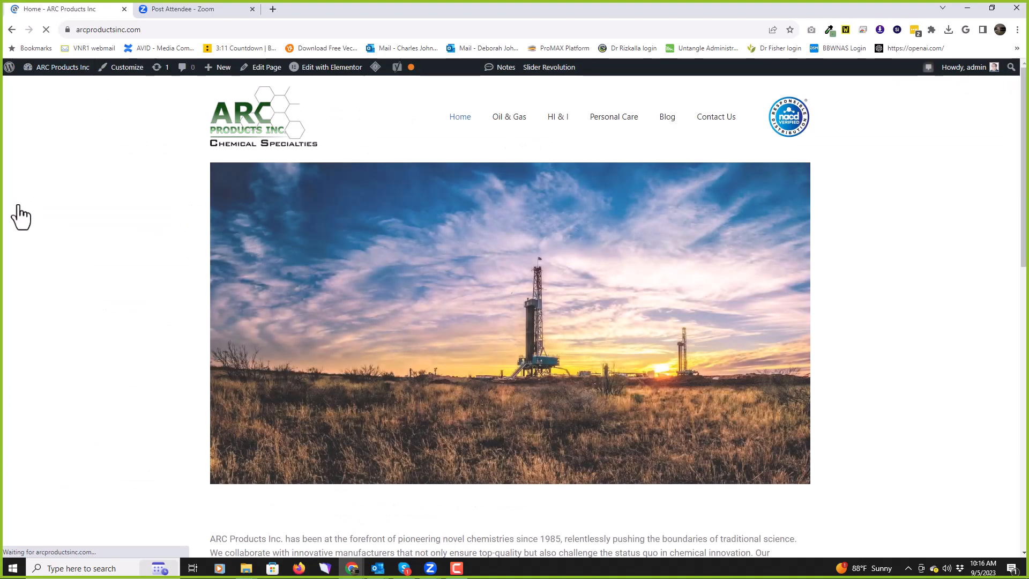
{"action": "mouse_move", "coordinate": [51, 80]}
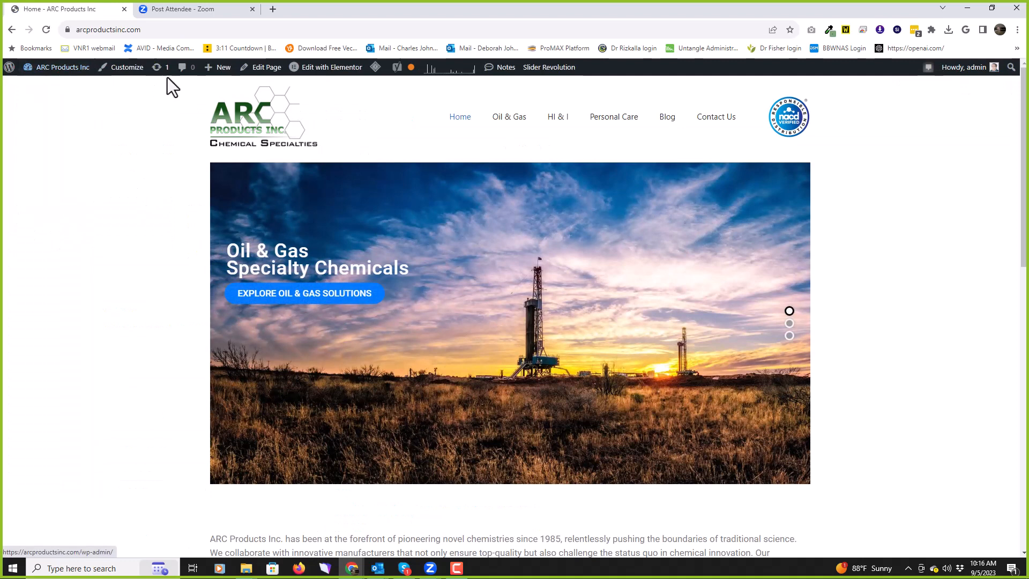
{"action": "mouse_move", "coordinate": [552, 75]}
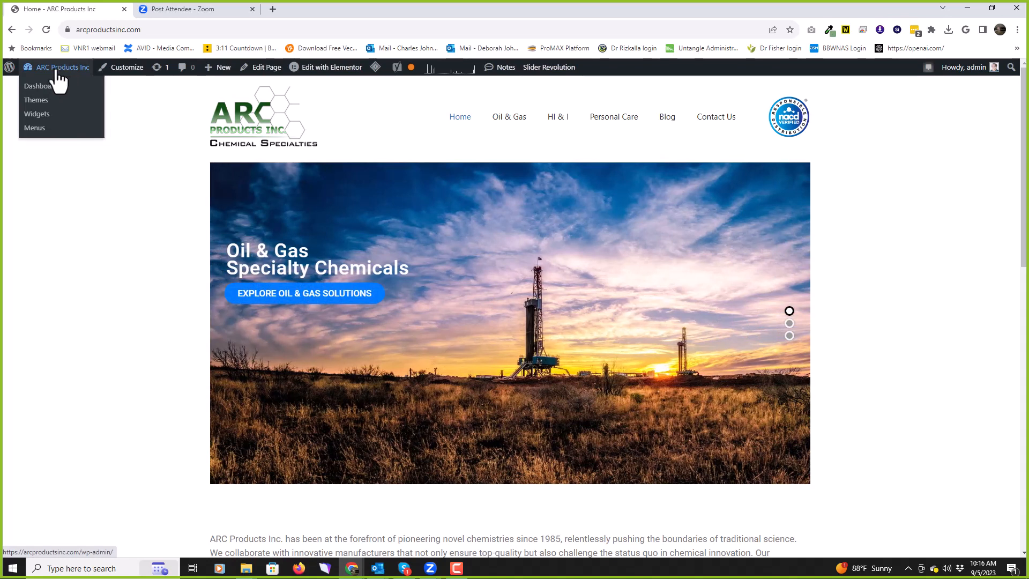
{"action": "left_click", "coordinate": [42, 87]}
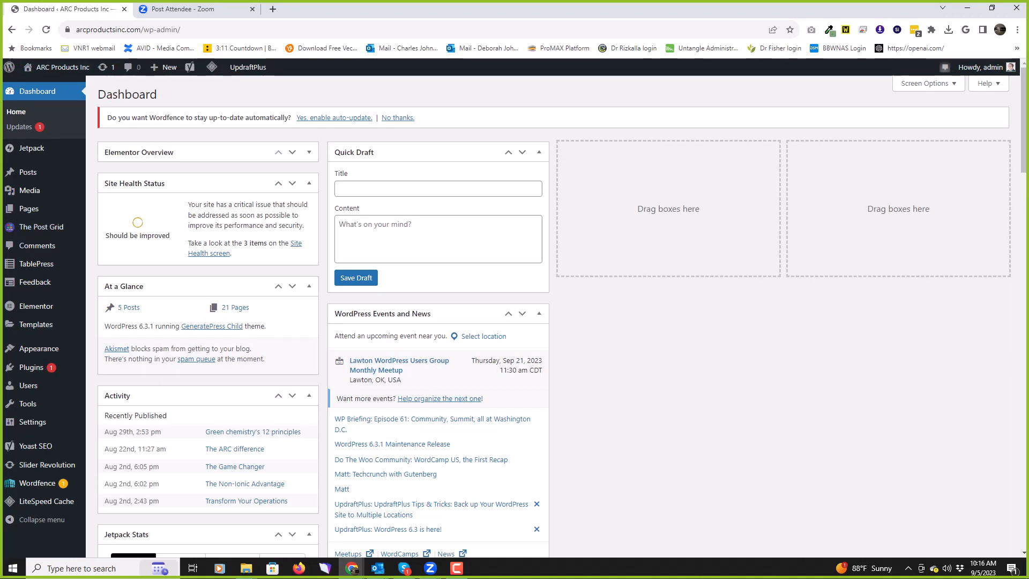
Step: Go to Jetpack's Stats page from the Jetpack sidebar menu
{"action": "mouse_move", "coordinate": [31, 156]}
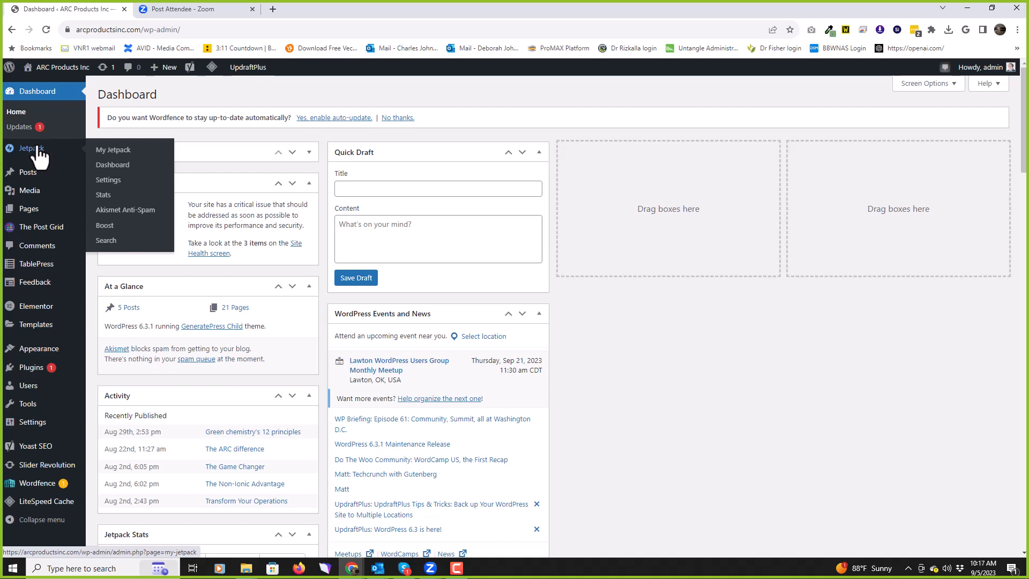
{"action": "left_click", "coordinate": [33, 153]}
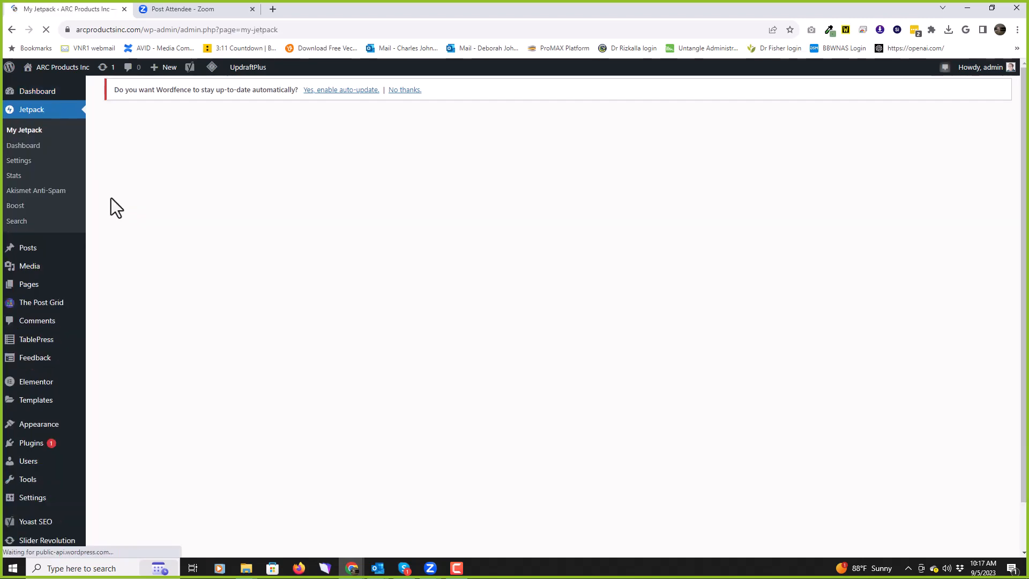
{"action": "left_click", "coordinate": [14, 177]}
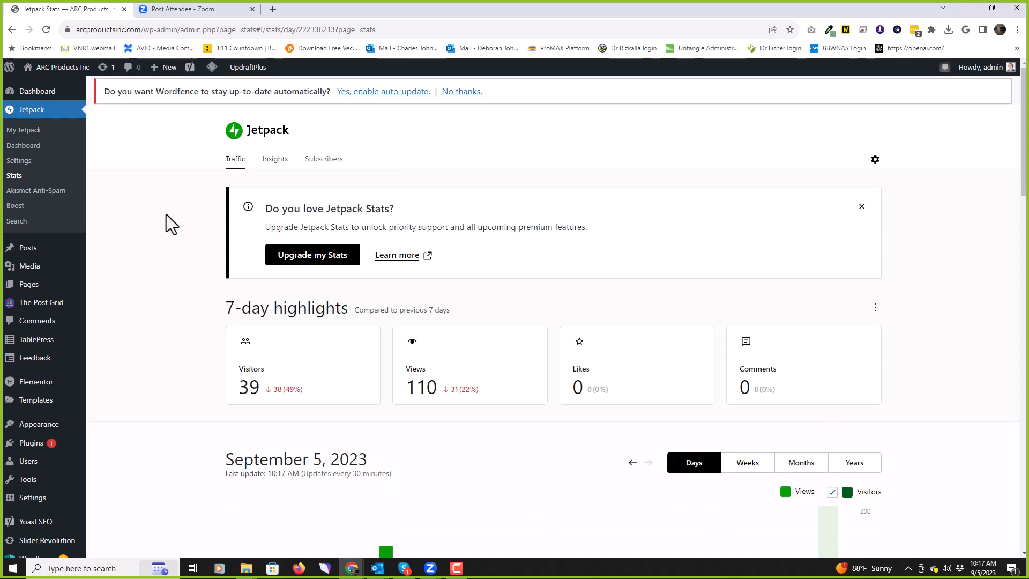
Step: Select the Aug 14 bar in the views chart to show August 14, 2023 stats
{"action": "scroll", "coordinate": [170, 220], "scroll_direction": "down", "scroll_amount": 1}
{"action": "scroll", "coordinate": [172, 228], "scroll_direction": "down", "scroll_amount": 2}
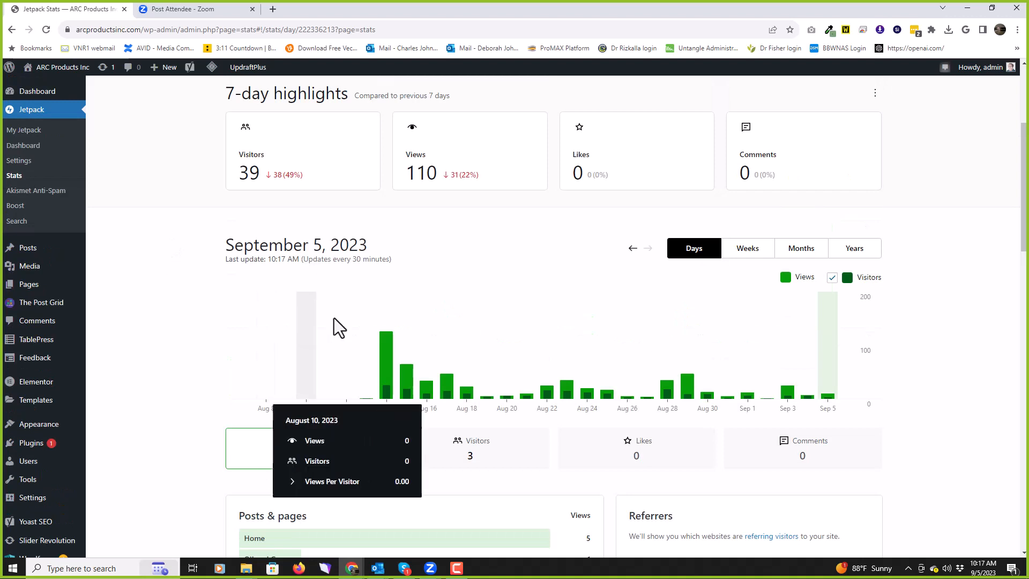
{"action": "mouse_move", "coordinate": [380, 357]}
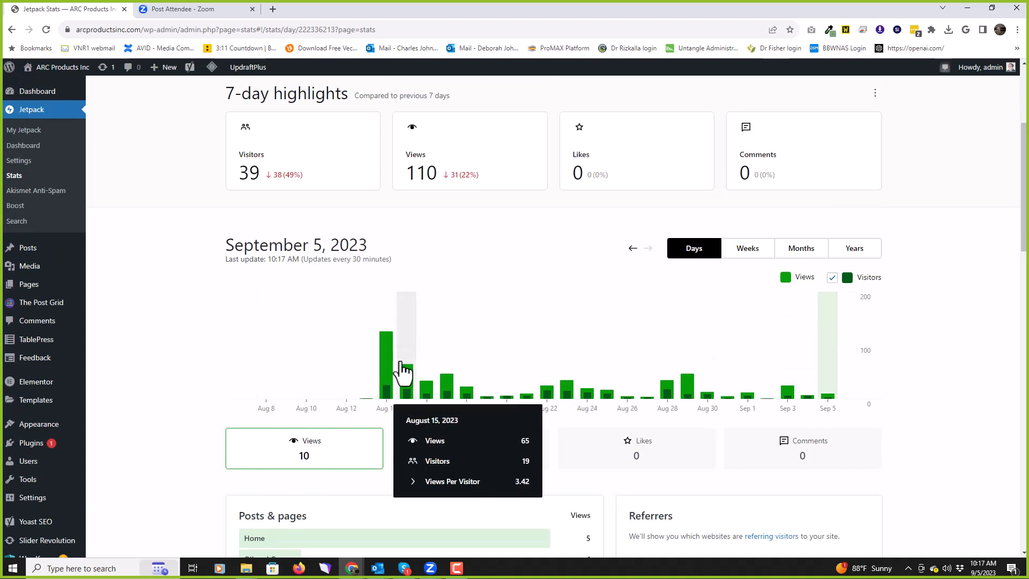
{"action": "mouse_move", "coordinate": [415, 383]}
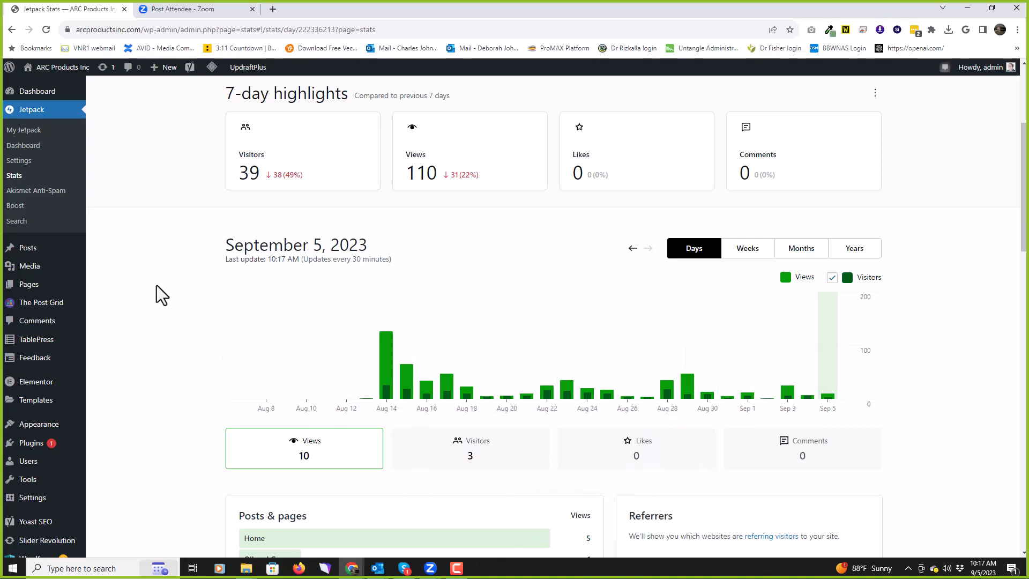
{"action": "scroll", "coordinate": [159, 283], "scroll_direction": "down", "scroll_amount": 1}
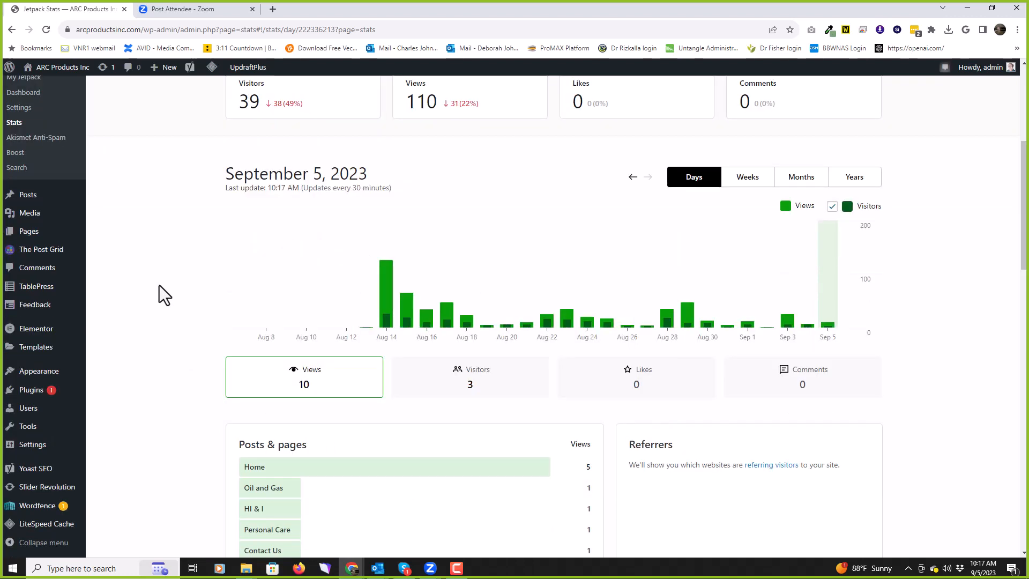
{"action": "scroll", "coordinate": [159, 285], "scroll_direction": "down", "scroll_amount": 1}
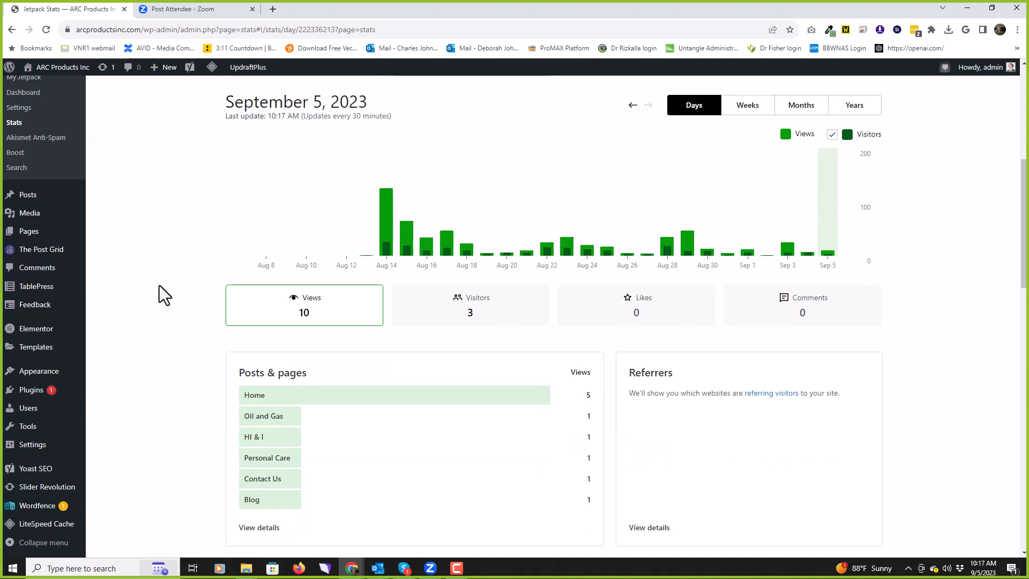
{"action": "scroll", "coordinate": [159, 285], "scroll_direction": "down", "scroll_amount": 1}
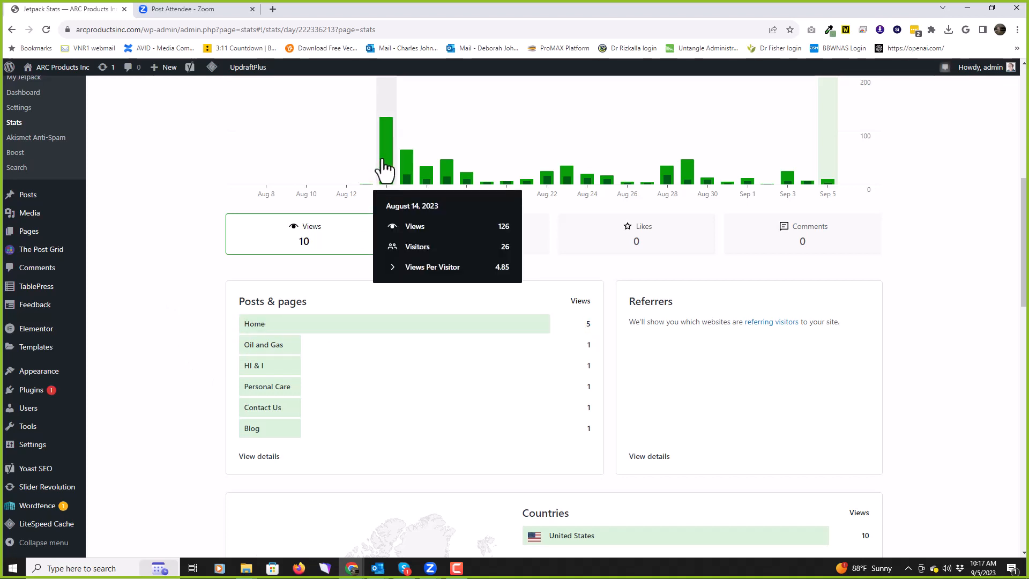
{"action": "left_click", "coordinate": [383, 158]}
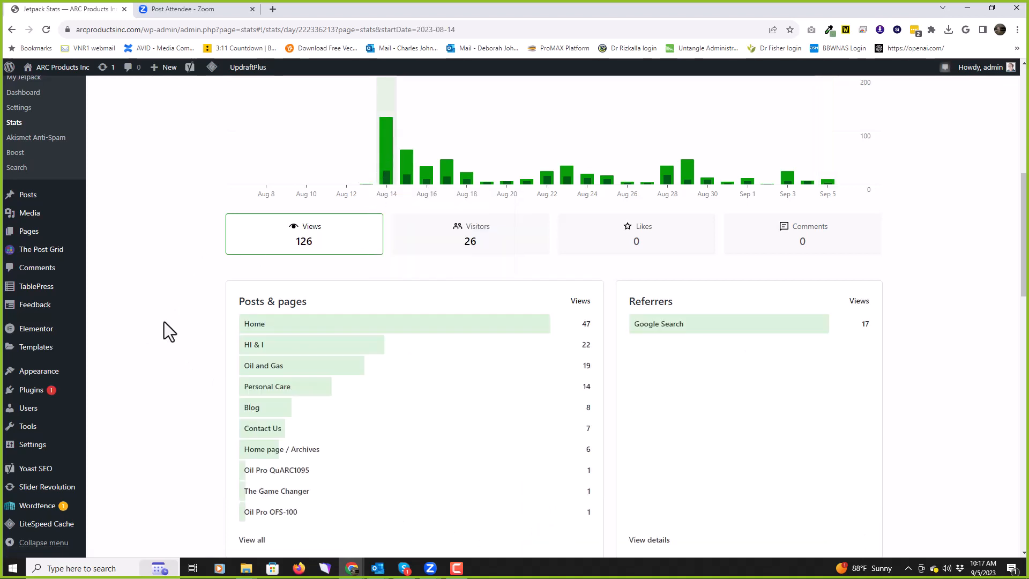
Step: Open the Google Search referrer from the Aug 14 stats in a new tab
{"action": "scroll", "coordinate": [165, 322], "scroll_direction": "down", "scroll_amount": 1}
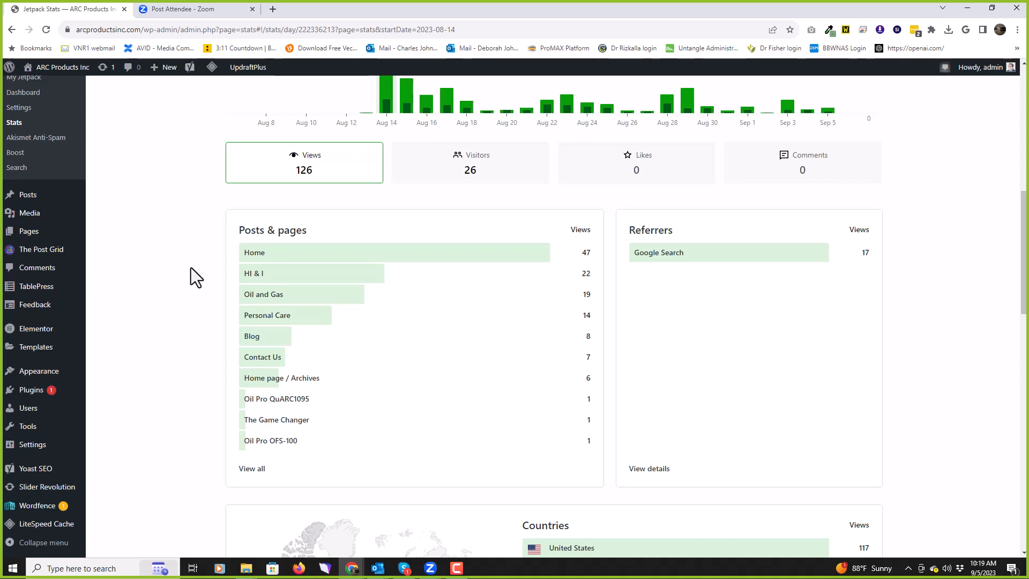
{"action": "left_click", "coordinate": [702, 253]}
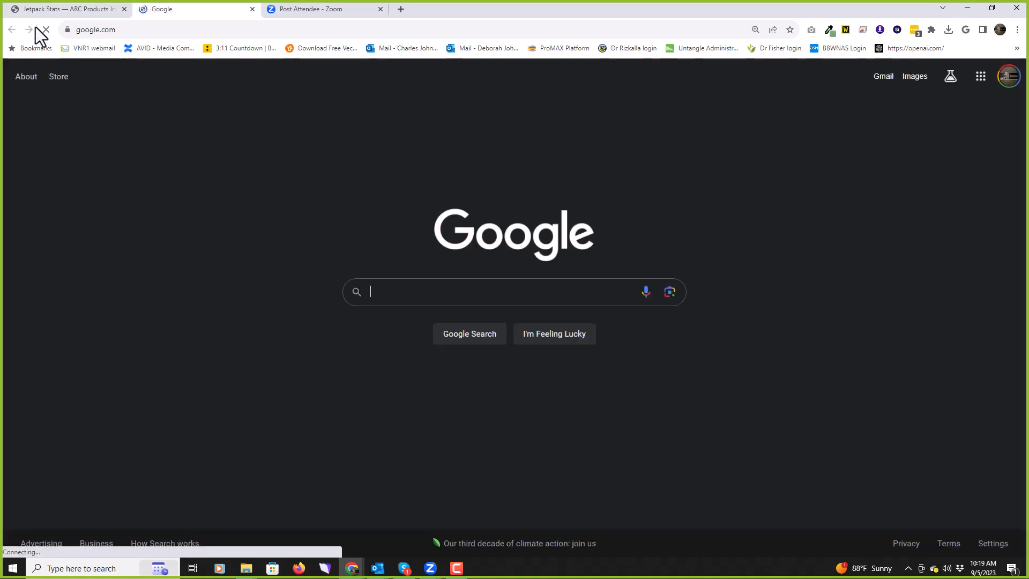
{"action": "left_click", "coordinate": [62, 8]}
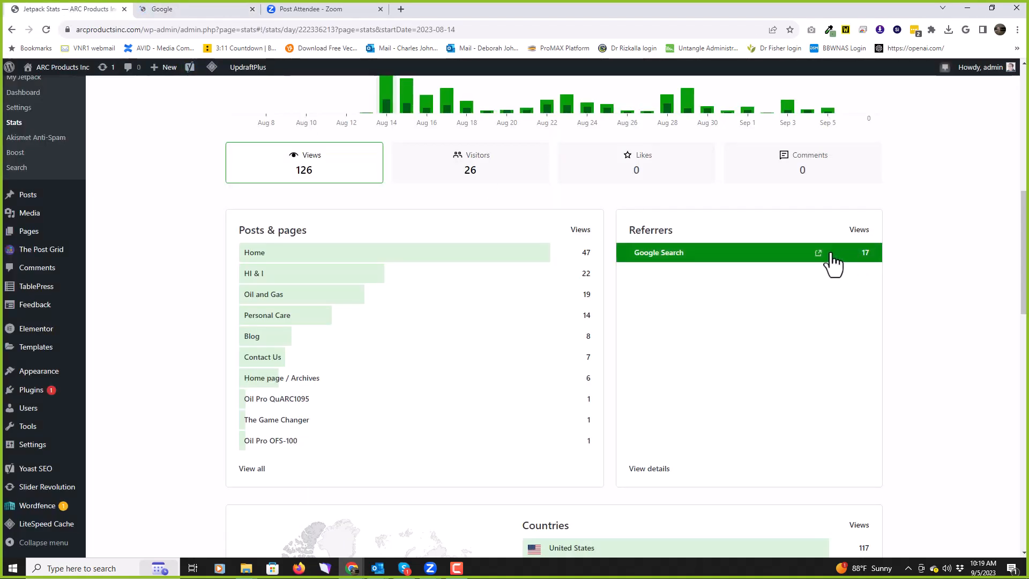
Step: Reopen the Google Search referrer, then view the full August 14 referrers report
{"action": "left_click", "coordinate": [866, 254]}
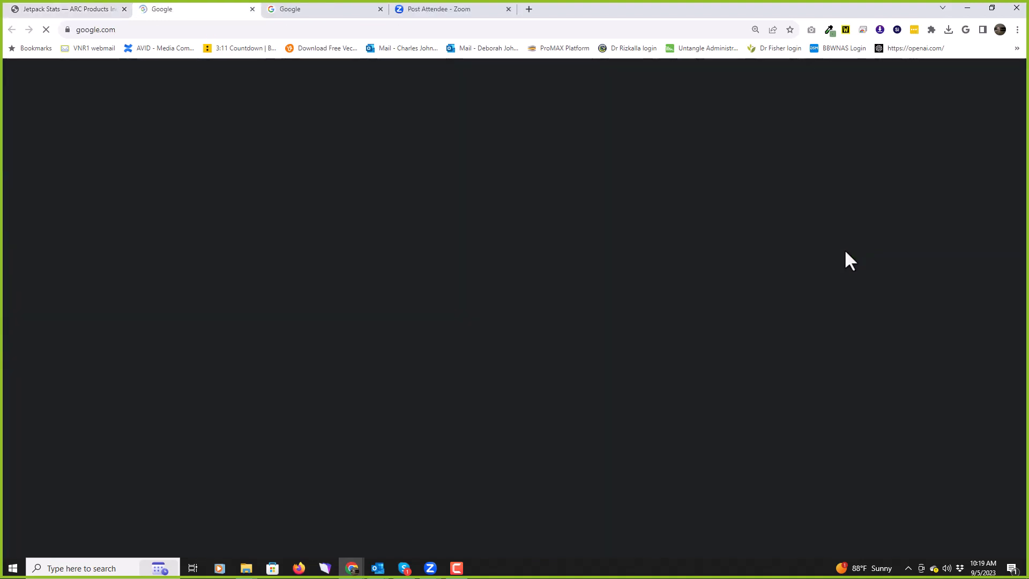
{"action": "left_click", "coordinate": [62, 6]}
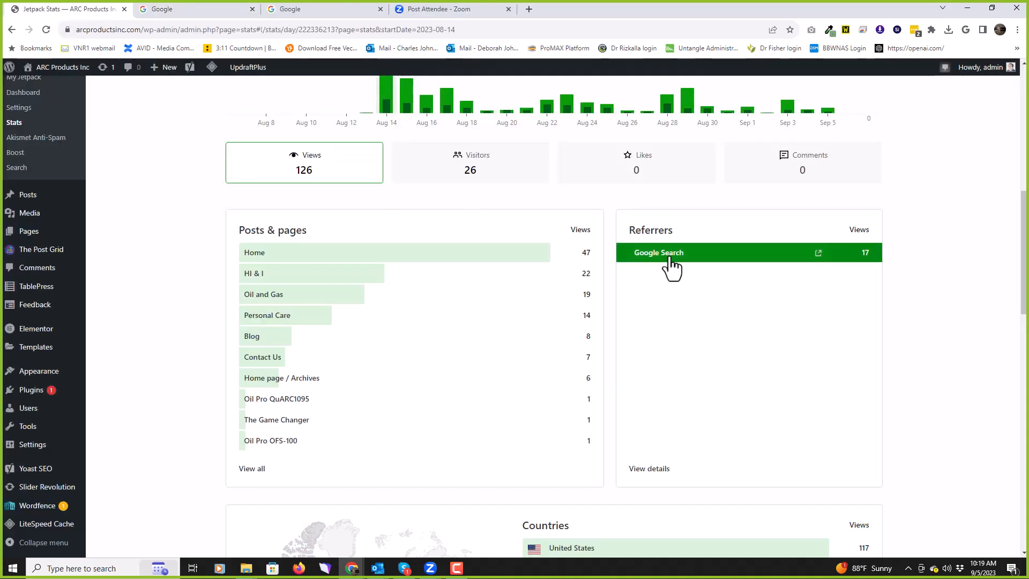
{"action": "left_click", "coordinate": [650, 469]}
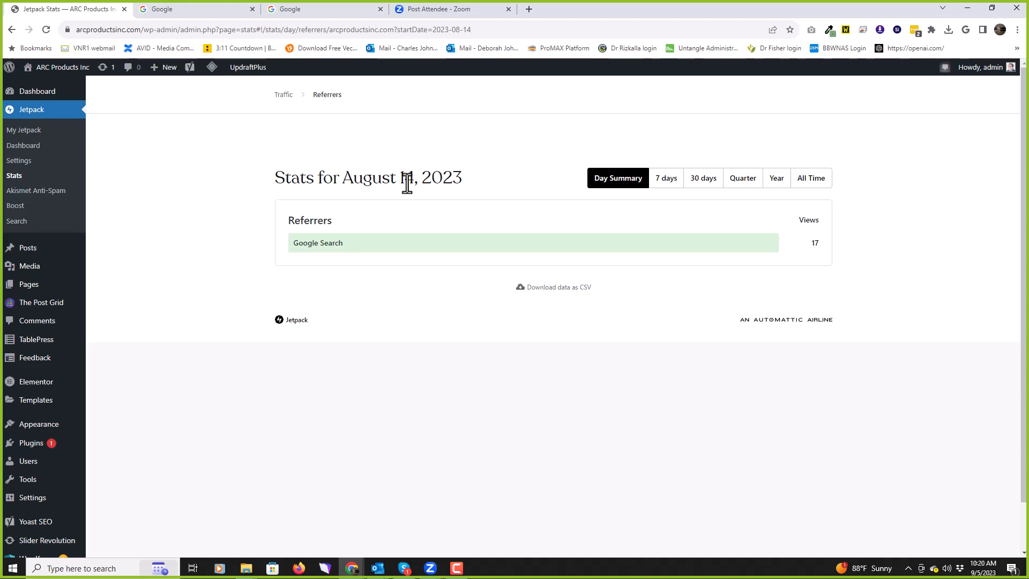
Step: Switch the Referrers report to 7 days ending September 5, 2023
{"action": "left_click", "coordinate": [668, 182]}
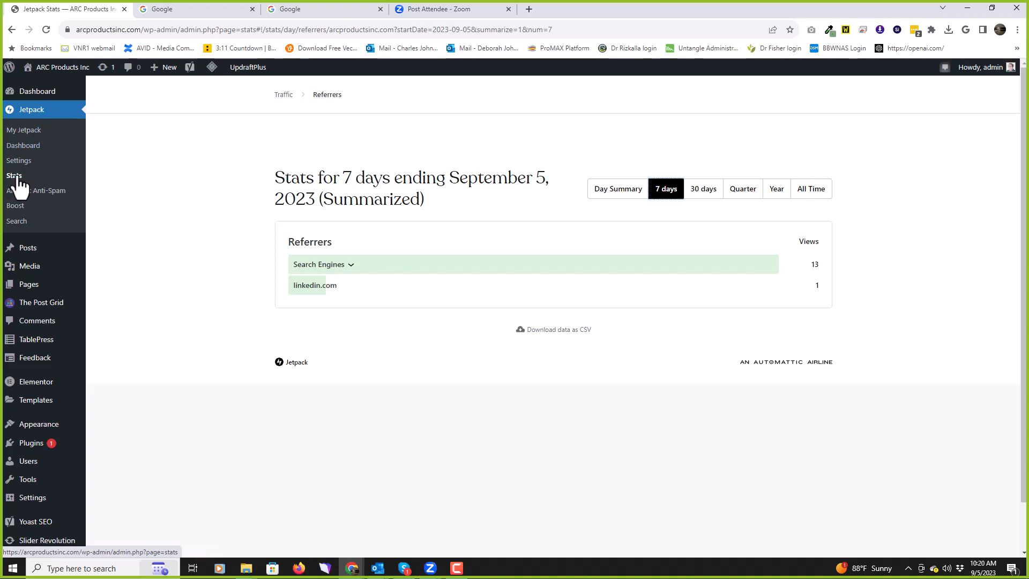
{"action": "mouse_move", "coordinate": [24, 263]}
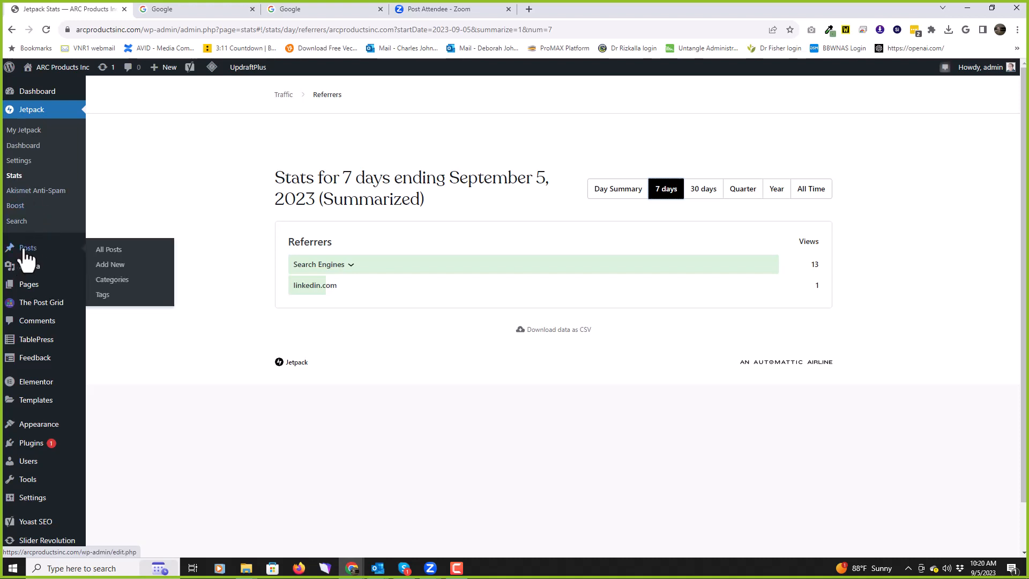
Step: Show the All Posts list with its 5 published posts
{"action": "left_click", "coordinate": [31, 249]}
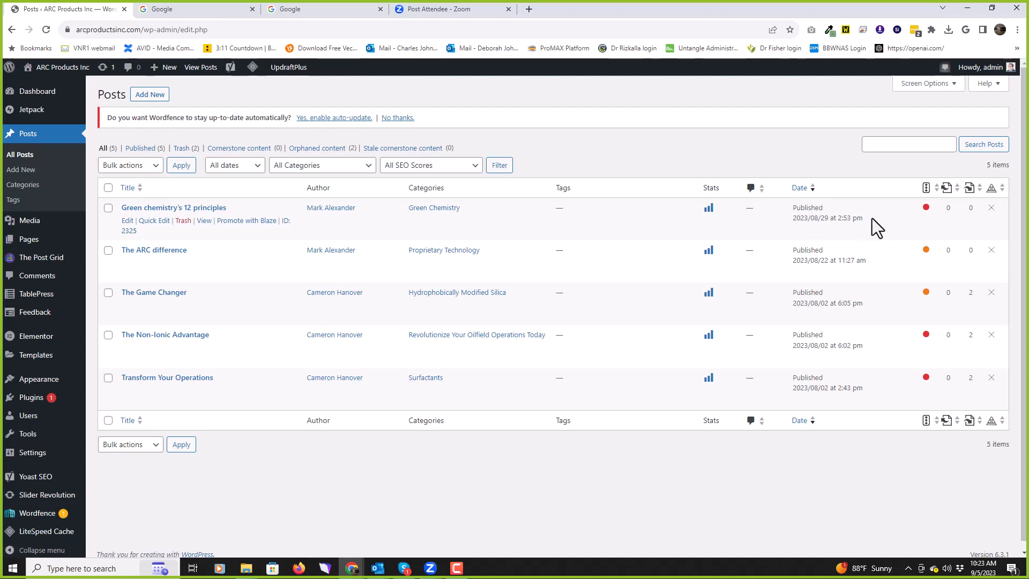
Step: Review the posts list, including 'The Game Changer' and 'The Non-Ionic Advantage'
{"action": "mouse_move", "coordinate": [925, 207]}
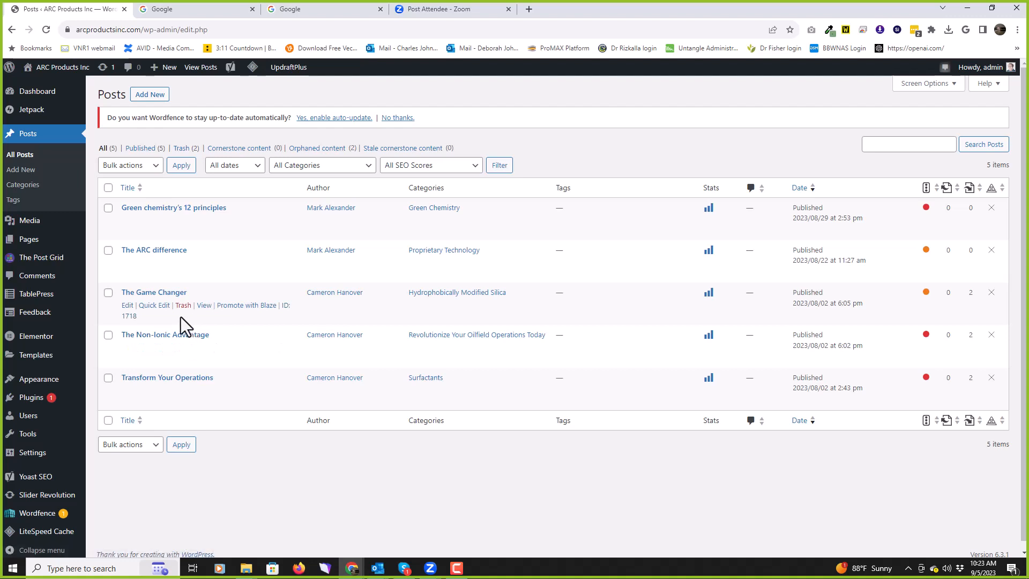
Step: Edit 'The Game Changer' and check its Yoast focus keyphrase 'oilfield cementing'
{"action": "left_click", "coordinate": [159, 293]}
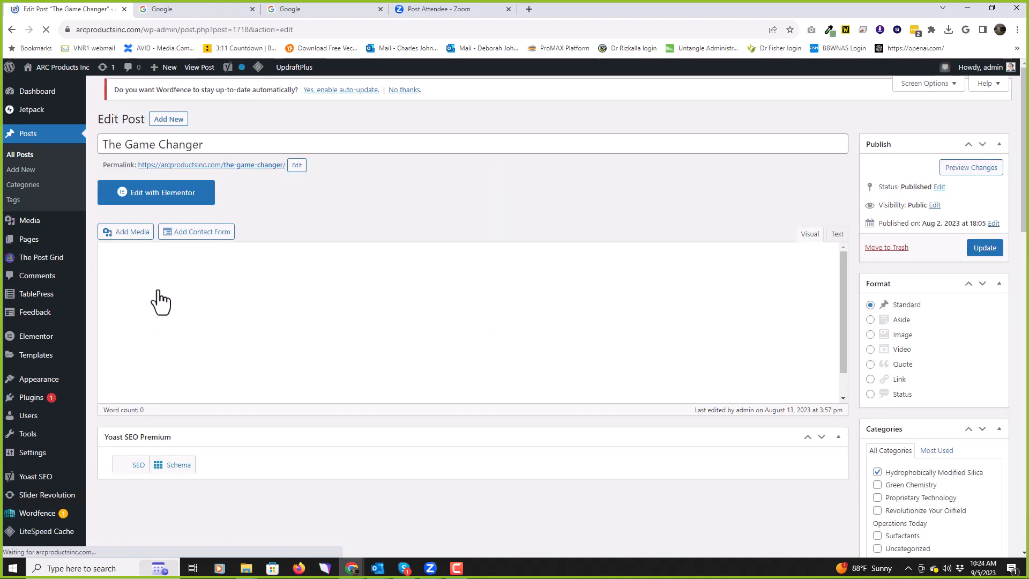
{"action": "scroll", "coordinate": [606, 139], "scroll_direction": "down", "scroll_amount": 7}
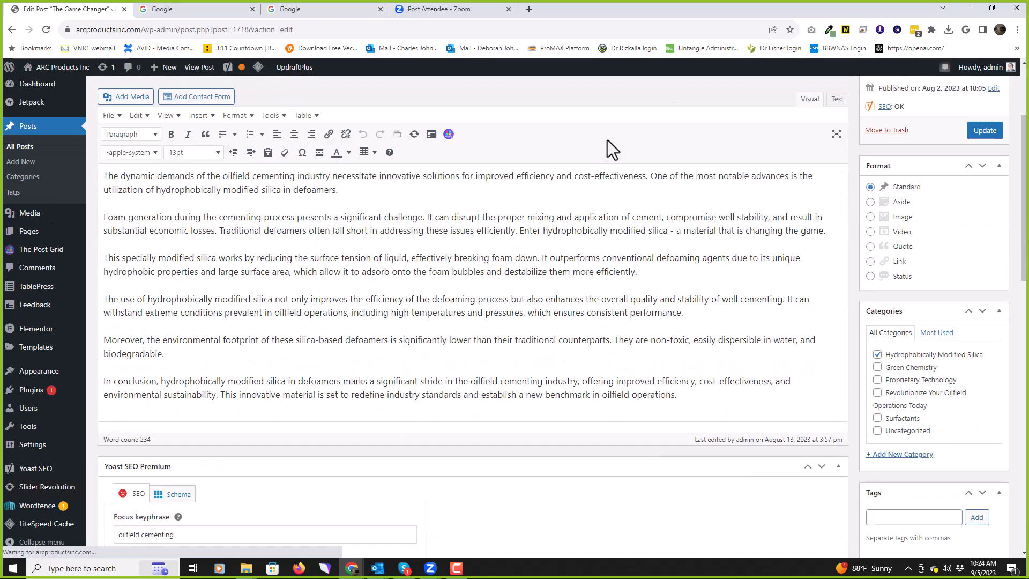
{"action": "scroll", "coordinate": [606, 141], "scroll_direction": "down", "scroll_amount": 1}
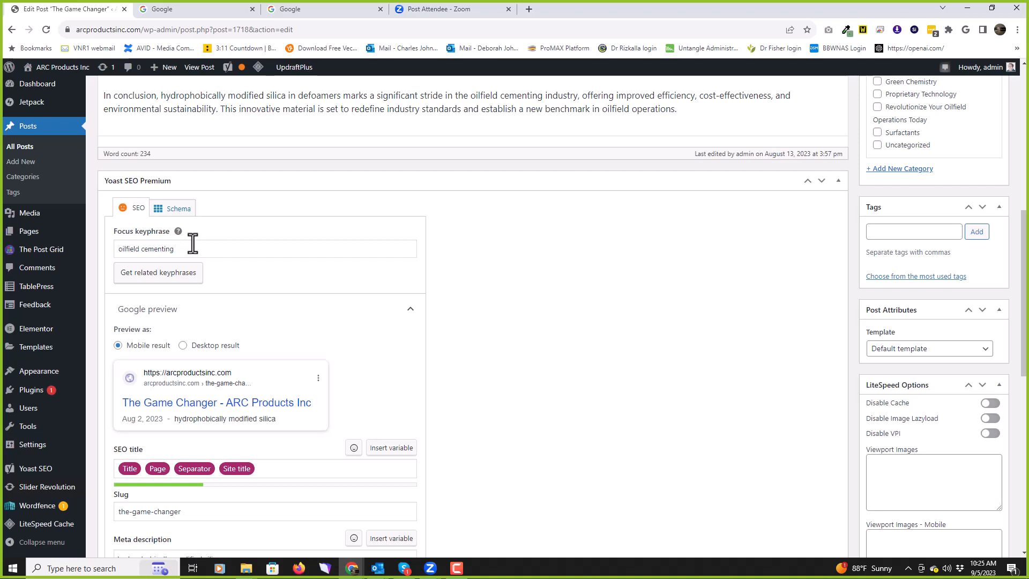
Step: Visit the ARC Products Inc home page and scroll down to the partner logos
{"action": "left_click", "coordinate": [59, 68]}
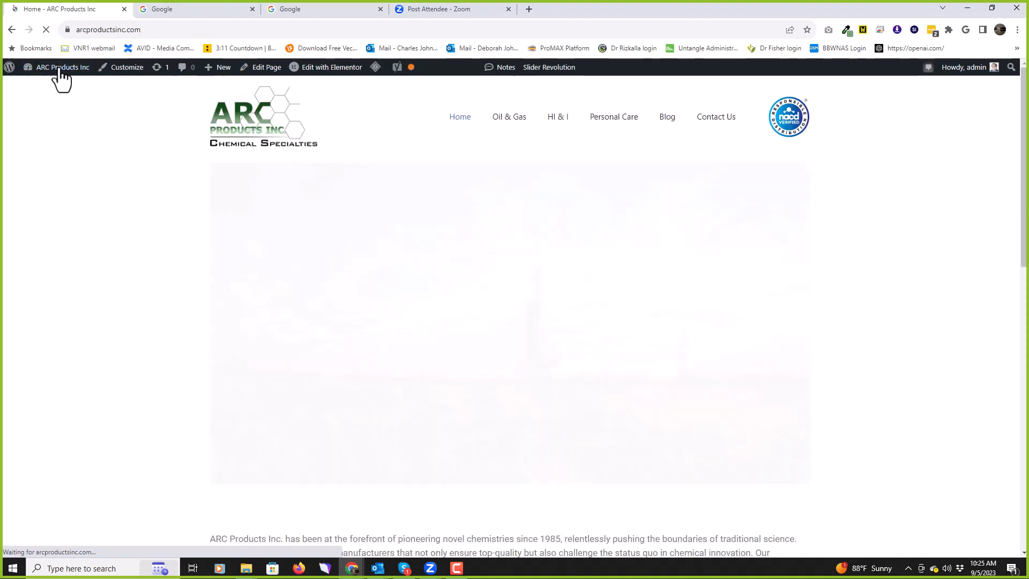
{"action": "scroll", "coordinate": [143, 225], "scroll_direction": "down", "scroll_amount": 15}
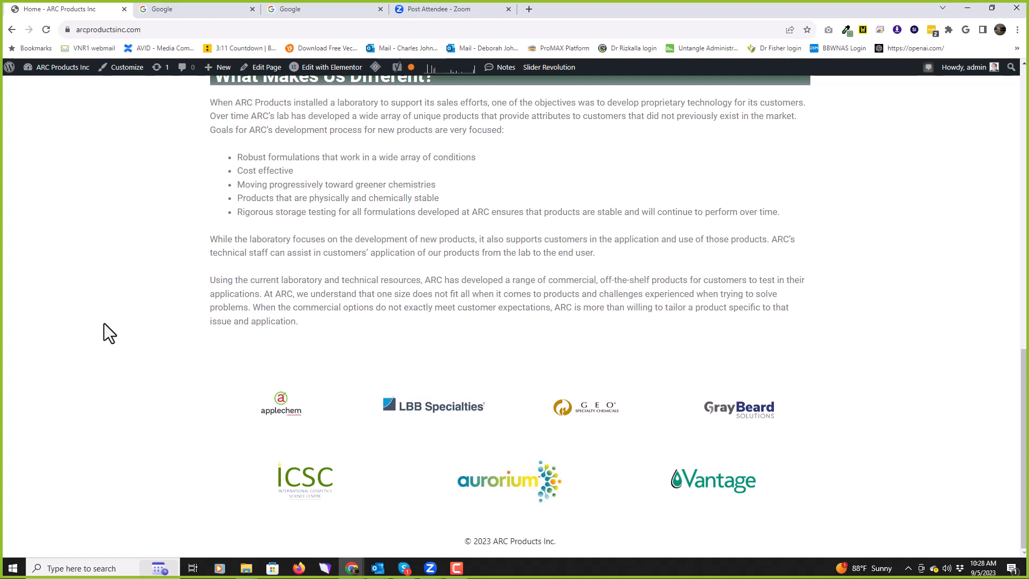
Step: Go back to the Dashboard and open 'Green chemistry's 12 principles' from All Posts for editing
{"action": "mouse_move", "coordinate": [56, 68]}
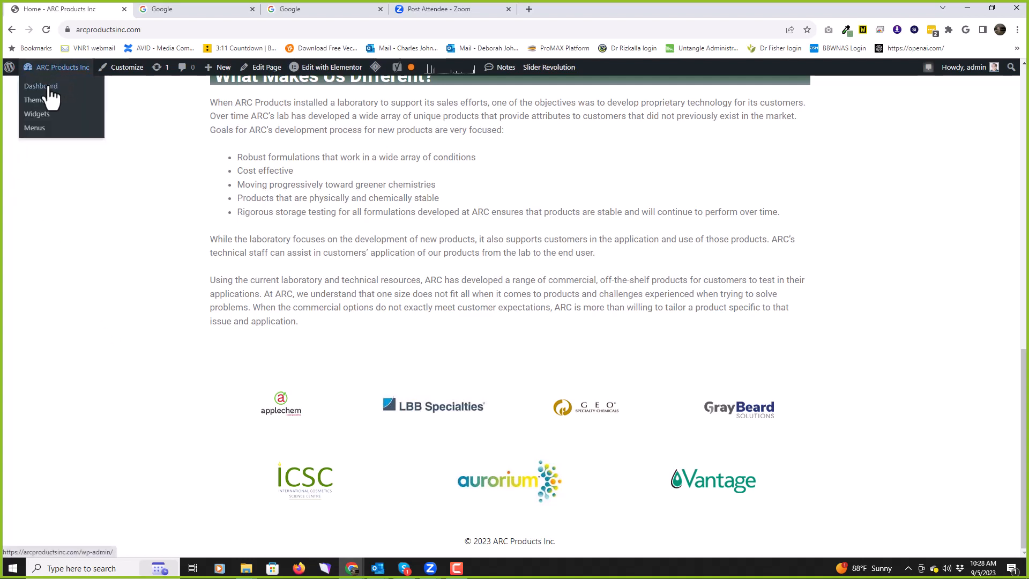
{"action": "left_click", "coordinate": [49, 87]}
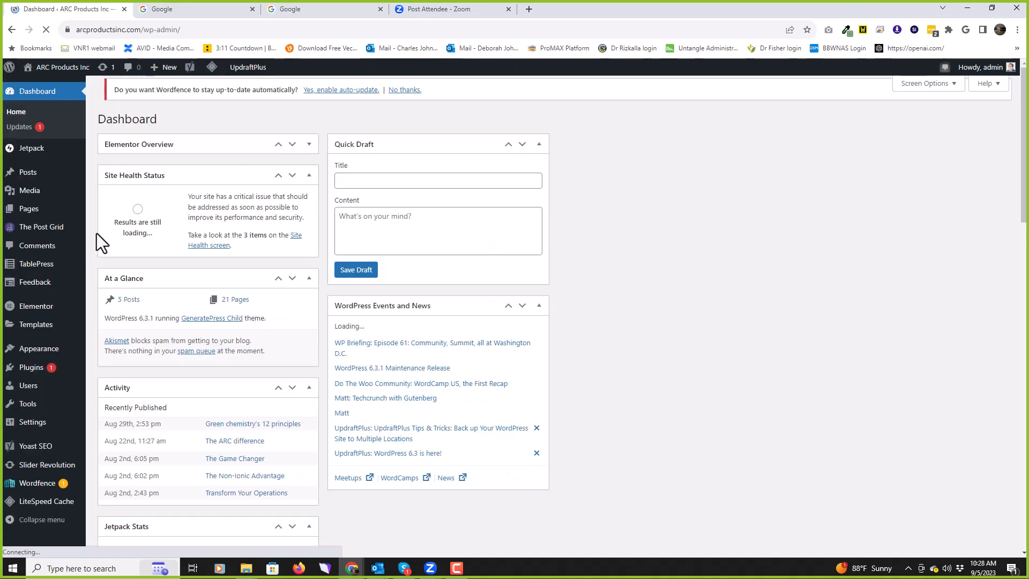
{"action": "mouse_move", "coordinate": [29, 176]}
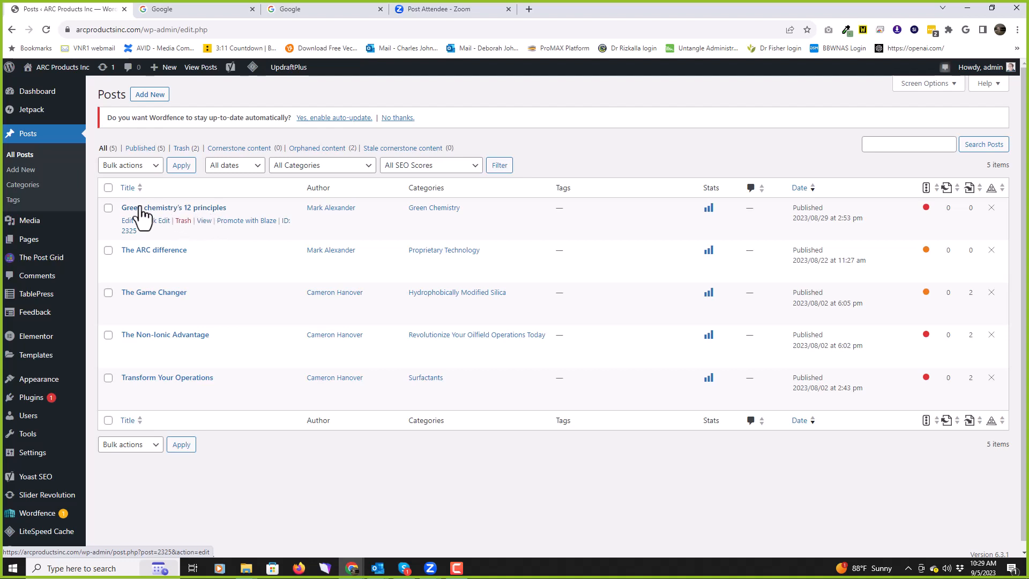
{"action": "left_click", "coordinate": [189, 209]}
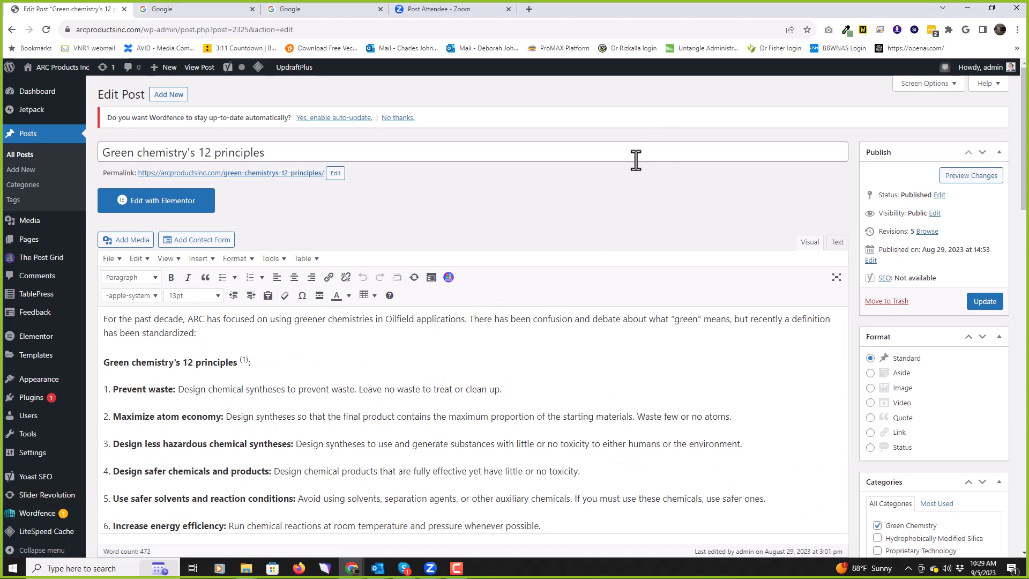
{"action": "scroll", "coordinate": [634, 160], "scroll_direction": "down", "scroll_amount": 1}
{"action": "scroll", "coordinate": [633, 162], "scroll_direction": "down", "scroll_amount": 1}
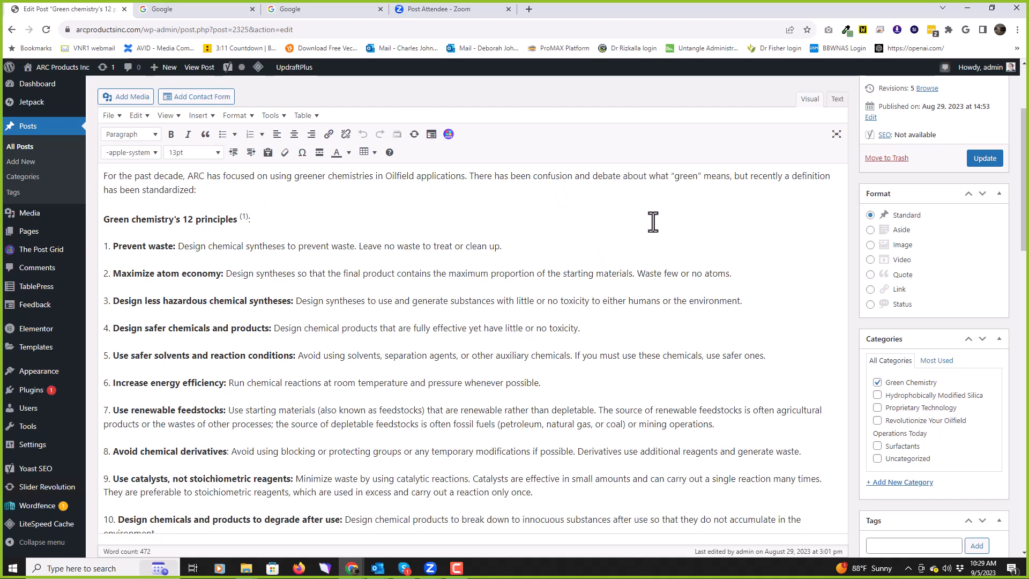
{"action": "scroll", "coordinate": [611, 237], "scroll_direction": "down", "scroll_amount": 1}
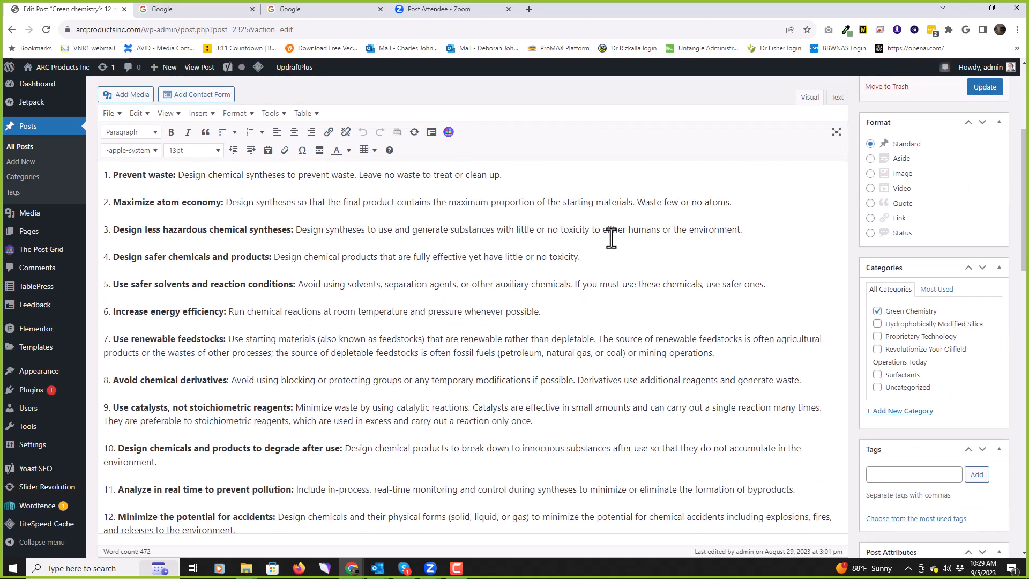
{"action": "scroll", "coordinate": [611, 238], "scroll_direction": "up", "scroll_amount": 2}
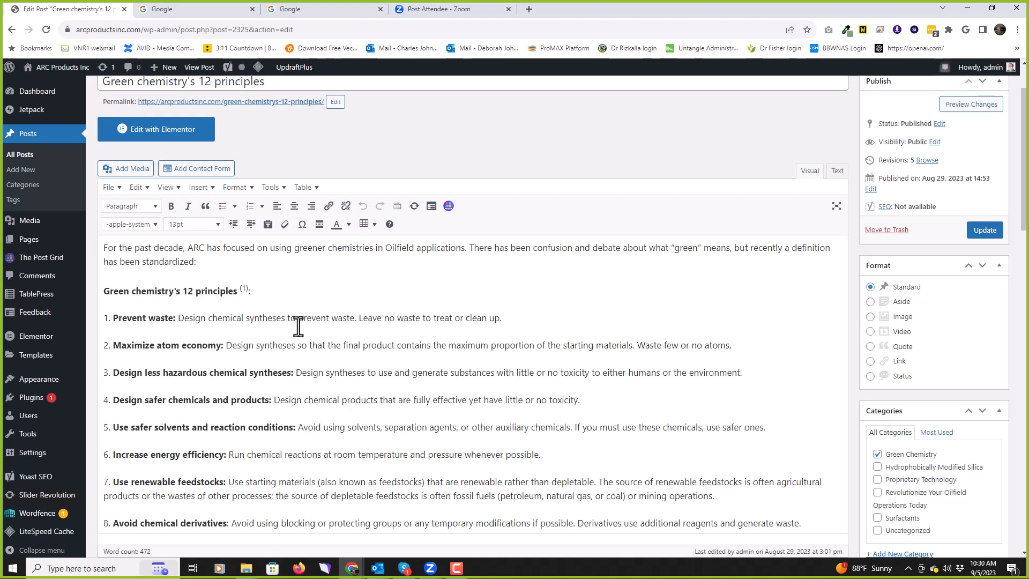
{"action": "scroll", "coordinate": [466, 347], "scroll_direction": "down", "scroll_amount": 7}
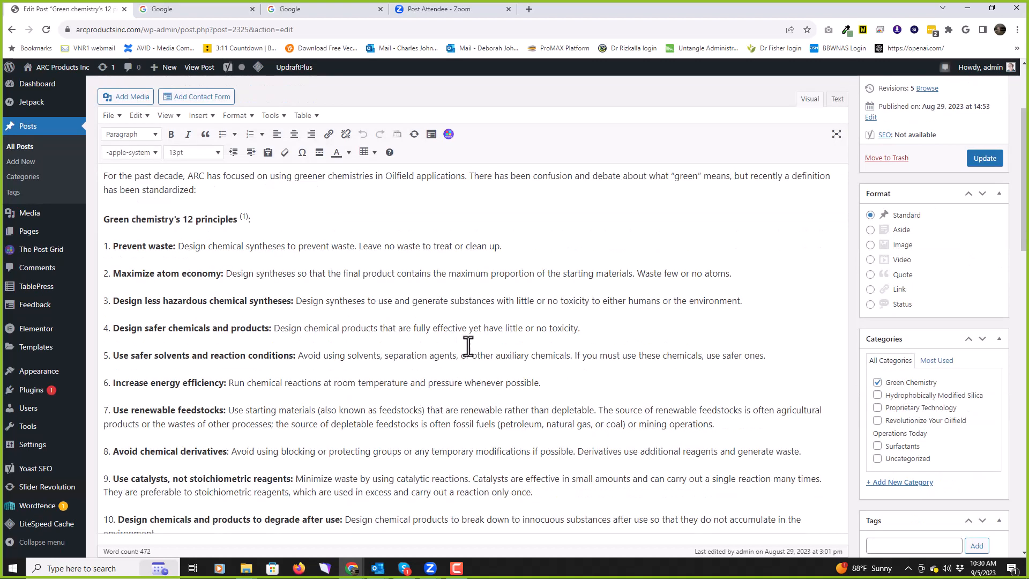
{"action": "scroll", "coordinate": [471, 347], "scroll_direction": "down", "scroll_amount": 5}
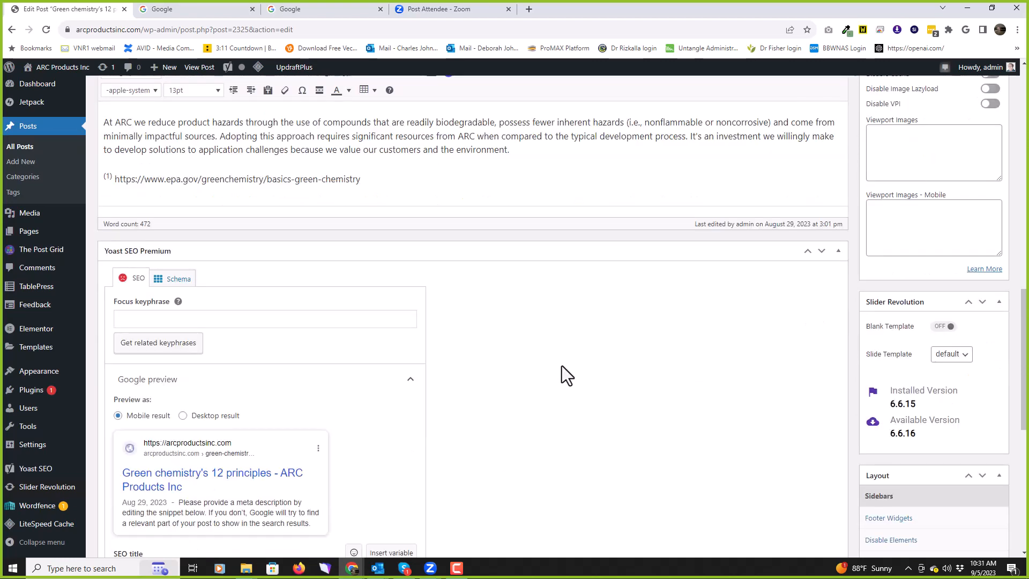
{"action": "scroll", "coordinate": [562, 367], "scroll_direction": "down", "scroll_amount": 2}
{"action": "scroll", "coordinate": [562, 366], "scroll_direction": "down", "scroll_amount": 2}
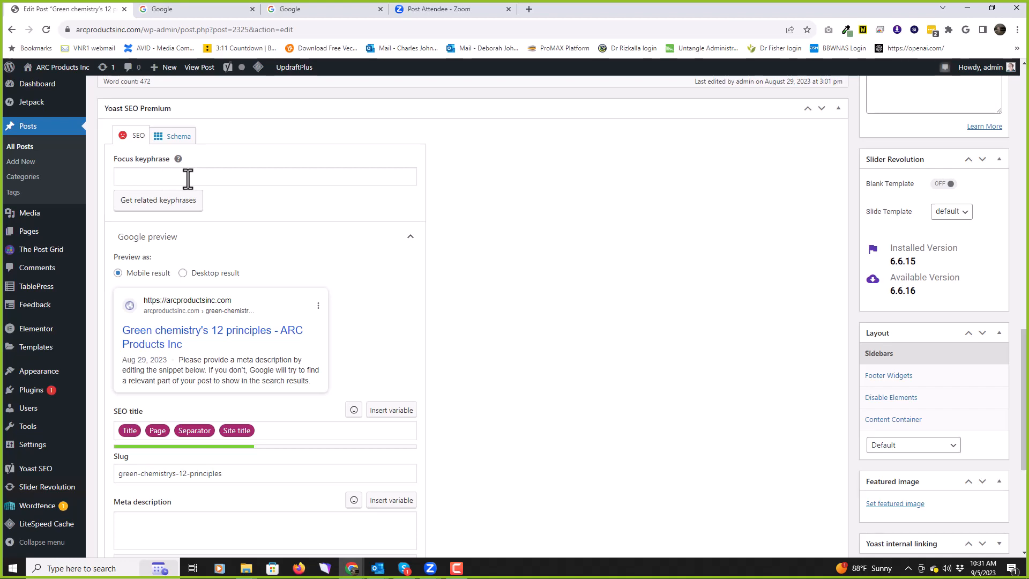
{"action": "scroll", "coordinate": [539, 325], "scroll_direction": "up", "scroll_amount": 15}
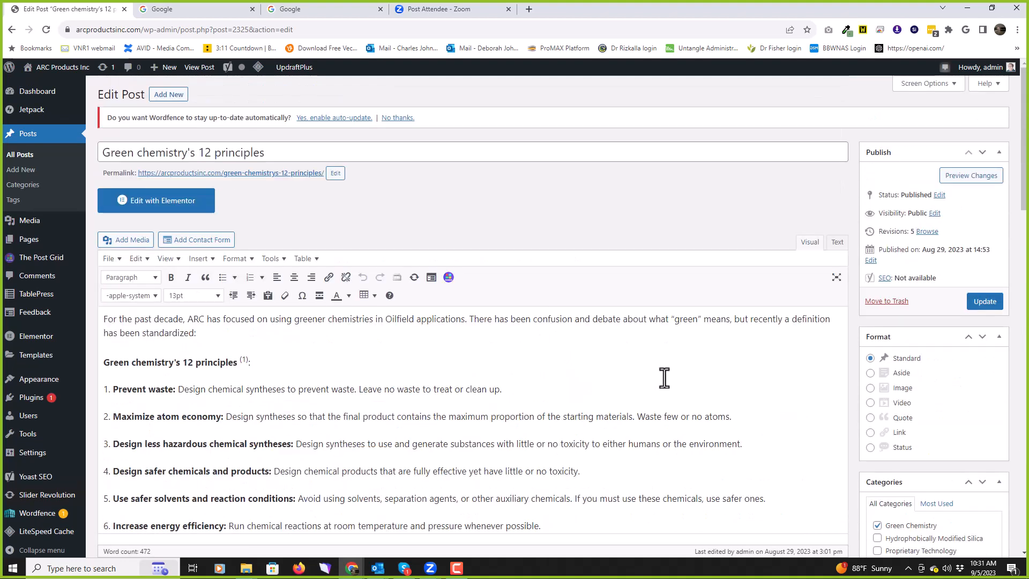
{"action": "scroll", "coordinate": [670, 378], "scroll_direction": "down", "scroll_amount": 1}
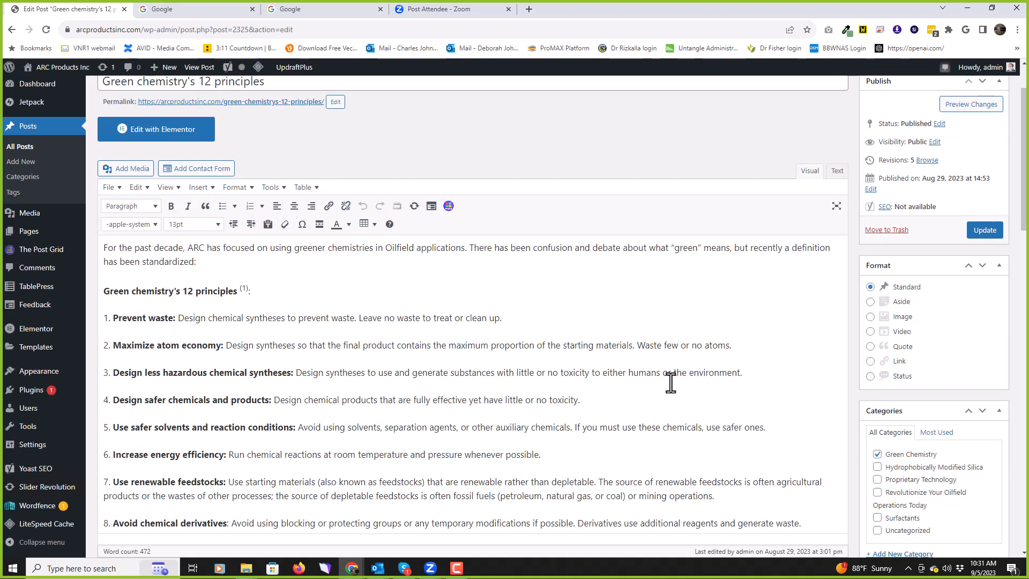
{"action": "scroll", "coordinate": [670, 380], "scroll_direction": "down", "scroll_amount": 5}
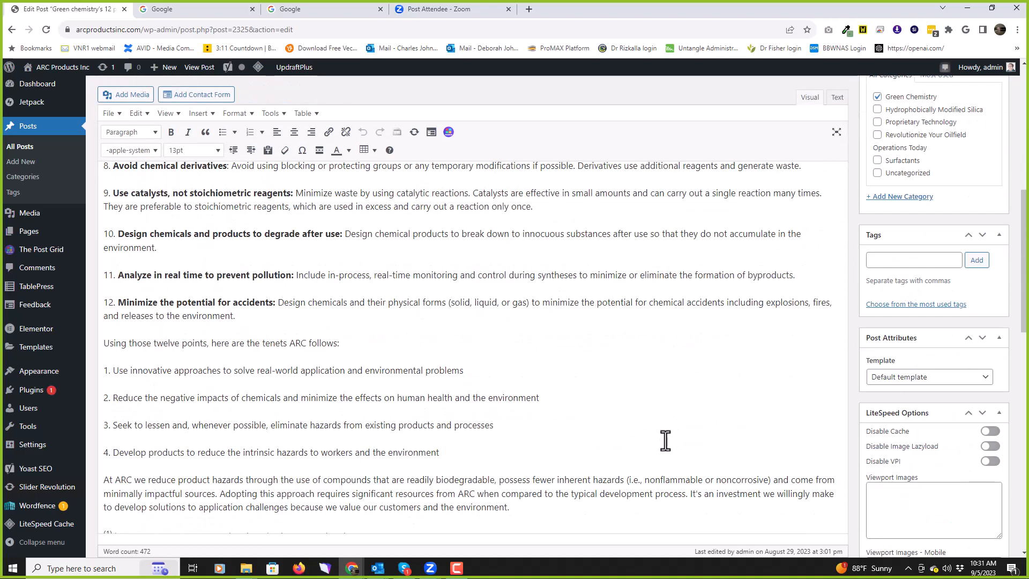
{"action": "scroll", "coordinate": [663, 436], "scroll_direction": "down", "scroll_amount": 3}
{"action": "scroll", "coordinate": [661, 461], "scroll_direction": "down", "scroll_amount": 3}
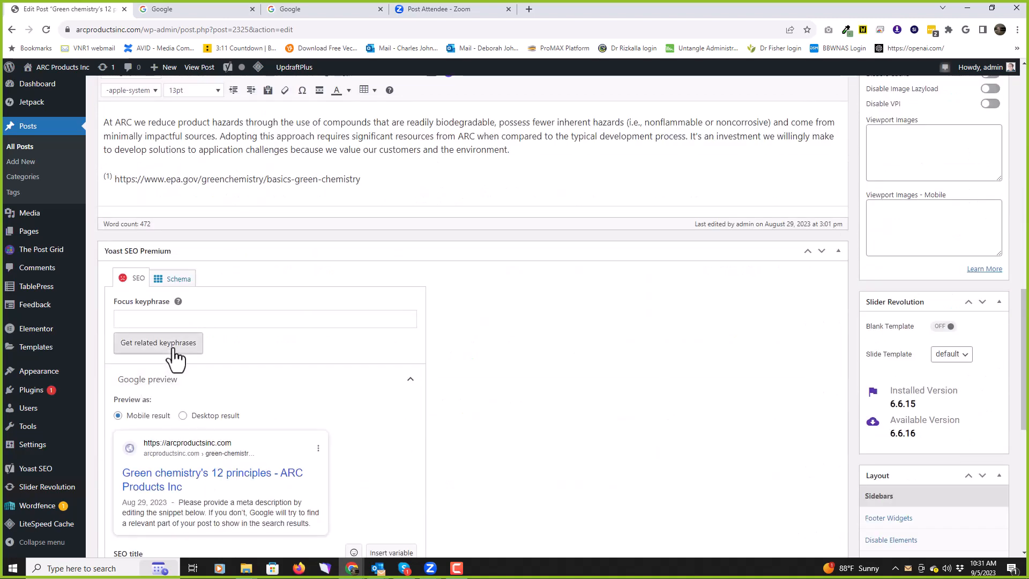
{"action": "scroll", "coordinate": [637, 361], "scroll_direction": "up", "scroll_amount": 9}
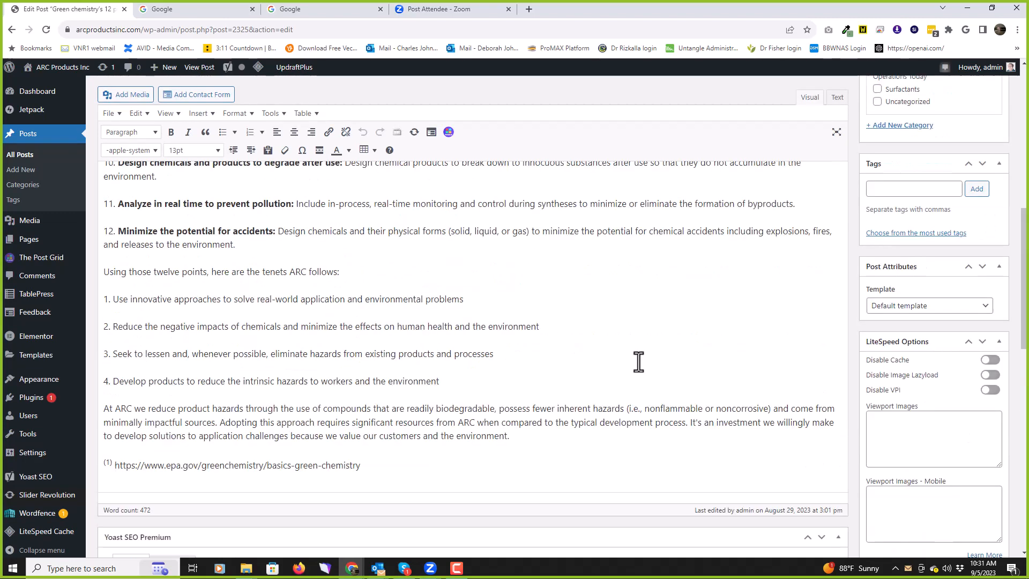
{"action": "scroll", "coordinate": [645, 365], "scroll_direction": "up", "scroll_amount": 2}
{"action": "scroll", "coordinate": [645, 365], "scroll_direction": "up", "scroll_amount": 1}
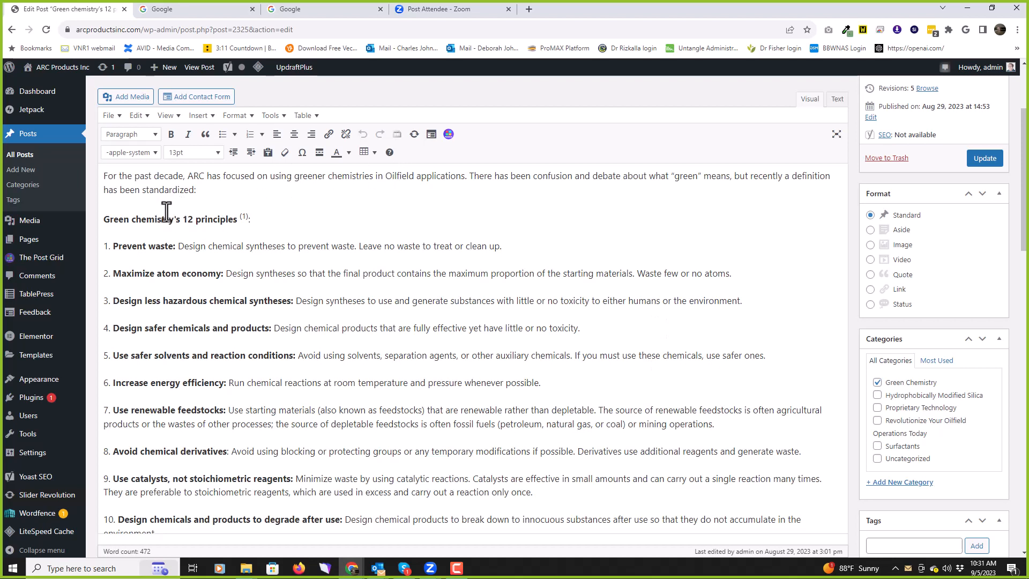
Step: Paste 'Green chemistry' from the heading as the Yoast focus keyphrase and fetch related keyphrases
{"action": "left_click_drag", "start_coordinate": [102, 220], "coordinate": [174, 221]}
{"action": "key", "text": "ctrl+c"}
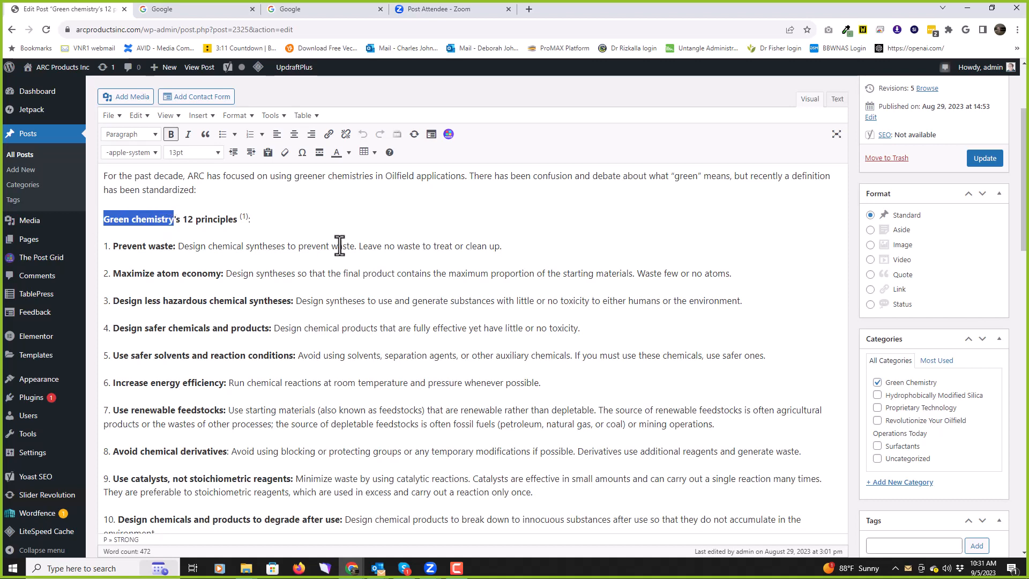
{"action": "scroll", "coordinate": [558, 266], "scroll_direction": "down", "scroll_amount": 15}
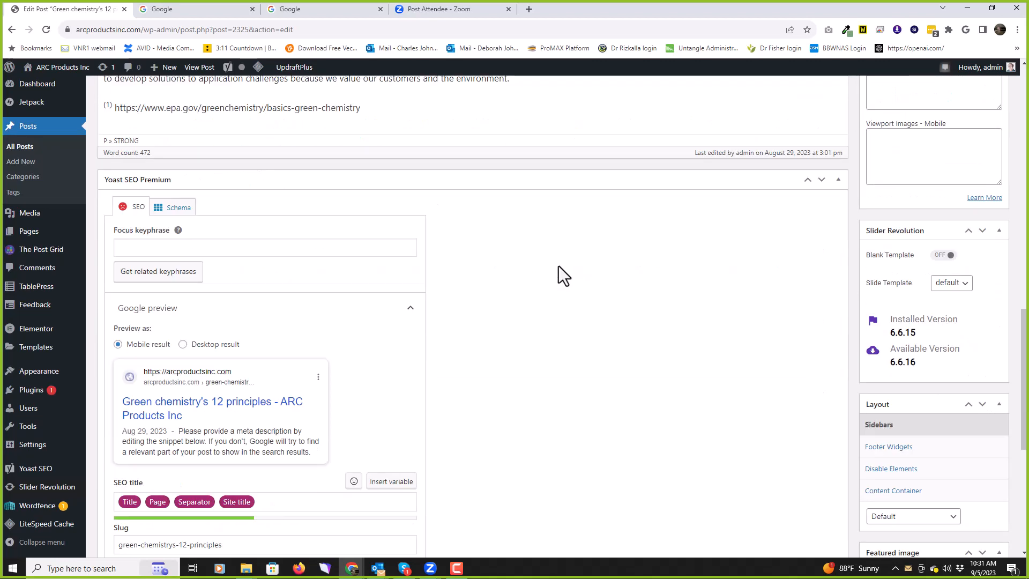
{"action": "left_click", "coordinate": [130, 247]}
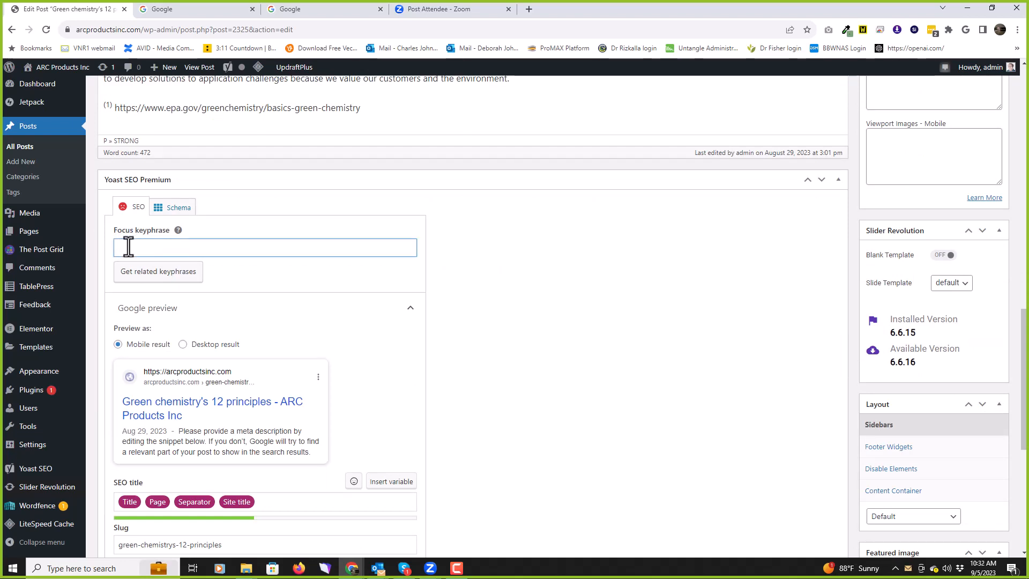
{"action": "key", "text": "ctrl+v"}
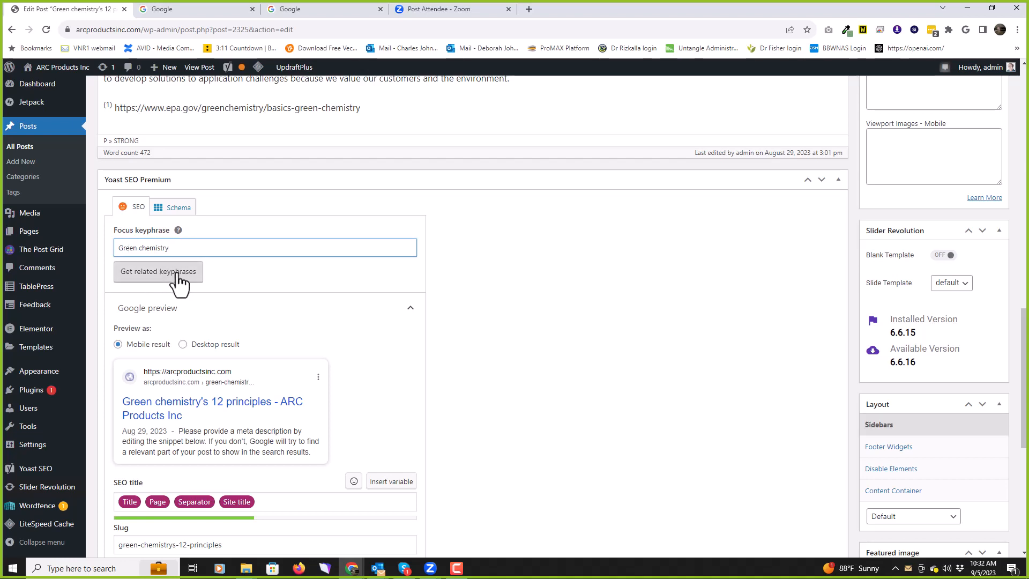
{"action": "left_click", "coordinate": [177, 273]}
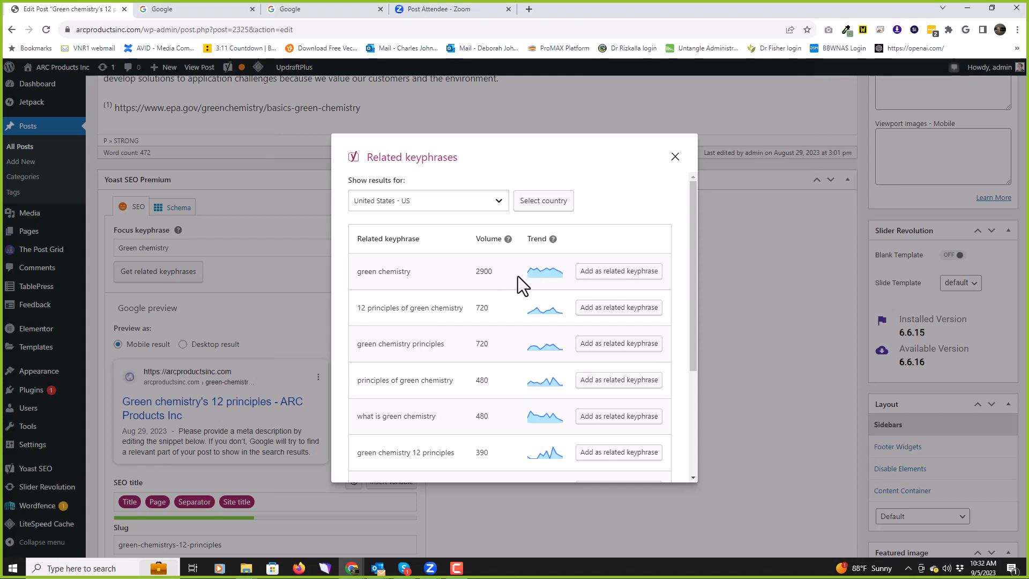
Step: Add green chemistry, 12 principles of green chemistry, green chemistry principles and what is green chemistry as related keyphrases
{"action": "left_click", "coordinate": [588, 273]}
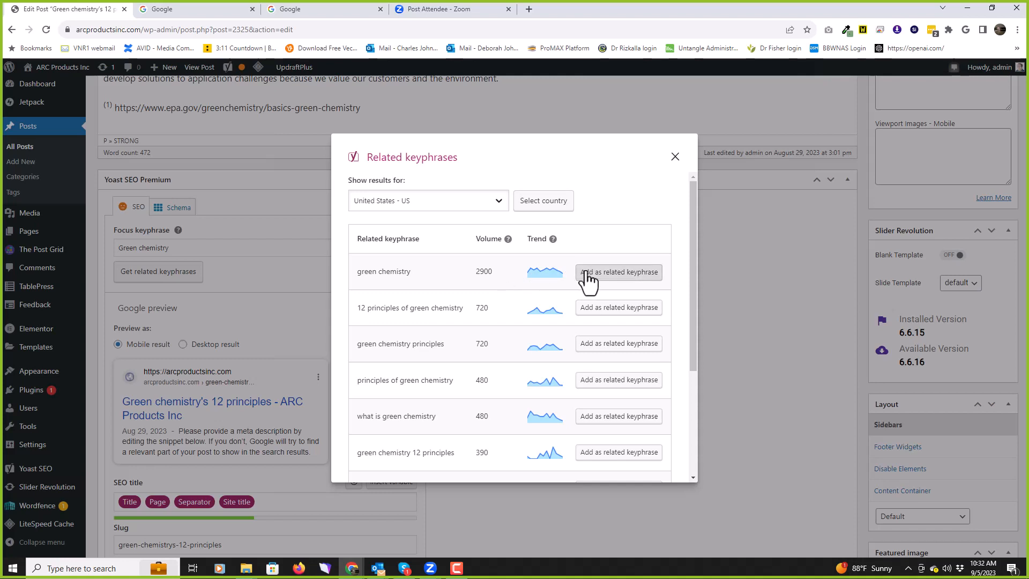
{"action": "left_click", "coordinate": [611, 303]}
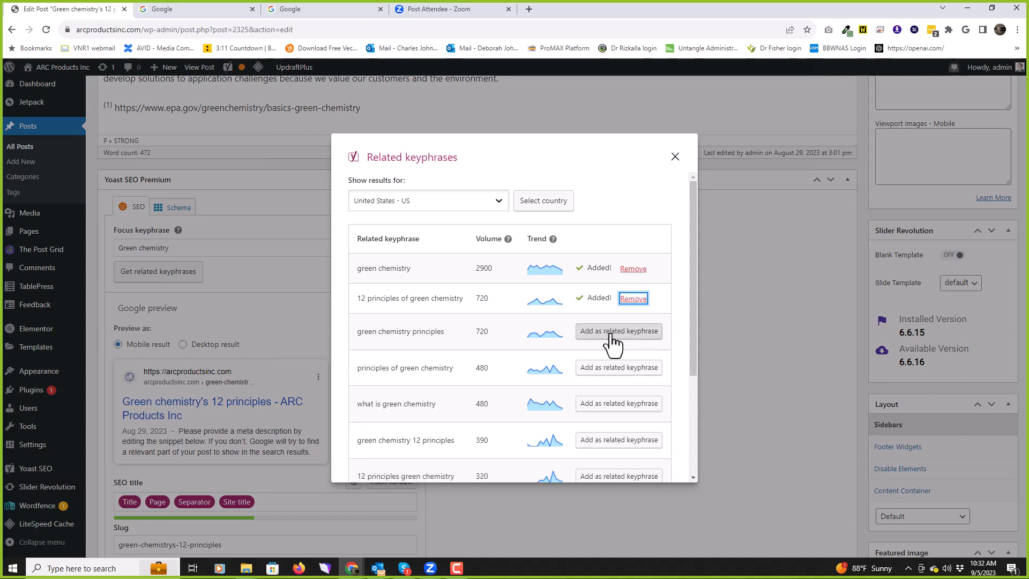
{"action": "left_click", "coordinate": [608, 329]}
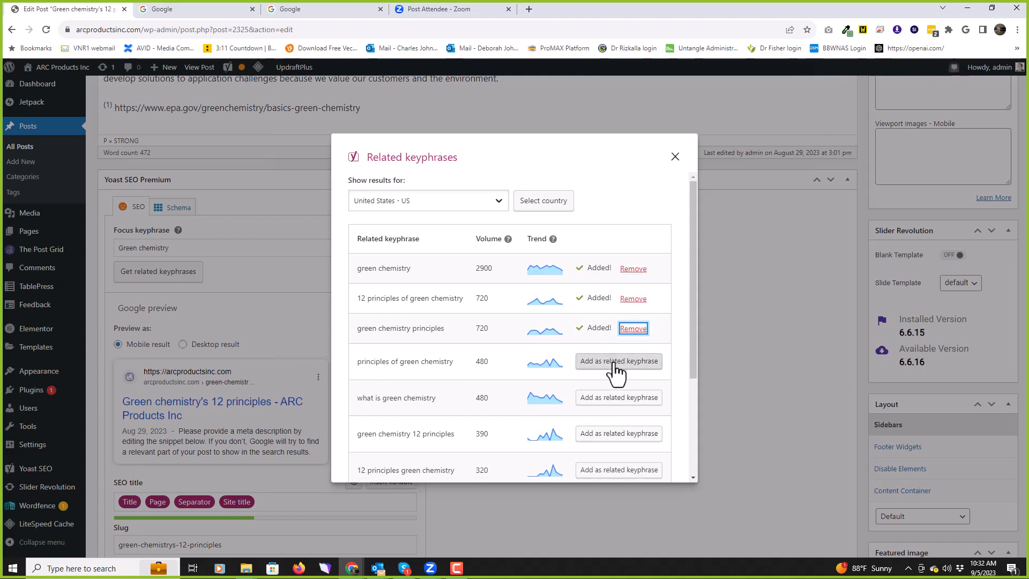
{"action": "left_click", "coordinate": [615, 399]}
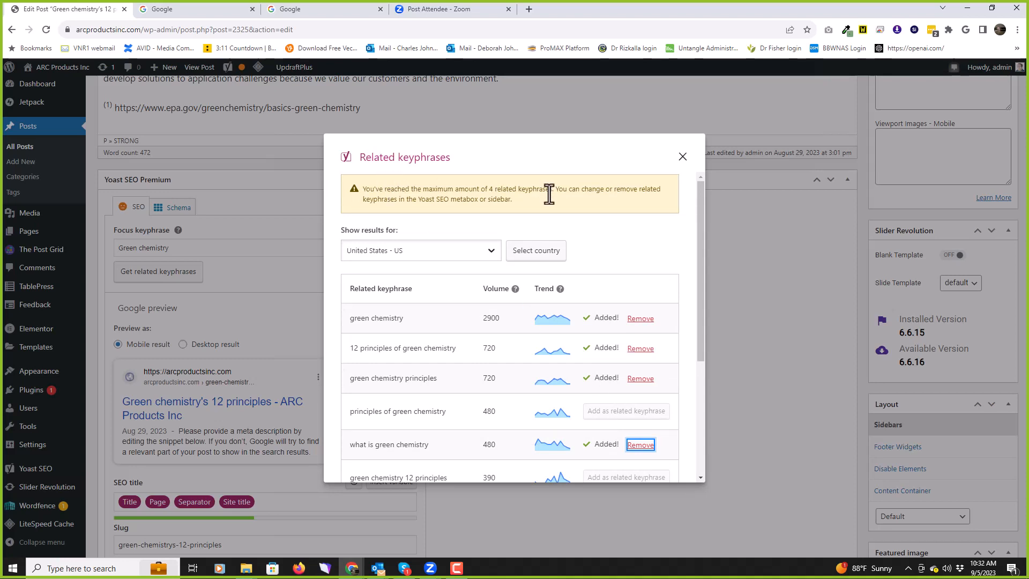
{"action": "scroll", "coordinate": [613, 248], "scroll_direction": "down", "scroll_amount": 5}
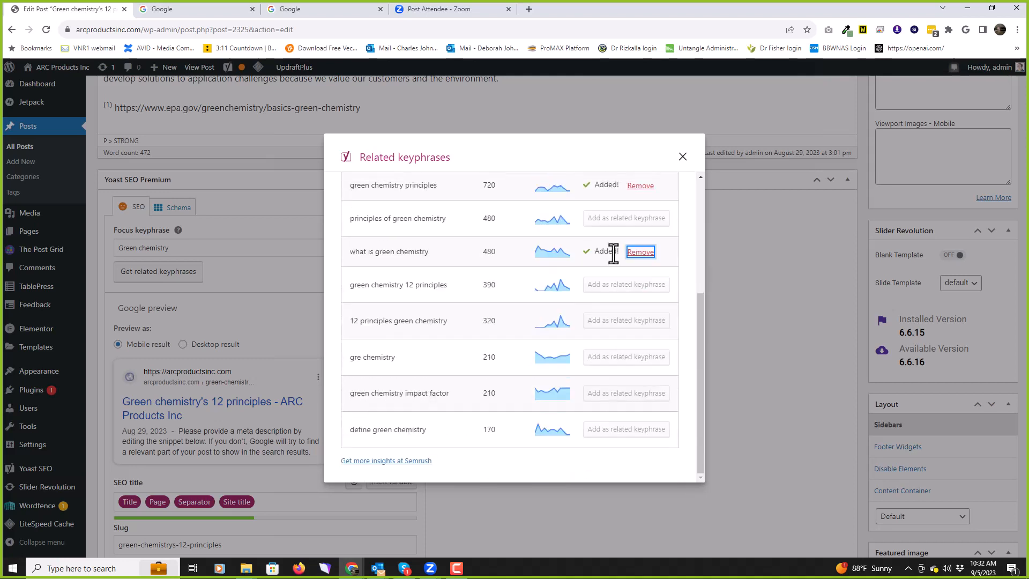
{"action": "scroll", "coordinate": [616, 236], "scroll_direction": "up", "scroll_amount": 5}
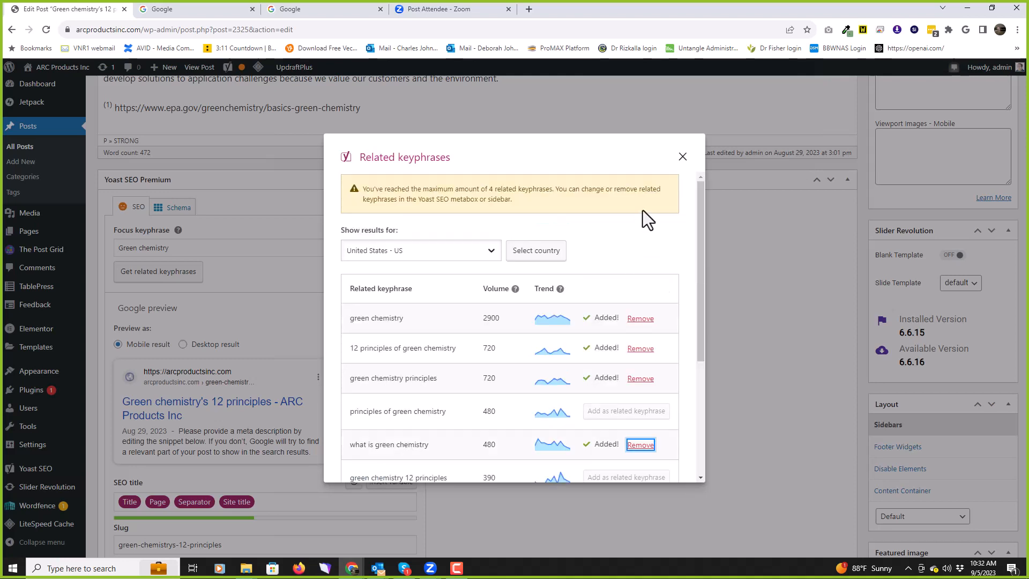
{"action": "left_click", "coordinate": [682, 156]}
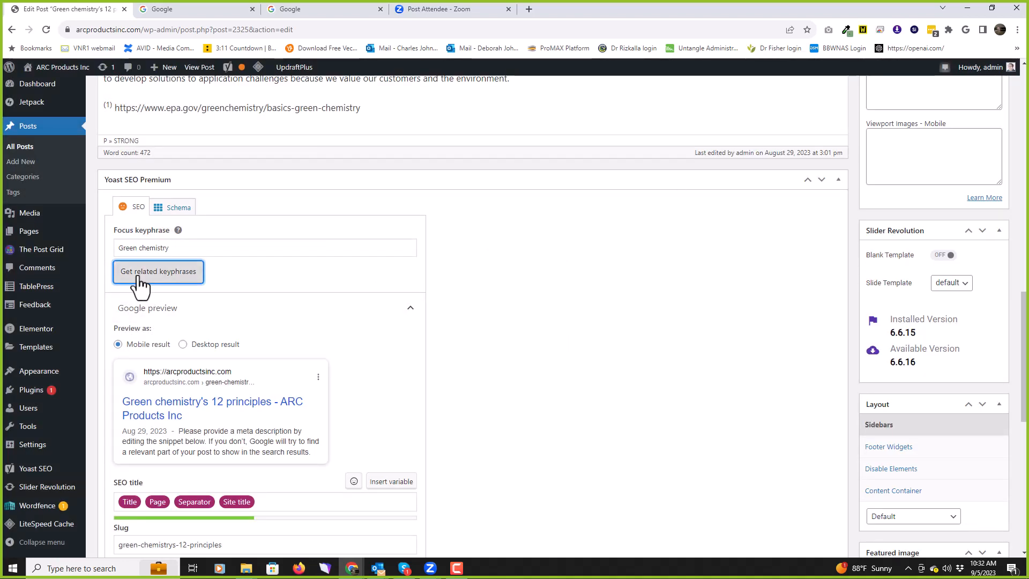
{"action": "left_click", "coordinate": [227, 246]}
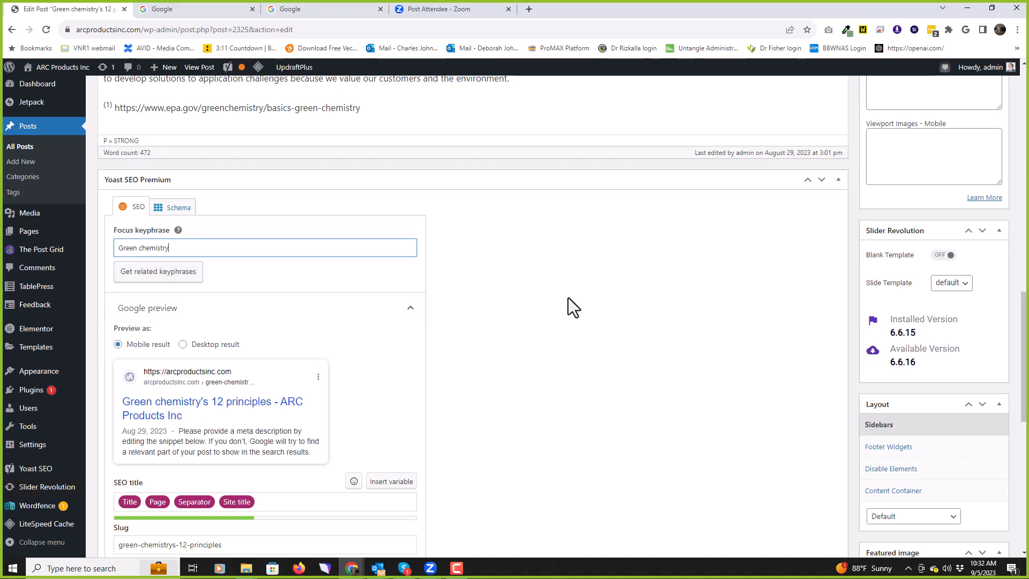
{"action": "scroll", "coordinate": [571, 300], "scroll_direction": "down", "scroll_amount": 1}
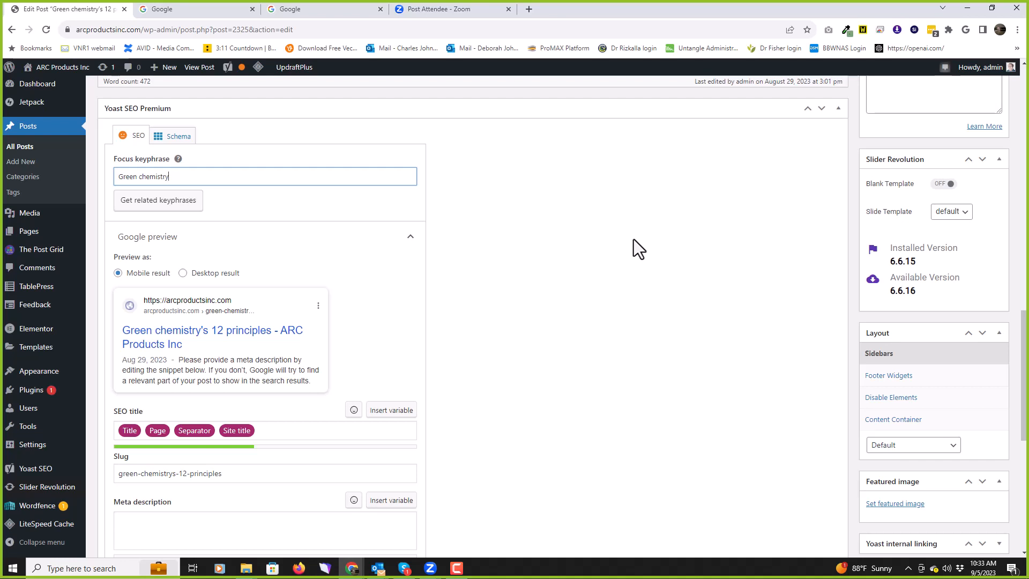
{"action": "scroll", "coordinate": [632, 240], "scroll_direction": "down", "scroll_amount": 2}
{"action": "scroll", "coordinate": [633, 243], "scroll_direction": "up", "scroll_amount": 1}
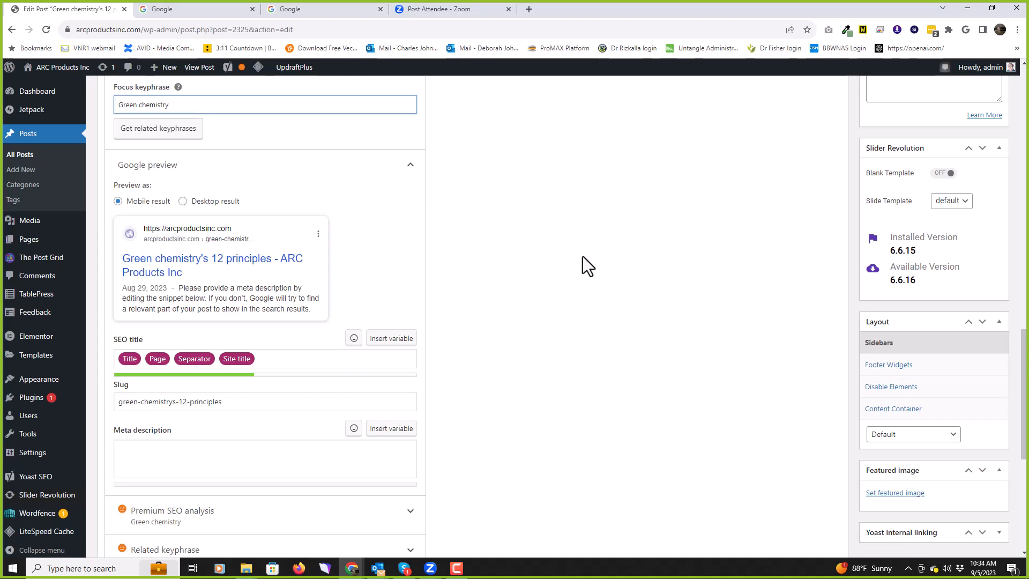
Step: Select the tenet 2 sentence about reducing chemicals' negative impacts in the post body
{"action": "scroll", "coordinate": [580, 292], "scroll_direction": "up", "scroll_amount": 12}
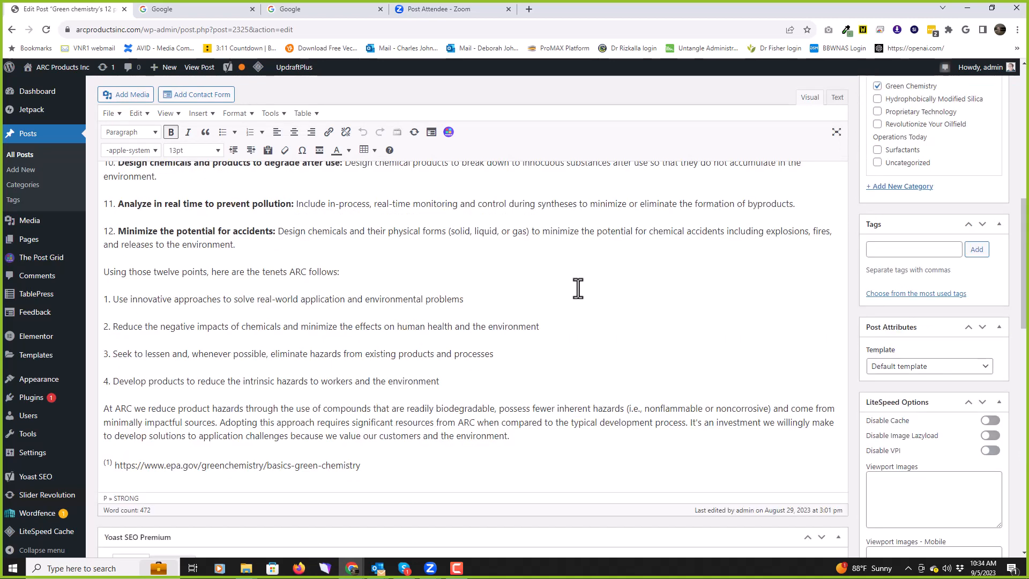
{"action": "scroll", "coordinate": [577, 288], "scroll_direction": "up", "scroll_amount": 5}
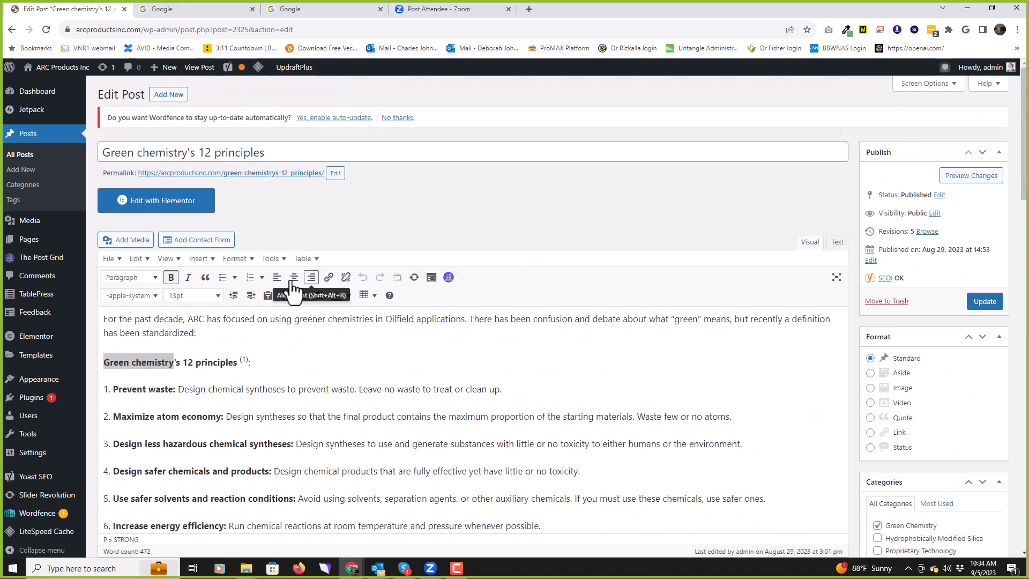
{"action": "left_click_drag", "start_coordinate": [98, 321], "coordinate": [206, 333]}
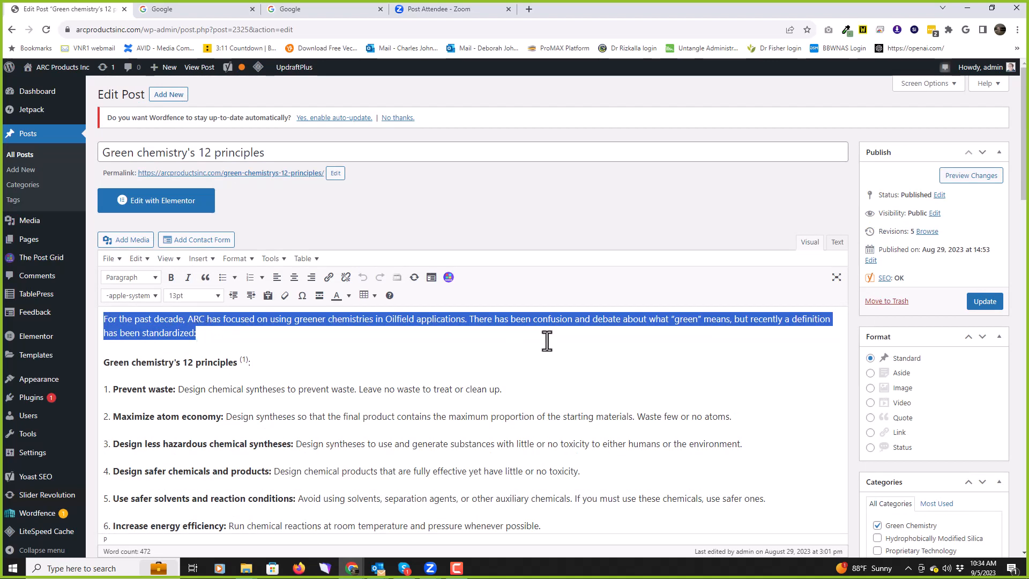
{"action": "scroll", "coordinate": [557, 338], "scroll_direction": "down", "scroll_amount": 4}
{"action": "scroll", "coordinate": [557, 336], "scroll_direction": "up", "scroll_amount": 3}
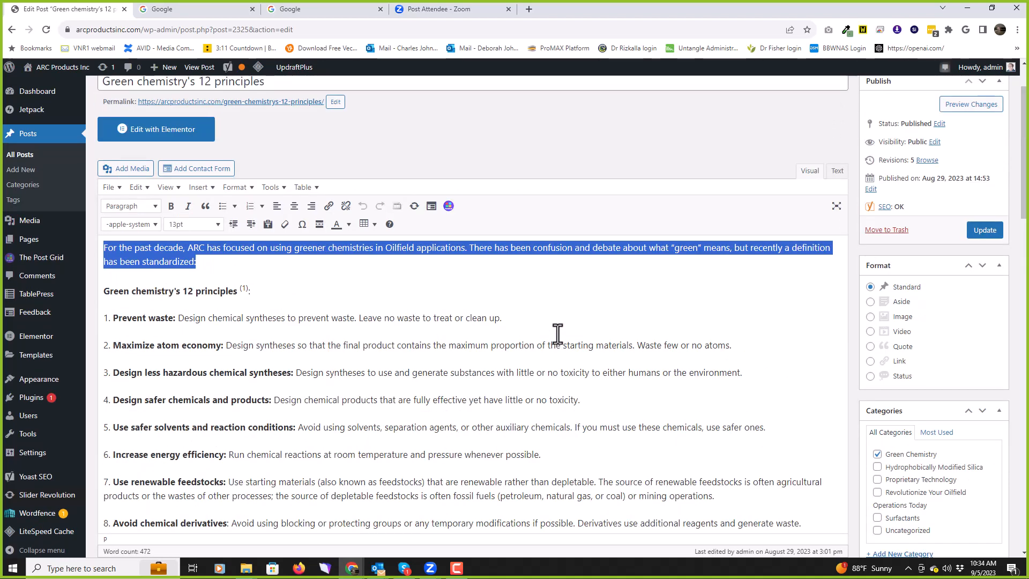
{"action": "scroll", "coordinate": [558, 333], "scroll_direction": "down", "scroll_amount": 6}
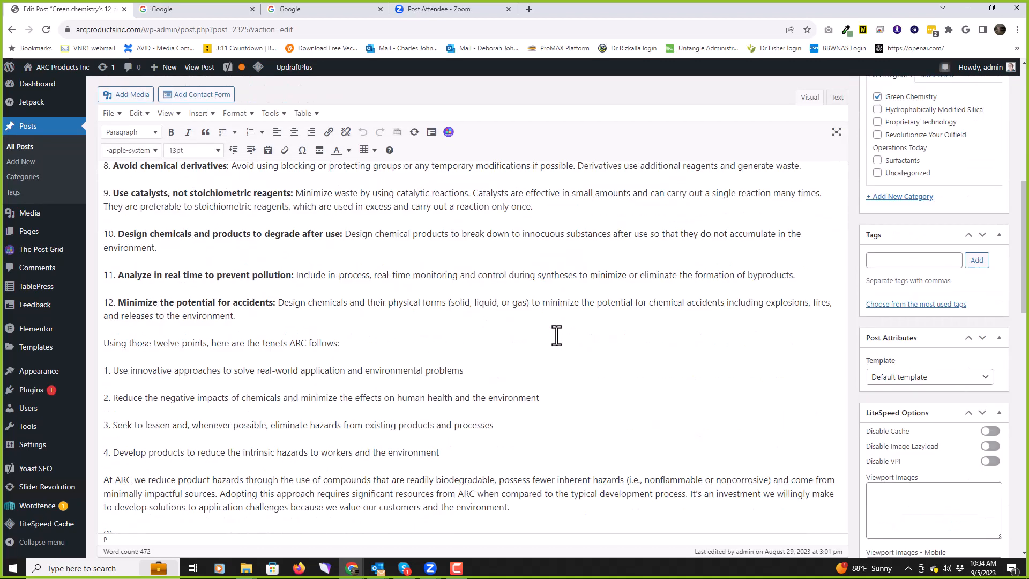
{"action": "scroll", "coordinate": [556, 335], "scroll_direction": "down", "scroll_amount": 1}
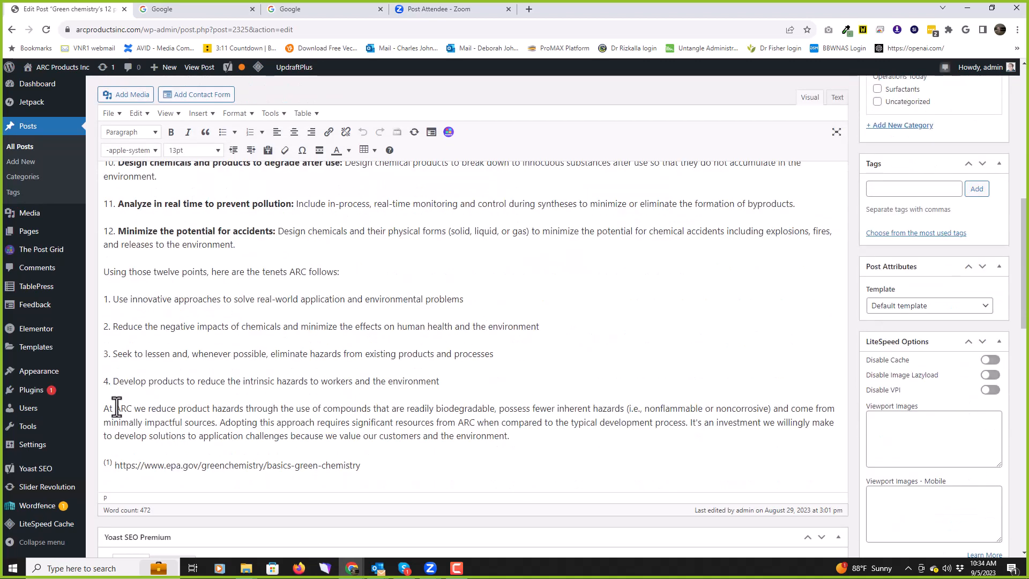
{"action": "left_click_drag", "start_coordinate": [113, 410], "coordinate": [337, 421]}
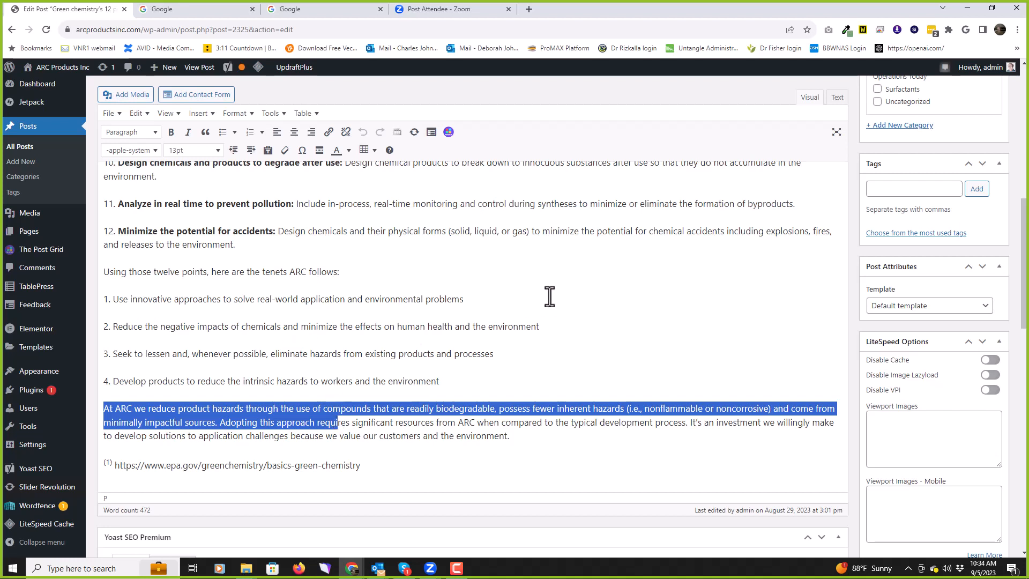
{"action": "left_click", "coordinate": [547, 334]}
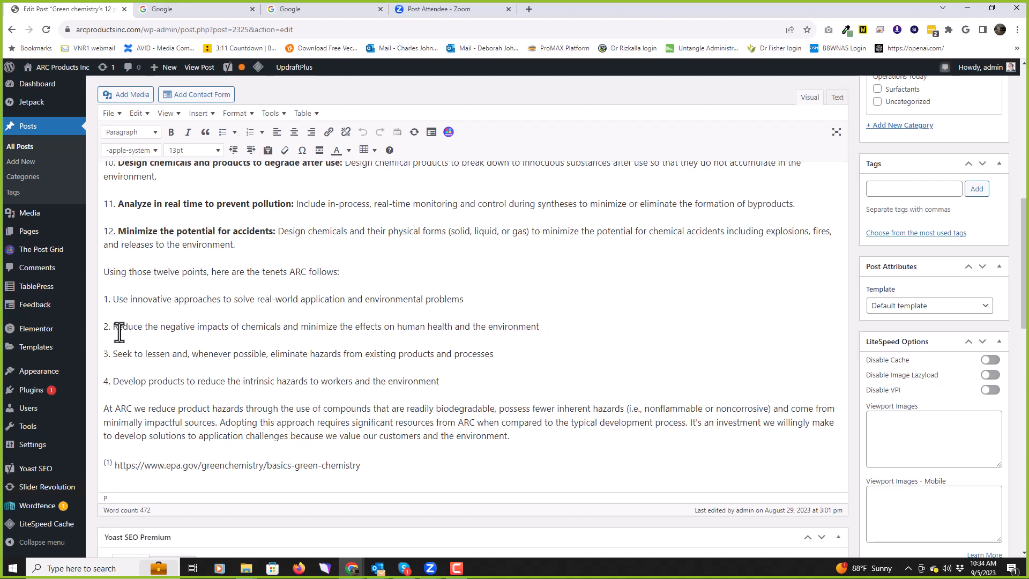
{"action": "left_click_drag", "start_coordinate": [112, 326], "coordinate": [538, 326]}
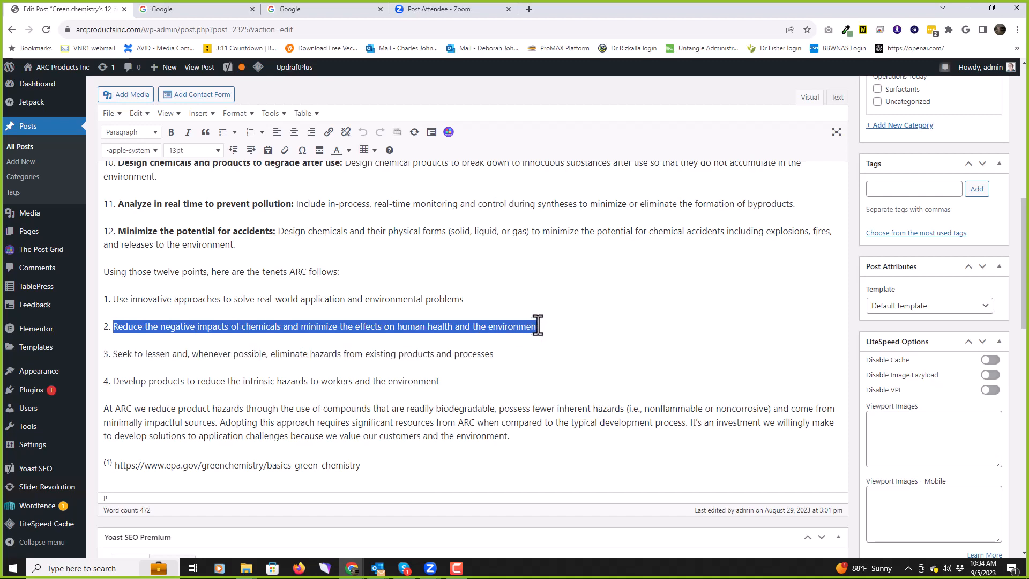
Step: Paste that sentence as the Yoast meta description and end it with a period
{"action": "scroll", "coordinate": [538, 326], "scroll_direction": "down", "scroll_amount": 4}
{"action": "scroll", "coordinate": [537, 326], "scroll_direction": "down", "scroll_amount": 7}
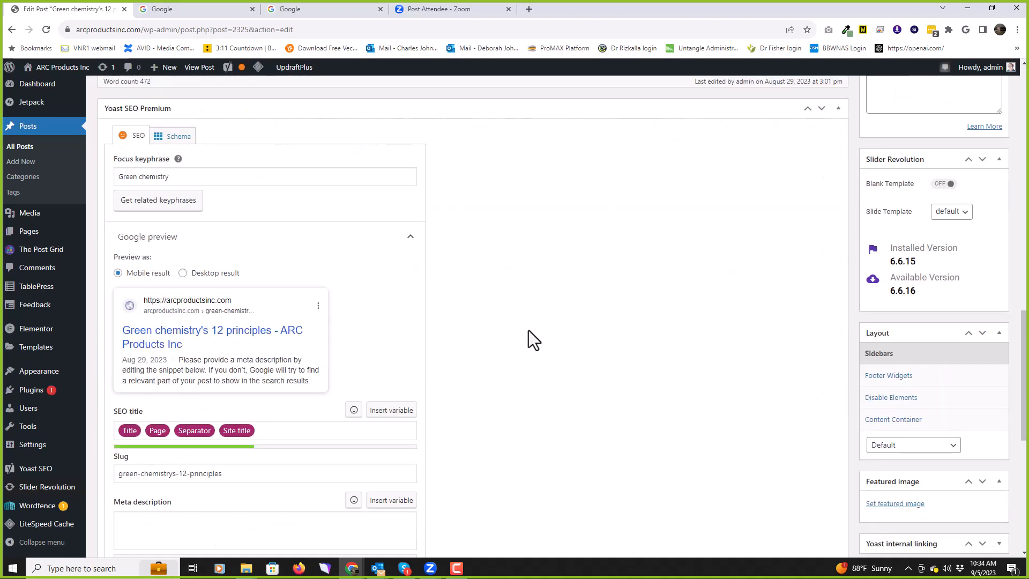
{"action": "left_click", "coordinate": [174, 380]}
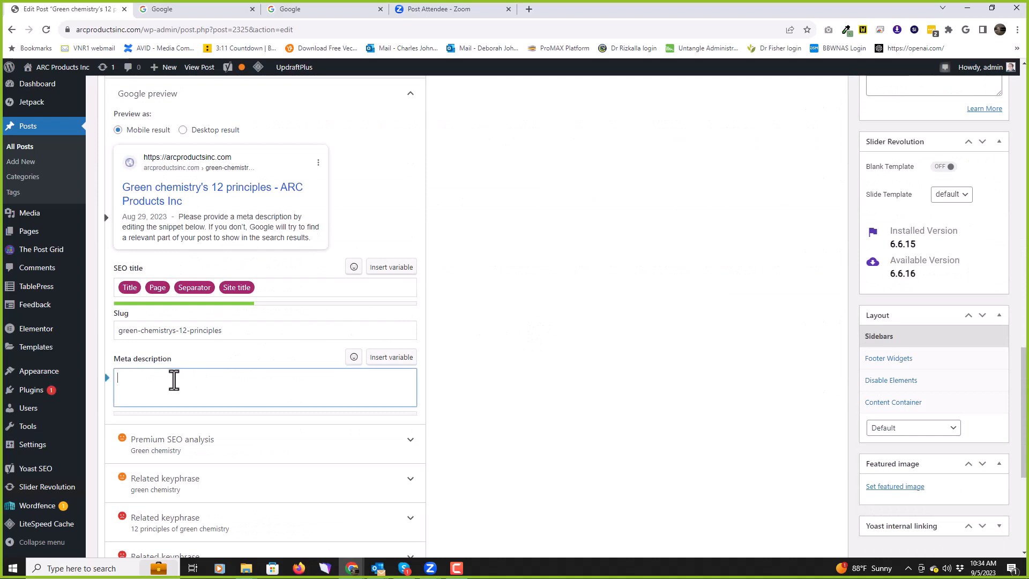
{"action": "type", "text": "Reduce the negative impacts of chemicals and minimize the effects on human health and the environment"}
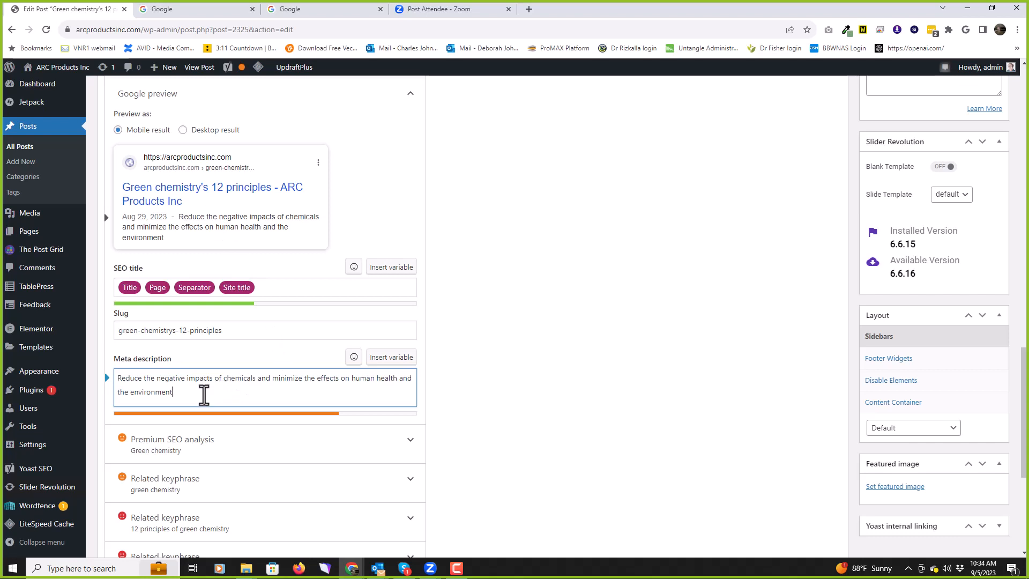
{"action": "type", "text": "."}
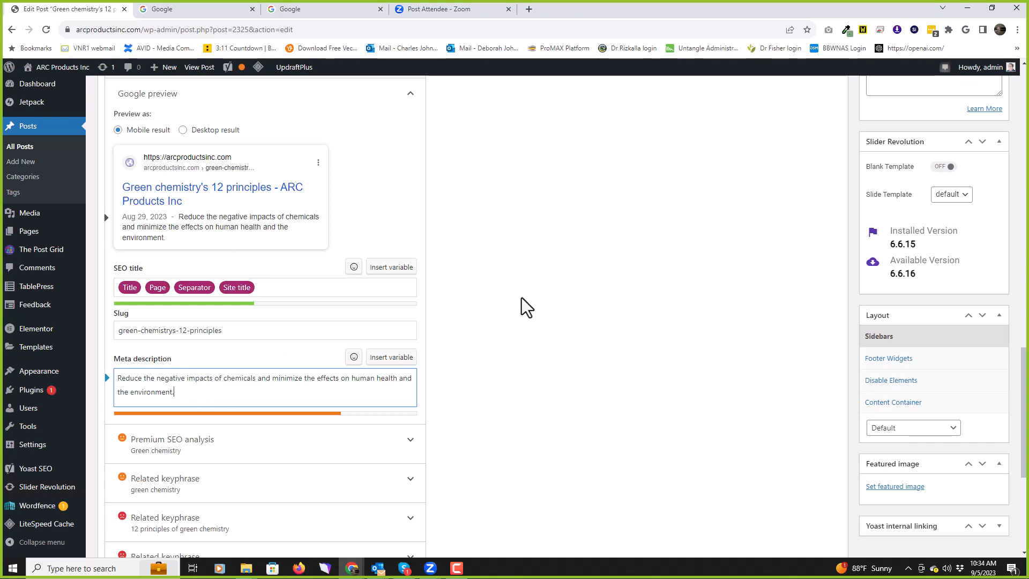
{"action": "scroll", "coordinate": [529, 294], "scroll_direction": "down", "scroll_amount": 3}
{"action": "scroll", "coordinate": [532, 296], "scroll_direction": "up", "scroll_amount": 4}
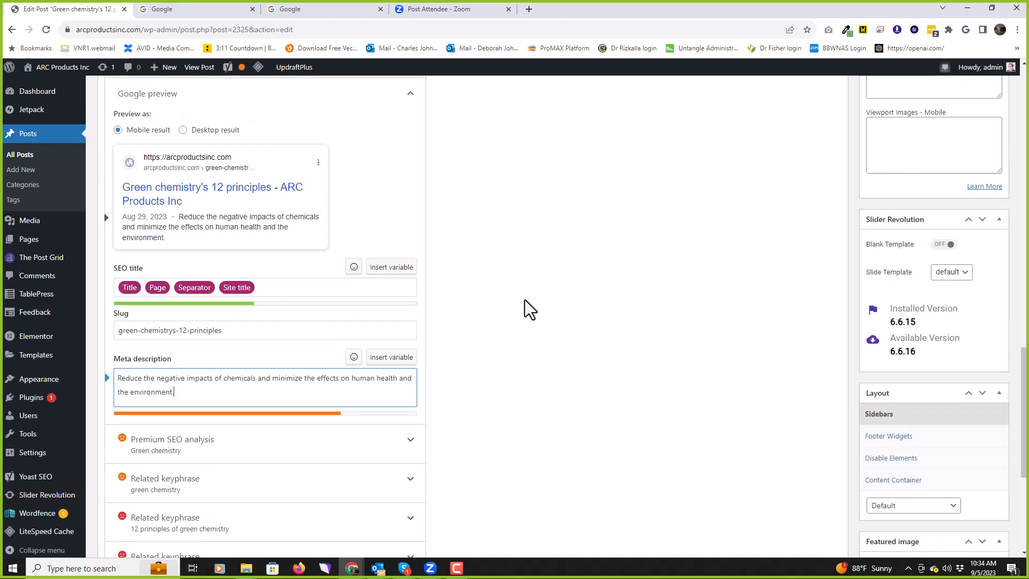
{"action": "scroll", "coordinate": [292, 257], "scroll_direction": "down", "scroll_amount": 3}
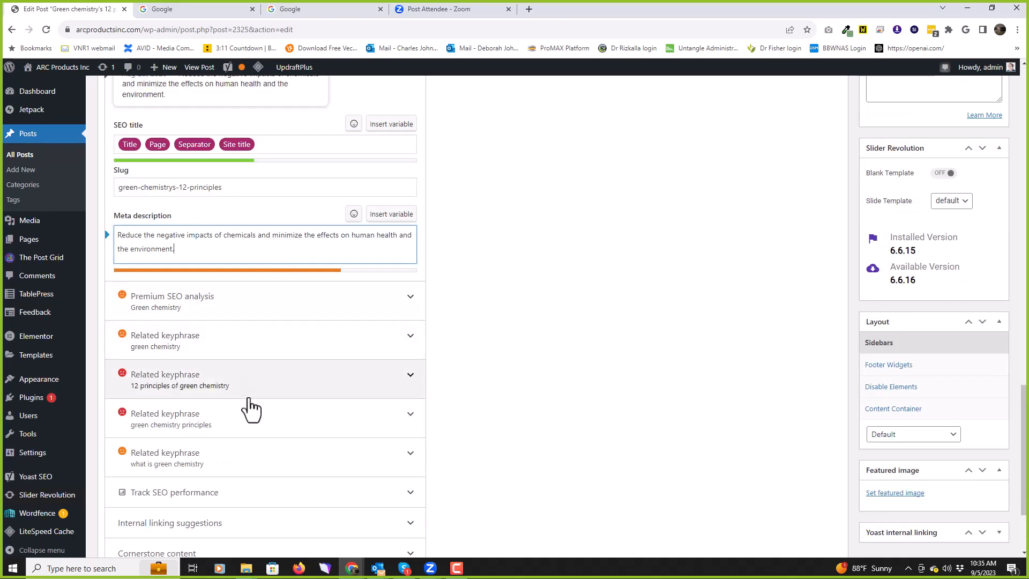
{"action": "scroll", "coordinate": [249, 409], "scroll_direction": "down", "scroll_amount": 2}
{"action": "scroll", "coordinate": [253, 429], "scroll_direction": "down", "scroll_amount": 1}
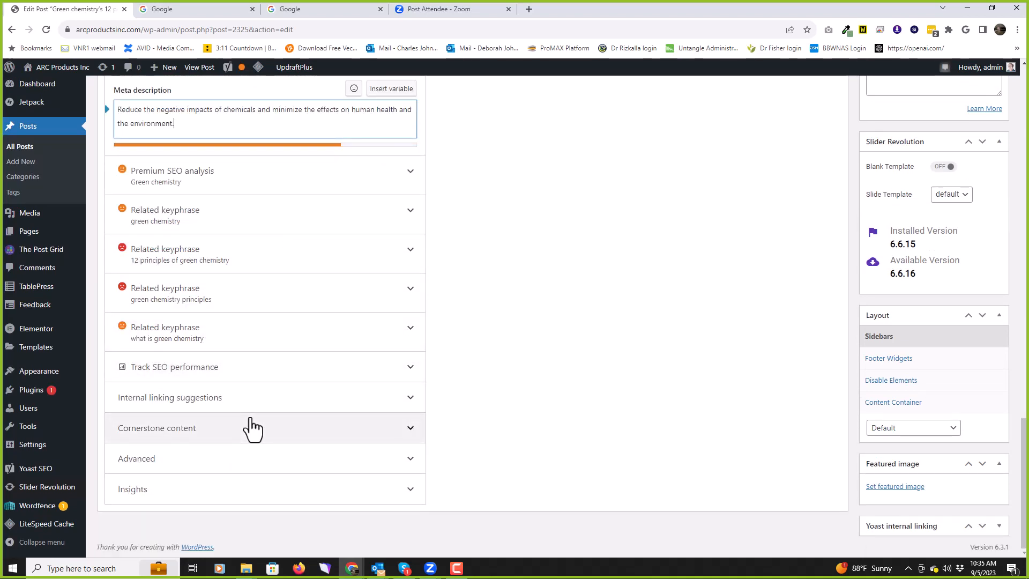
Step: Expand Yoast's Advanced and Insights sections and highlight the 31.2 Flesch reading-ease score
{"action": "left_click", "coordinate": [246, 464]}
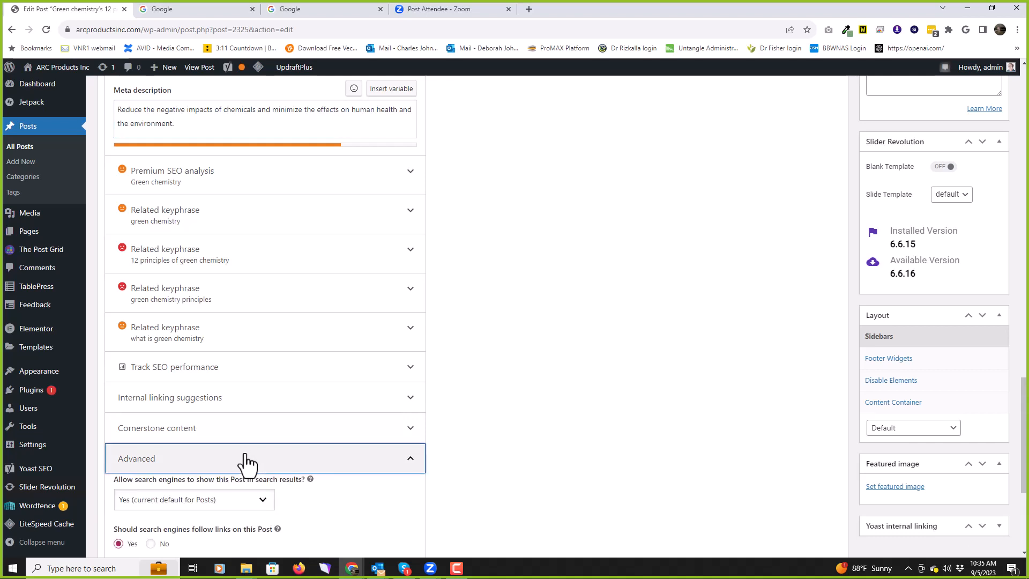
{"action": "scroll", "coordinate": [594, 282], "scroll_direction": "down", "scroll_amount": 1}
{"action": "scroll", "coordinate": [588, 284], "scroll_direction": "down", "scroll_amount": 3}
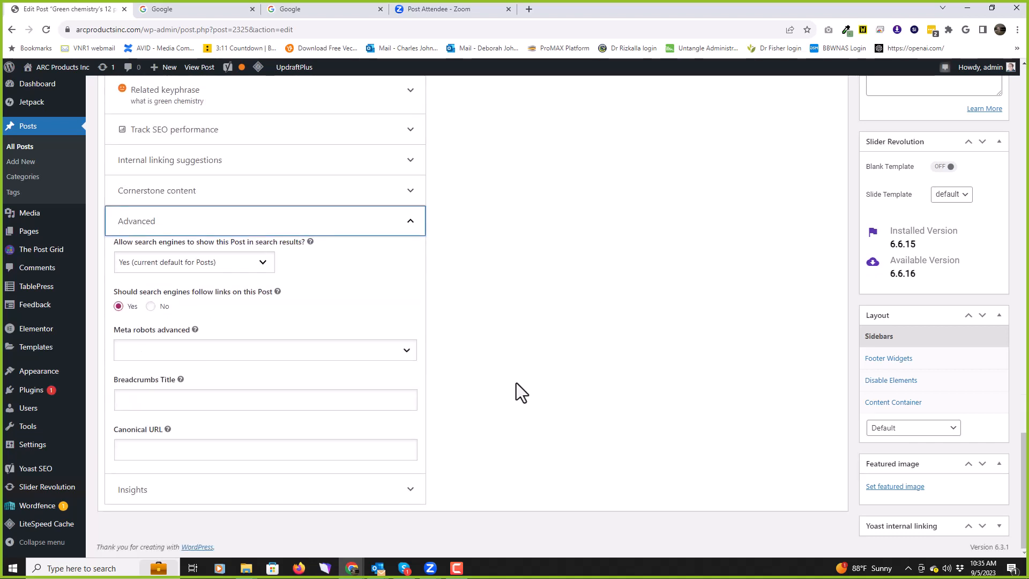
{"action": "left_click", "coordinate": [337, 490]}
{"action": "scroll", "coordinate": [532, 312], "scroll_direction": "down", "scroll_amount": 4}
{"action": "scroll", "coordinate": [532, 302], "scroll_direction": "down", "scroll_amount": 1}
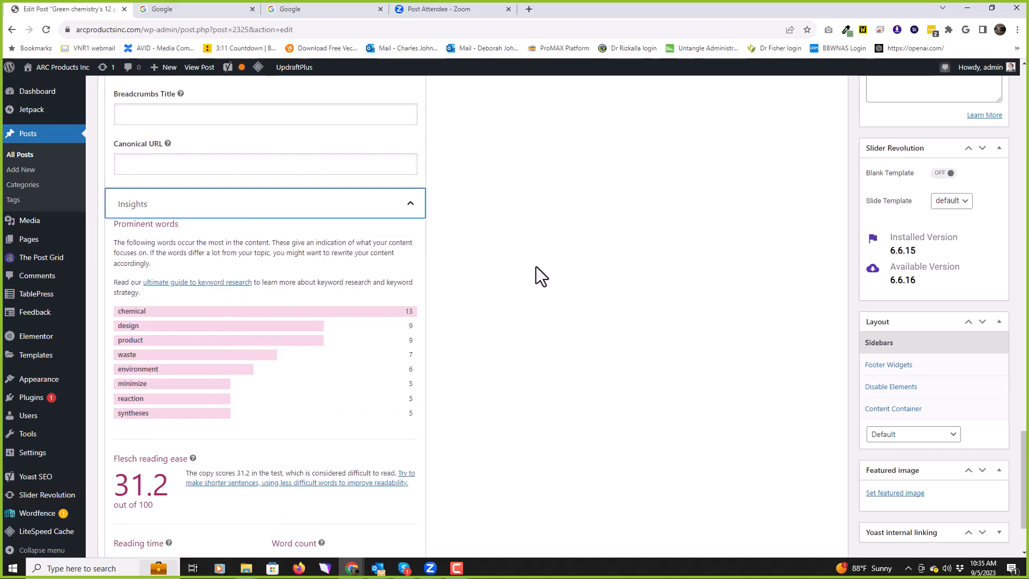
{"action": "scroll", "coordinate": [536, 267], "scroll_direction": "down", "scroll_amount": 1}
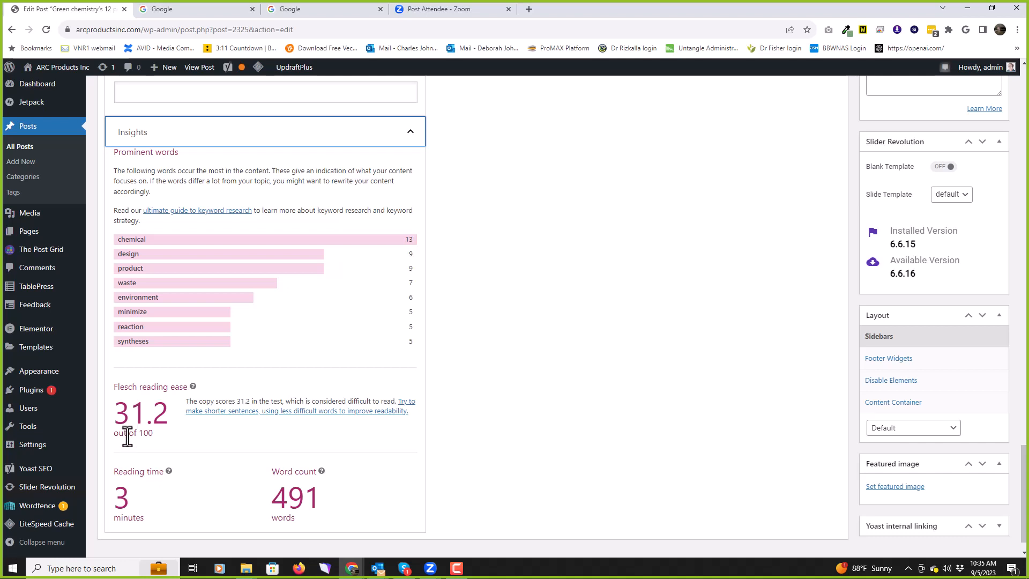
{"action": "left_click_drag", "start_coordinate": [144, 414], "coordinate": [115, 419]}
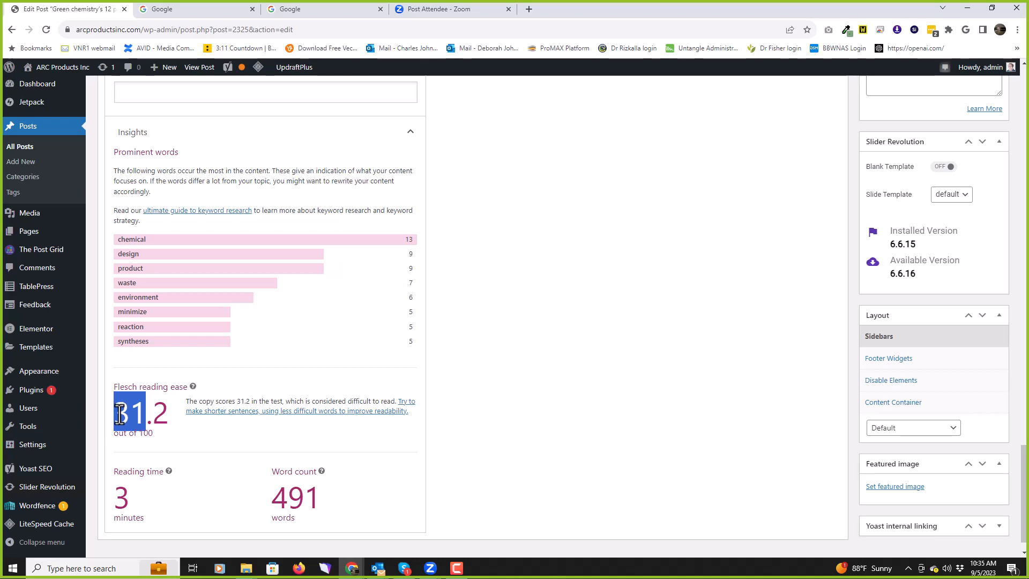
Step: Update the post from the Publish box, then scroll down to the Yoast Google preview
{"action": "scroll", "coordinate": [645, 402], "scroll_direction": "up", "scroll_amount": 15}
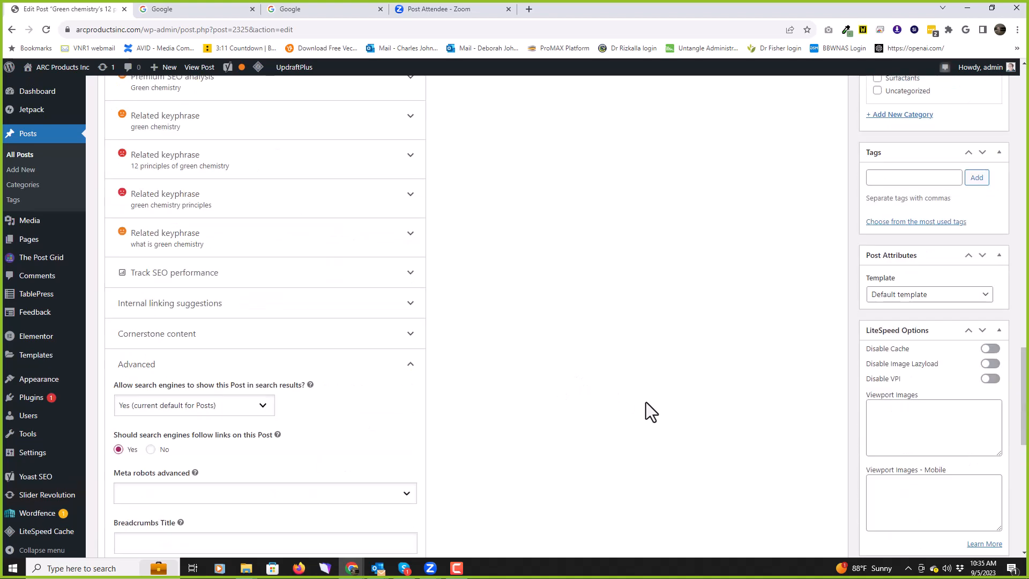
{"action": "scroll", "coordinate": [649, 403], "scroll_direction": "up", "scroll_amount": 4}
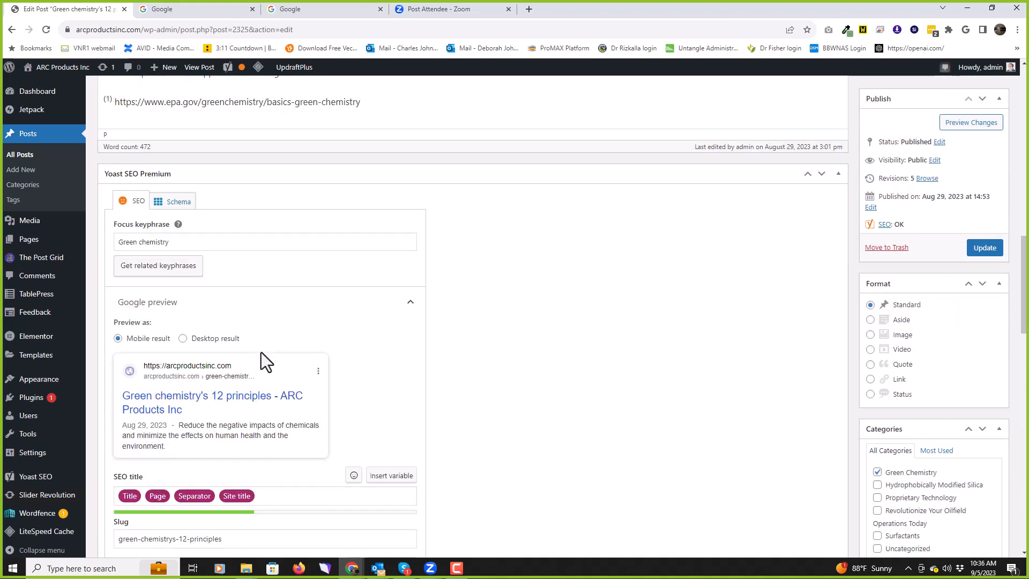
{"action": "left_click", "coordinate": [986, 249]}
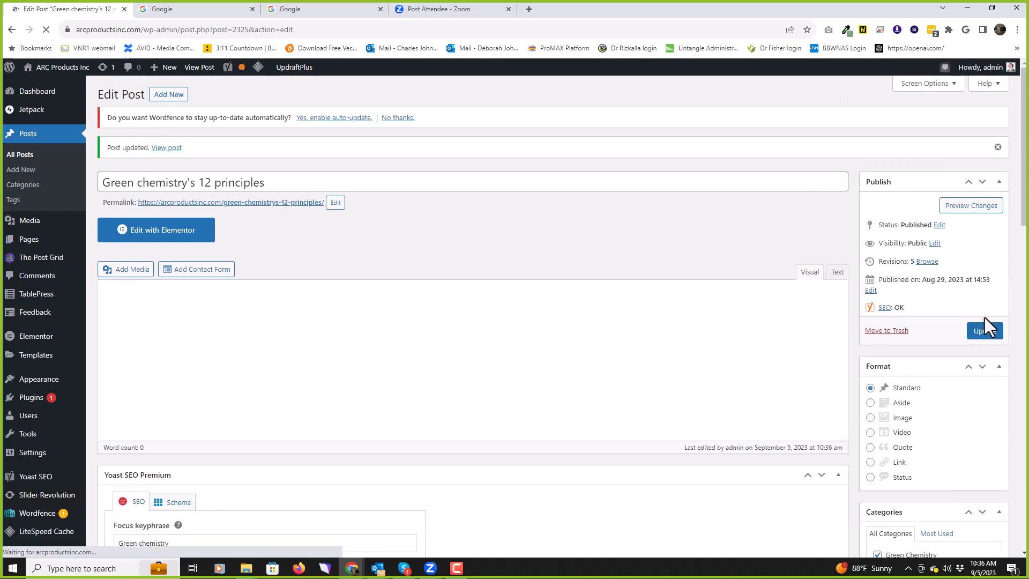
{"action": "scroll", "coordinate": [740, 230], "scroll_direction": "down", "scroll_amount": 1}
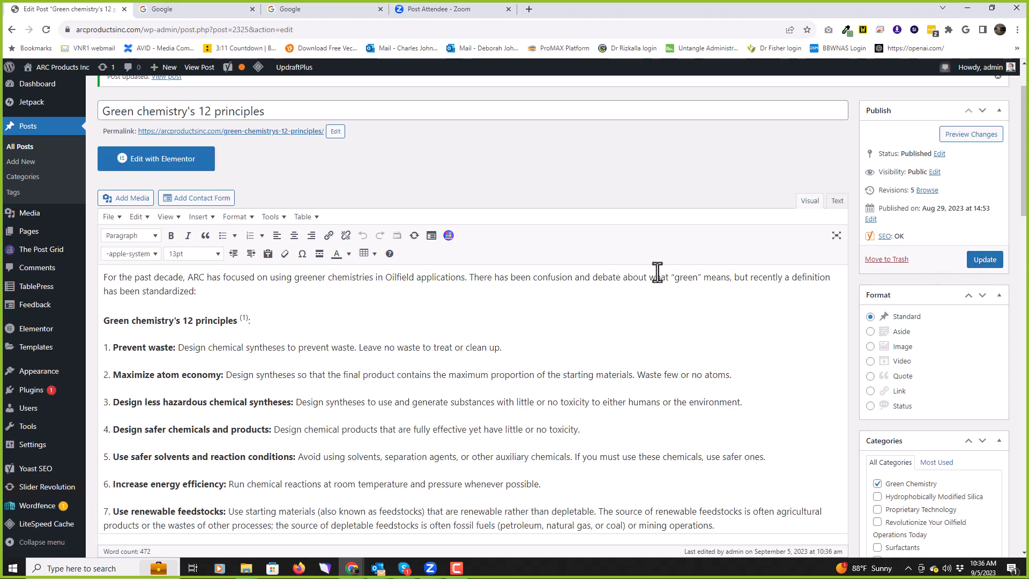
{"action": "scroll", "coordinate": [634, 255], "scroll_direction": "down", "scroll_amount": 6}
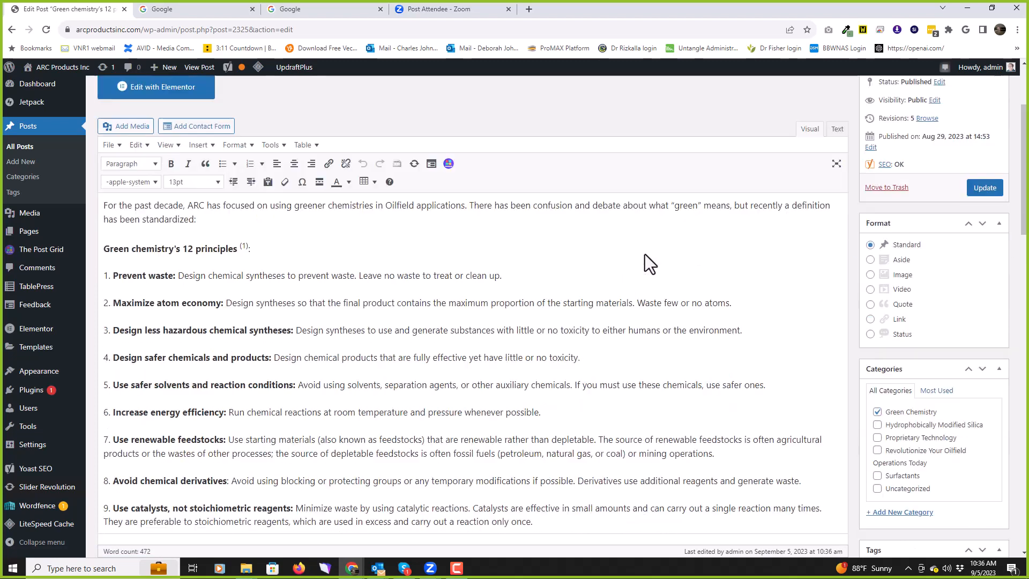
{"action": "scroll", "coordinate": [645, 260], "scroll_direction": "down", "scroll_amount": 11}
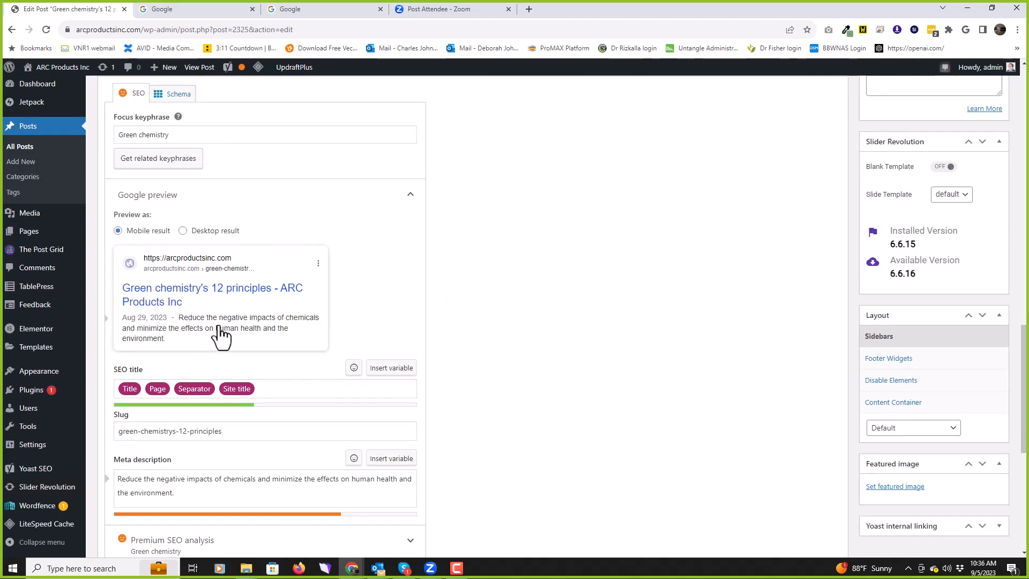
Step: Switch the Yoast Google preview to Desktop result and scroll across the snippet
{"action": "left_click", "coordinate": [183, 230]}
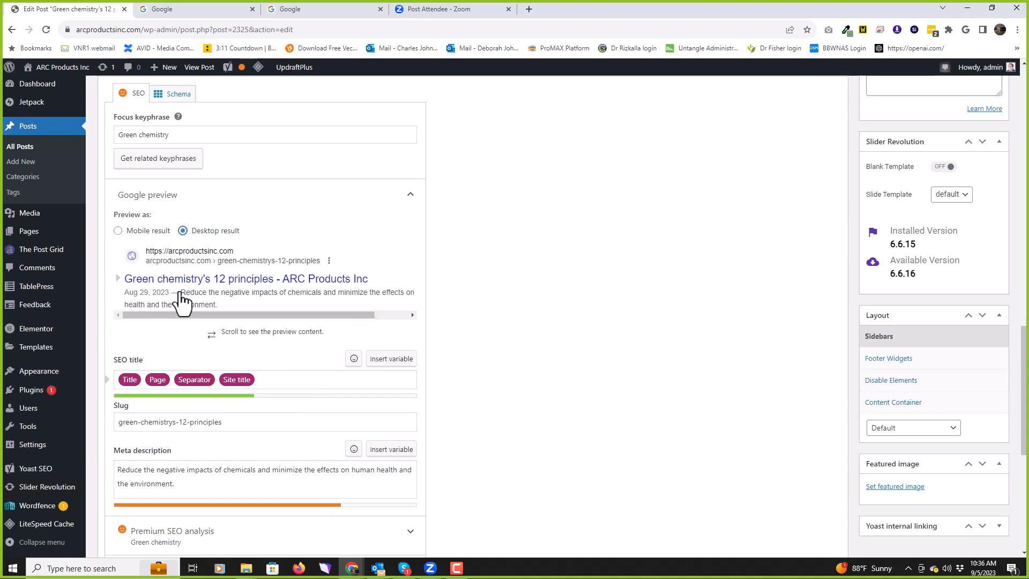
{"action": "left_click_drag", "start_coordinate": [298, 315], "coordinate": [268, 320]}
{"action": "scroll", "coordinate": [556, 288], "scroll_direction": "up", "scroll_amount": 9}
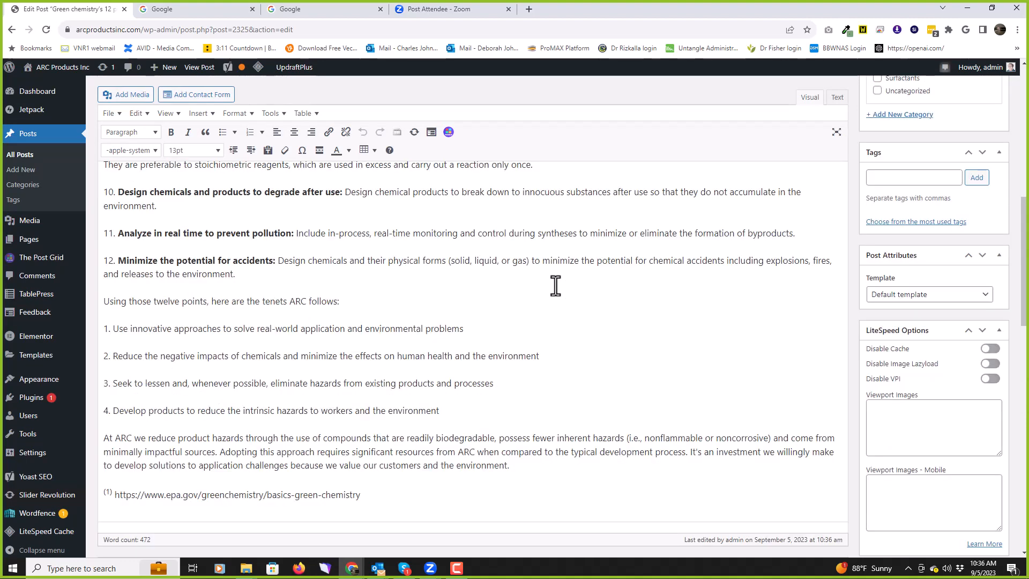
{"action": "scroll", "coordinate": [555, 285], "scroll_direction": "up", "scroll_amount": 6}
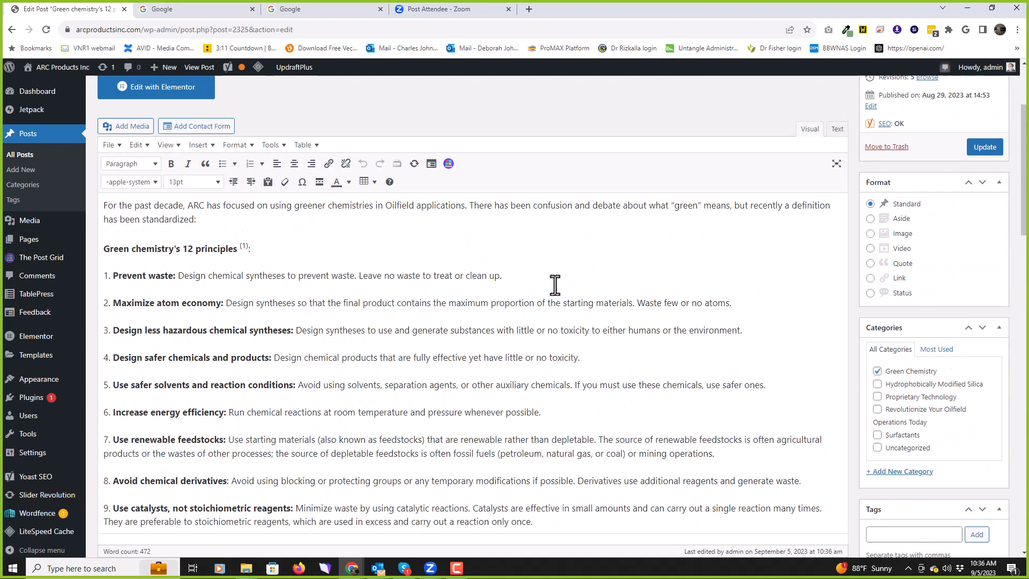
Step: Resave the post with the Update button in the Publish box
{"action": "left_click", "coordinate": [986, 149]}
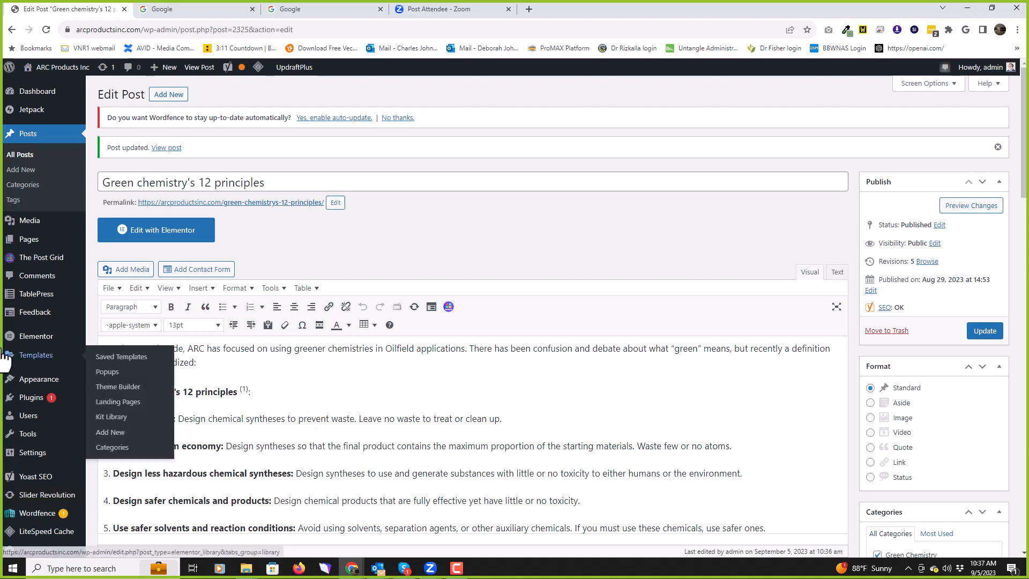
Step: Open All Posts from the Posts entry in the admin menu
{"action": "mouse_move", "coordinate": [4, 79]}
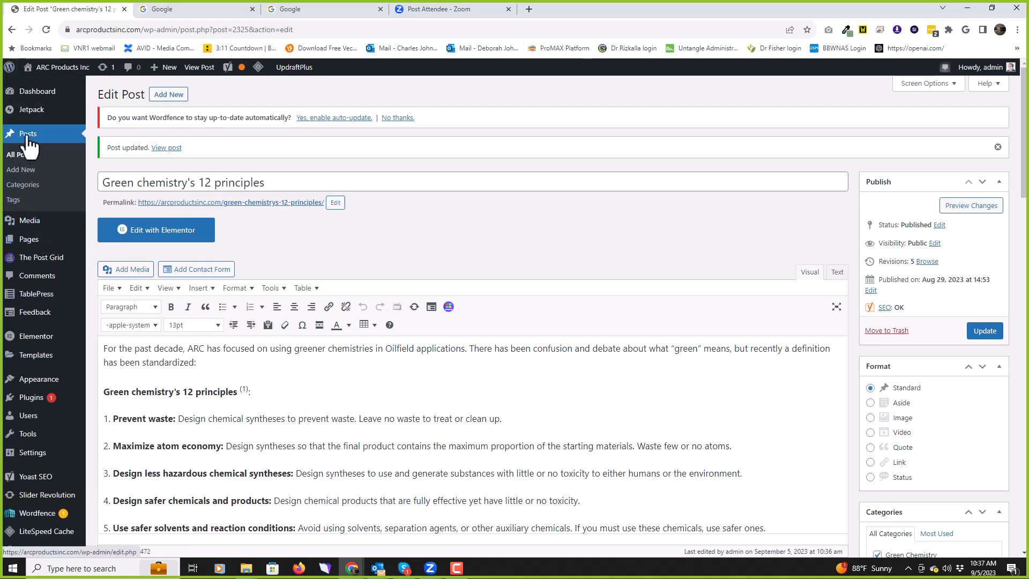
{"action": "left_click", "coordinate": [26, 135]}
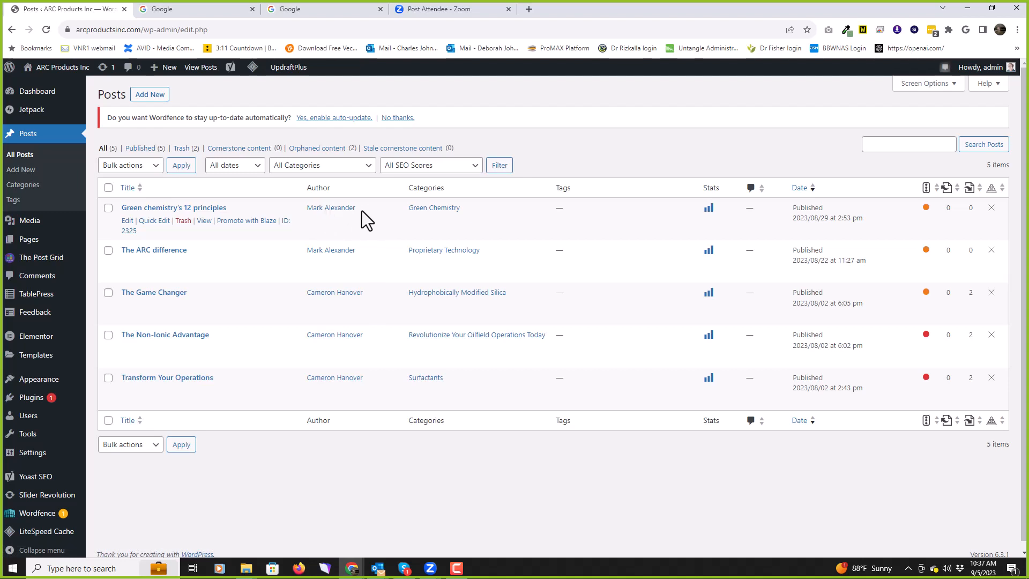
Step: Open Quick Edit for 'Green chemistry's 12 principles', check the Author list without changing it, and reopen the form
{"action": "left_click", "coordinate": [153, 222]}
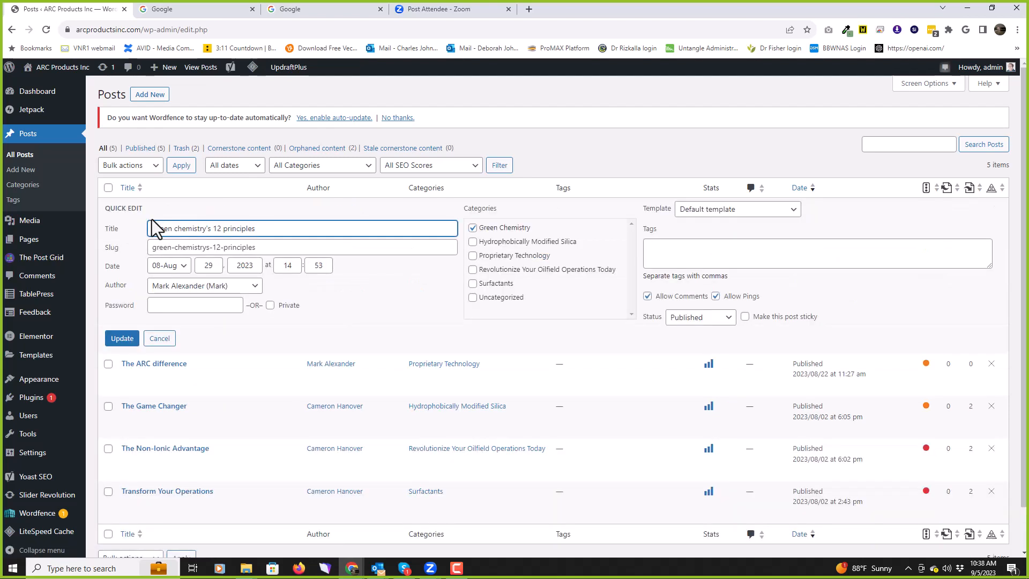
{"action": "left_click", "coordinate": [256, 288]}
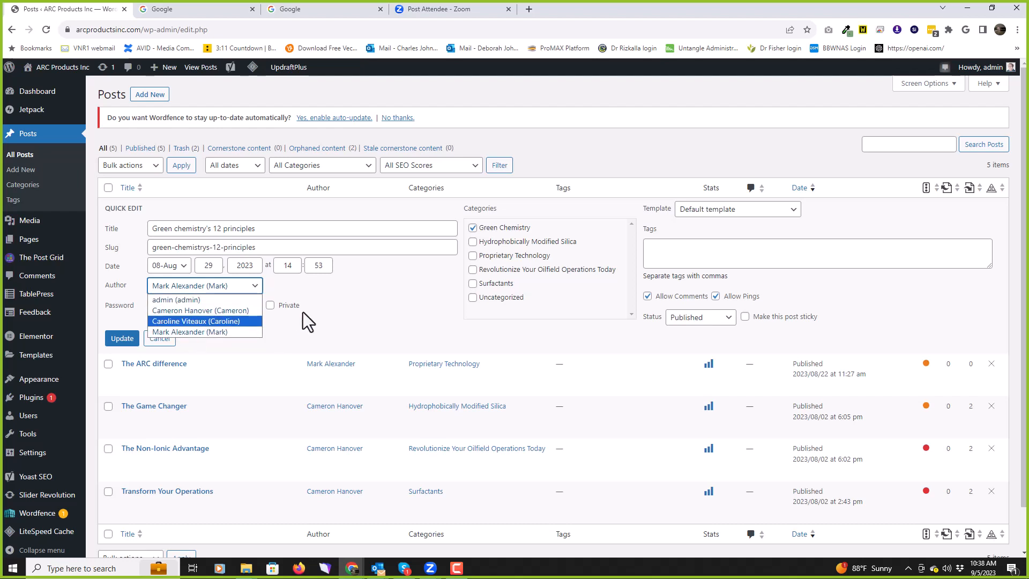
{"action": "left_click", "coordinate": [390, 300]}
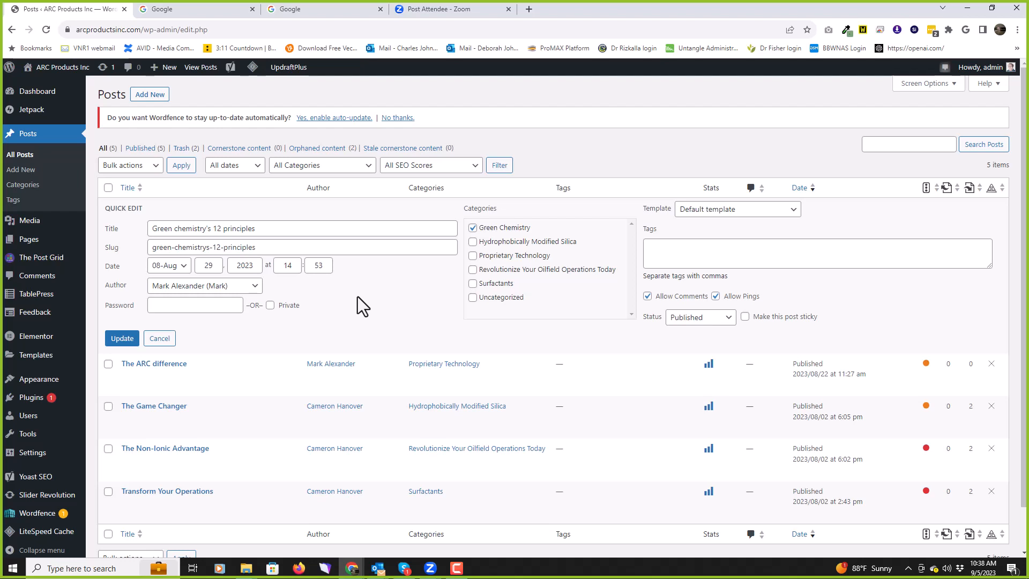
{"action": "left_click", "coordinate": [28, 136]}
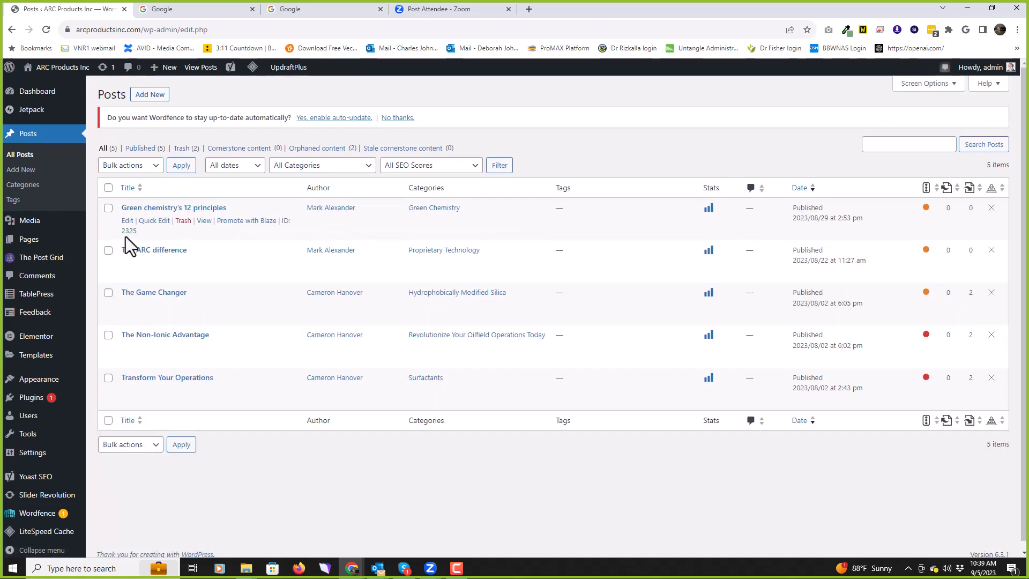
{"action": "left_click", "coordinate": [162, 224]}
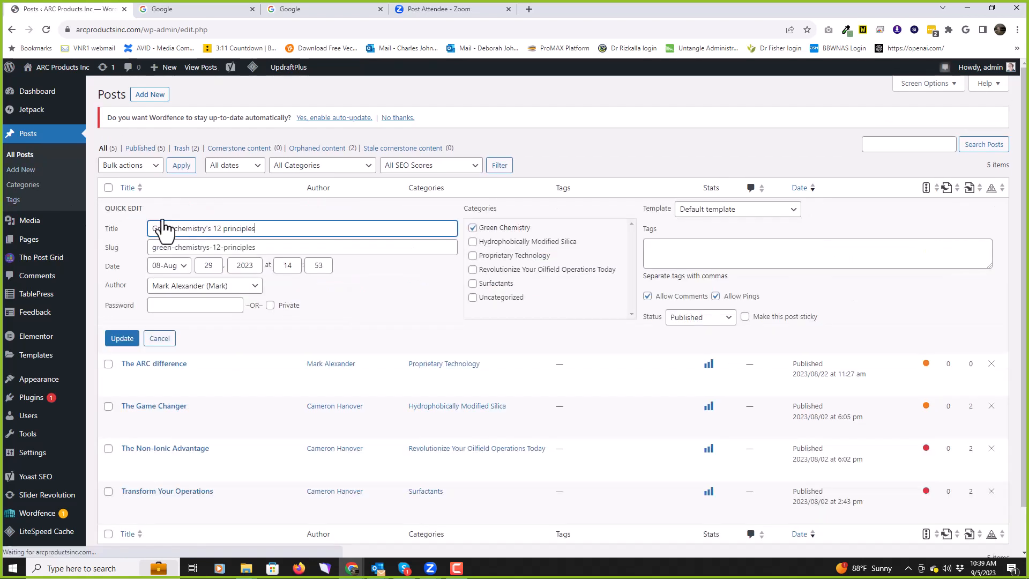
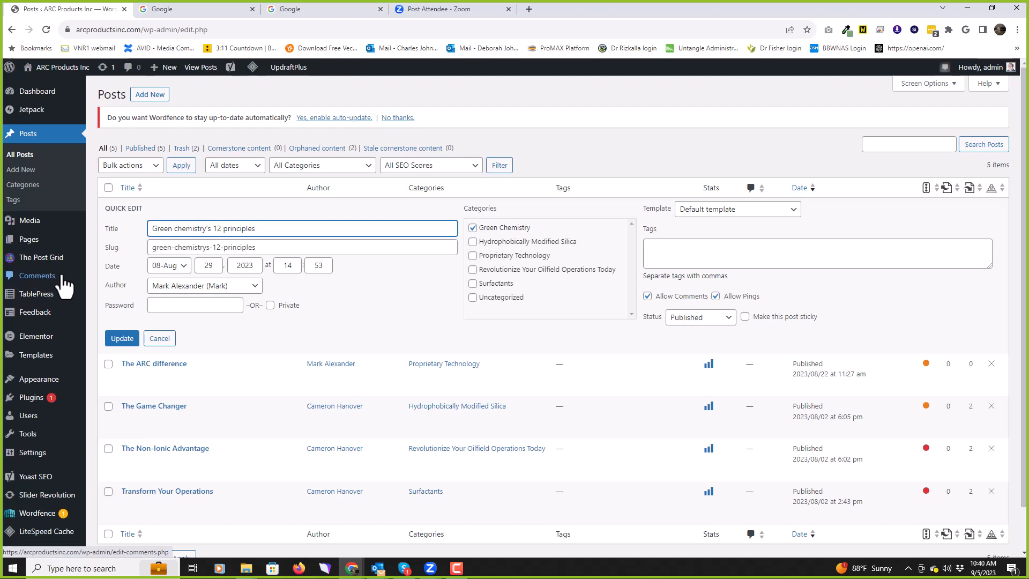
Step: Close Quick Edit and reload the All Posts list from the Posts sidebar entry
{"action": "mouse_move", "coordinate": [56, 398]}
{"action": "left_click", "coordinate": [28, 141]}
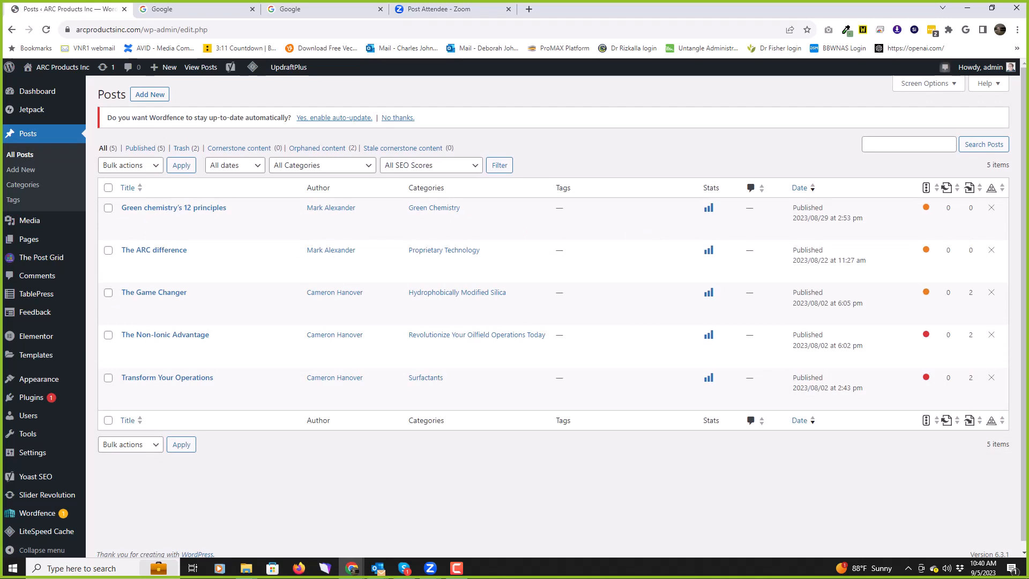
Step: Open Media and browse the library grid of uploaded images, logos, PDFs and a video
{"action": "left_click", "coordinate": [29, 225]}
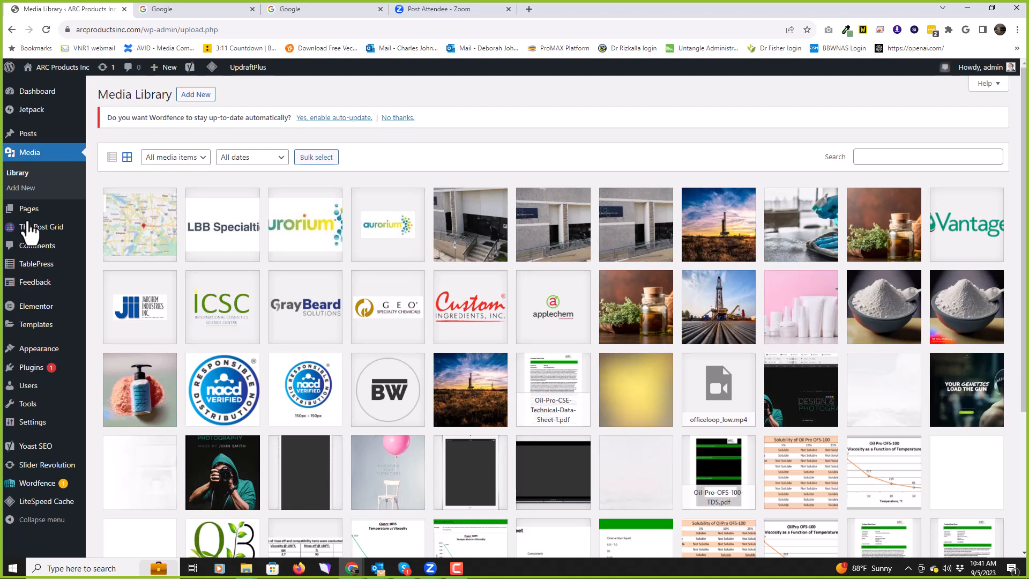
{"action": "scroll", "coordinate": [611, 233], "scroll_direction": "down", "scroll_amount": 4}
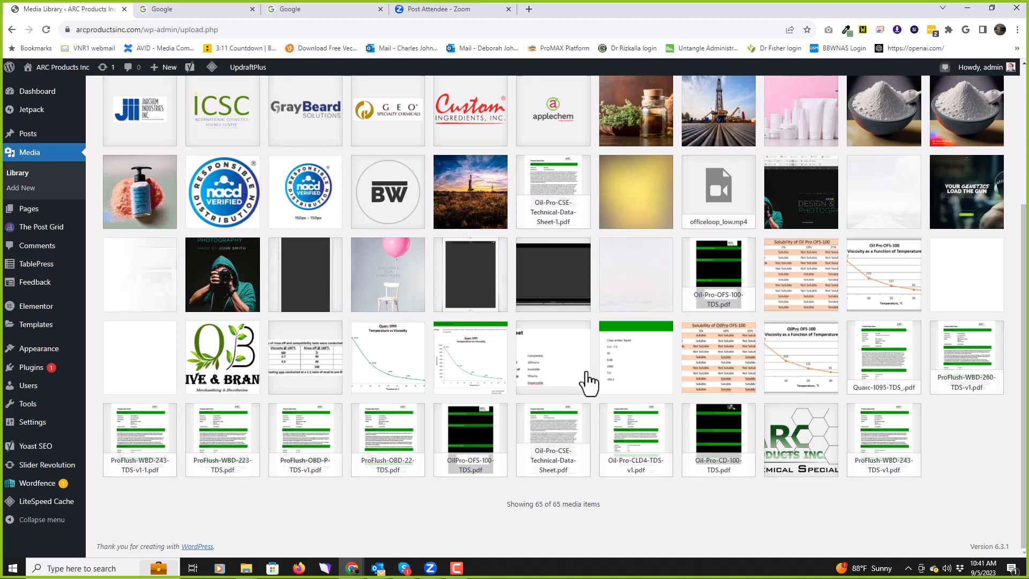
{"action": "scroll", "coordinate": [589, 382], "scroll_direction": "up", "scroll_amount": 4}
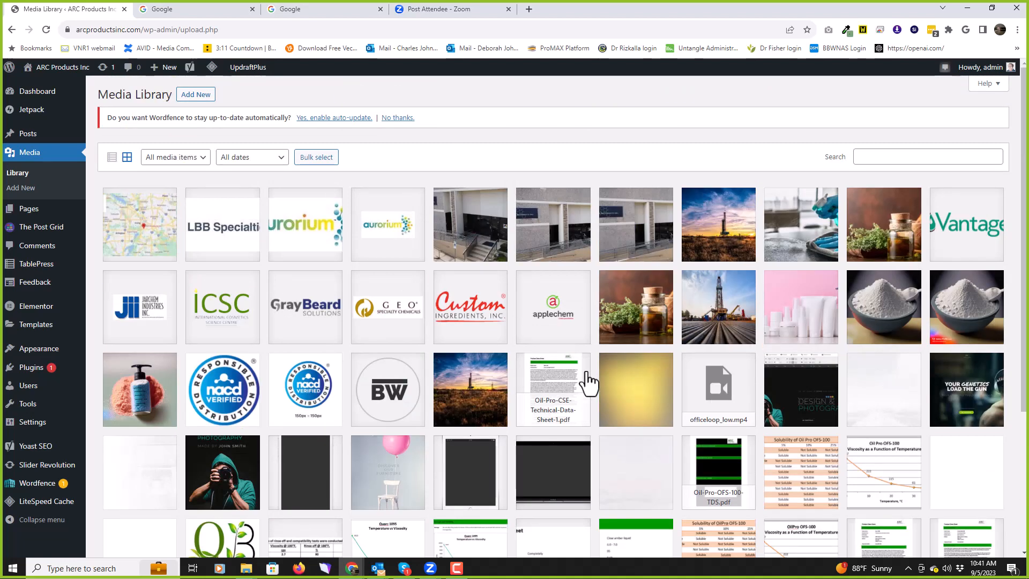
{"action": "scroll", "coordinate": [588, 382], "scroll_direction": "down", "scroll_amount": 3}
{"action": "scroll", "coordinate": [587, 381], "scroll_direction": "up", "scroll_amount": 3}
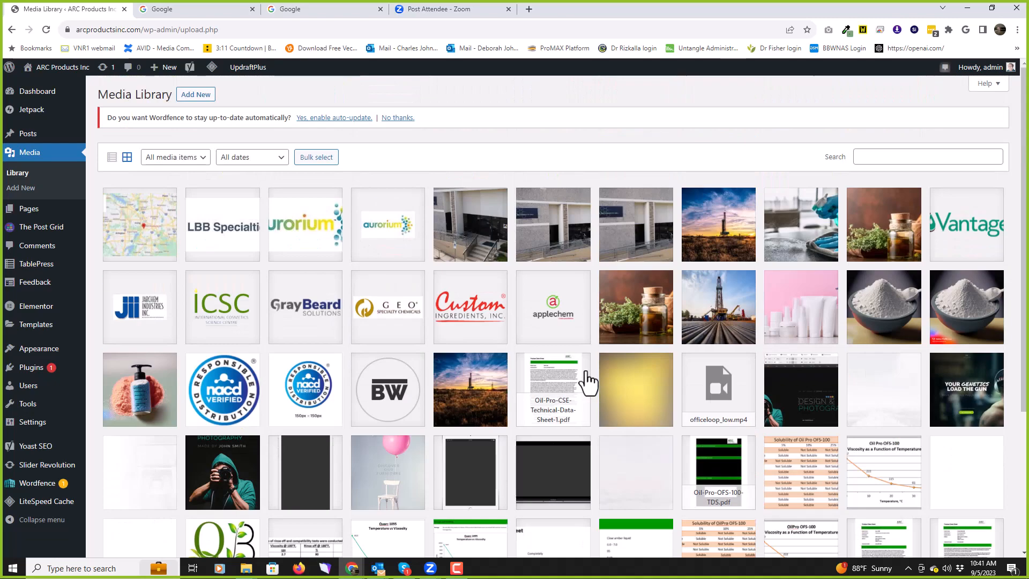
{"action": "scroll", "coordinate": [588, 382], "scroll_direction": "down", "scroll_amount": 4}
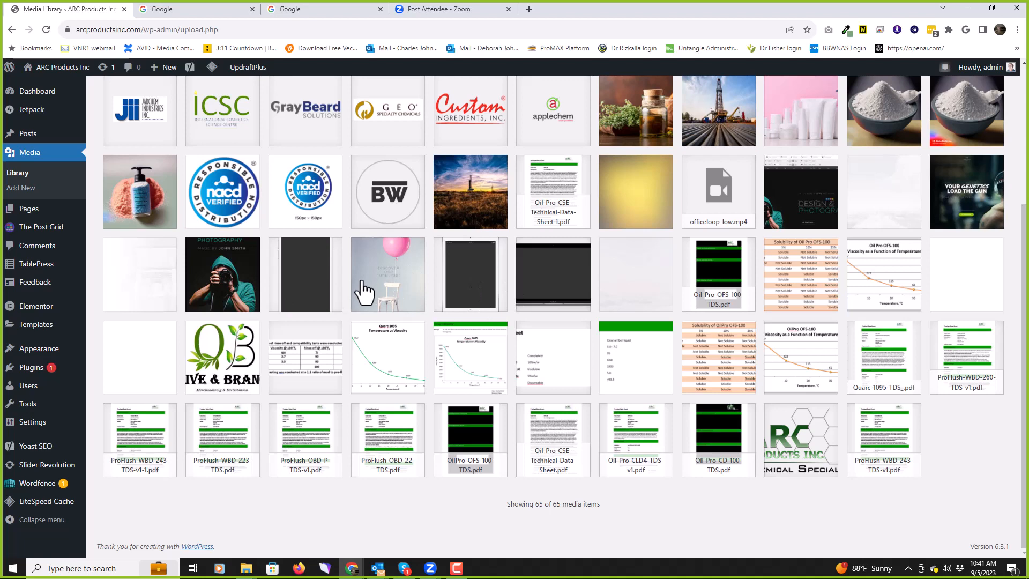
{"action": "scroll", "coordinate": [364, 292], "scroll_direction": "up", "scroll_amount": 4}
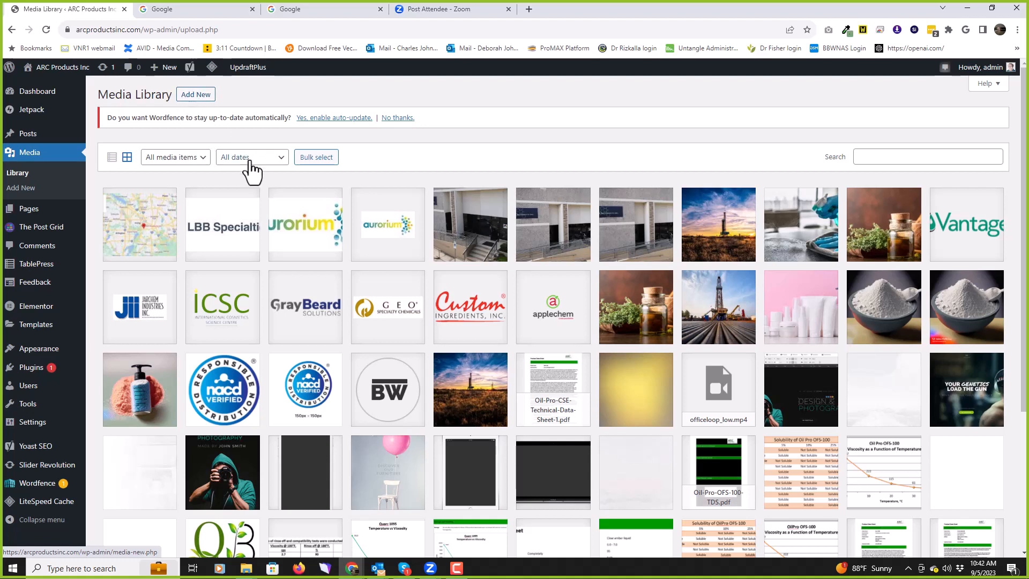
{"action": "mouse_move", "coordinate": [30, 215]}
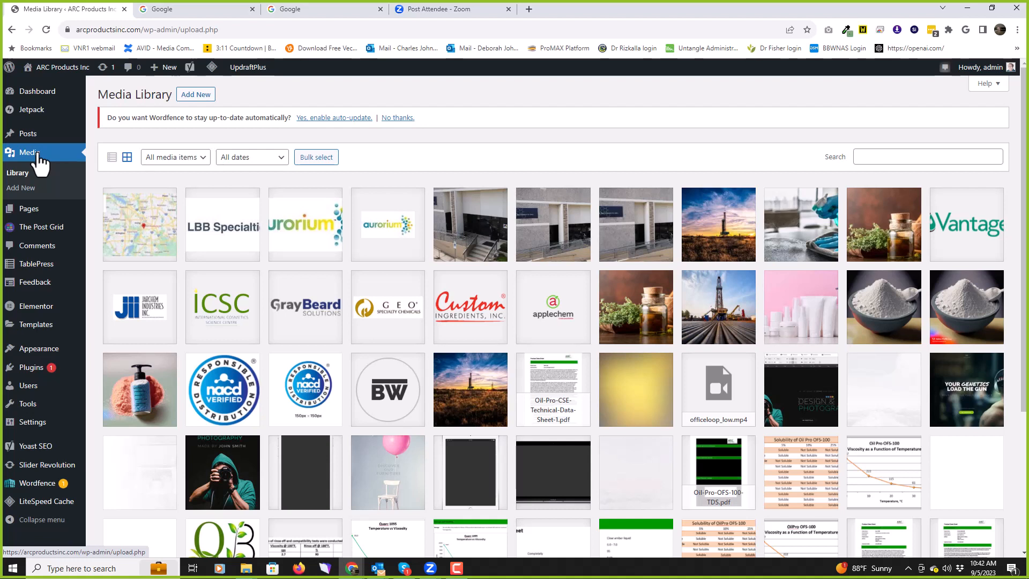
{"action": "mouse_move", "coordinate": [31, 135]}
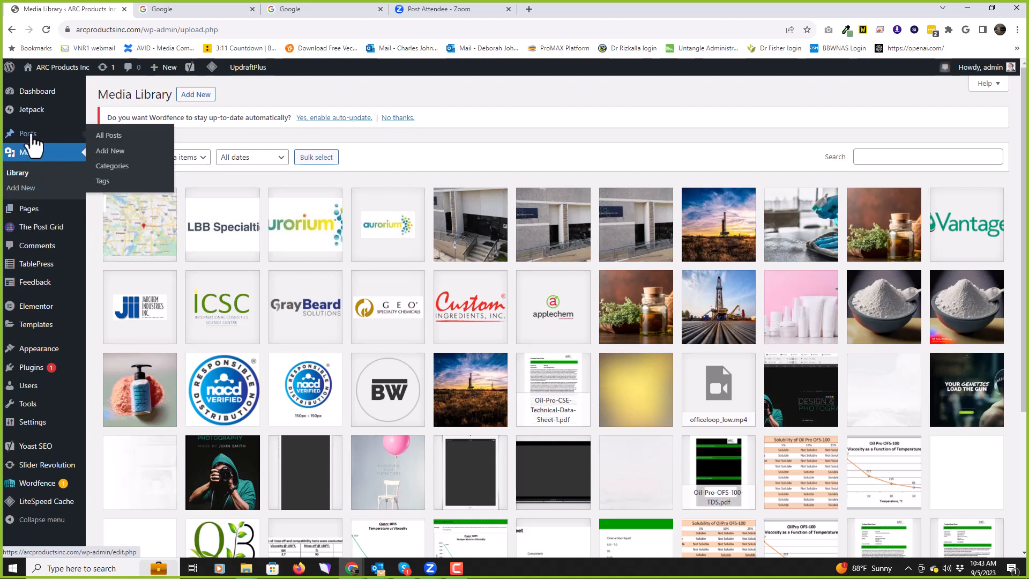
Step: Open the Pages list, view its second page, then return to page 1
{"action": "left_click", "coordinate": [32, 214]}
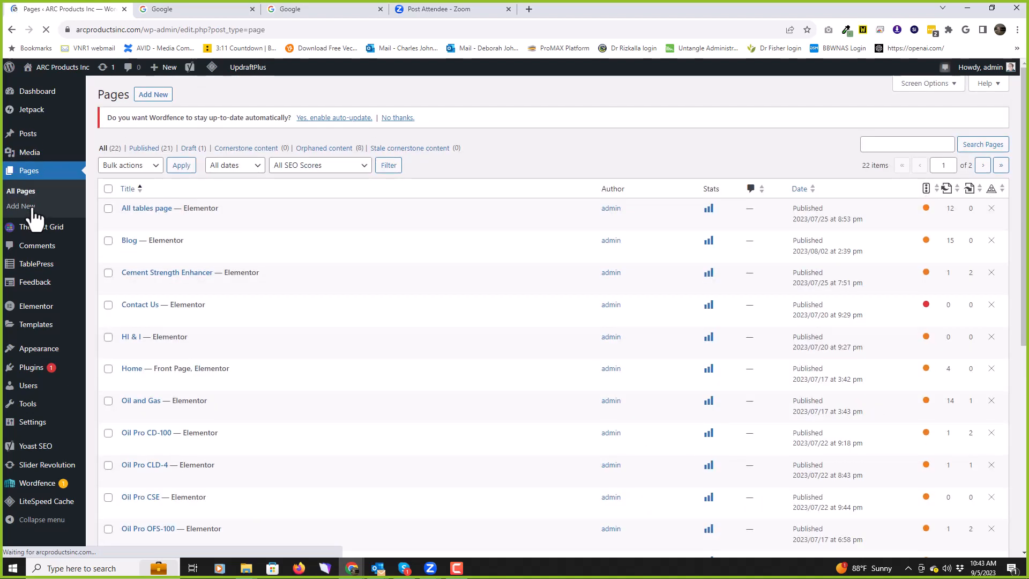
{"action": "scroll", "coordinate": [486, 223], "scroll_direction": "down", "scroll_amount": 7}
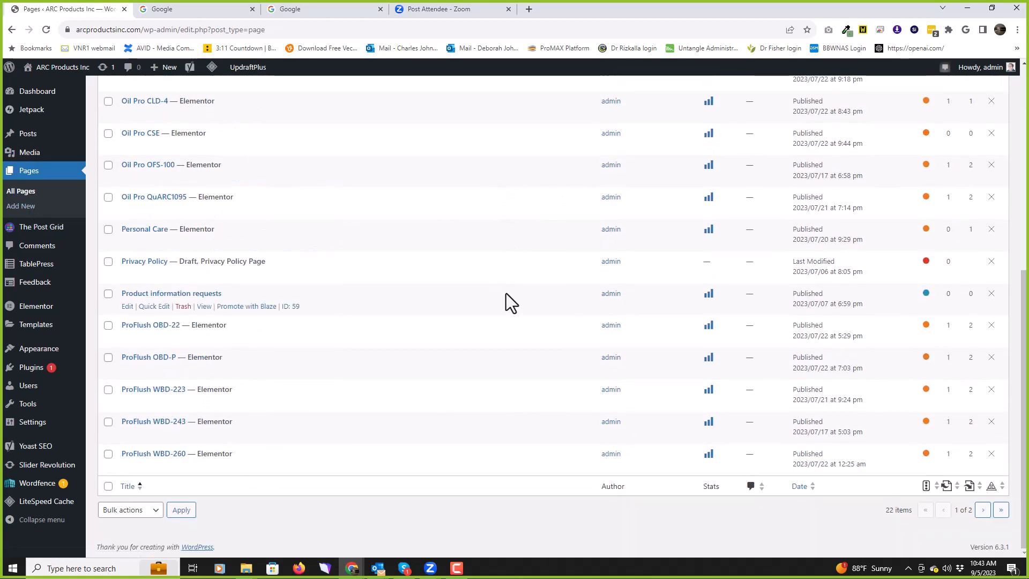
{"action": "left_click", "coordinate": [983, 513]}
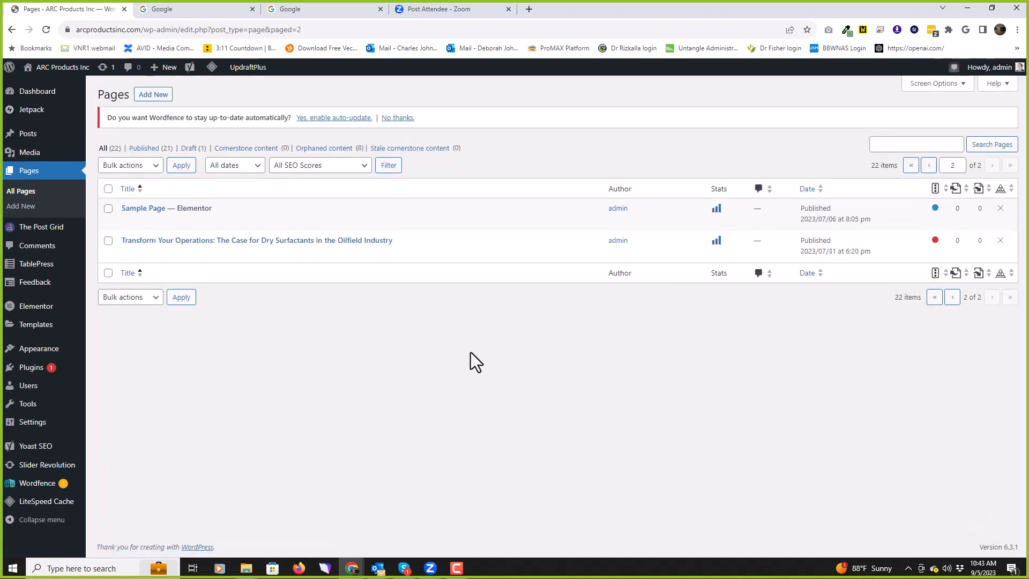
{"action": "mouse_move", "coordinate": [209, 210]}
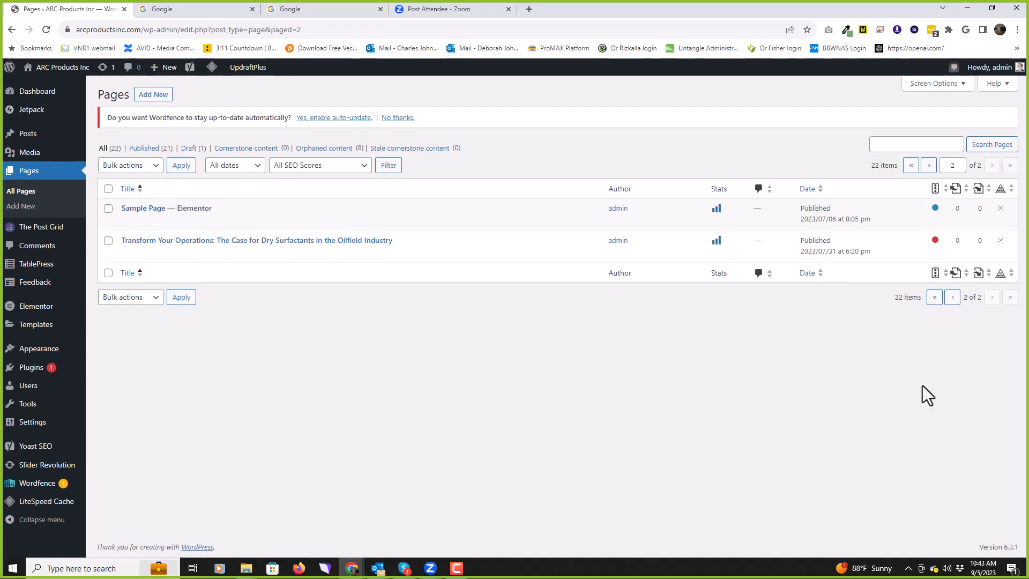
{"action": "left_click", "coordinate": [953, 298]}
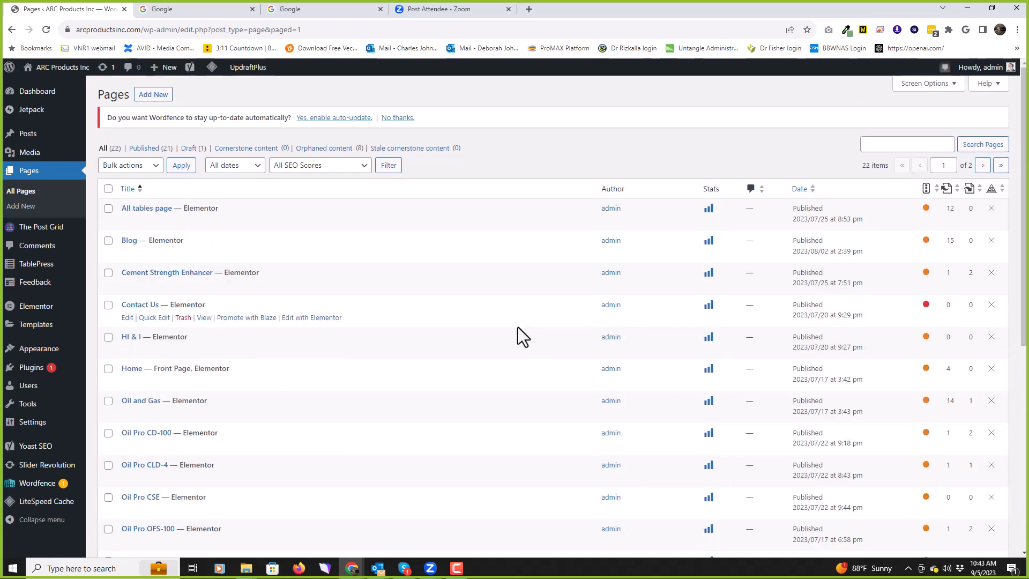
Step: Scroll through page 1 of All Pages, reviewing entries such as Home, the Front Page
{"action": "scroll", "coordinate": [518, 327], "scroll_direction": "down", "scroll_amount": 4}
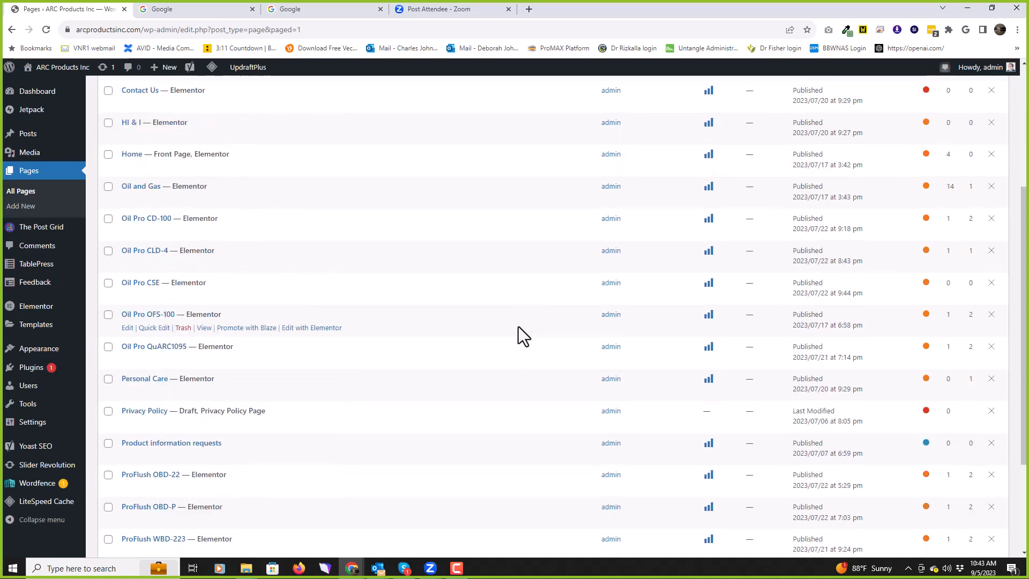
{"action": "scroll", "coordinate": [519, 328], "scroll_direction": "down", "scroll_amount": 1}
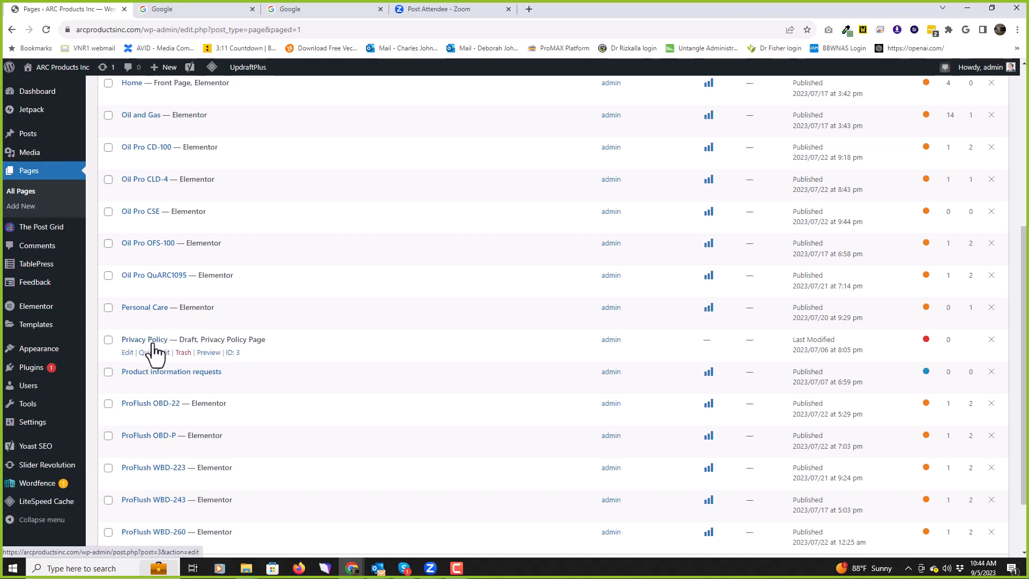
{"action": "scroll", "coordinate": [152, 346], "scroll_direction": "down", "scroll_amount": 2}
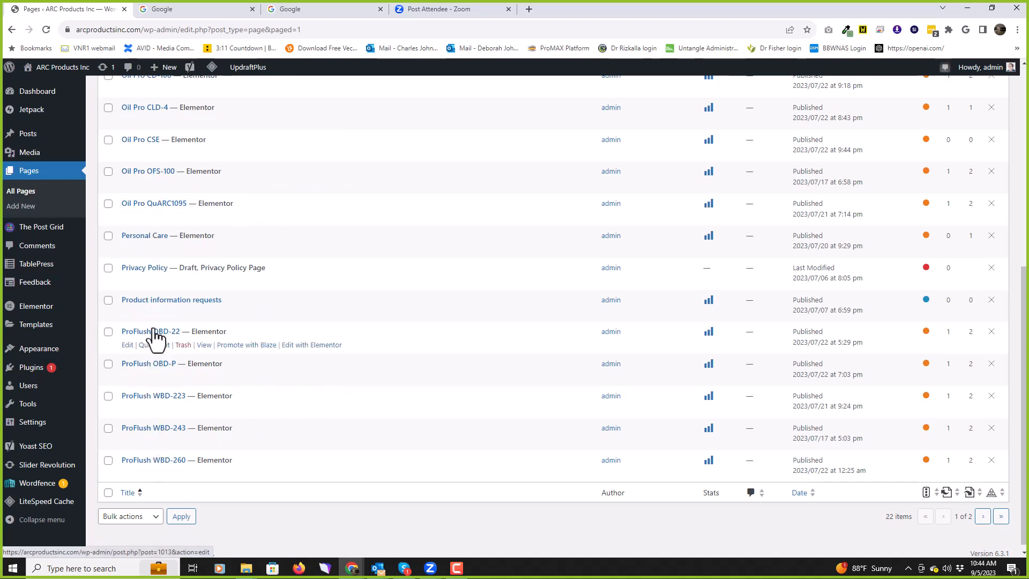
{"action": "scroll", "coordinate": [455, 399], "scroll_direction": "up", "scroll_amount": 6}
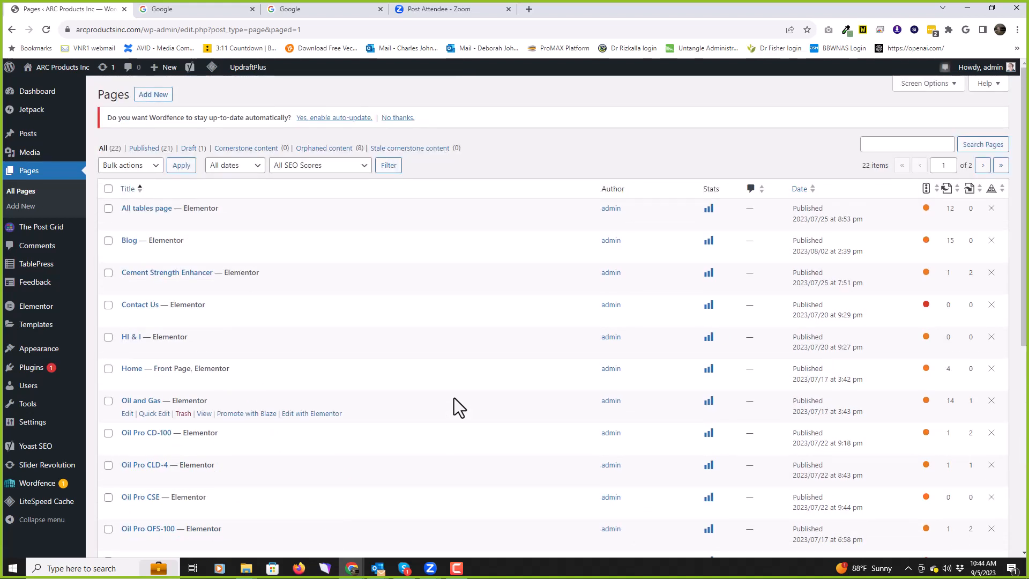
{"action": "scroll", "coordinate": [452, 405], "scroll_direction": "down", "scroll_amount": 1}
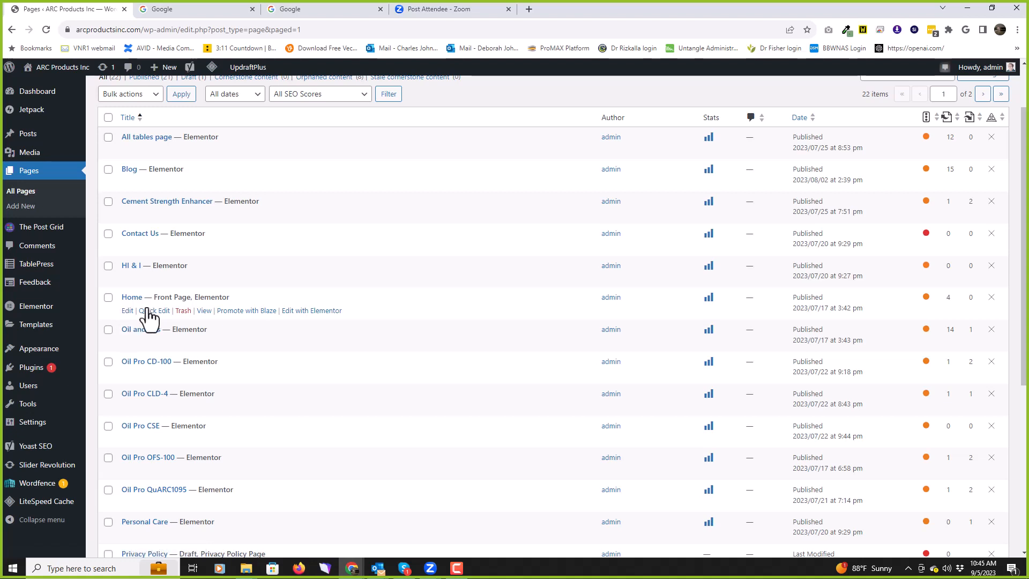
Step: Open the Home page in Elementor and open the slider widget's rev_slider shortcode settings
{"action": "left_click", "coordinate": [316, 311]}
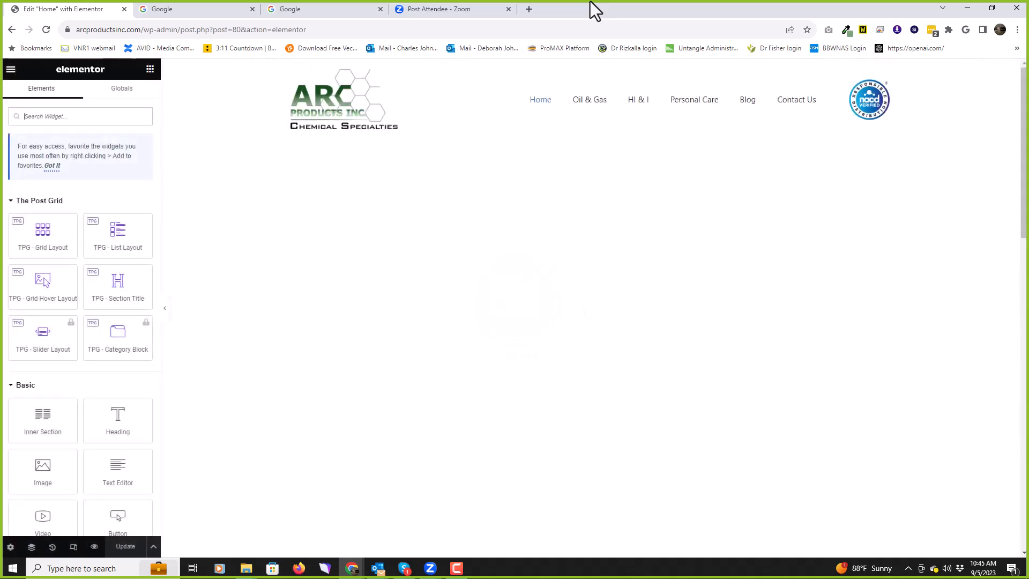
{"action": "scroll", "coordinate": [121, 282], "scroll_direction": "down", "scroll_amount": 6}
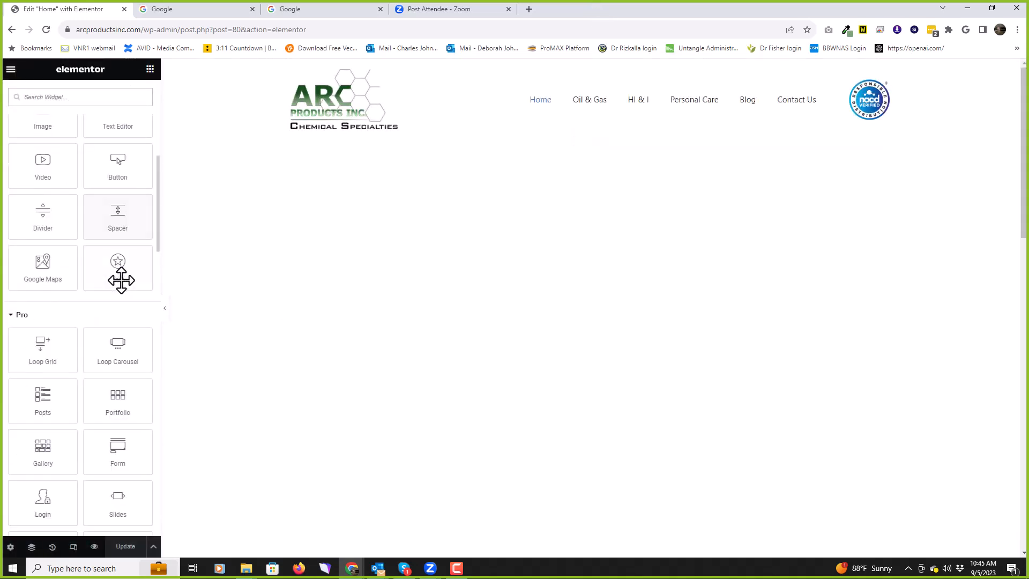
{"action": "scroll", "coordinate": [121, 280], "scroll_direction": "down", "scroll_amount": 12}
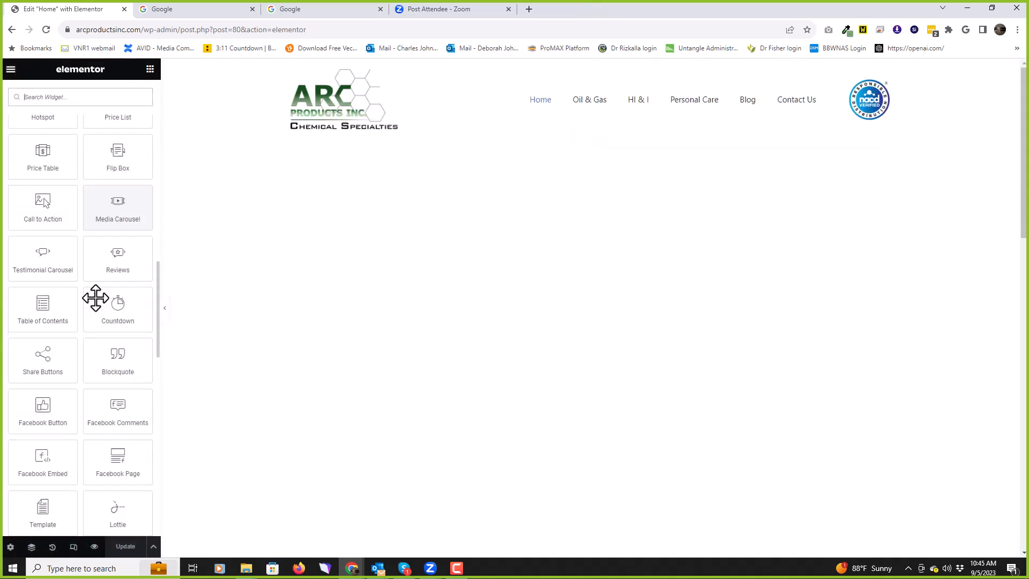
{"action": "scroll", "coordinate": [102, 299], "scroll_direction": "down", "scroll_amount": 10}
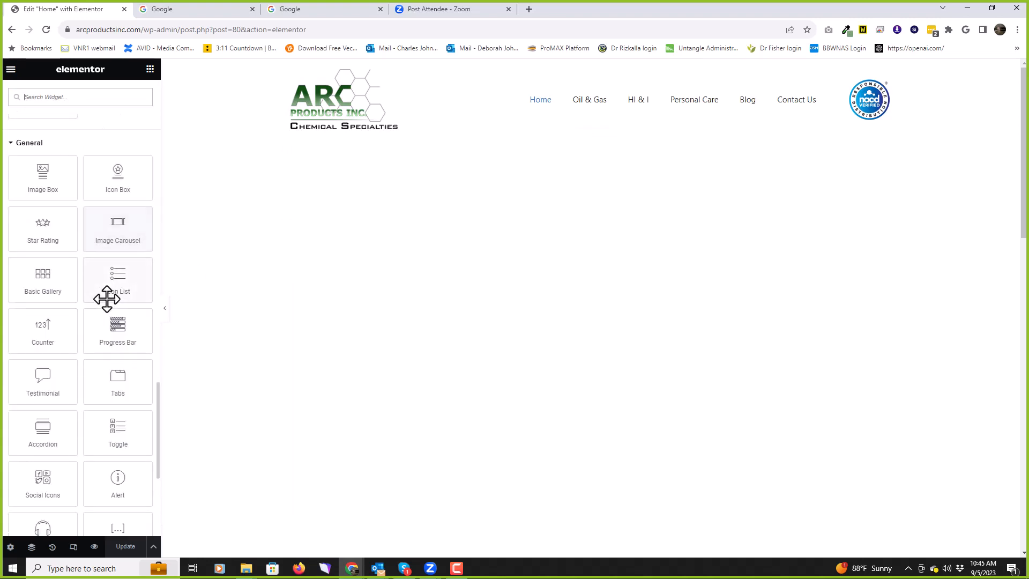
{"action": "scroll", "coordinate": [107, 299], "scroll_direction": "down", "scroll_amount": 5}
{"action": "scroll", "coordinate": [109, 298], "scroll_direction": "up", "scroll_amount": 5}
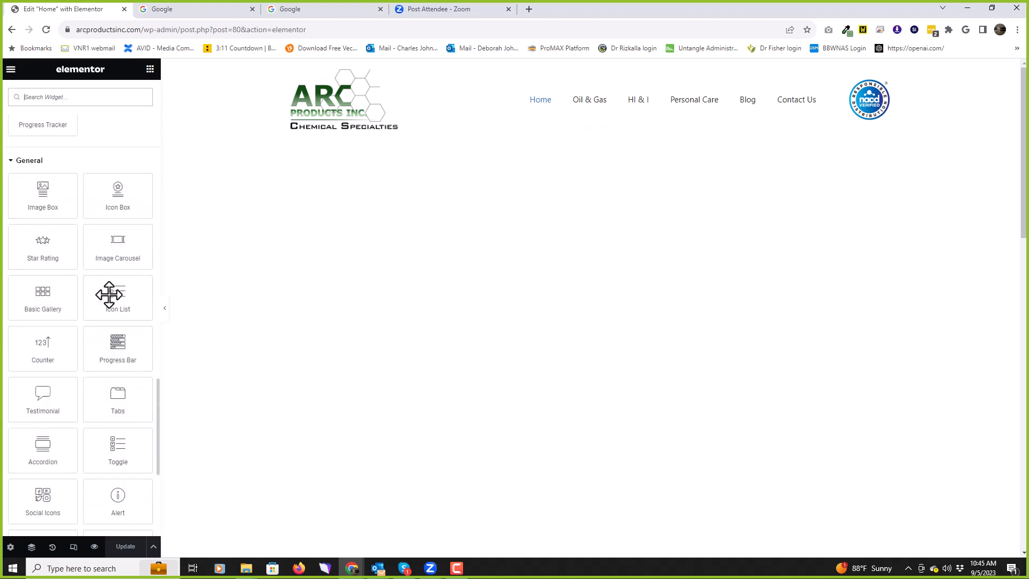
{"action": "scroll", "coordinate": [109, 294], "scroll_direction": "up", "scroll_amount": 15}
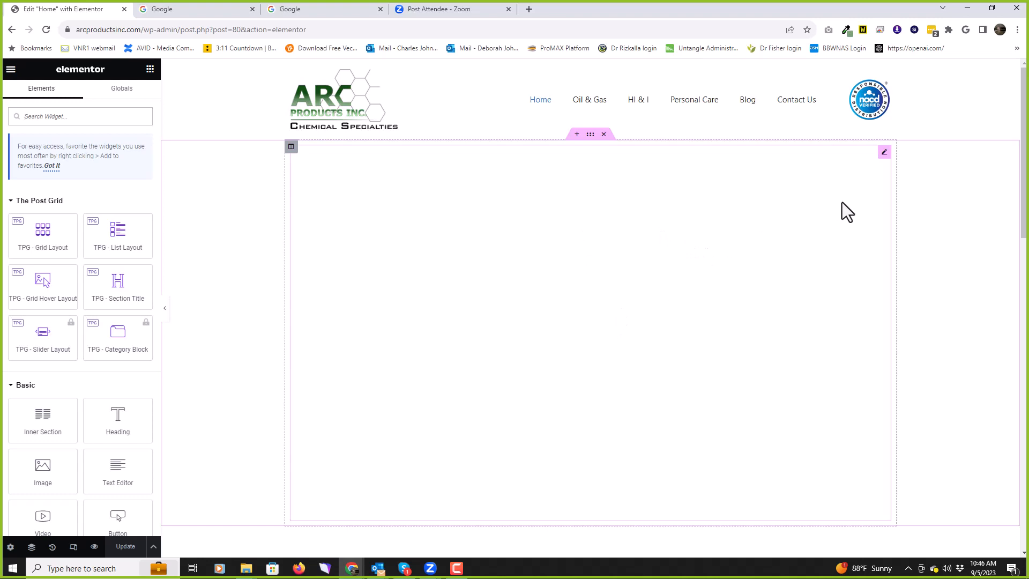
{"action": "left_click", "coordinate": [881, 155]}
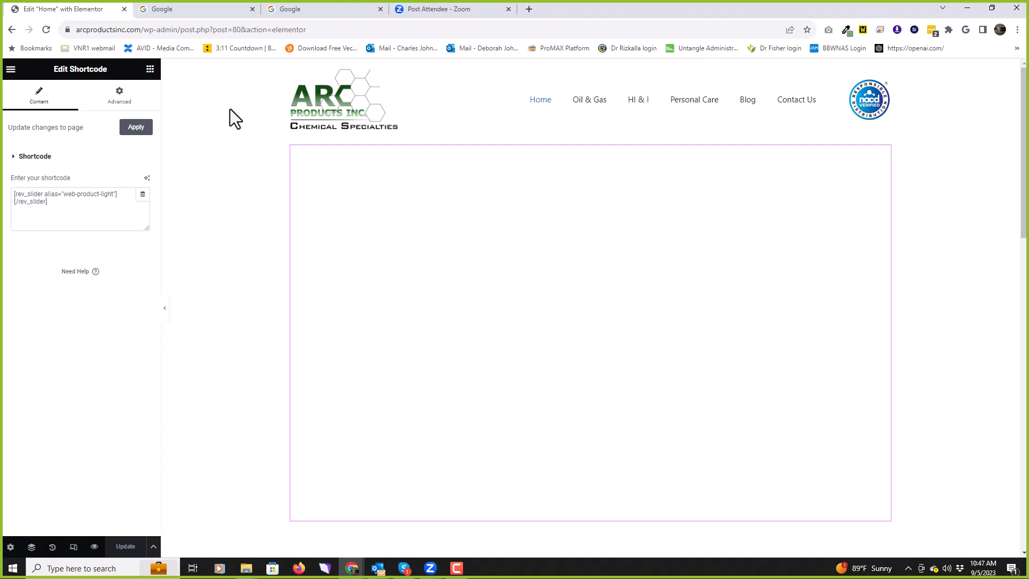
Step: Scroll the canvas to the ARC Products introduction text and the What Makes Us Different? heading
{"action": "scroll", "coordinate": [230, 109], "scroll_direction": "down", "scroll_amount": 5}
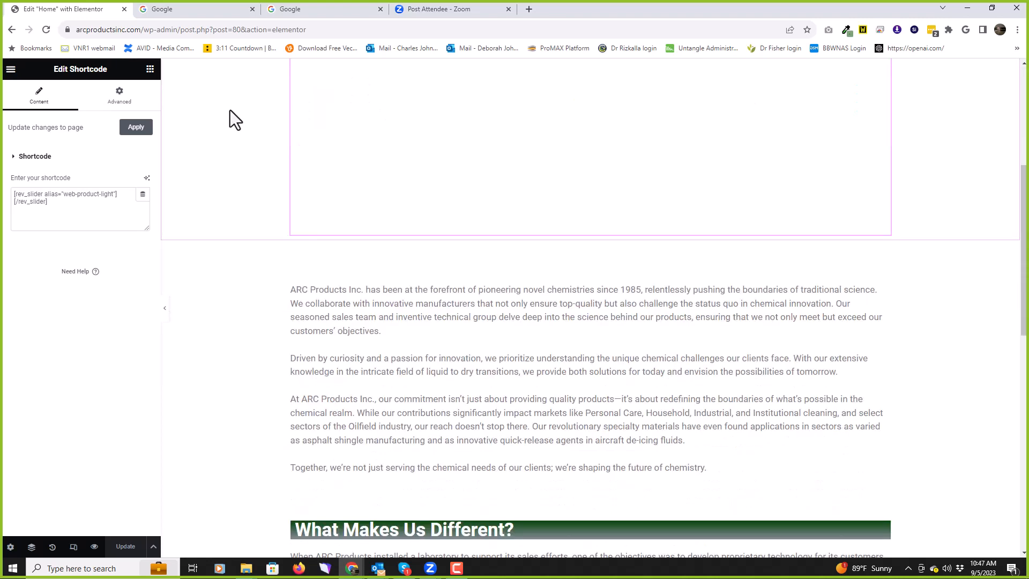
{"action": "scroll", "coordinate": [230, 110], "scroll_direction": "down", "scroll_amount": 2}
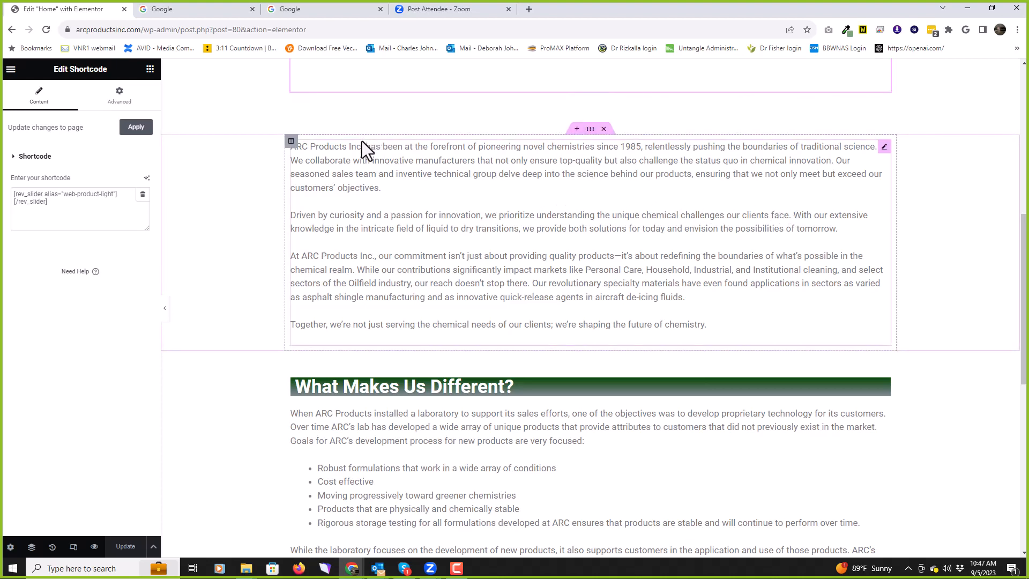
{"action": "scroll", "coordinate": [366, 154], "scroll_direction": "down", "scroll_amount": 5}
Step: Open the ARC Products introduction text widget and read through its four paragraphs
{"action": "left_click", "coordinate": [884, 148]}
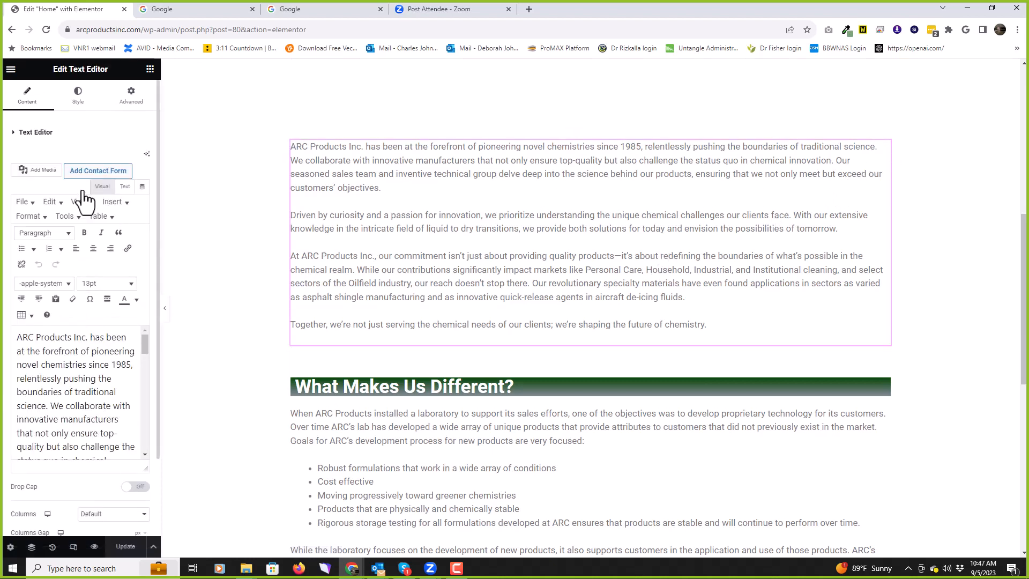
{"action": "scroll", "coordinate": [88, 360], "scroll_direction": "down", "scroll_amount": 3}
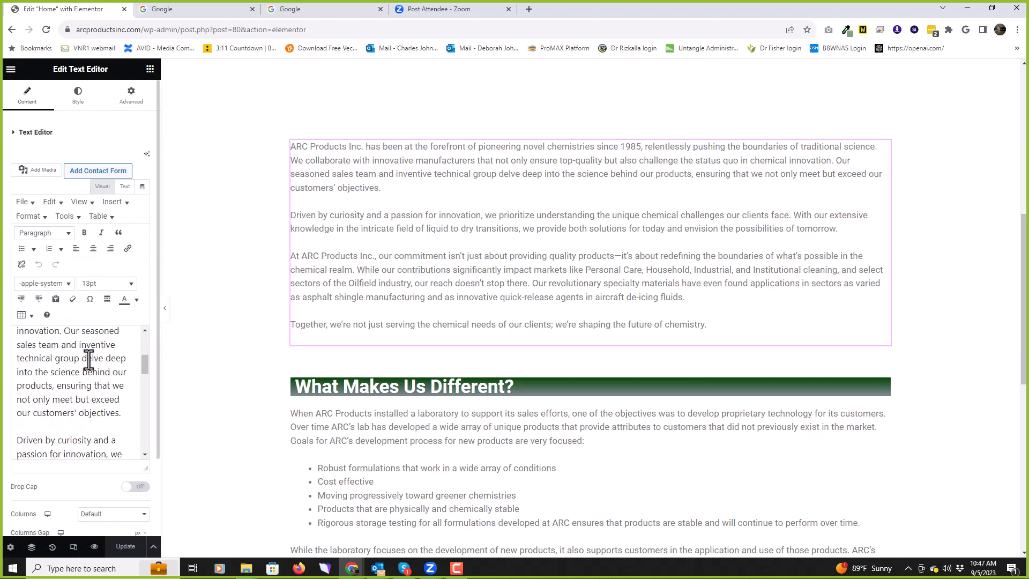
{"action": "scroll", "coordinate": [88, 360], "scroll_direction": "down", "scroll_amount": 2}
{"action": "scroll", "coordinate": [89, 360], "scroll_direction": "down", "scroll_amount": 7}
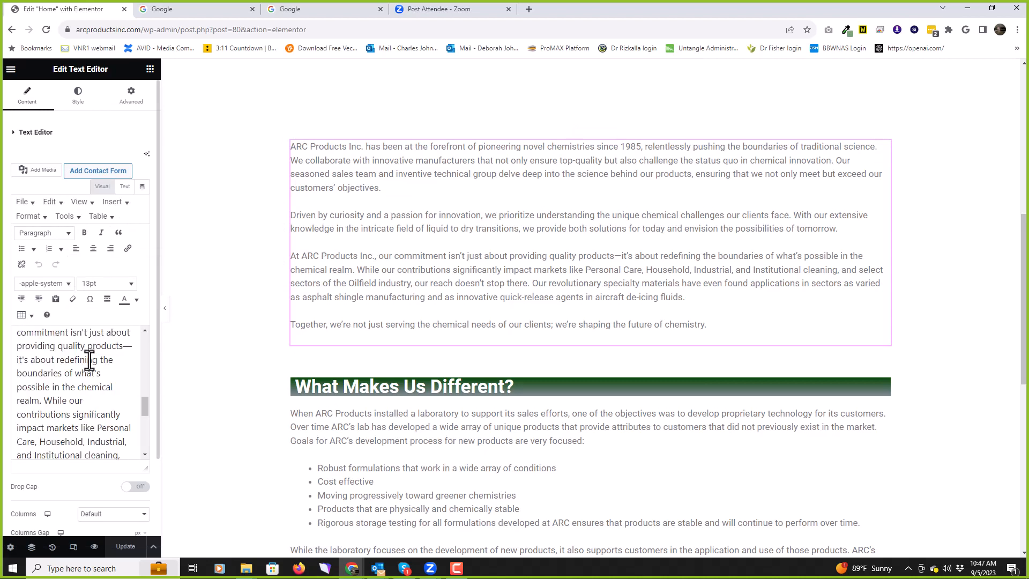
{"action": "scroll", "coordinate": [90, 364], "scroll_direction": "down", "scroll_amount": 3}
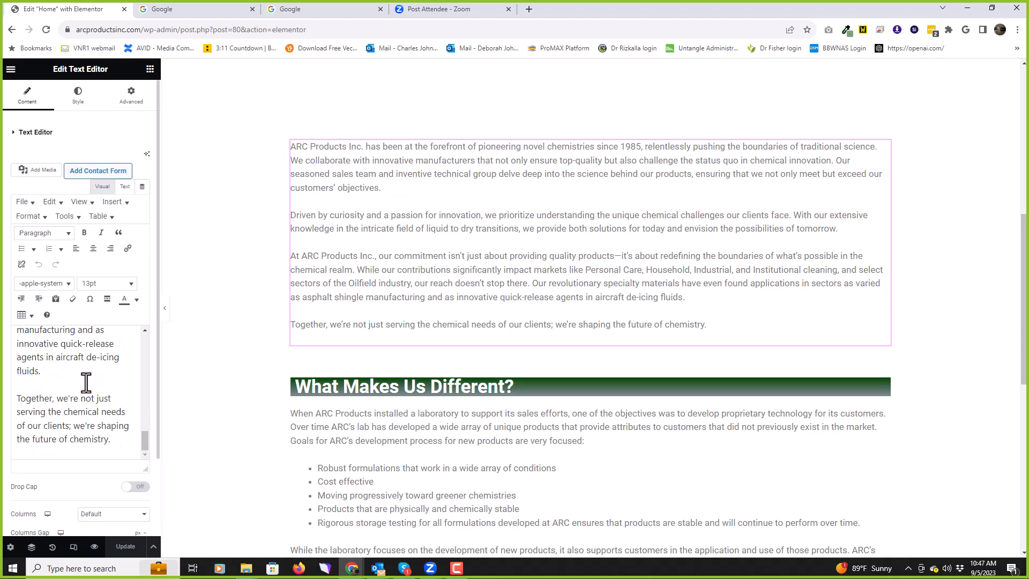
{"action": "left_click_drag", "start_coordinate": [140, 439], "coordinate": [143, 348]}
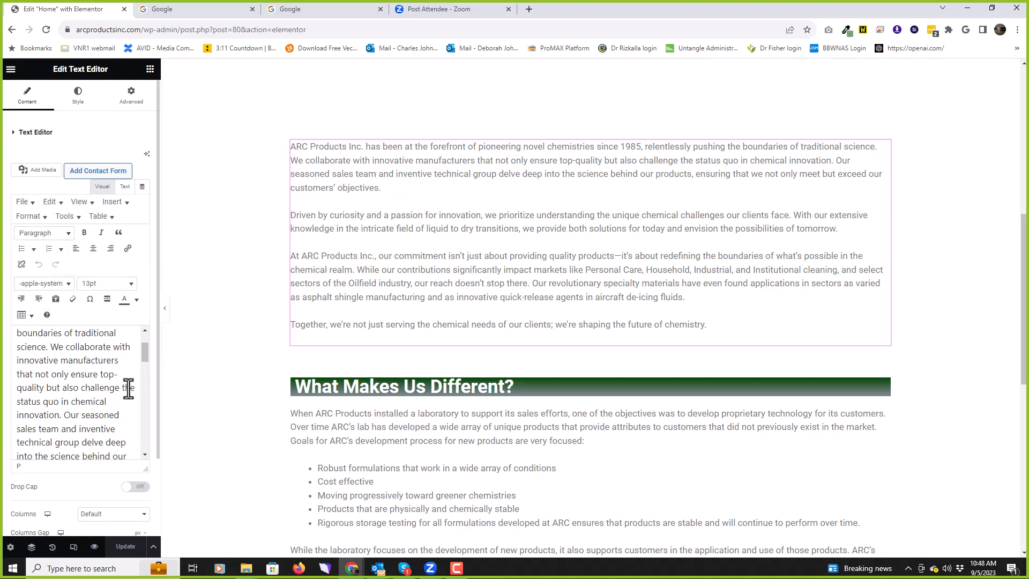
{"action": "scroll", "coordinate": [128, 378], "scroll_direction": "down", "scroll_amount": 6}
{"action": "scroll", "coordinate": [151, 363], "scroll_direction": "down", "scroll_amount": 2}
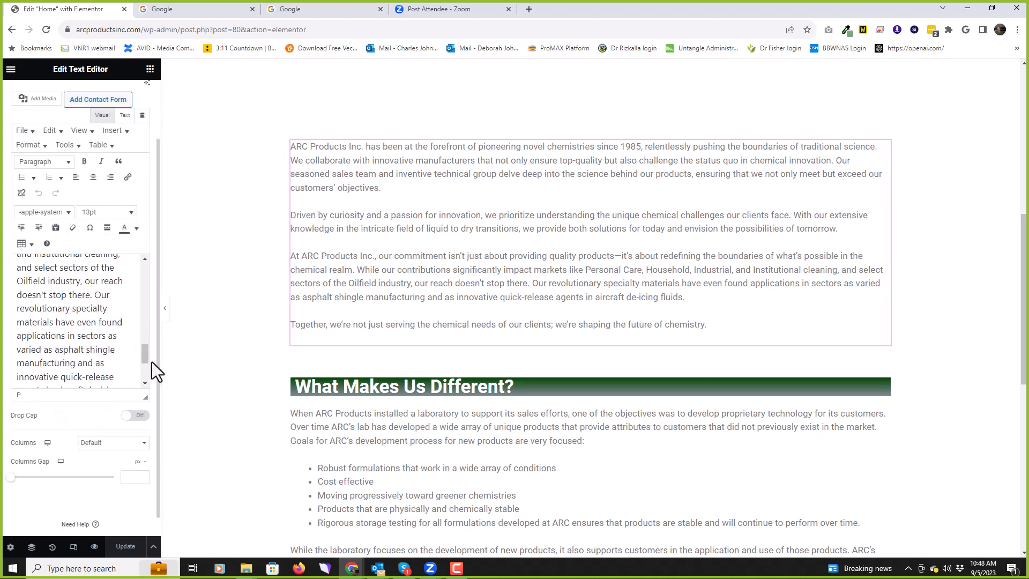
{"action": "scroll", "coordinate": [94, 390], "scroll_direction": "up", "scroll_amount": 4}
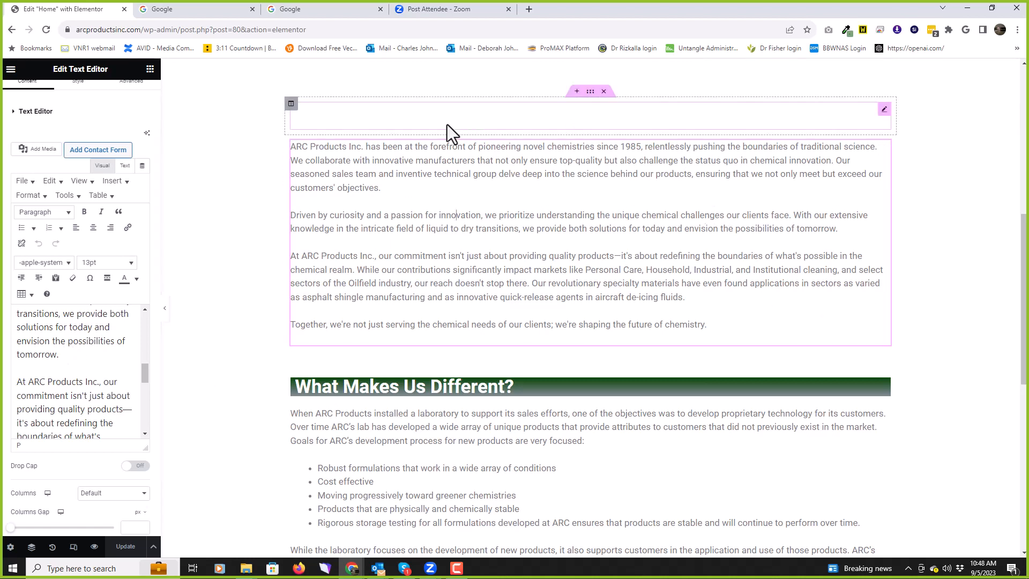
Step: Switch the Text Editor to its Text tab to view the raw HTML
{"action": "left_click", "coordinate": [125, 165]}
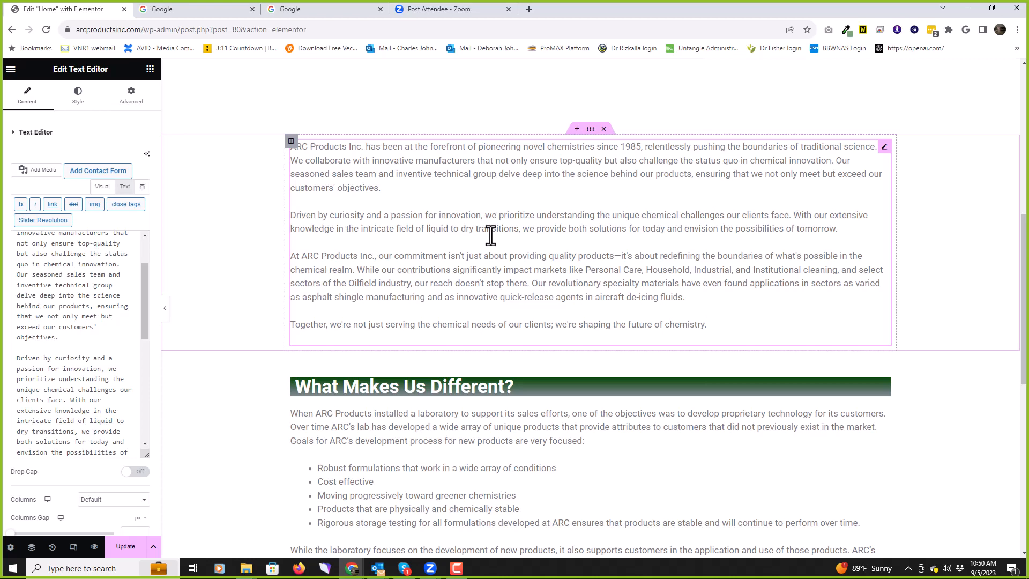
{"action": "scroll", "coordinate": [260, 252], "scroll_direction": "down", "scroll_amount": 1}
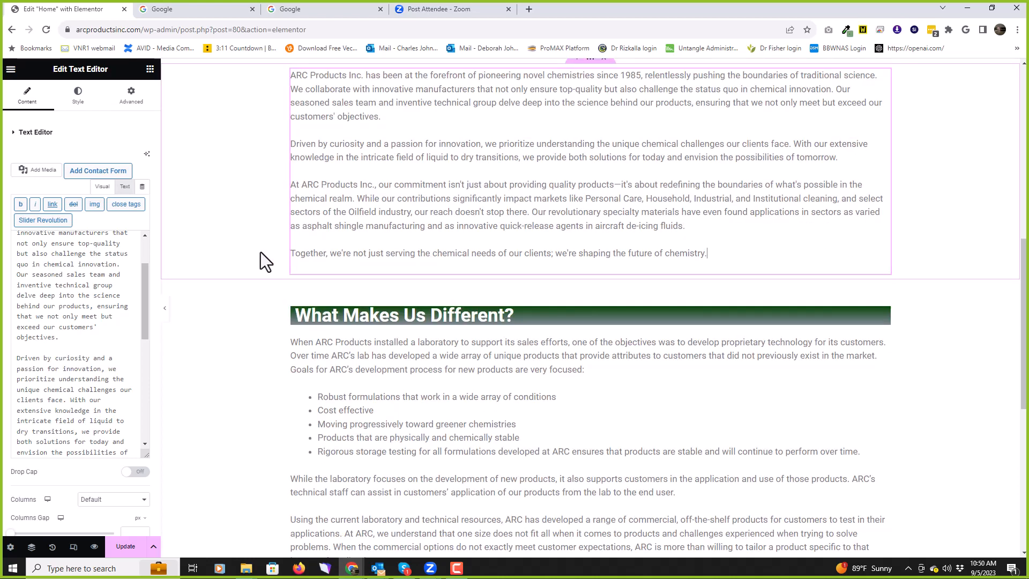
{"action": "scroll", "coordinate": [261, 263], "scroll_direction": "down", "scroll_amount": 1}
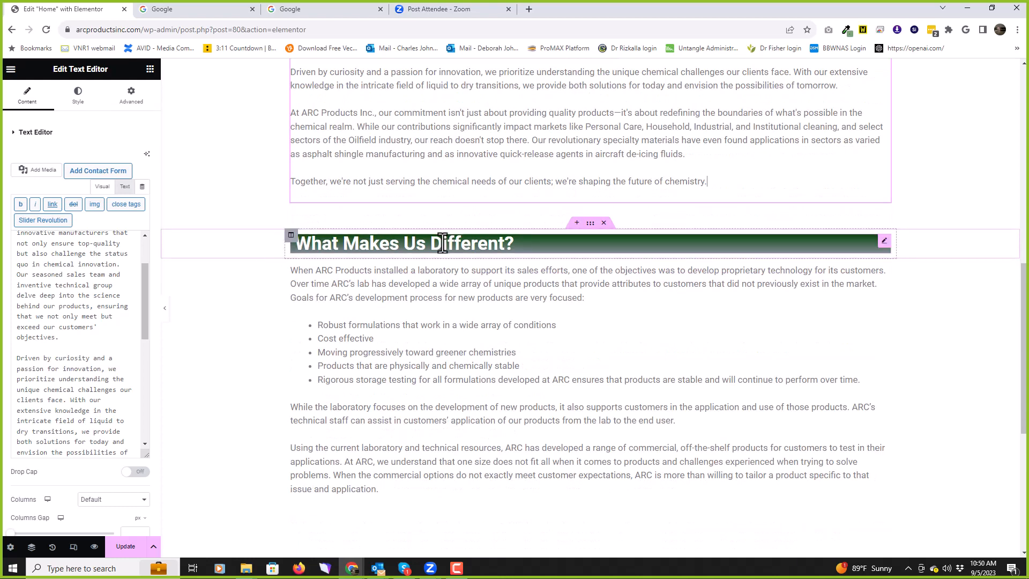
Step: Open the What Makes Us Different? heading, remove the leading &nbsp from its title, then restore it
{"action": "left_click", "coordinate": [883, 241]}
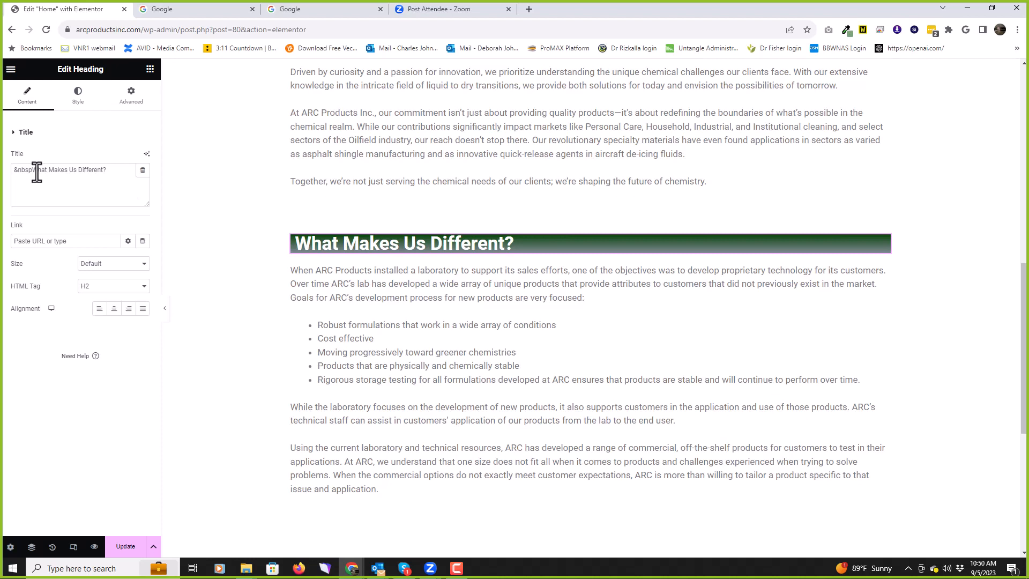
{"action": "left_click_drag", "start_coordinate": [32, 170], "coordinate": [10, 172]}
{"action": "key", "text": "ctrl+c"}
{"action": "key", "text": "BackSpace"}
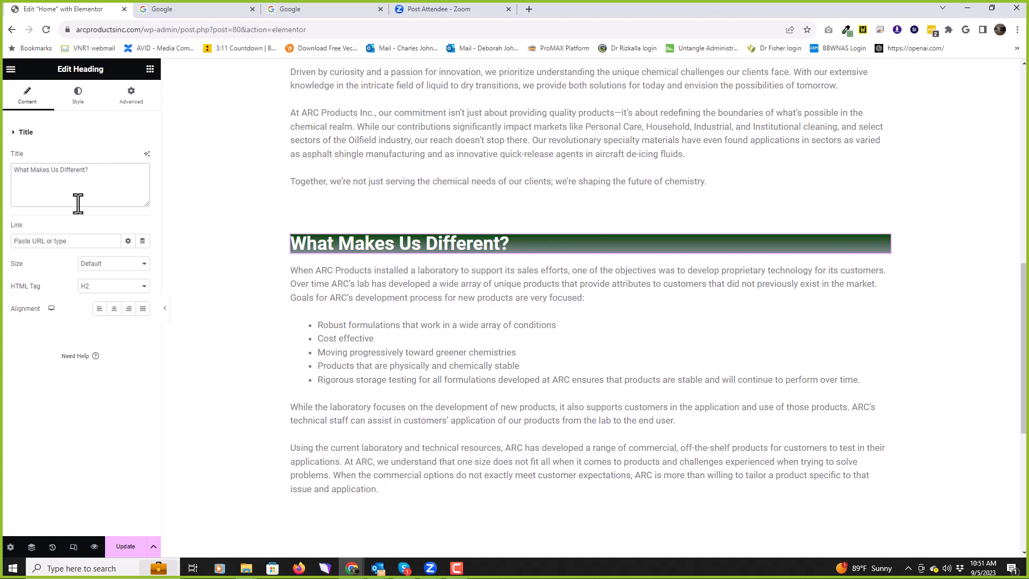
{"action": "key", "text": "ctrl+v"}
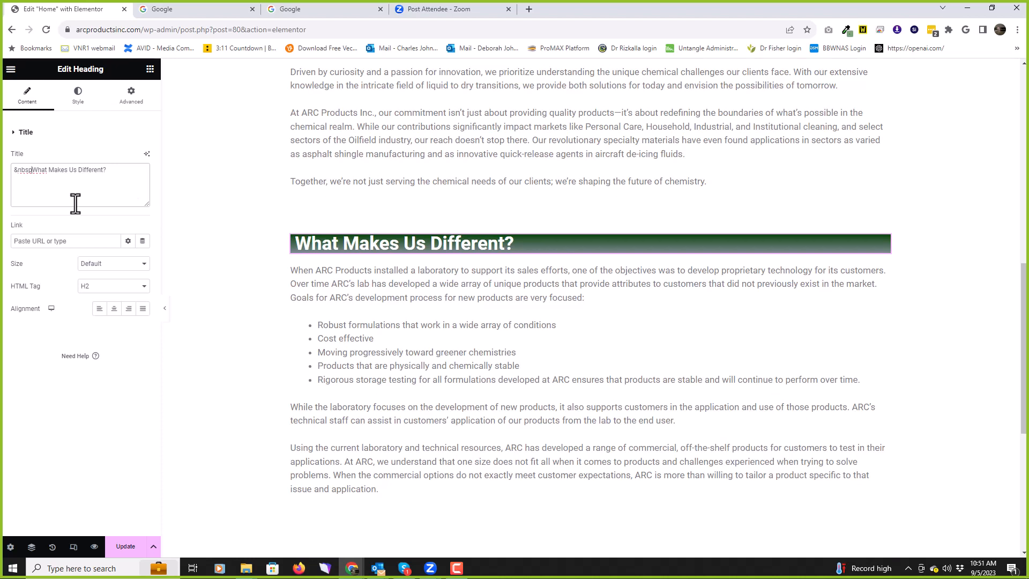
Step: Try center, right and justified alignment, then set the heading to Left
{"action": "left_click", "coordinate": [99, 309]}
{"action": "left_click", "coordinate": [114, 309]}
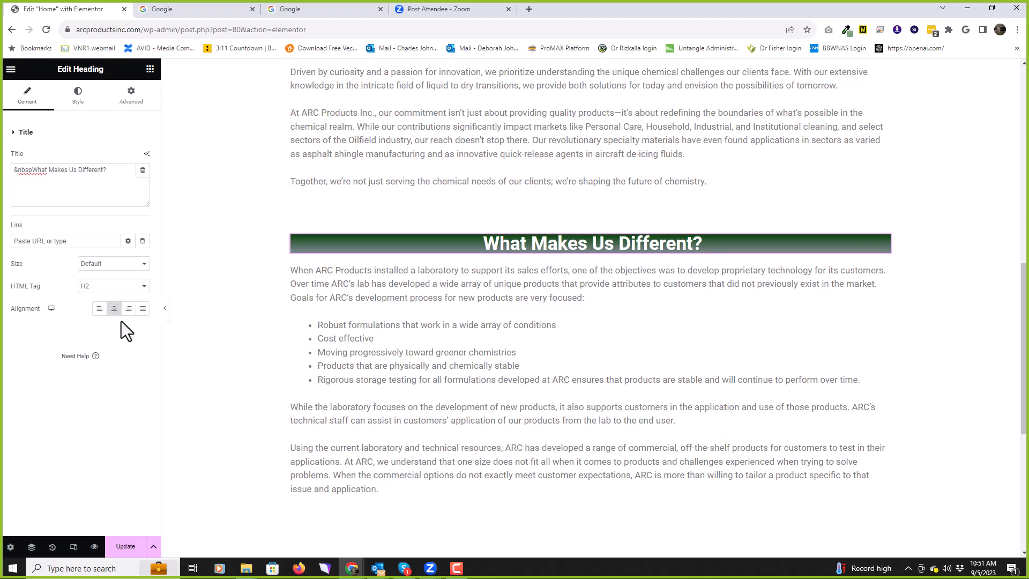
{"action": "left_click", "coordinate": [128, 309]}
{"action": "left_click", "coordinate": [143, 309]}
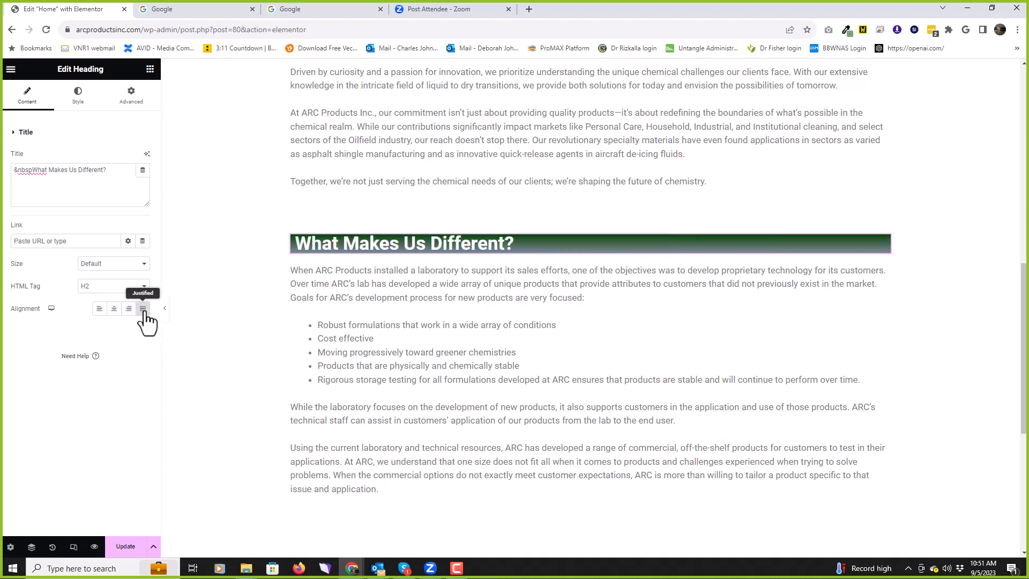
{"action": "left_click", "coordinate": [100, 312]}
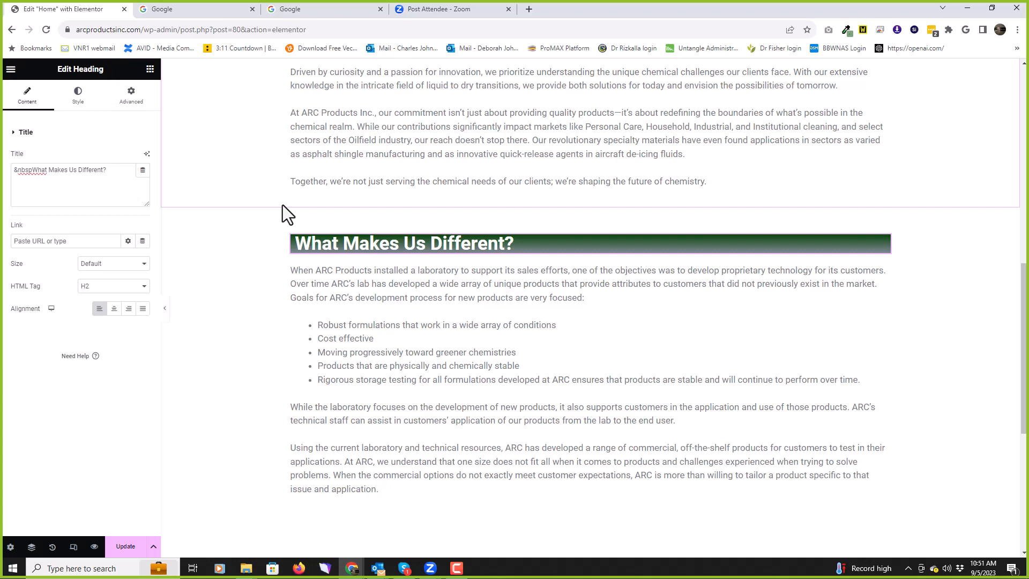
{"action": "scroll", "coordinate": [282, 204], "scroll_direction": "down", "scroll_amount": 6}
{"action": "scroll", "coordinate": [281, 206], "scroll_direction": "up", "scroll_amount": 15}
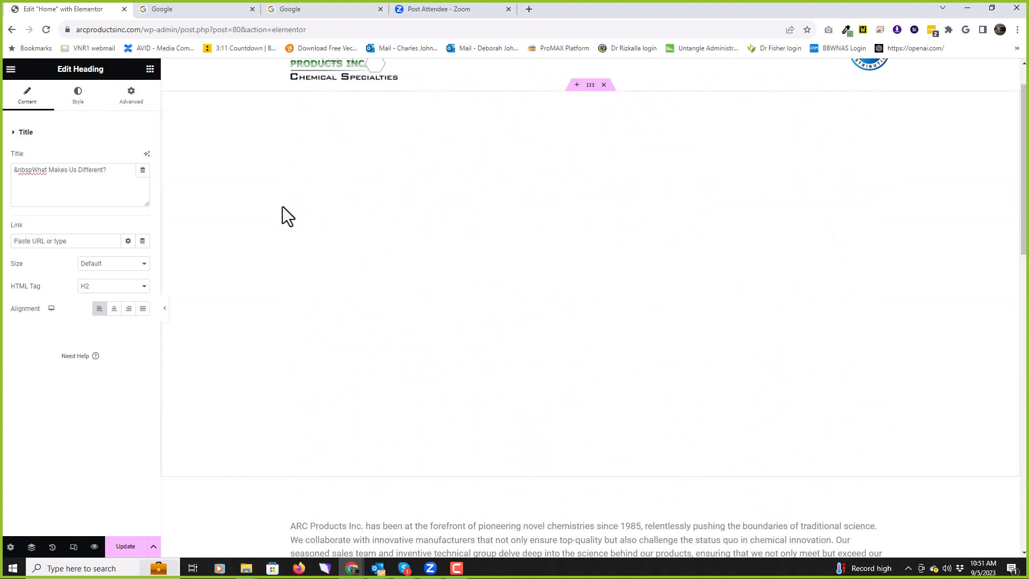
{"action": "scroll", "coordinate": [282, 207], "scroll_direction": "down", "scroll_amount": 8}
{"action": "scroll", "coordinate": [250, 245], "scroll_direction": "down", "scroll_amount": 1}
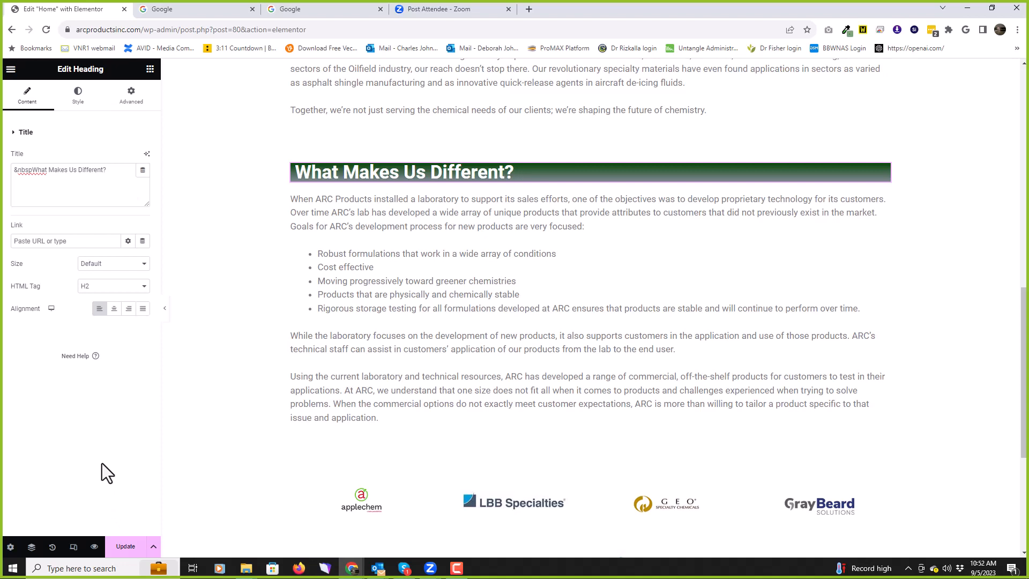
Step: Exit Elementor from its main menu and confirm Leave, discarding unsaved changes
{"action": "left_click", "coordinate": [10, 74]}
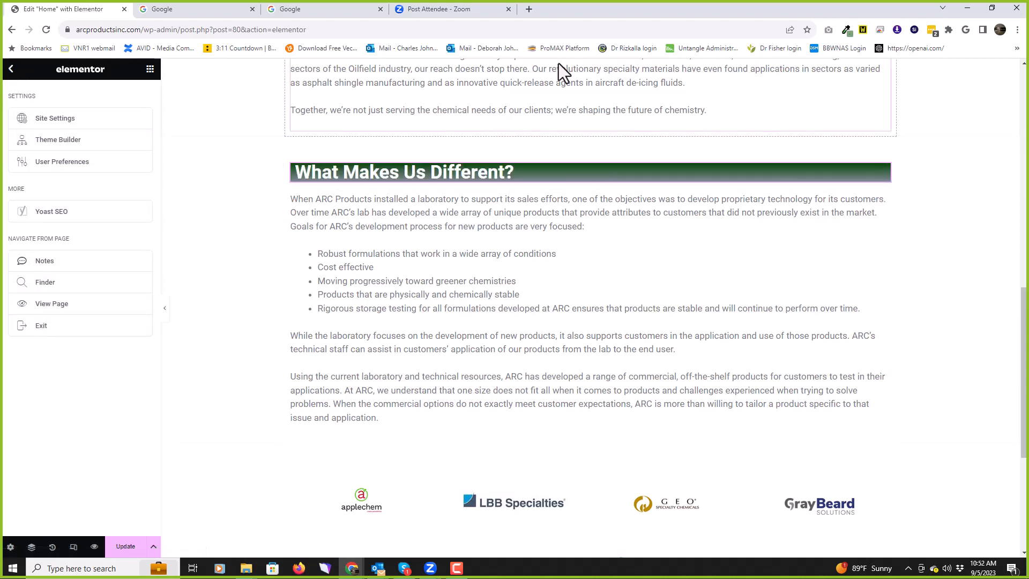
{"action": "left_click", "coordinate": [45, 326]}
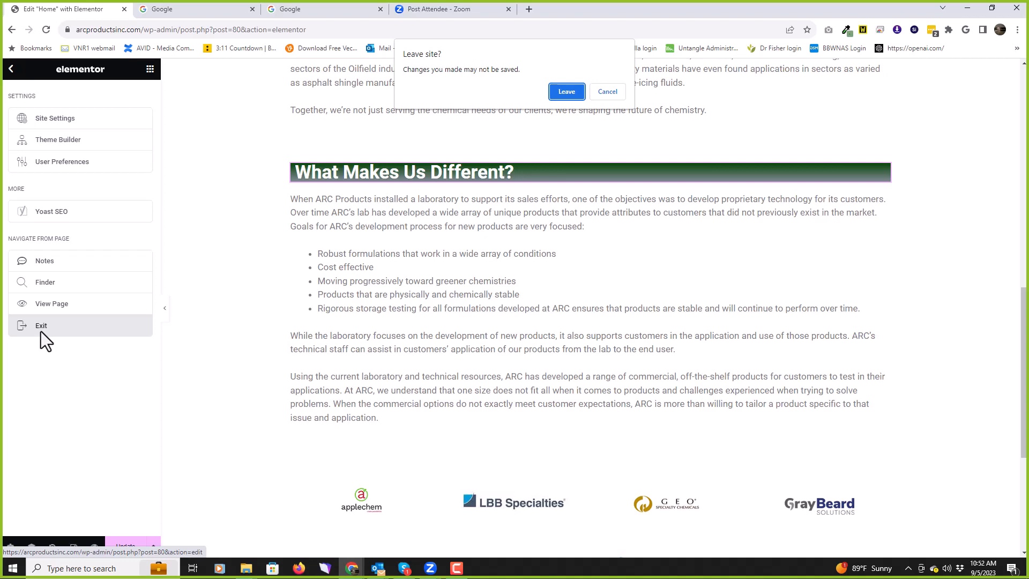
{"action": "left_click", "coordinate": [566, 91]}
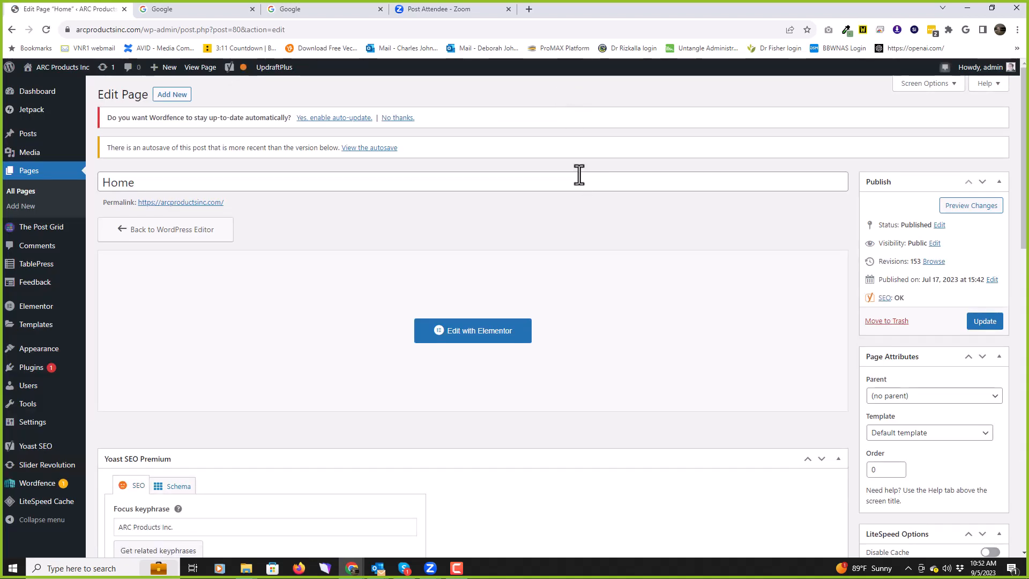
Step: Review the Home page's Yoast SEO panel: keyphrase ARC Products Inc., meta description and Google preview
{"action": "scroll", "coordinate": [593, 195], "scroll_direction": "down", "scroll_amount": 5}
{"action": "scroll", "coordinate": [599, 198], "scroll_direction": "down", "scroll_amount": 1}
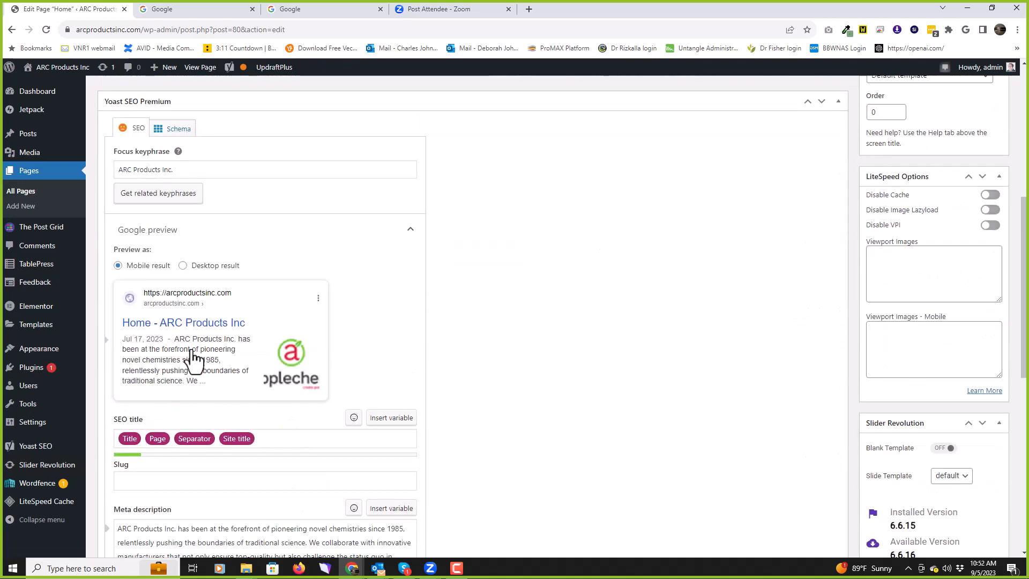
{"action": "scroll", "coordinate": [193, 354], "scroll_direction": "down", "scroll_amount": 4}
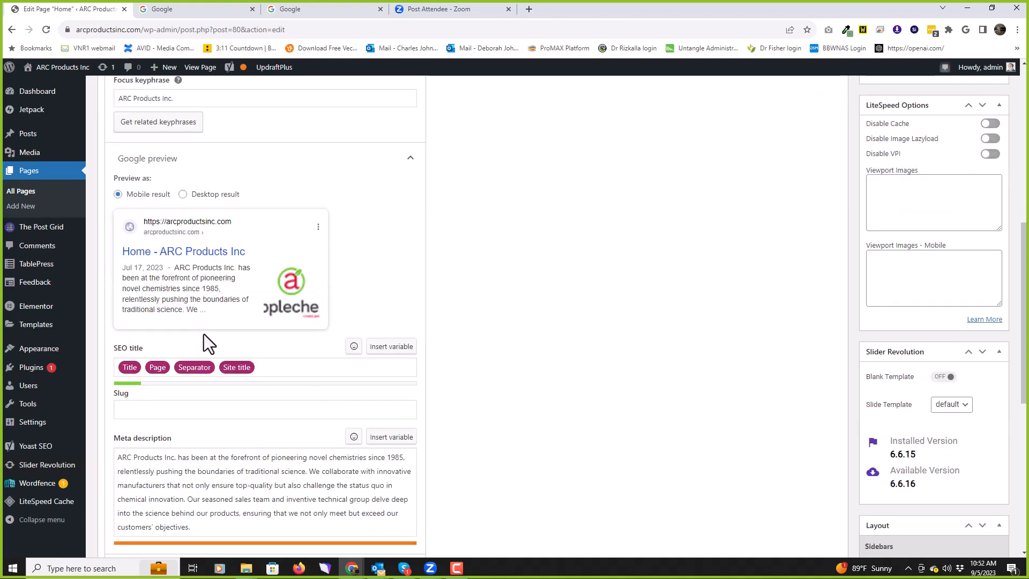
{"action": "scroll", "coordinate": [196, 379], "scroll_direction": "down", "scroll_amount": 5}
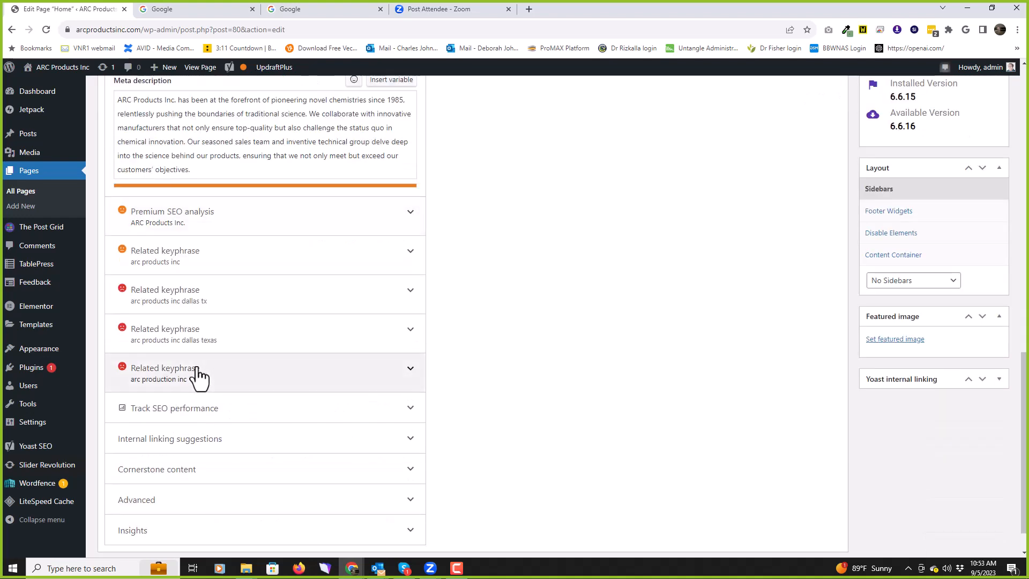
{"action": "scroll", "coordinate": [200, 379], "scroll_direction": "up", "scroll_amount": 5}
{"action": "scroll", "coordinate": [198, 362], "scroll_direction": "up", "scroll_amount": 1}
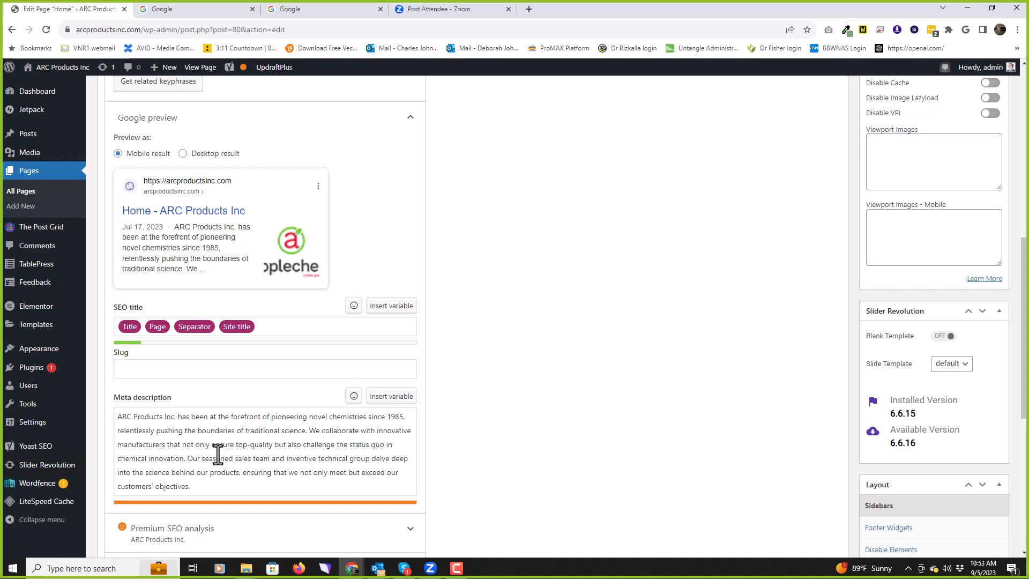
{"action": "scroll", "coordinate": [217, 454], "scroll_direction": "up", "scroll_amount": 3}
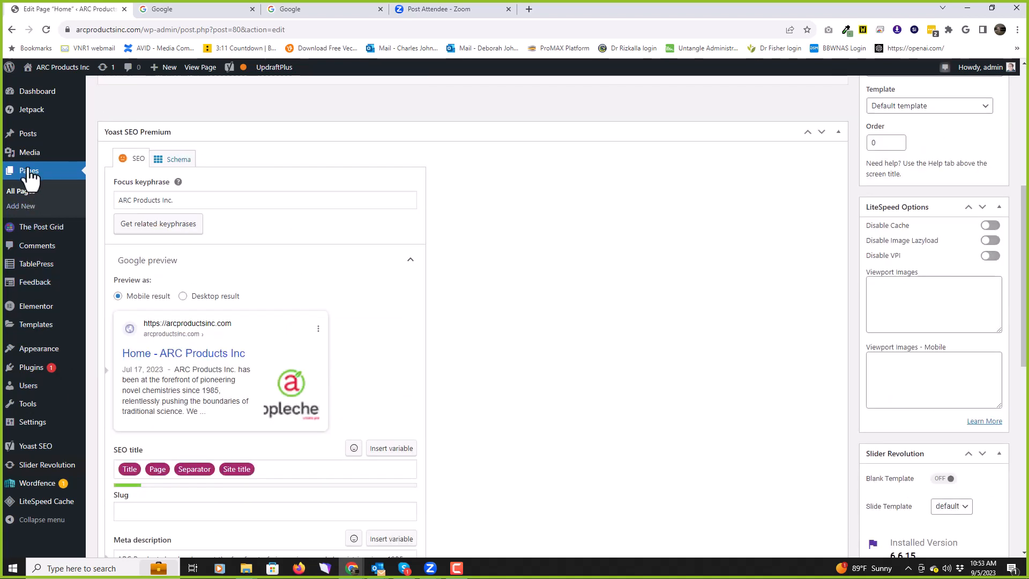
Step: From All Pages, open the Oil Pro QuARC1095 page with 'Edit with Elementor'
{"action": "left_click", "coordinate": [32, 179]}
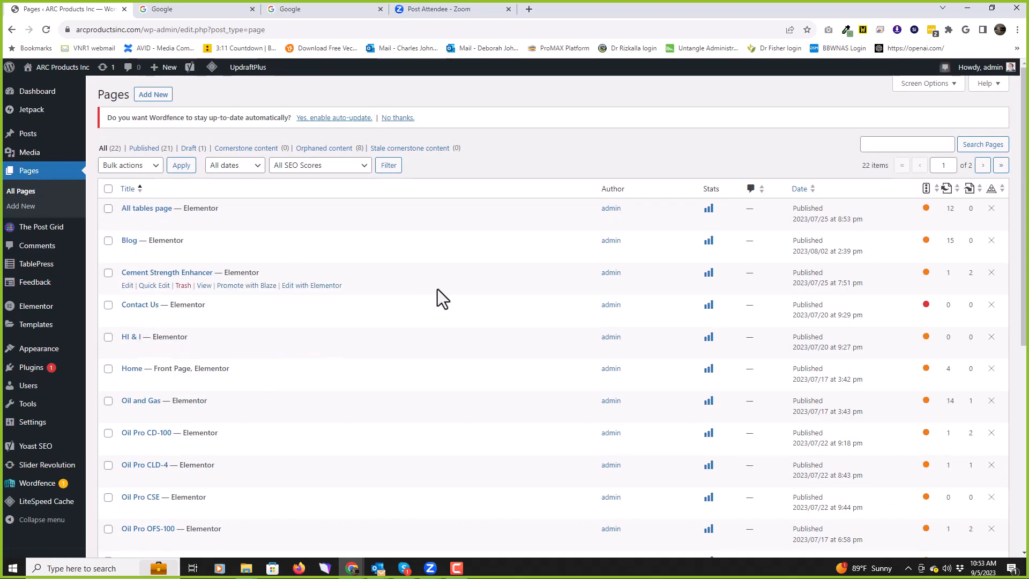
{"action": "scroll", "coordinate": [437, 289], "scroll_direction": "down", "scroll_amount": 7}
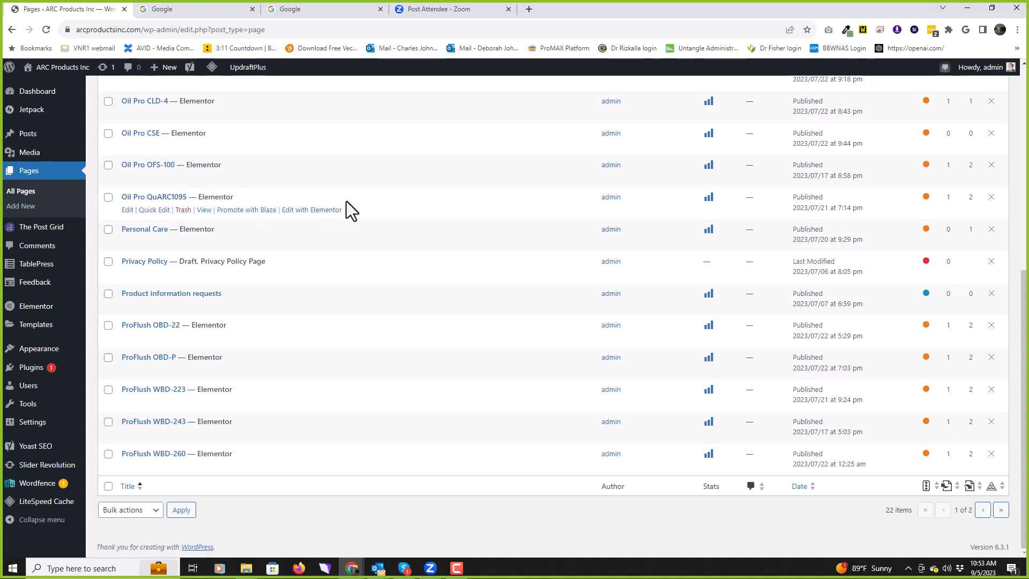
{"action": "left_click", "coordinate": [324, 210]}
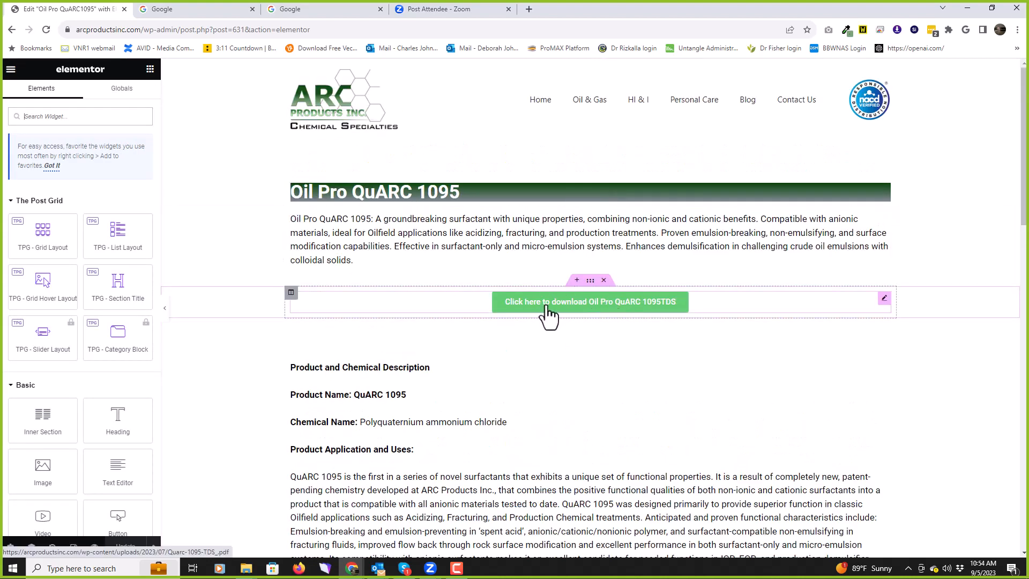
Step: Open the Edit Button settings of the 'Click here to download Oil Pro QuARC 1095TDS' button
{"action": "left_click", "coordinate": [624, 313]}
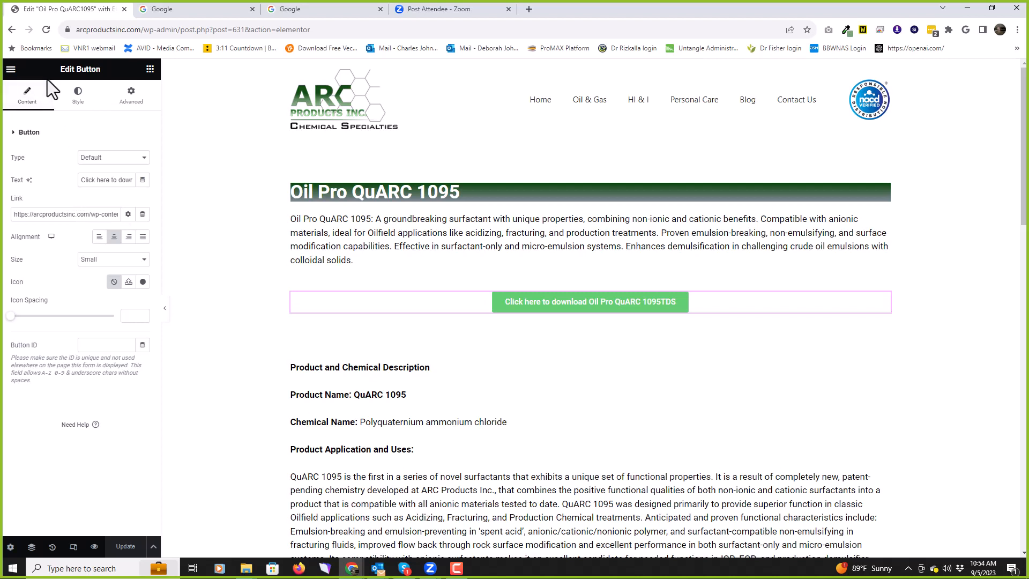
{"action": "left_click", "coordinate": [10, 70]}
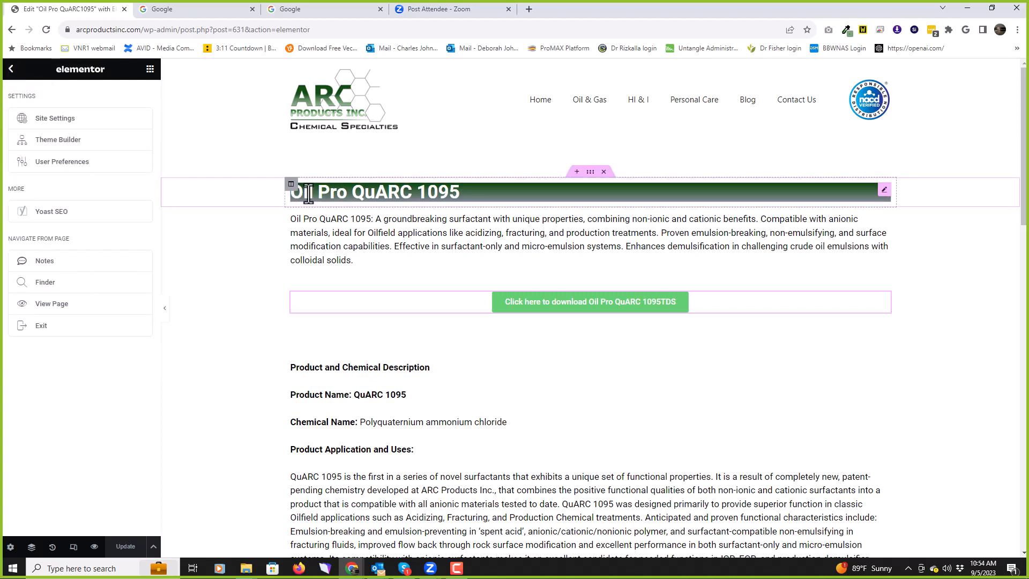
{"action": "left_click", "coordinate": [17, 70]}
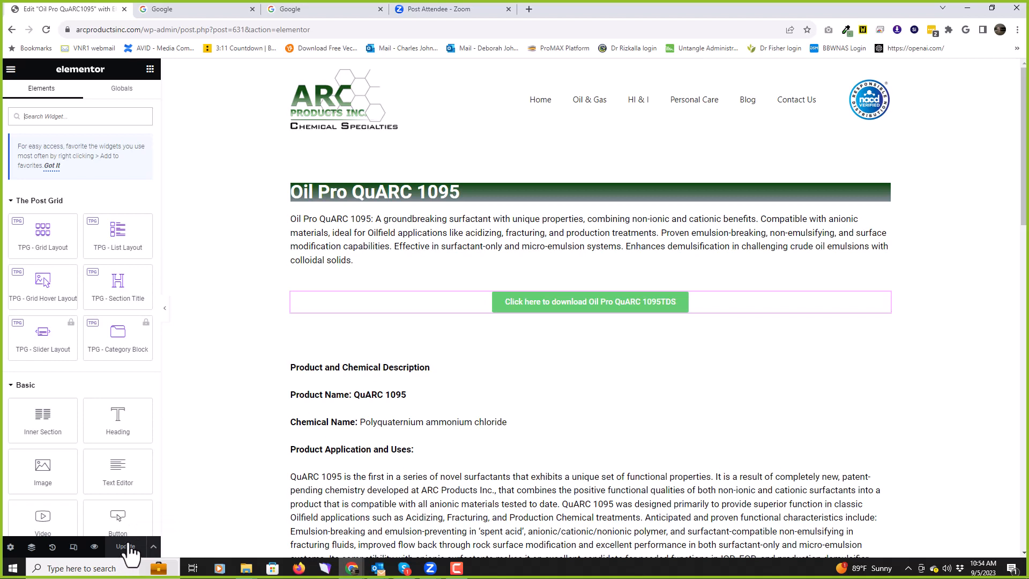
{"action": "left_click", "coordinate": [567, 306]}
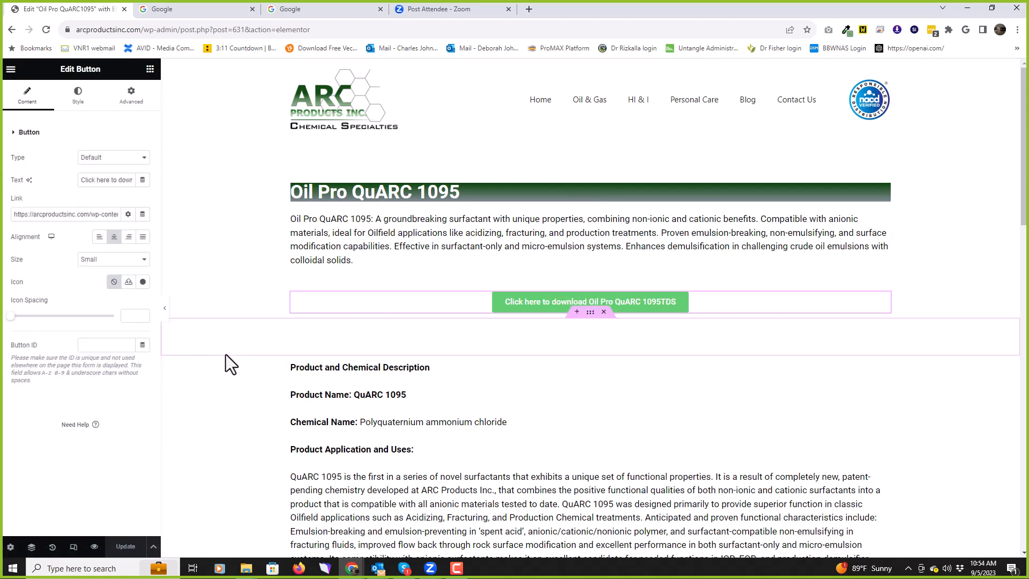
Step: Scroll through the QuARC 1095 page, then exit Elementor to its WordPress Edit Page screen
{"action": "scroll", "coordinate": [226, 364], "scroll_direction": "down", "scroll_amount": 3}
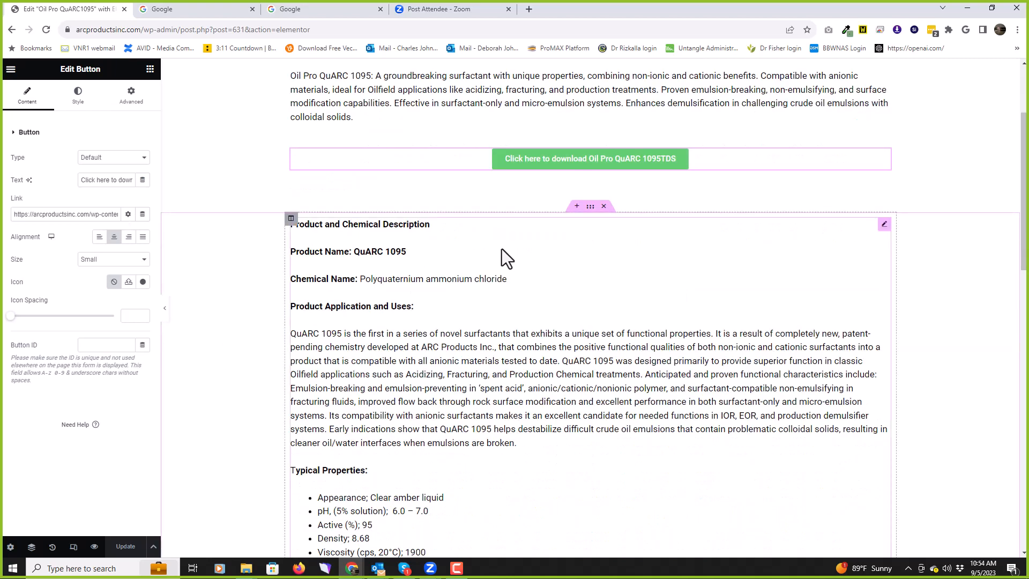
{"action": "scroll", "coordinate": [264, 303], "scroll_direction": "down", "scroll_amount": 3}
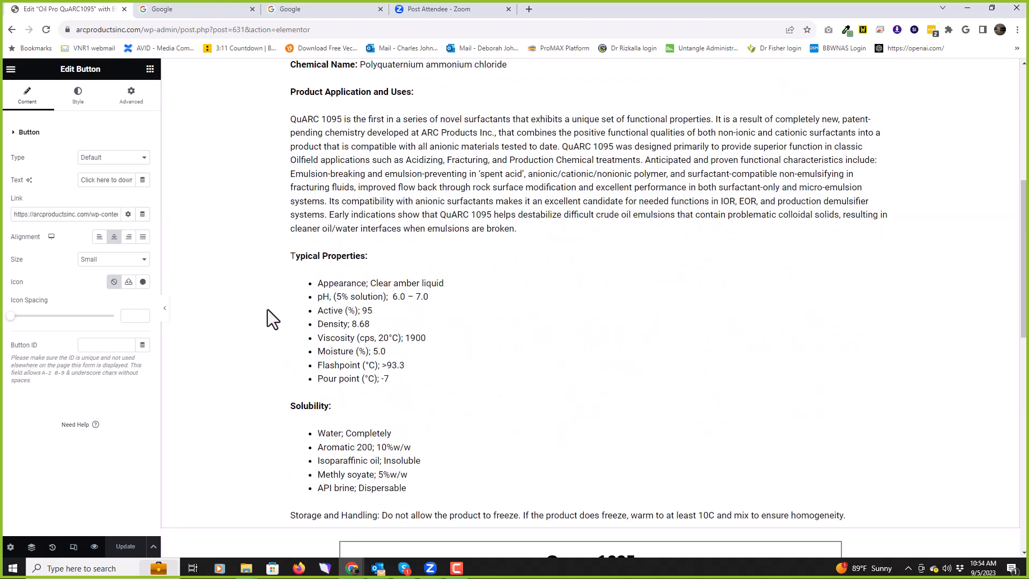
{"action": "scroll", "coordinate": [268, 310], "scroll_direction": "down", "scroll_amount": 4}
{"action": "scroll", "coordinate": [268, 309], "scroll_direction": "down", "scroll_amount": 4}
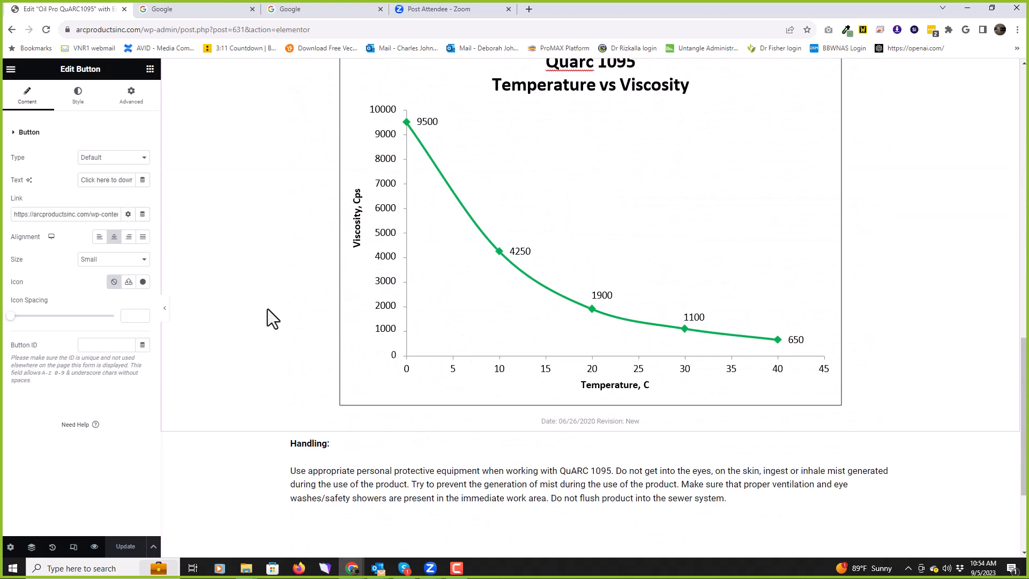
{"action": "scroll", "coordinate": [265, 306], "scroll_direction": "down", "scroll_amount": 3}
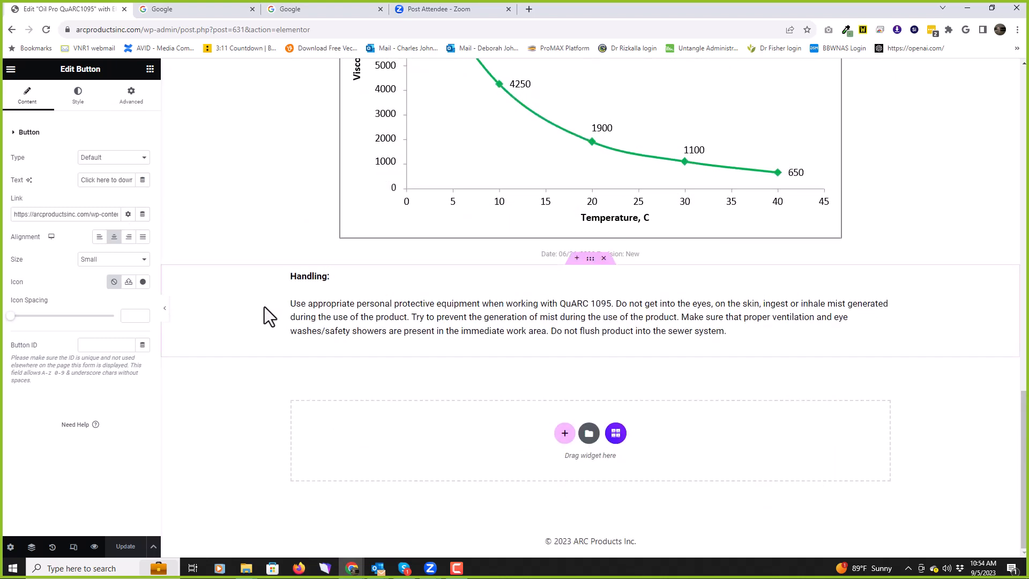
{"action": "scroll", "coordinate": [262, 308], "scroll_direction": "up", "scroll_amount": 15}
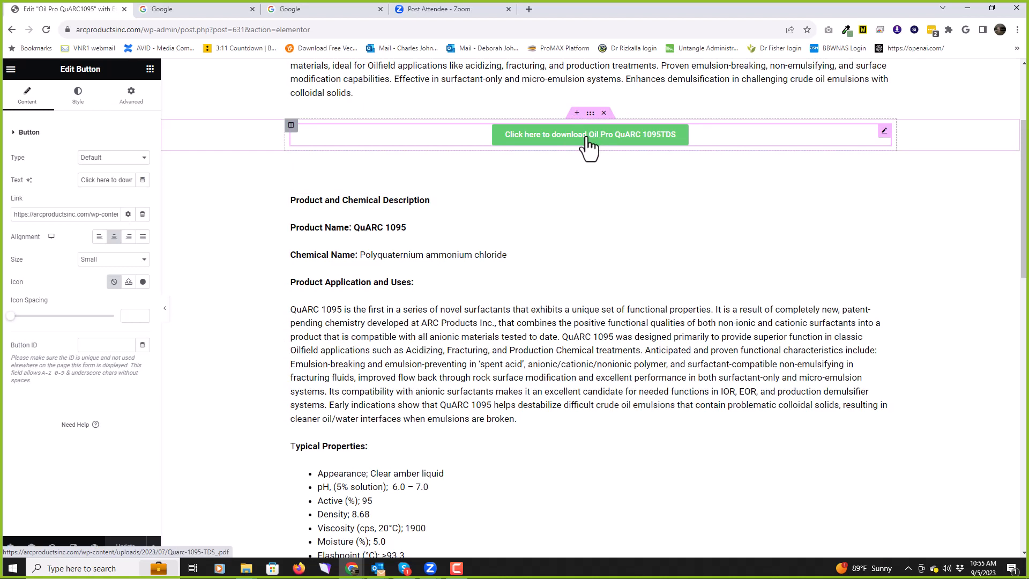
{"action": "left_click", "coordinate": [10, 70]}
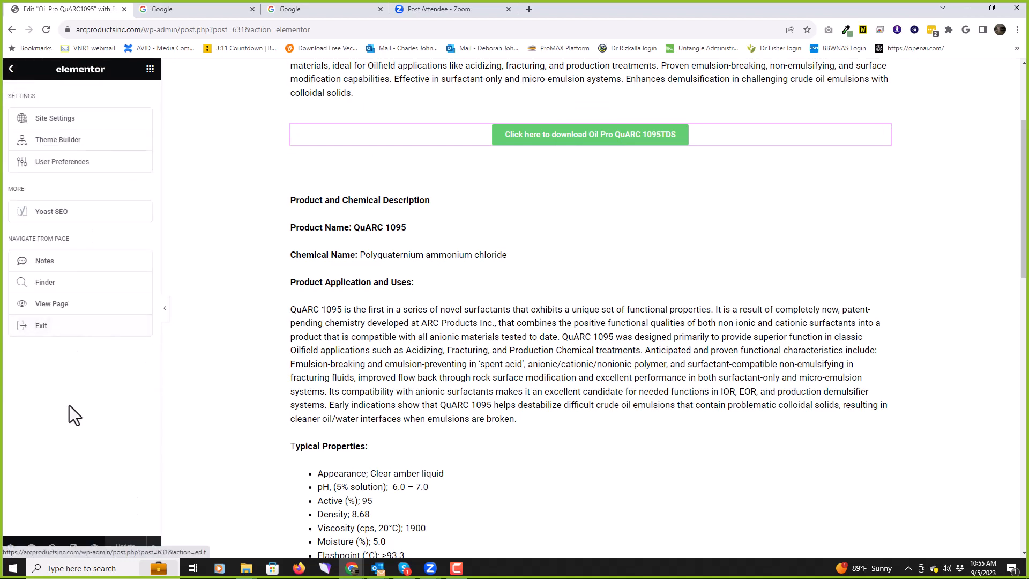
{"action": "left_click", "coordinate": [53, 328]}
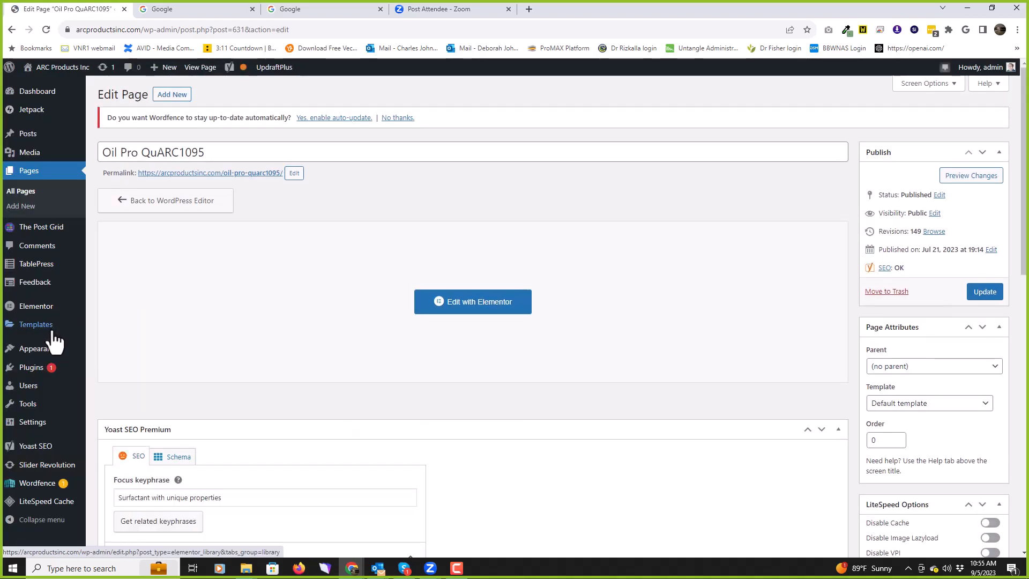
Step: View The Post Grid's All Grids list, then the empty Comments screen
{"action": "left_click", "coordinate": [52, 229]}
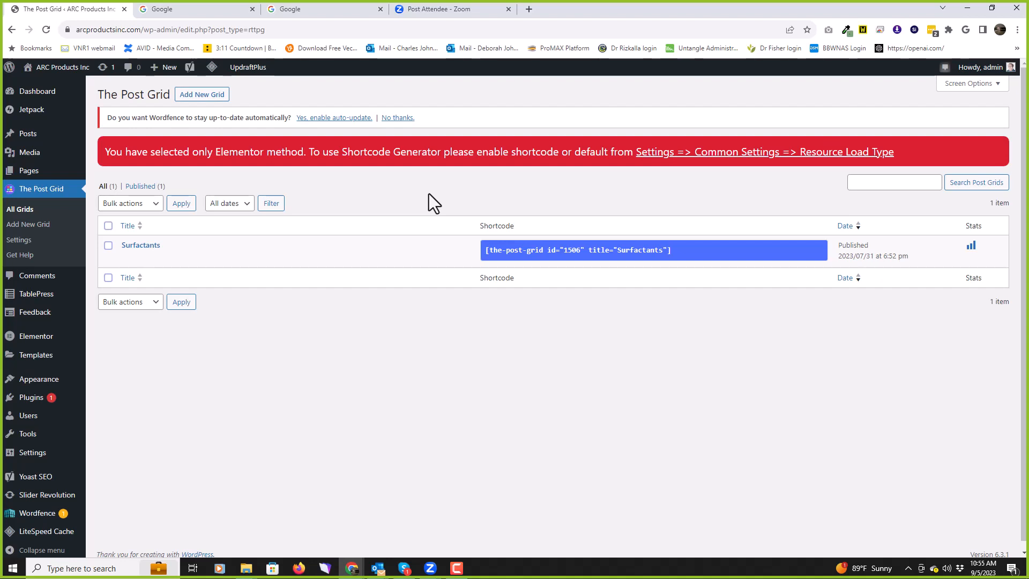
{"action": "left_click", "coordinate": [37, 276]}
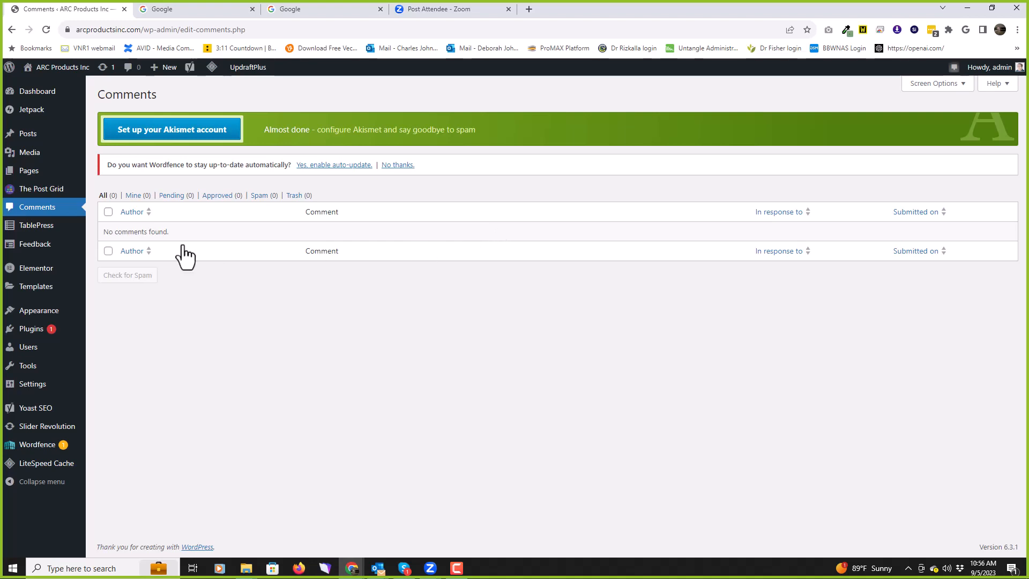
Step: Open TablePress's 'All tables' table (ID 9) and scroll through its product rows and options
{"action": "left_click", "coordinate": [39, 227]}
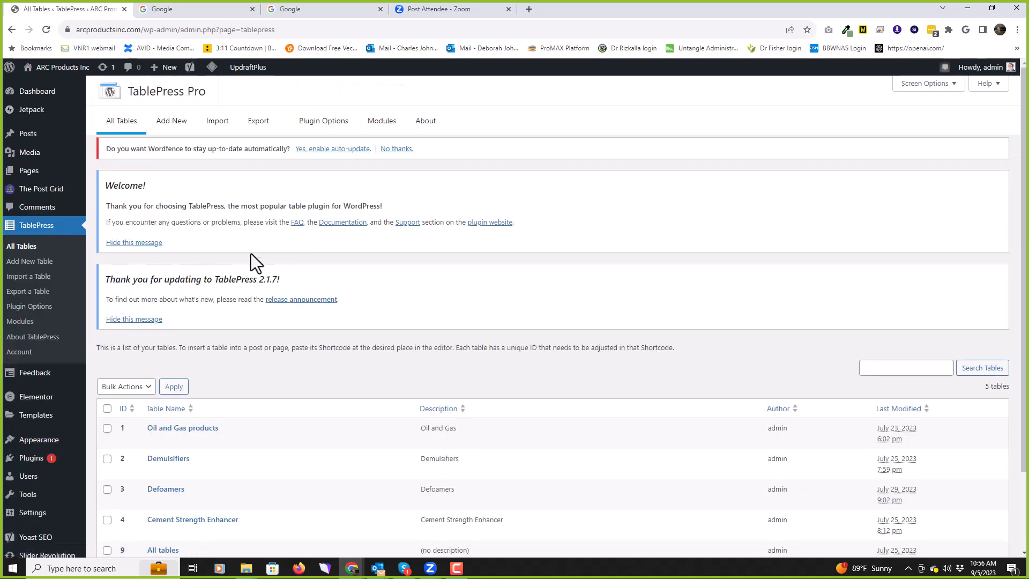
{"action": "scroll", "coordinate": [603, 217], "scroll_direction": "down", "scroll_amount": 3}
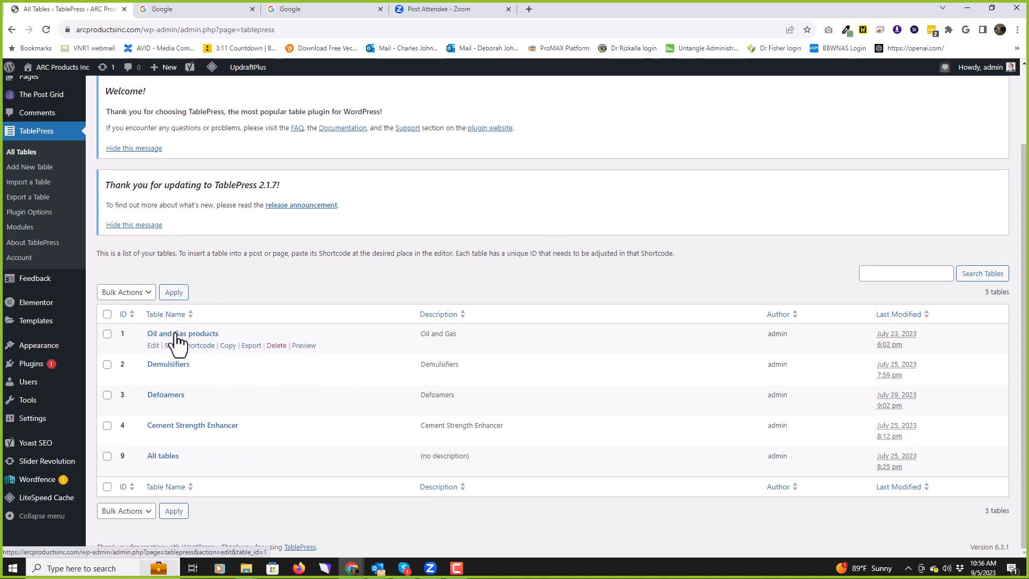
{"action": "left_click", "coordinate": [174, 457]}
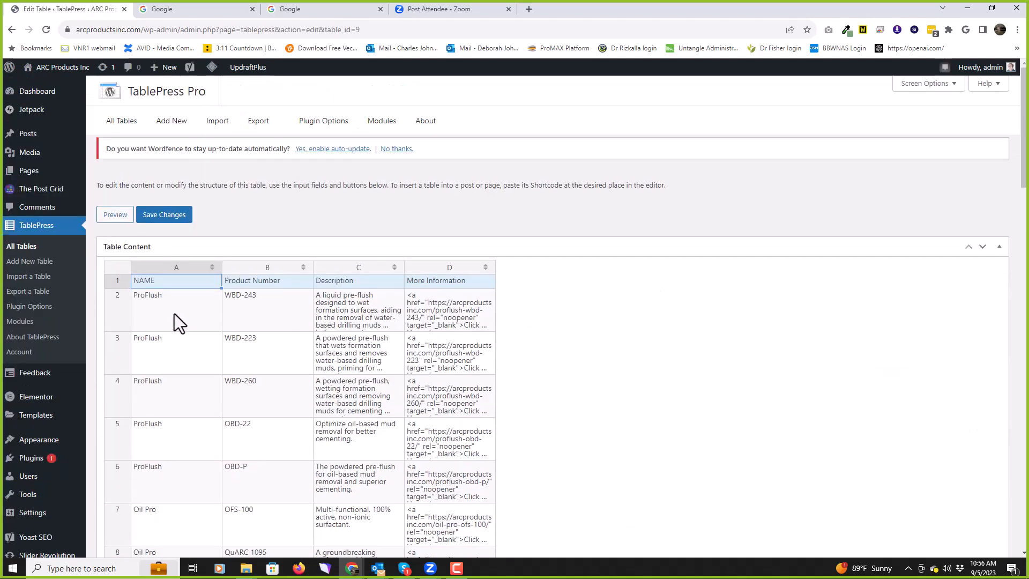
{"action": "scroll", "coordinate": [472, 307], "scroll_direction": "down", "scroll_amount": 3}
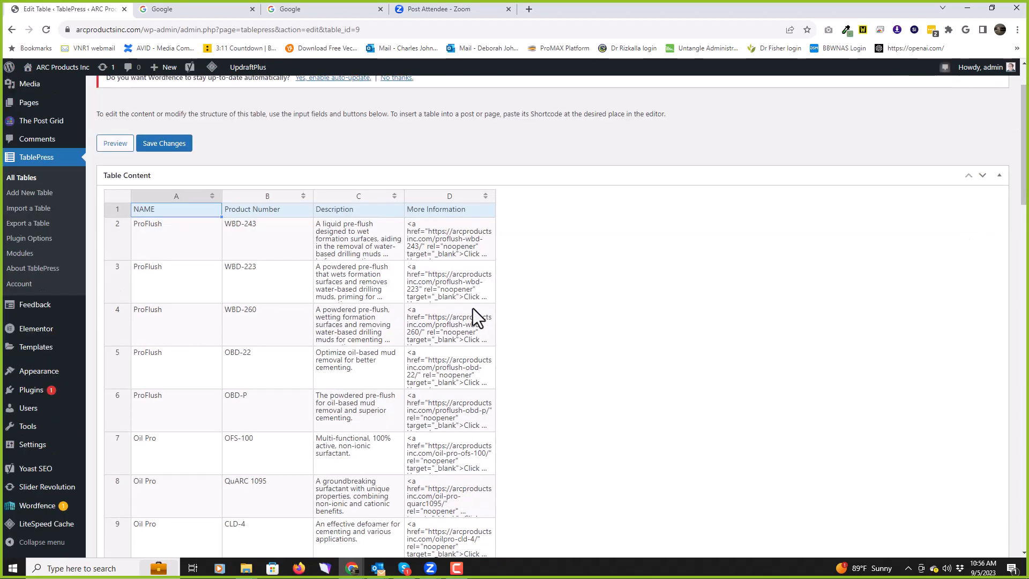
{"action": "scroll", "coordinate": [467, 316], "scroll_direction": "up", "scroll_amount": 3}
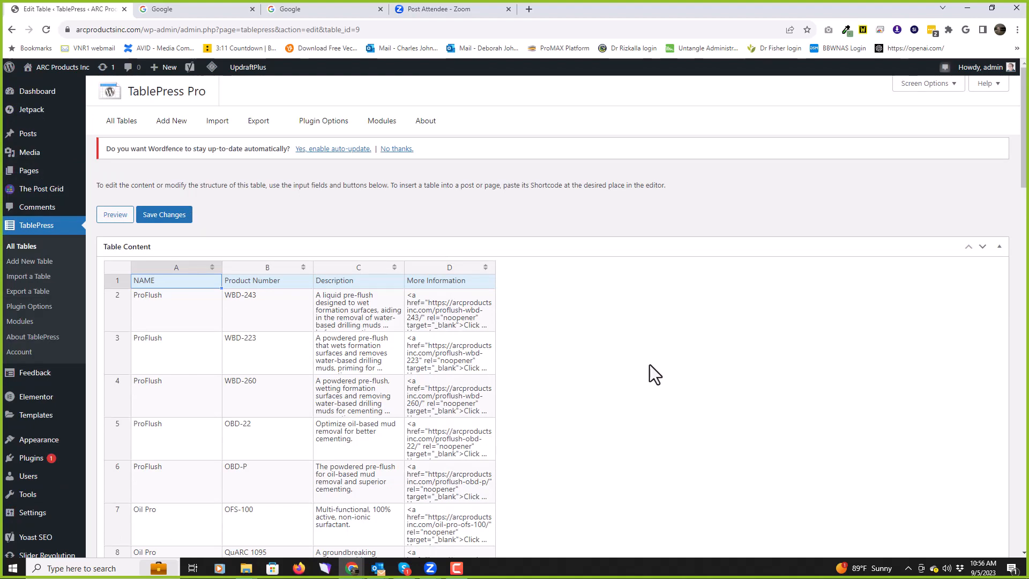
{"action": "scroll", "coordinate": [650, 365], "scroll_direction": "down", "scroll_amount": 6}
{"action": "scroll", "coordinate": [651, 367], "scroll_direction": "down", "scroll_amount": 6}
{"action": "scroll", "coordinate": [651, 371], "scroll_direction": "up", "scroll_amount": 7}
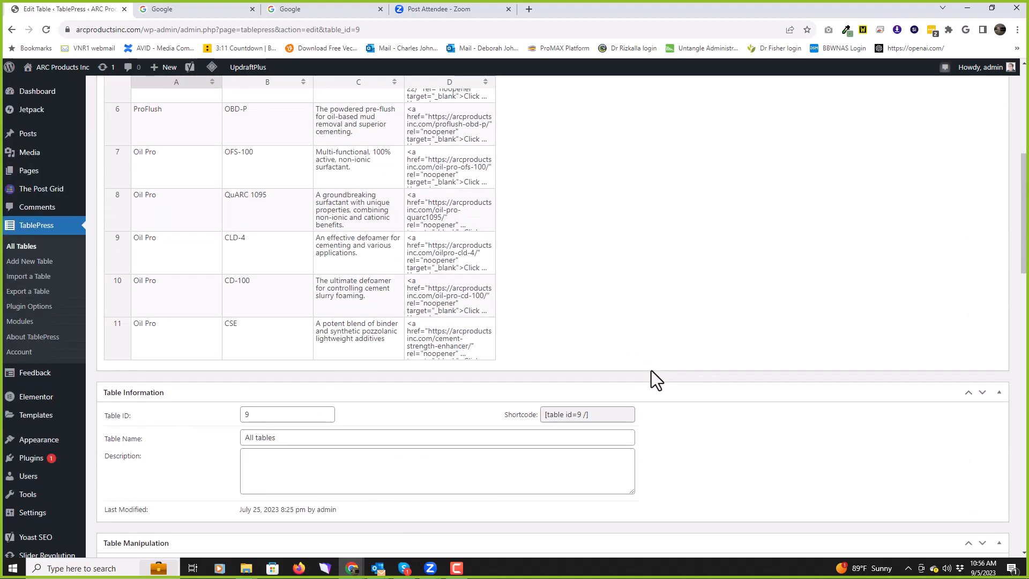
{"action": "scroll", "coordinate": [651, 371], "scroll_direction": "down", "scroll_amount": 5}
{"action": "scroll", "coordinate": [651, 371], "scroll_direction": "down", "scroll_amount": 9}
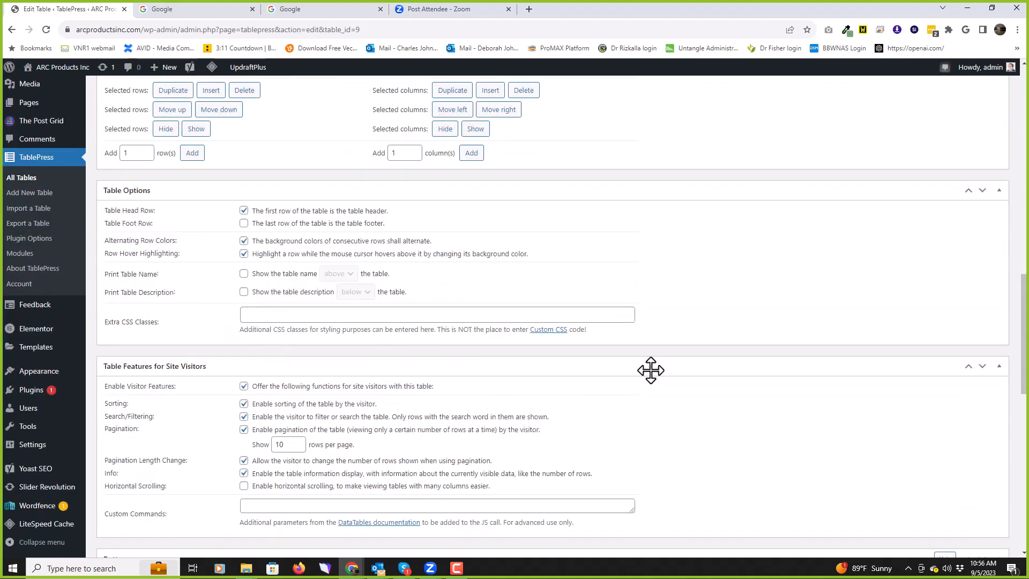
{"action": "scroll", "coordinate": [651, 371], "scroll_direction": "up", "scroll_amount": 4}
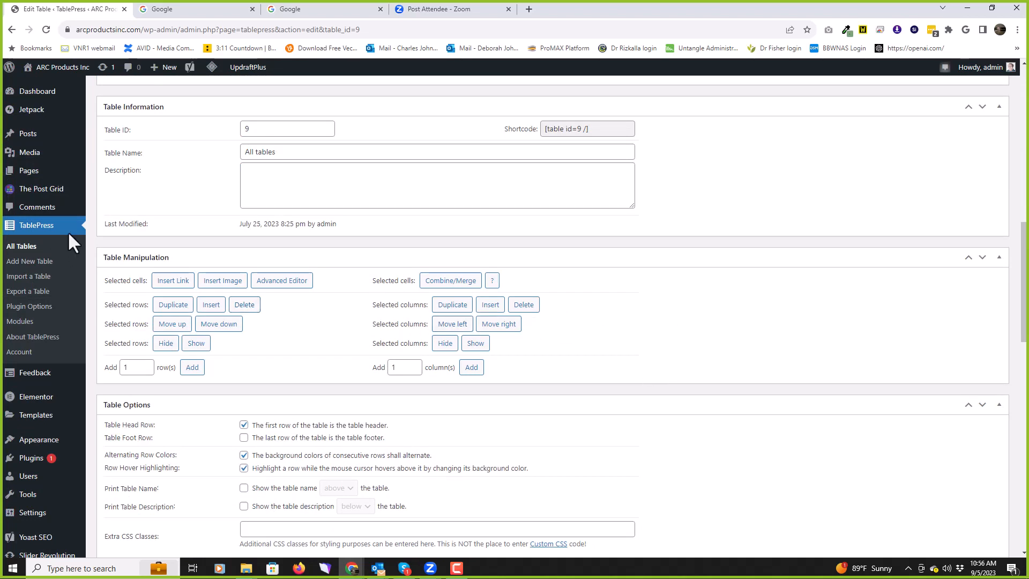
Step: View the empty Feedback Form Responses list, then Elementor's Settings page
{"action": "left_click", "coordinate": [42, 381]}
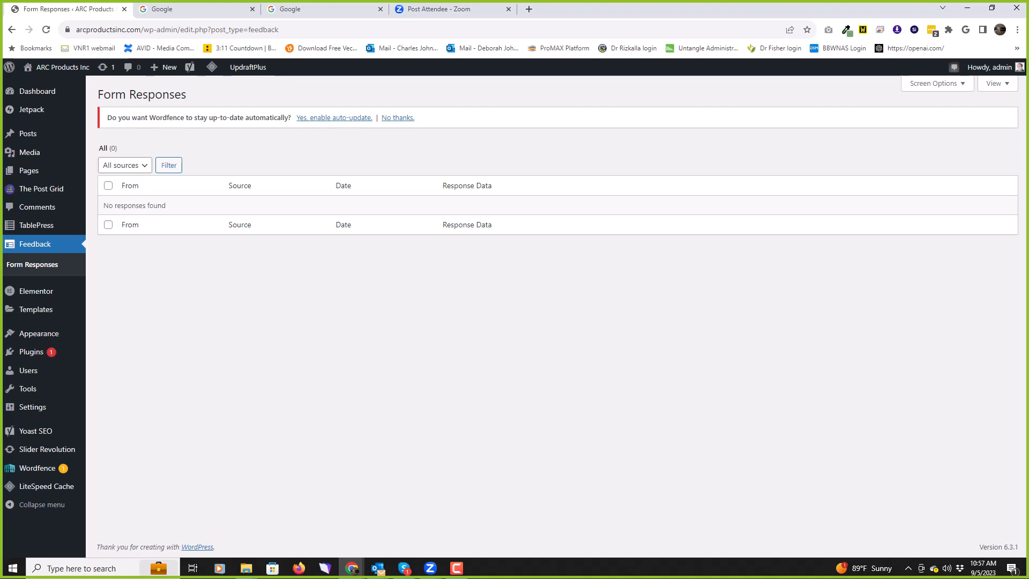
{"action": "left_click", "coordinate": [37, 292]}
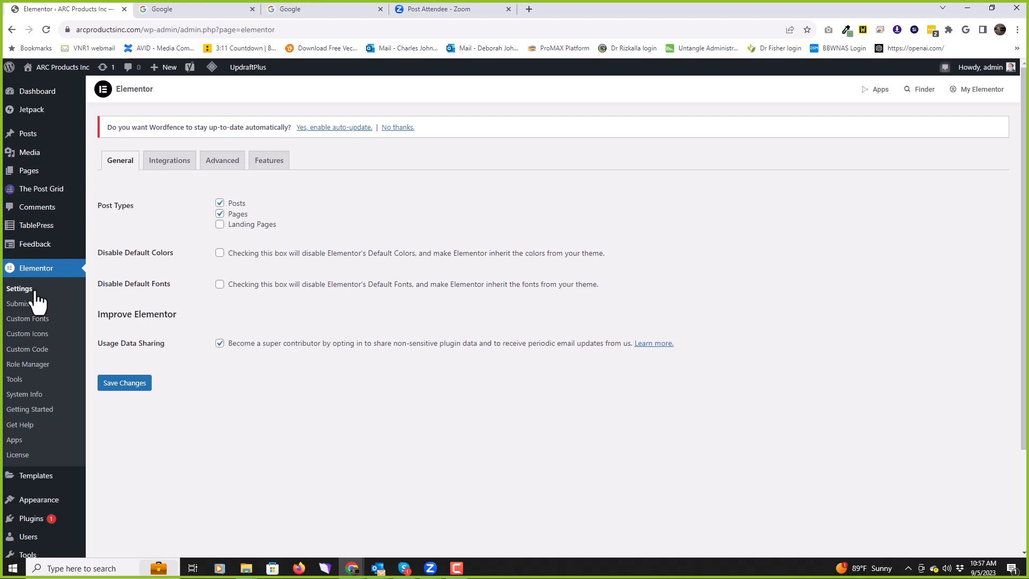
Step: Go to the second page of Pages and open Sample Page with 'Edit with Elementor'
{"action": "mouse_move", "coordinate": [21, 177]}
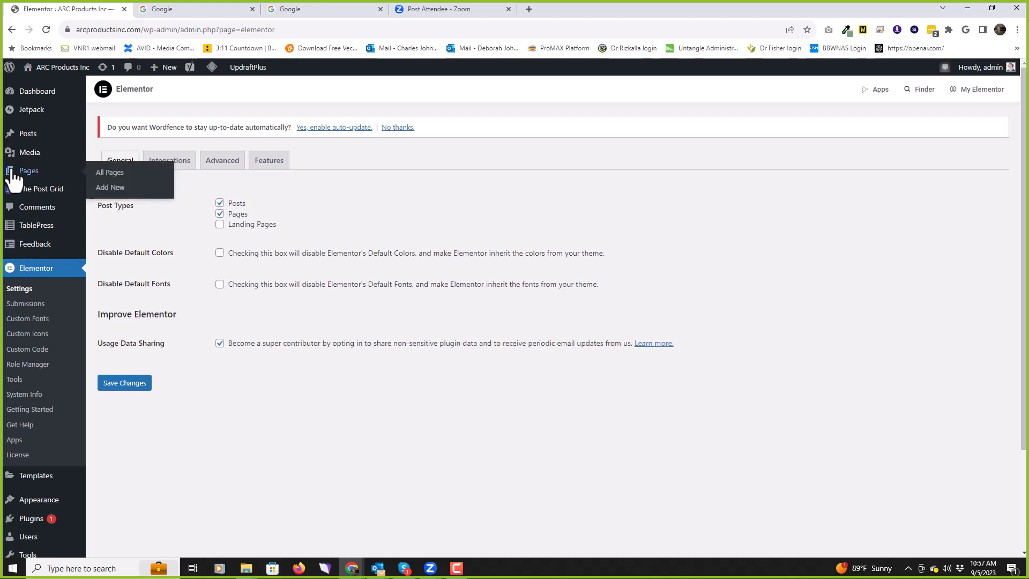
{"action": "left_click", "coordinate": [28, 173]}
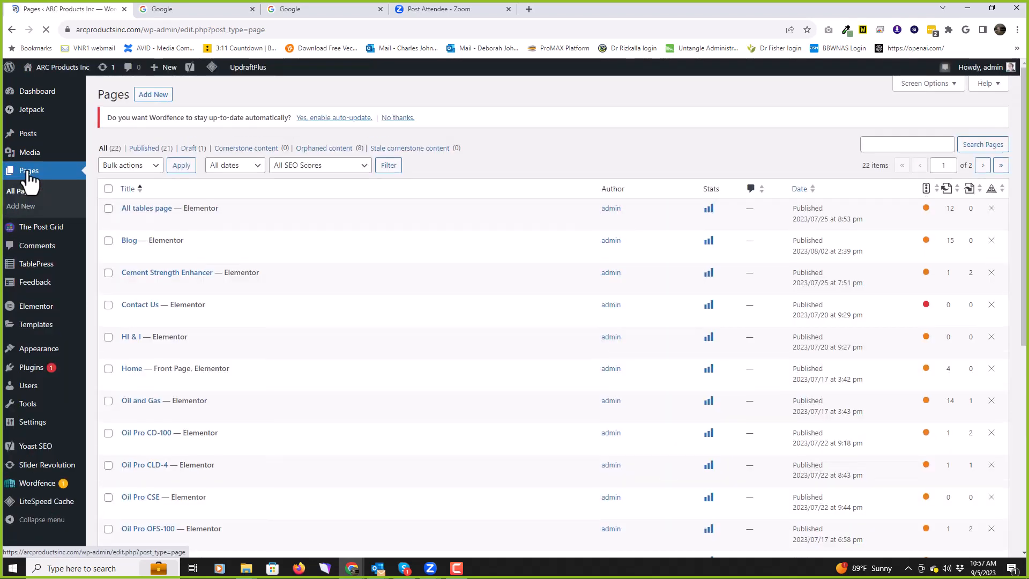
{"action": "scroll", "coordinate": [357, 318], "scroll_direction": "down", "scroll_amount": 6}
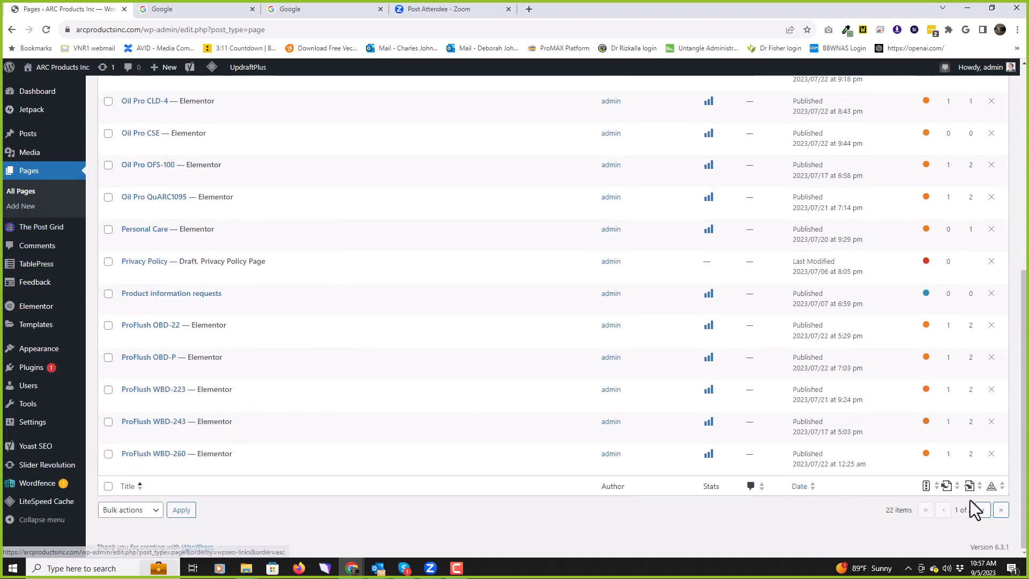
{"action": "left_click", "coordinate": [983, 509]}
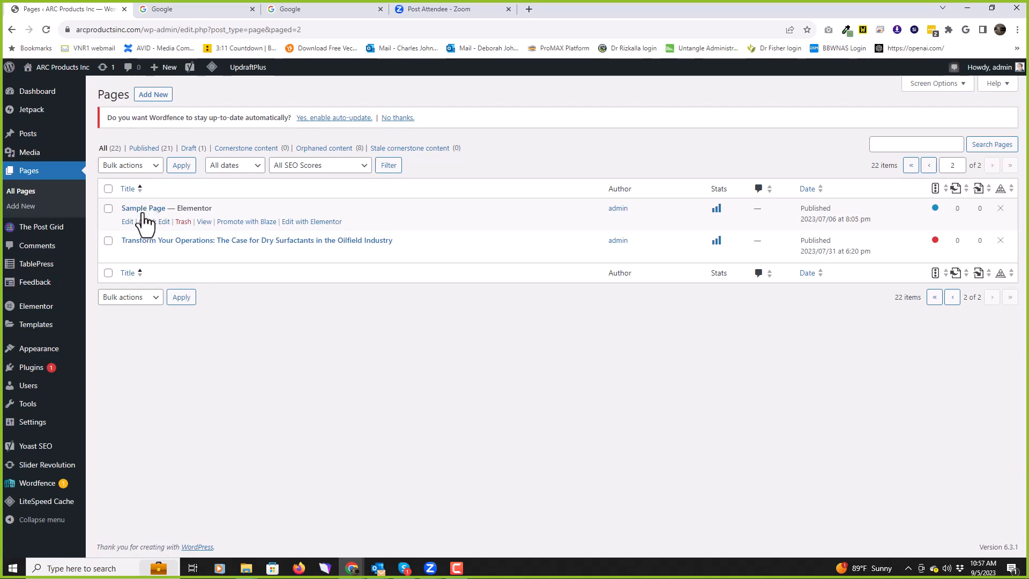
{"action": "left_click", "coordinate": [314, 224]}
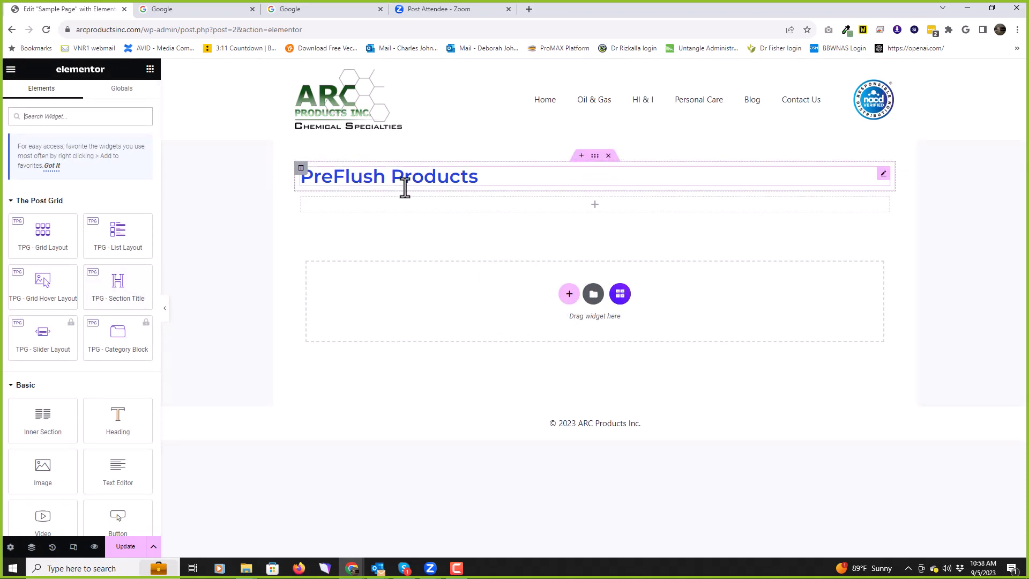
Step: Delete the PreFlush Products section and the empty section, then add and remove a test heading
{"action": "scroll", "coordinate": [115, 333], "scroll_direction": "down", "scroll_amount": 1}
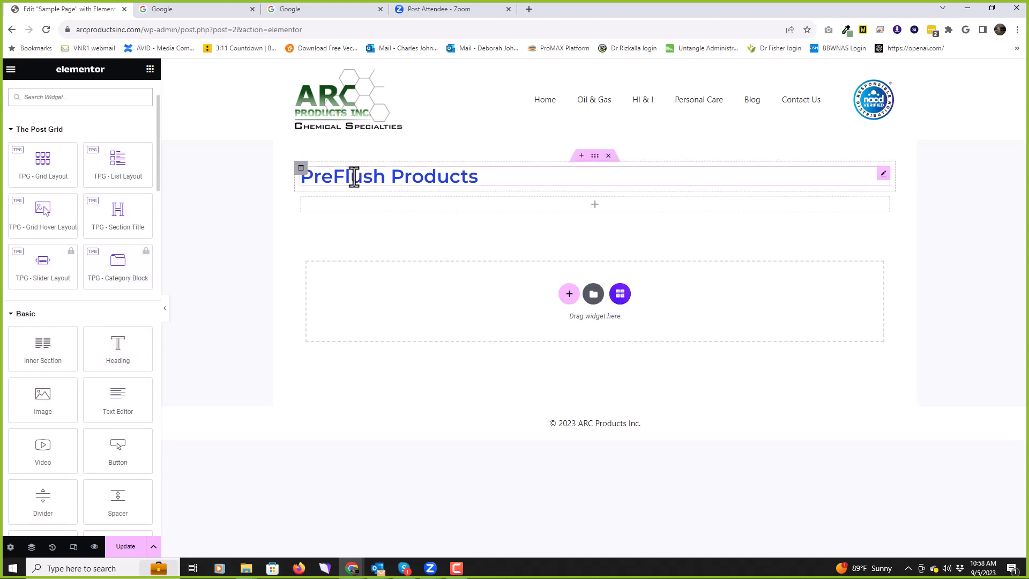
{"action": "left_click", "coordinate": [608, 156]}
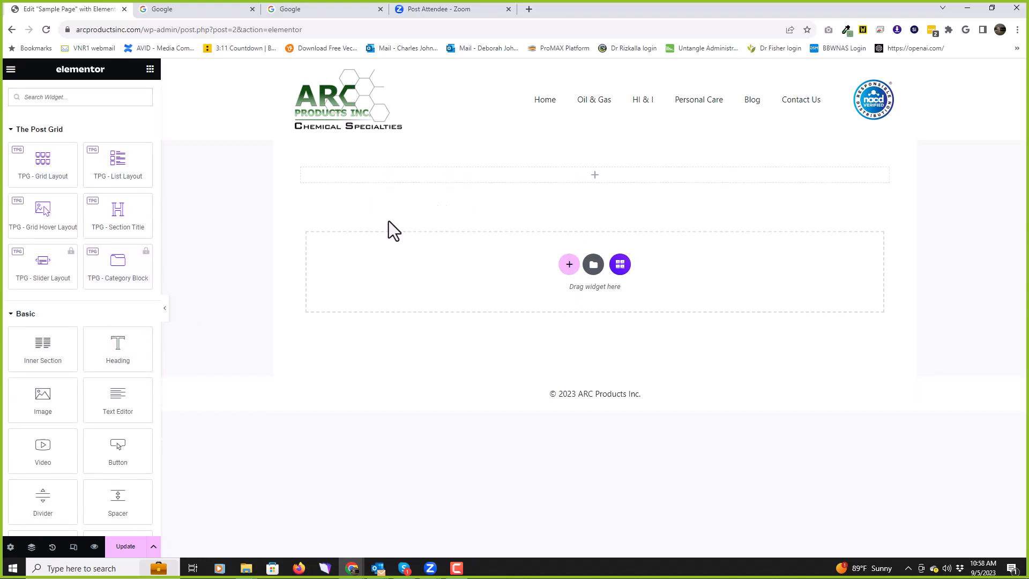
{"action": "left_click", "coordinate": [608, 154]}
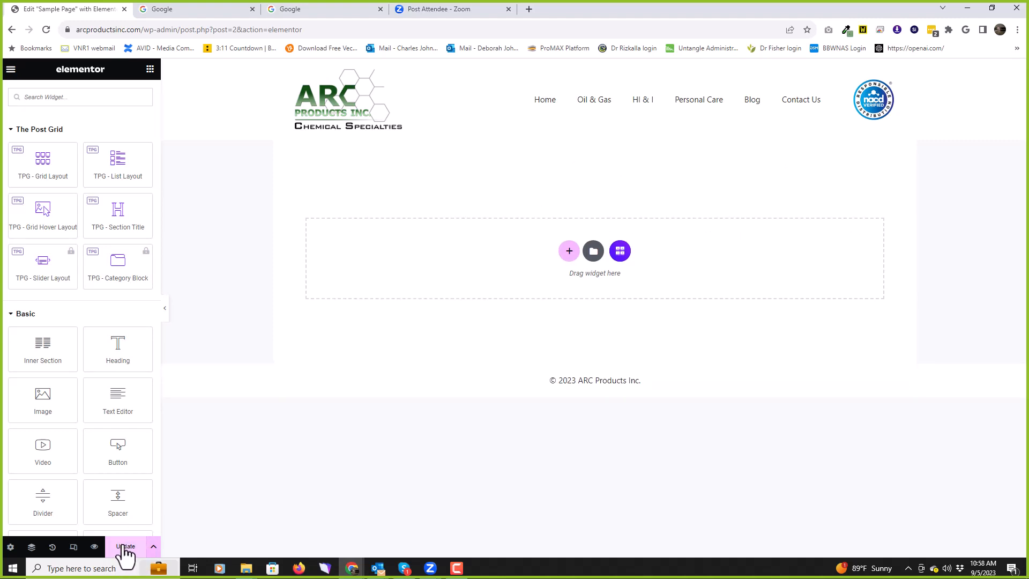
{"action": "scroll", "coordinate": [127, 360], "scroll_direction": "down", "scroll_amount": 2}
{"action": "scroll", "coordinate": [121, 380], "scroll_direction": "up", "scroll_amount": 1}
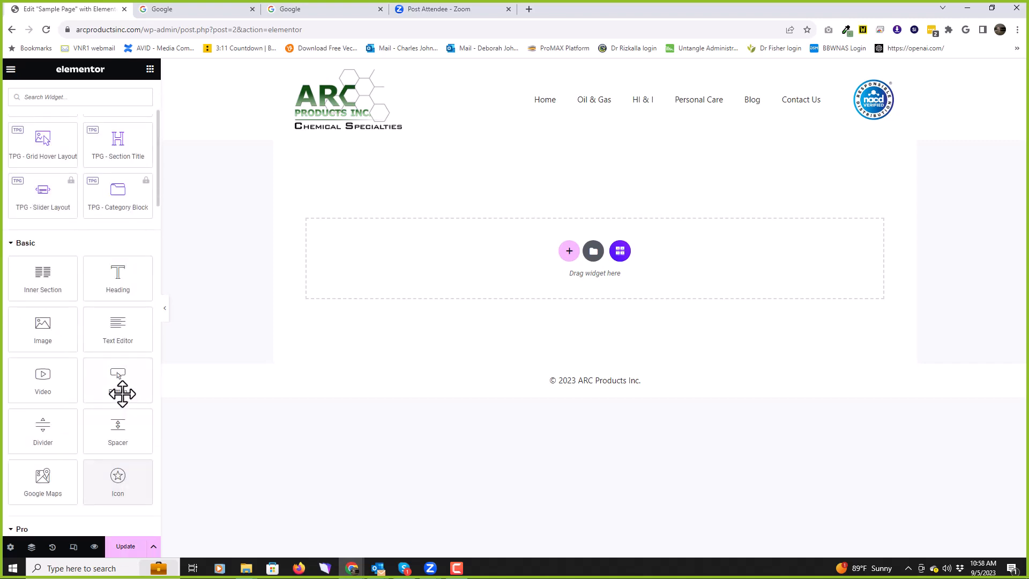
{"action": "left_click_drag", "start_coordinate": [126, 277], "coordinate": [572, 231]}
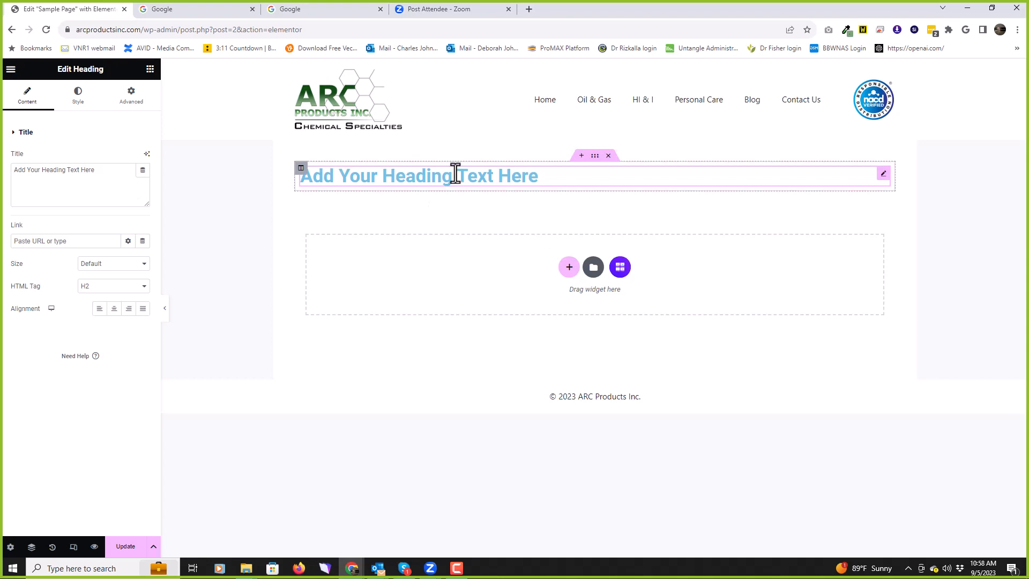
{"action": "left_click", "coordinate": [610, 157]}
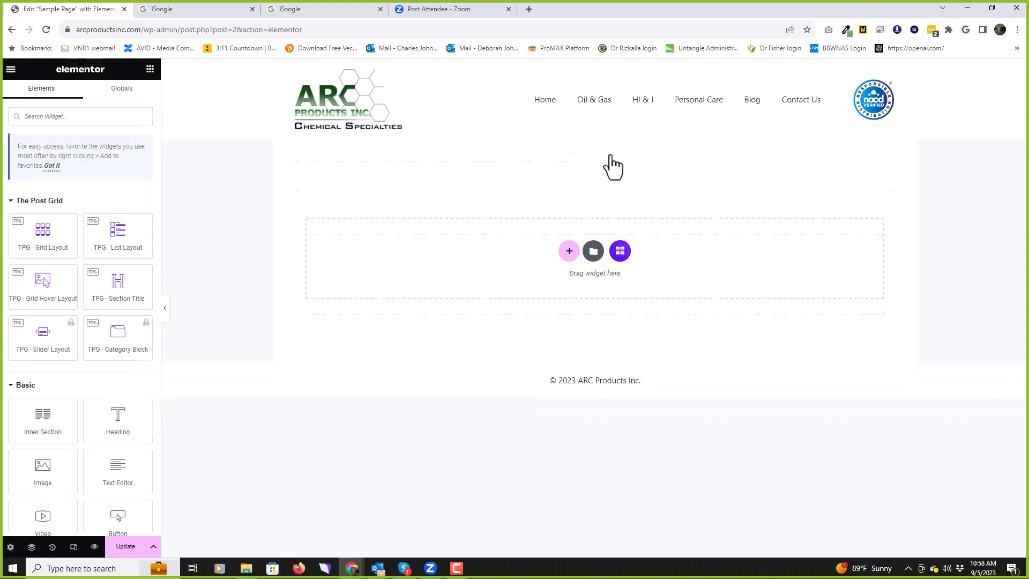
Step: Add a one-column section to the top of the Sample Page from the drop area
{"action": "left_click", "coordinate": [569, 250]}
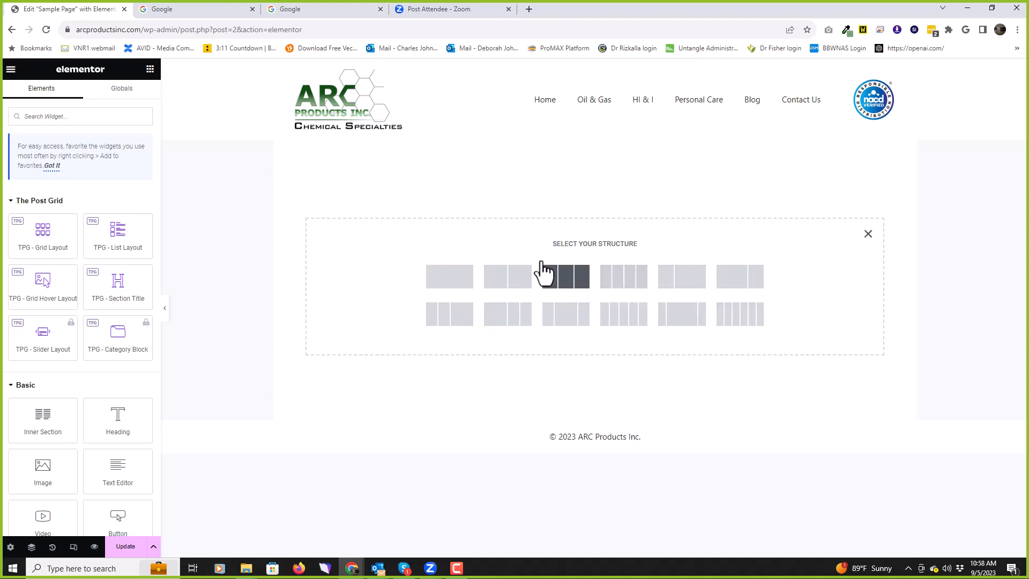
{"action": "left_click", "coordinate": [450, 278]}
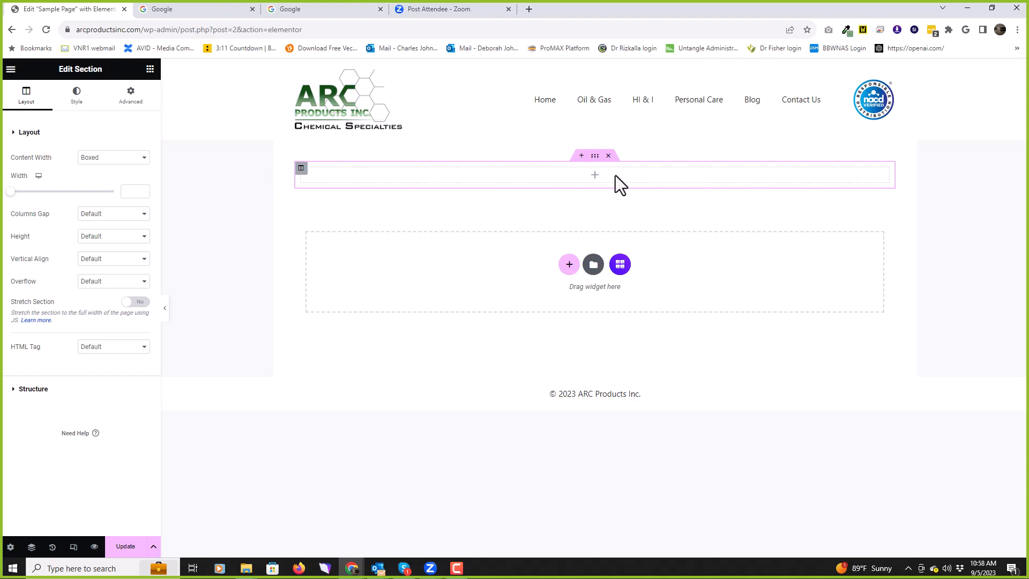
Step: Drag a default Heading widget into the empty section
{"action": "left_click", "coordinate": [150, 69]}
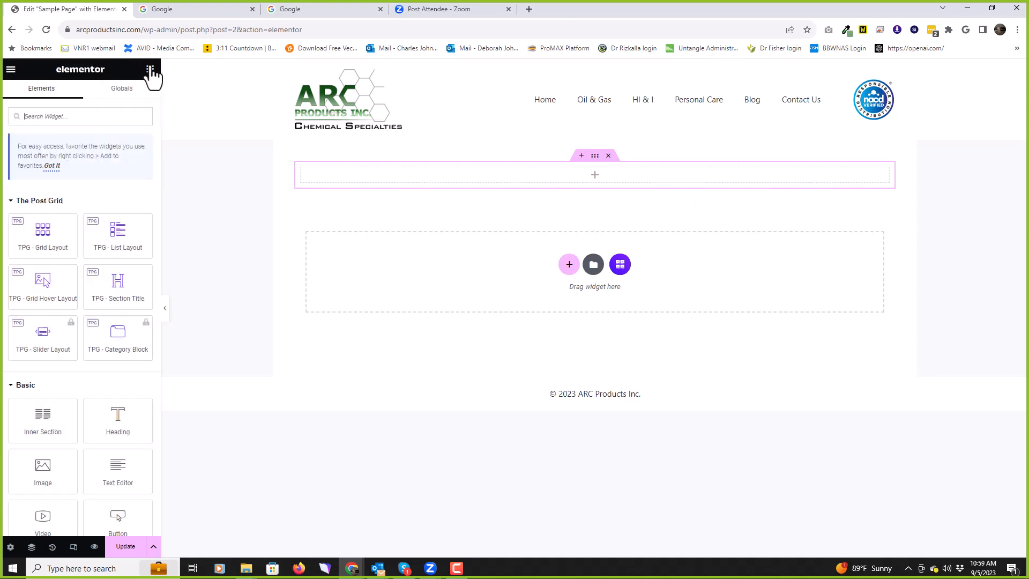
{"action": "scroll", "coordinate": [88, 308], "scroll_direction": "down", "scroll_amount": 4}
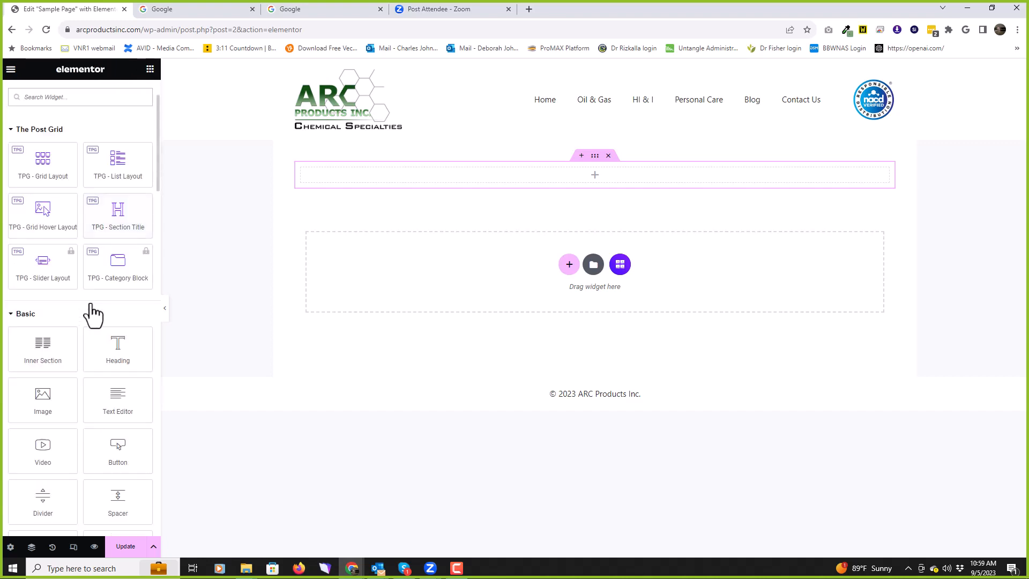
{"action": "scroll", "coordinate": [94, 299], "scroll_direction": "up", "scroll_amount": 1}
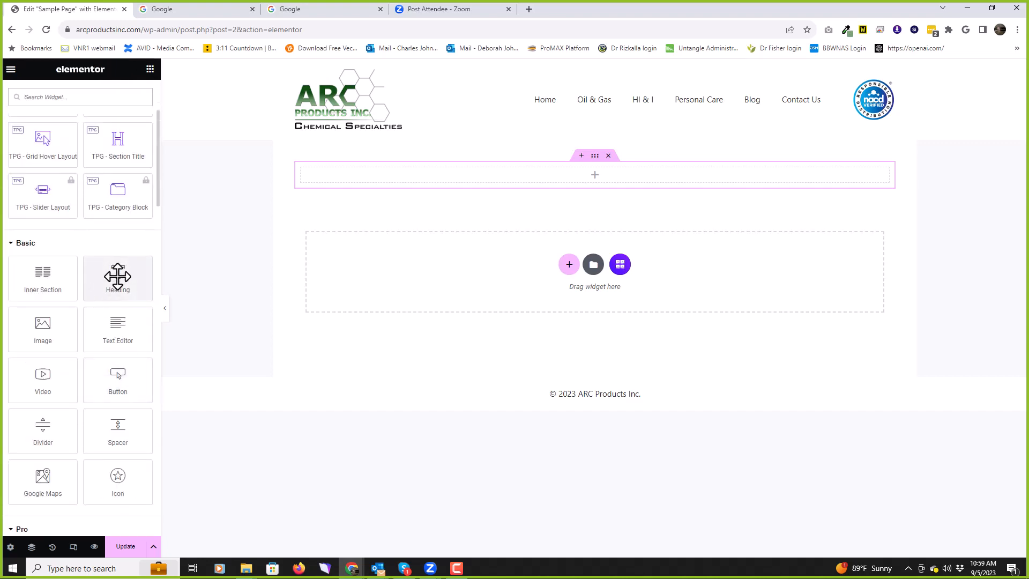
{"action": "left_click_drag", "start_coordinate": [117, 276], "coordinate": [465, 172]}
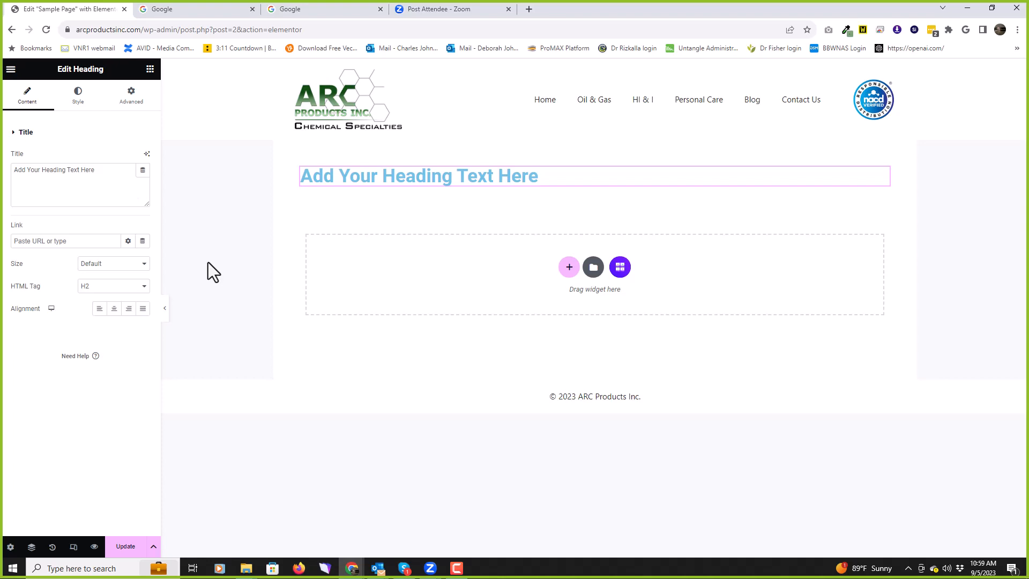
Step: Add a one-column section below and place the global 'Green grade bar' widget in it
{"action": "left_click", "coordinate": [569, 268]}
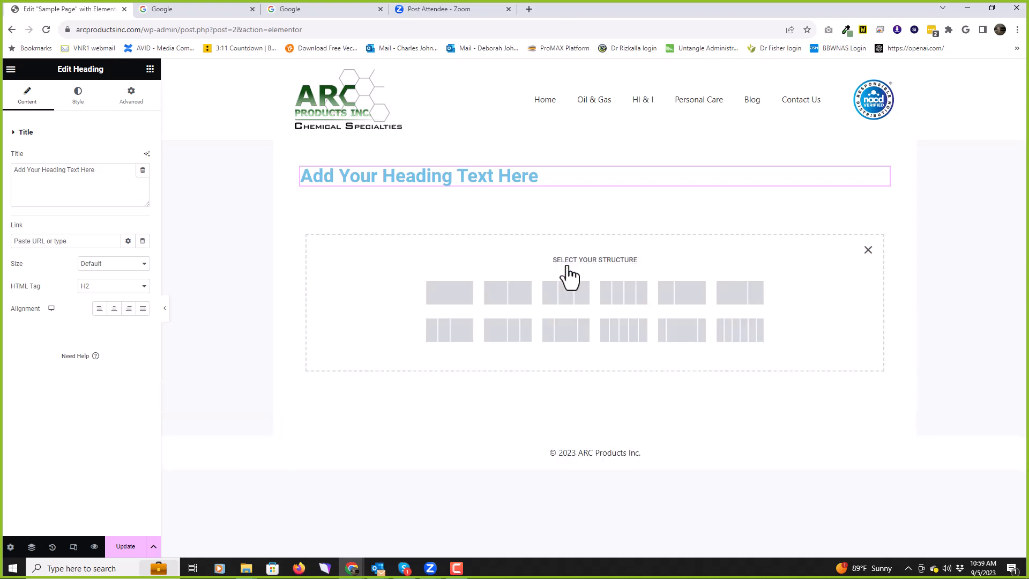
{"action": "left_click", "coordinate": [438, 295]}
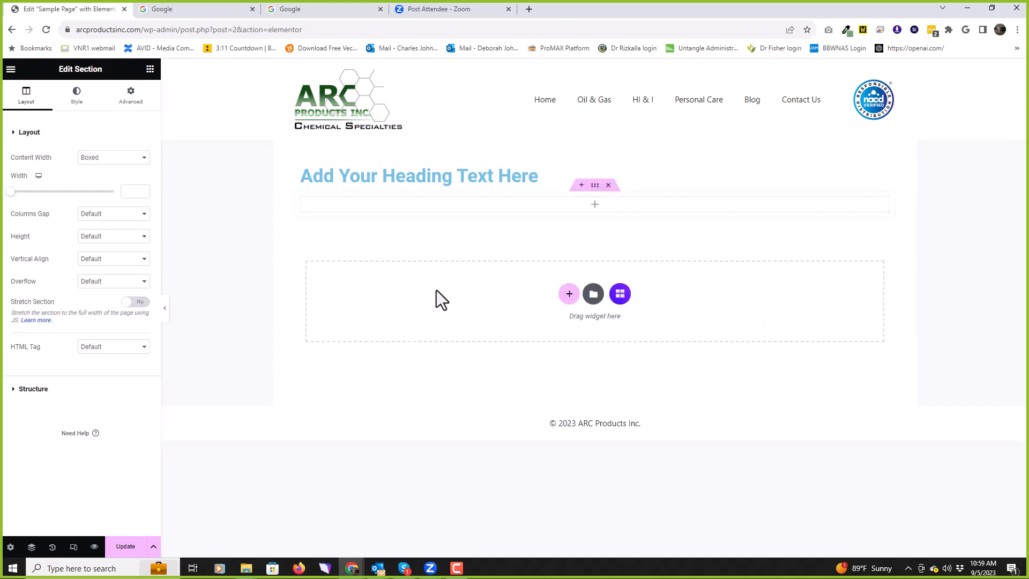
{"action": "left_click", "coordinate": [405, 204]}
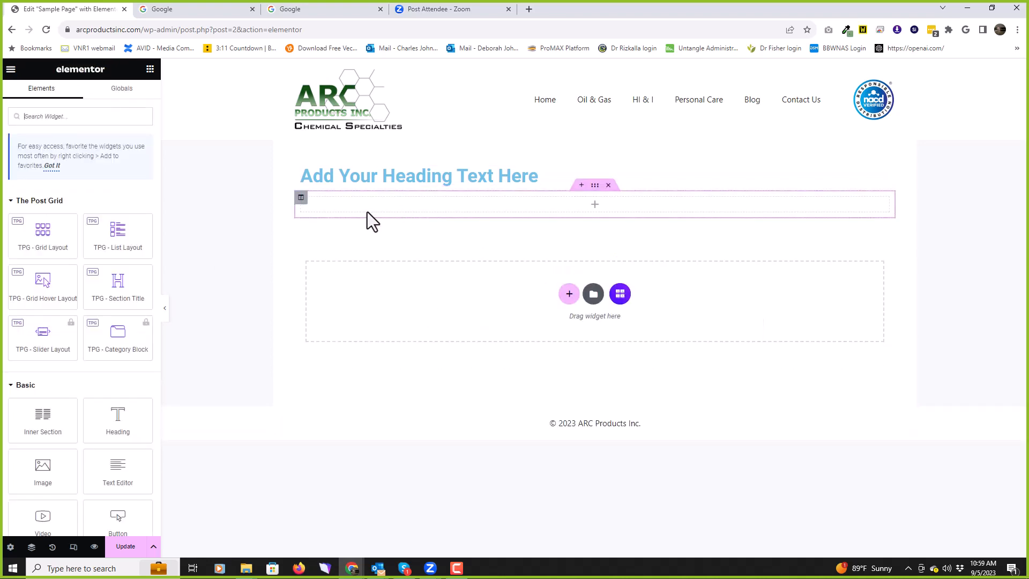
{"action": "left_click", "coordinate": [114, 88]}
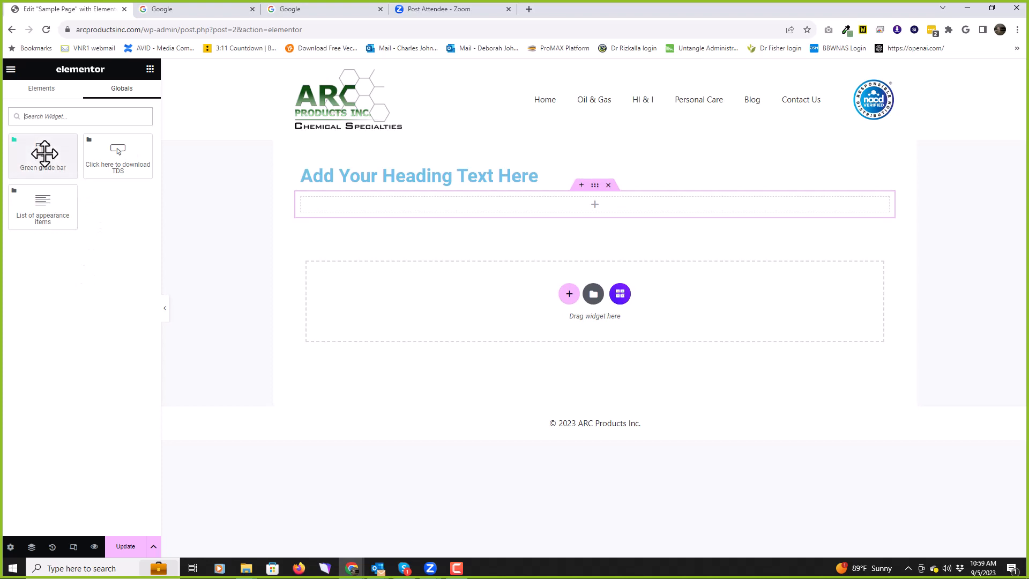
{"action": "left_click_drag", "start_coordinate": [43, 153], "coordinate": [377, 198]}
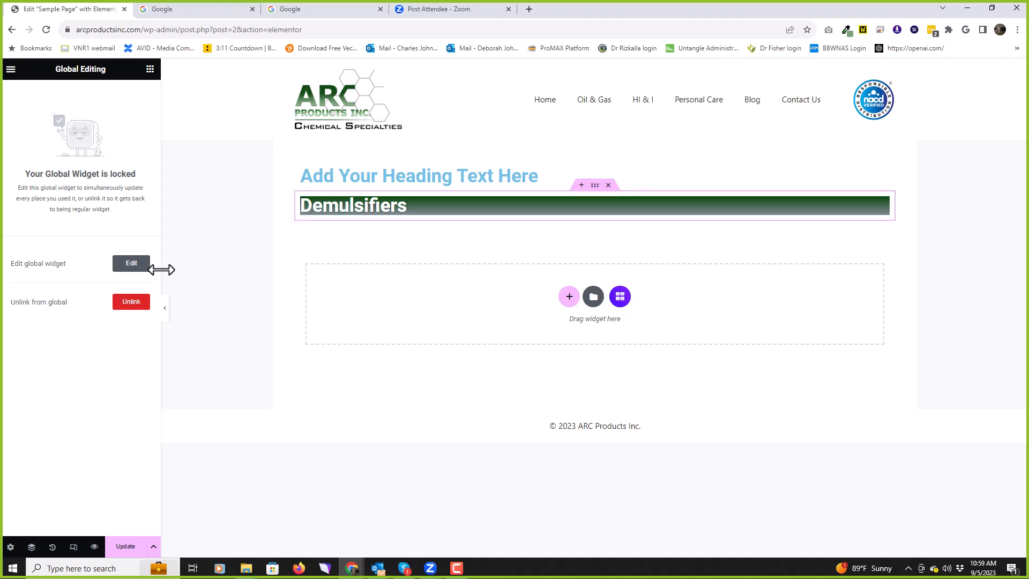
Step: Unlink the Demulsifiers green bar from its global widget and select it as an ordinary heading
{"action": "left_click", "coordinate": [130, 262]}
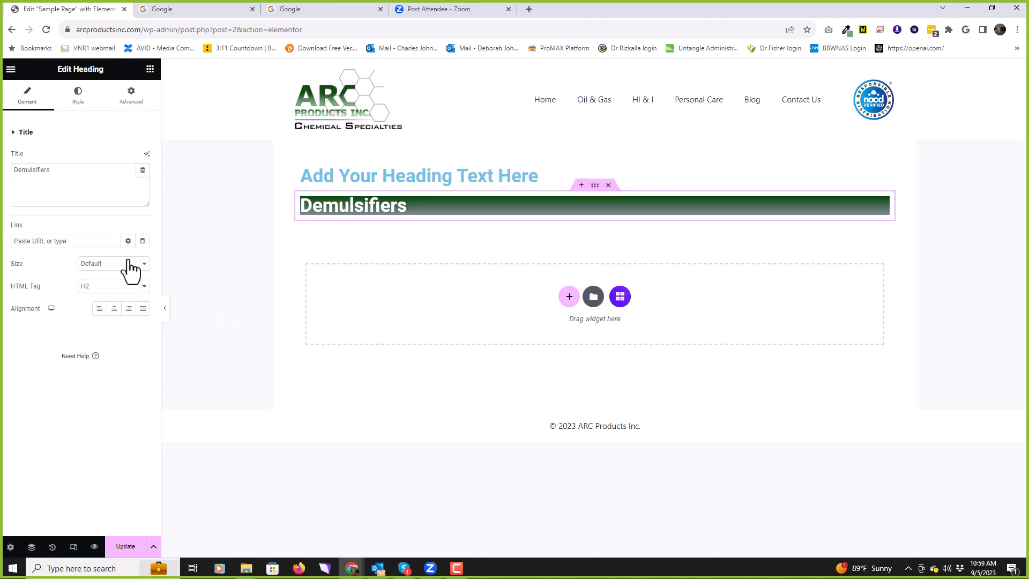
{"action": "left_click", "coordinate": [358, 206]}
{"action": "left_click", "coordinate": [131, 302]}
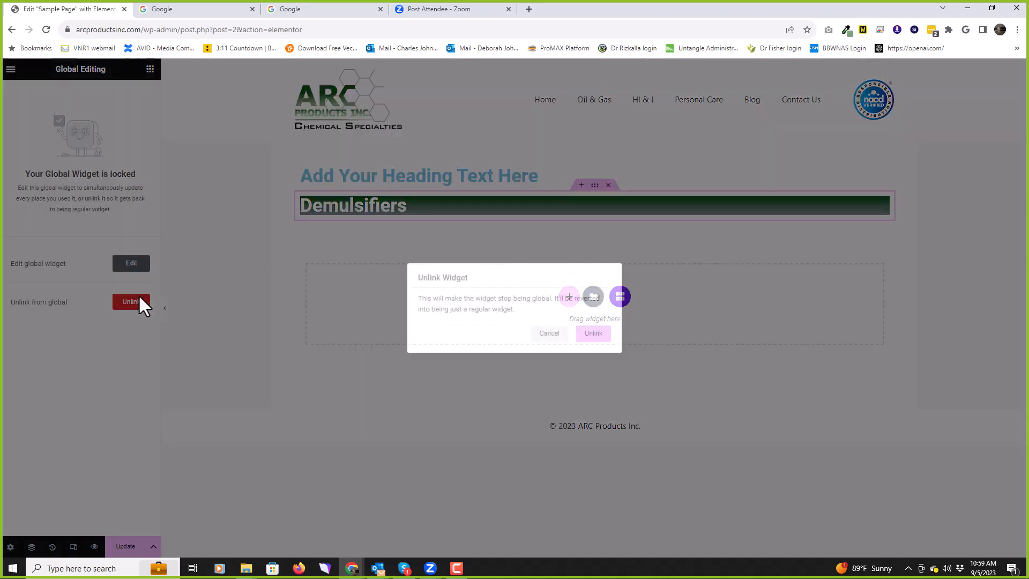
{"action": "left_click", "coordinate": [593, 333]}
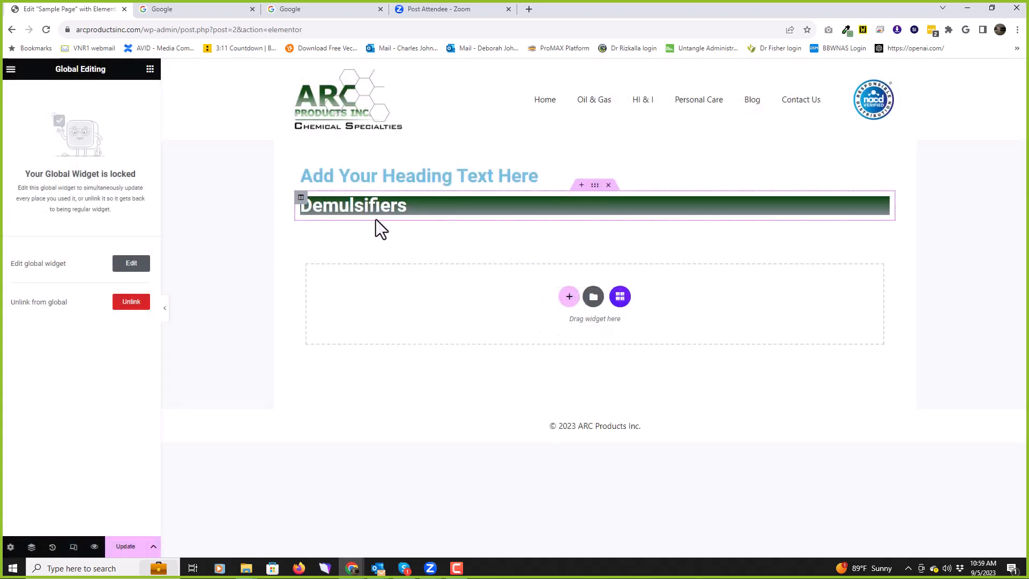
{"action": "left_click", "coordinate": [369, 203]}
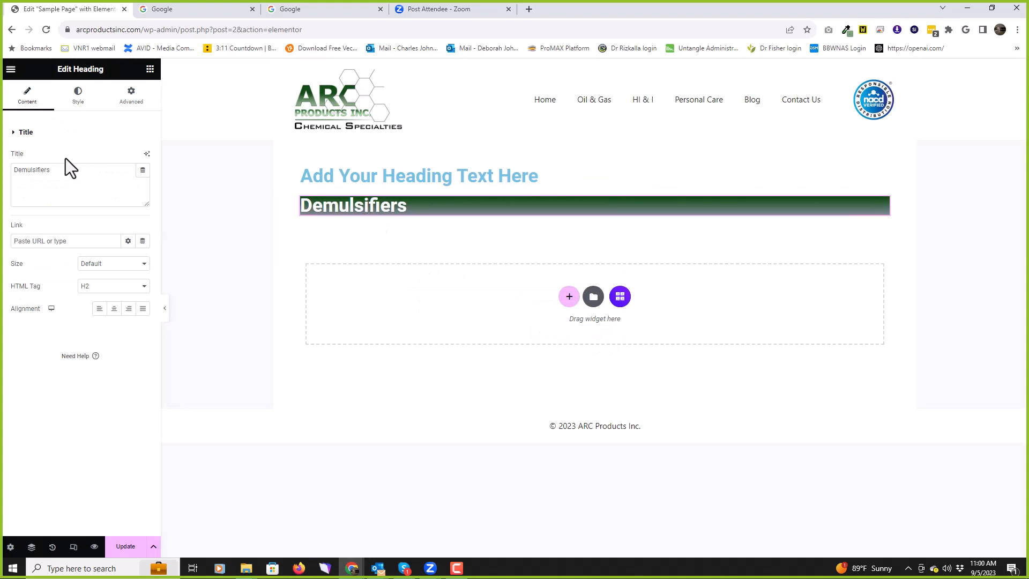
Step: Change the green bar title to 'Demulsizdfgsdfgdsfg' and delete the placeholder heading above it
{"action": "left_click_drag", "start_coordinate": [68, 167], "coordinate": [37, 184]}
{"action": "type", "text": "zdfg"}
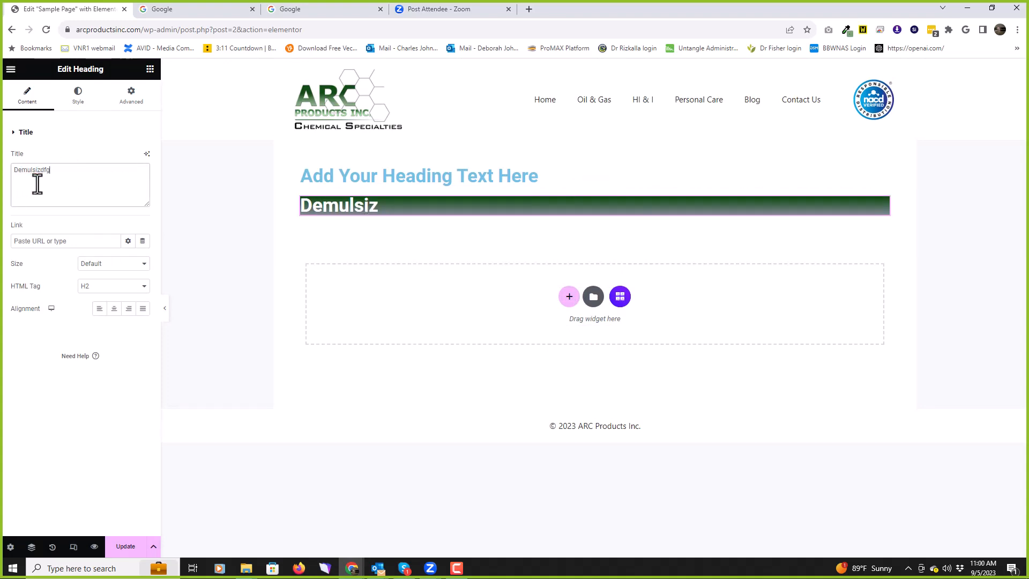
{"action": "type", "text": "sdfgdsfg"}
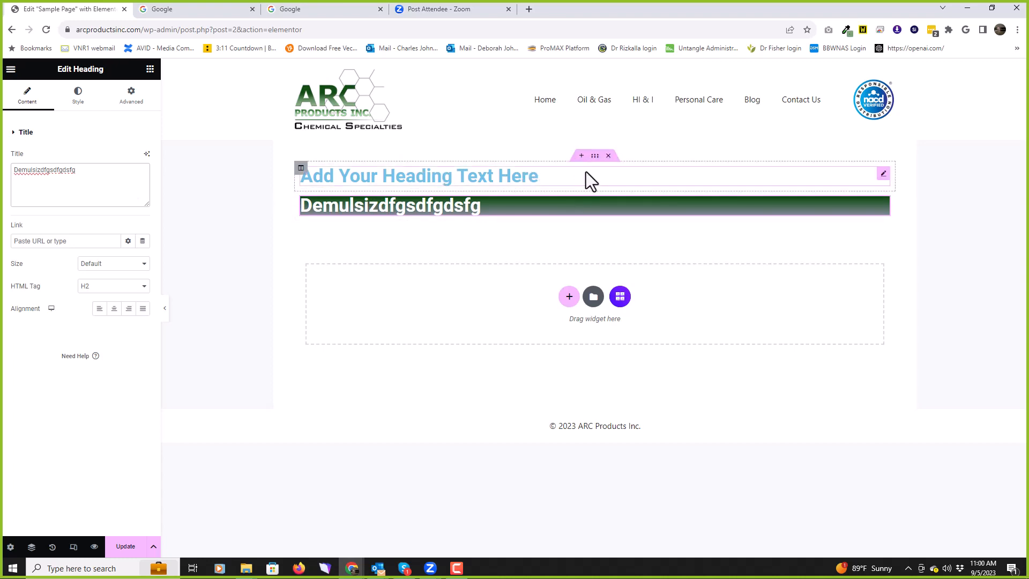
{"action": "left_click", "coordinate": [608, 155]}
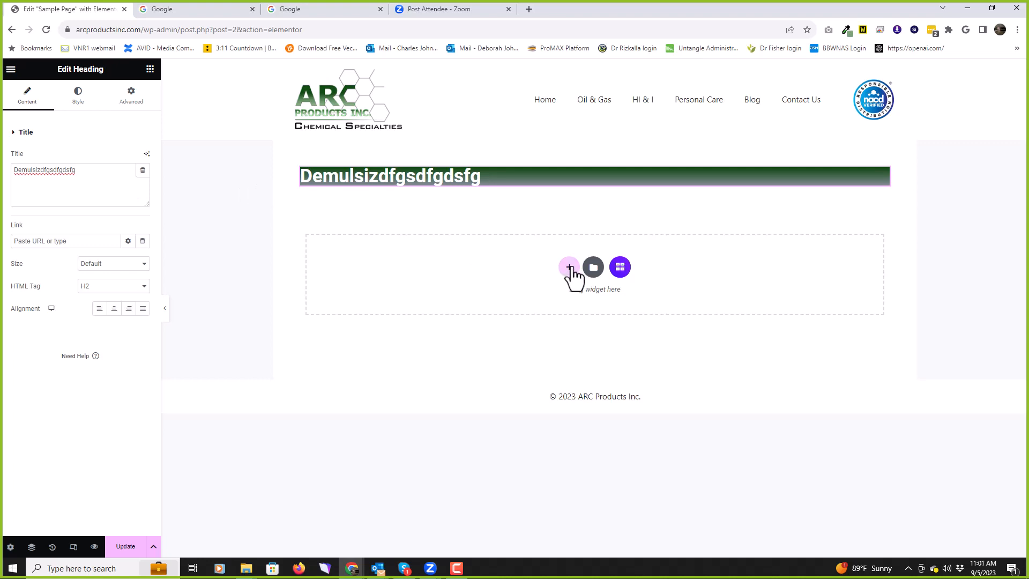
Step: Add a two-column section below the green bar with an Image widget in its left column
{"action": "left_click", "coordinate": [569, 267]}
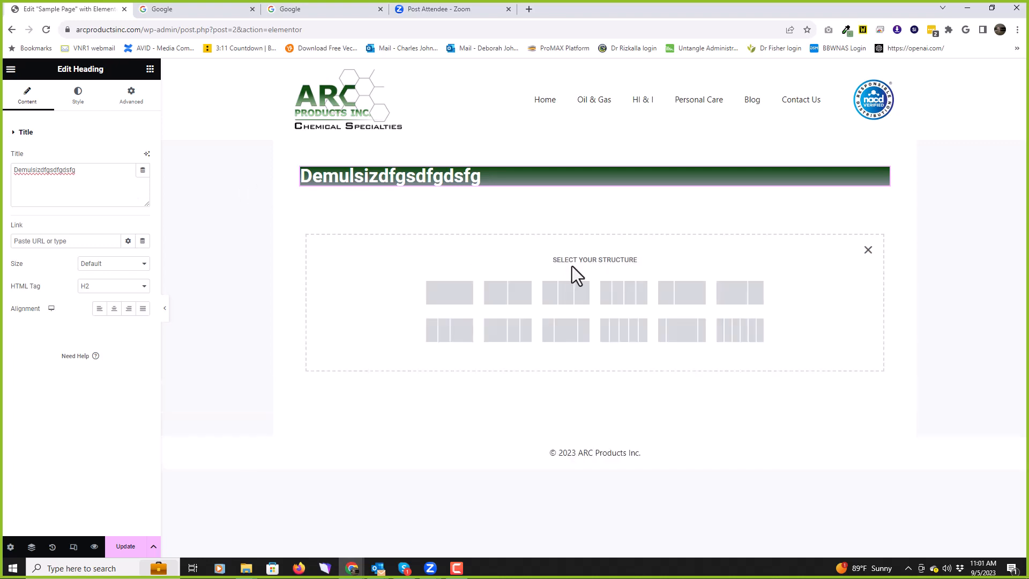
{"action": "left_click", "coordinate": [508, 292]}
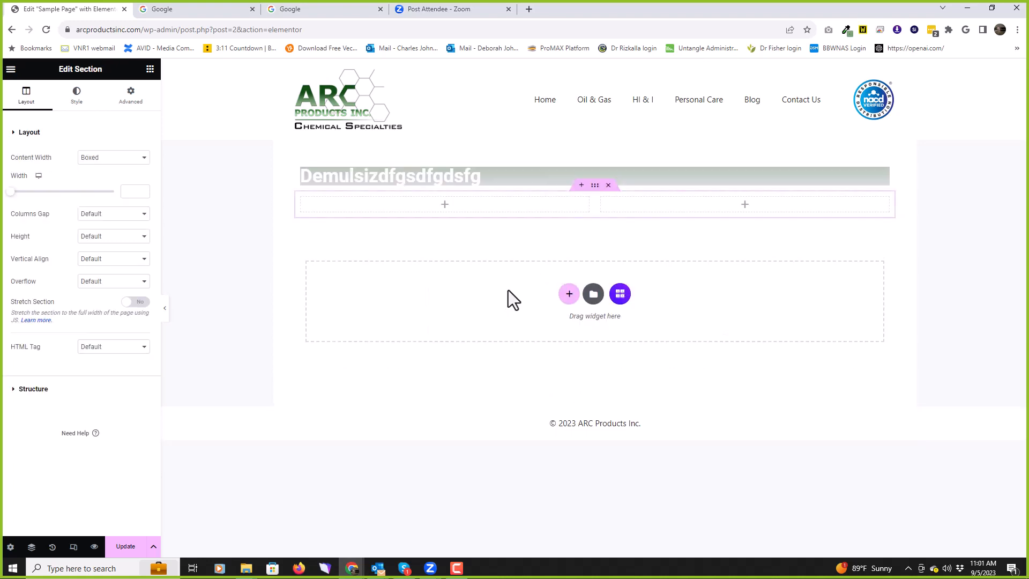
{"action": "left_click", "coordinate": [474, 205]}
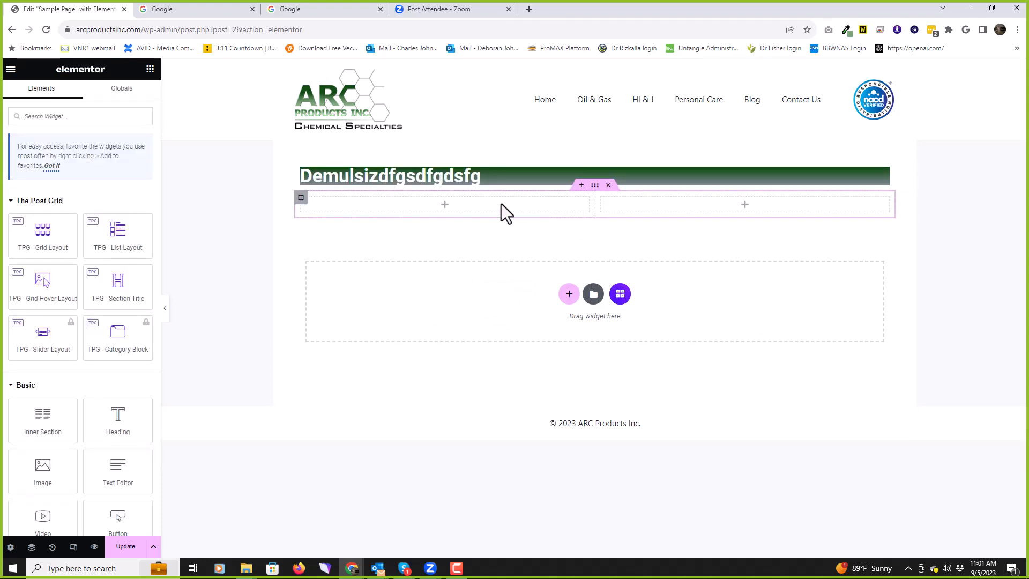
{"action": "scroll", "coordinate": [153, 304], "scroll_direction": "down", "scroll_amount": 3}
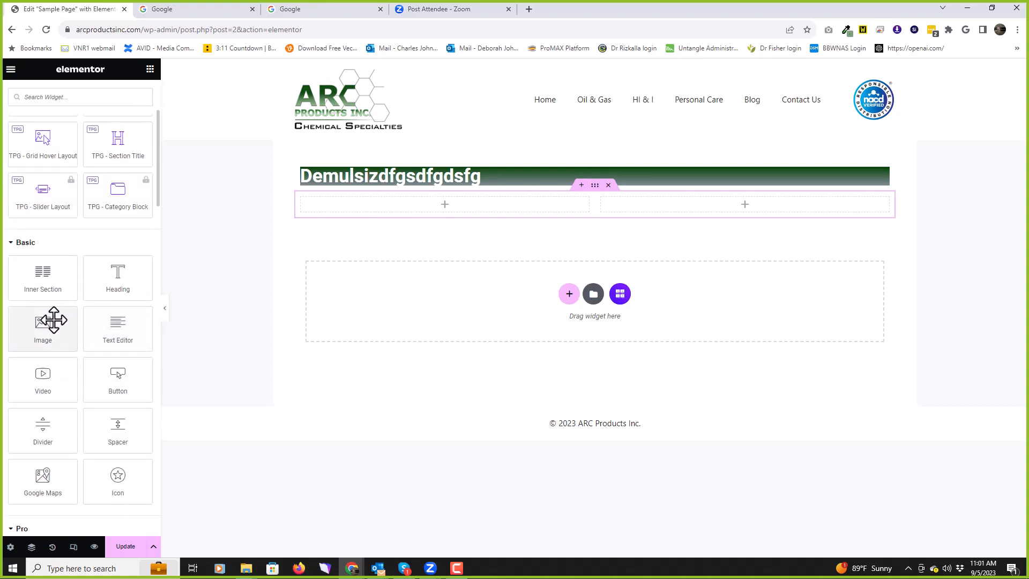
{"action": "left_click_drag", "start_coordinate": [32, 324], "coordinate": [433, 205]}
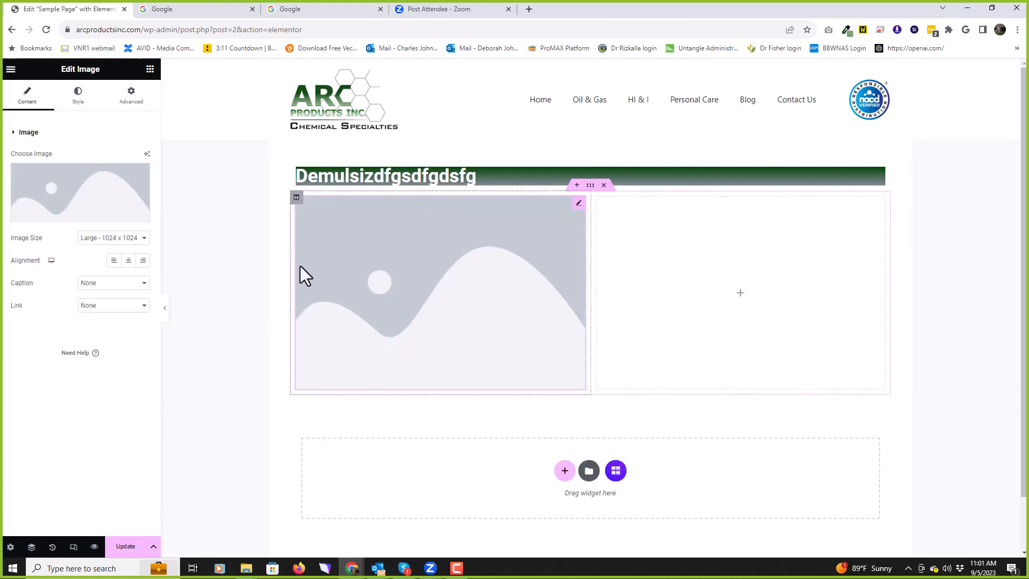
Step: Drop a Text Editor widget with lorem ipsum text into the right column beside the image
{"action": "left_click", "coordinate": [716, 246]}
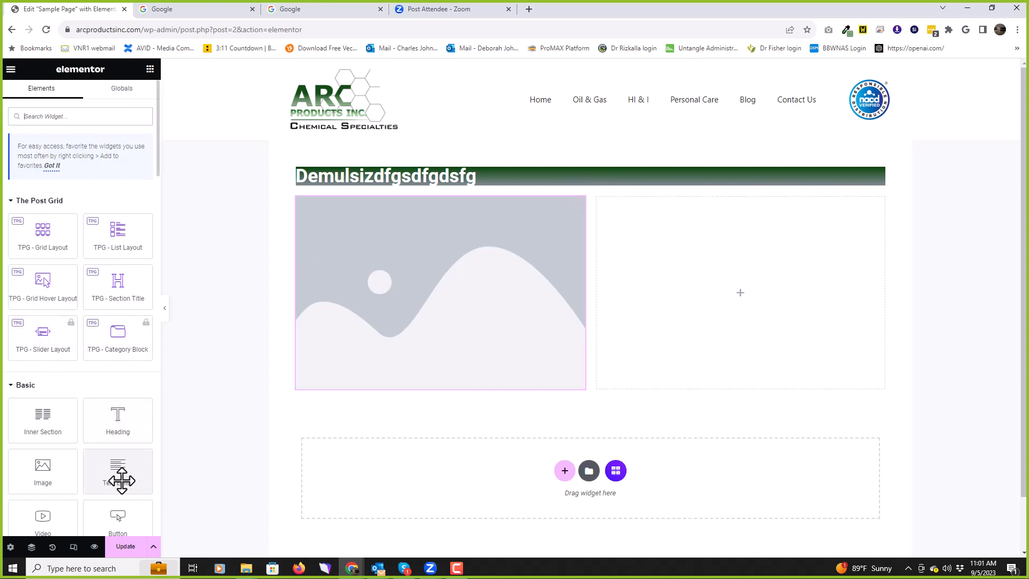
{"action": "left_click_drag", "start_coordinate": [119, 476], "coordinate": [718, 282]}
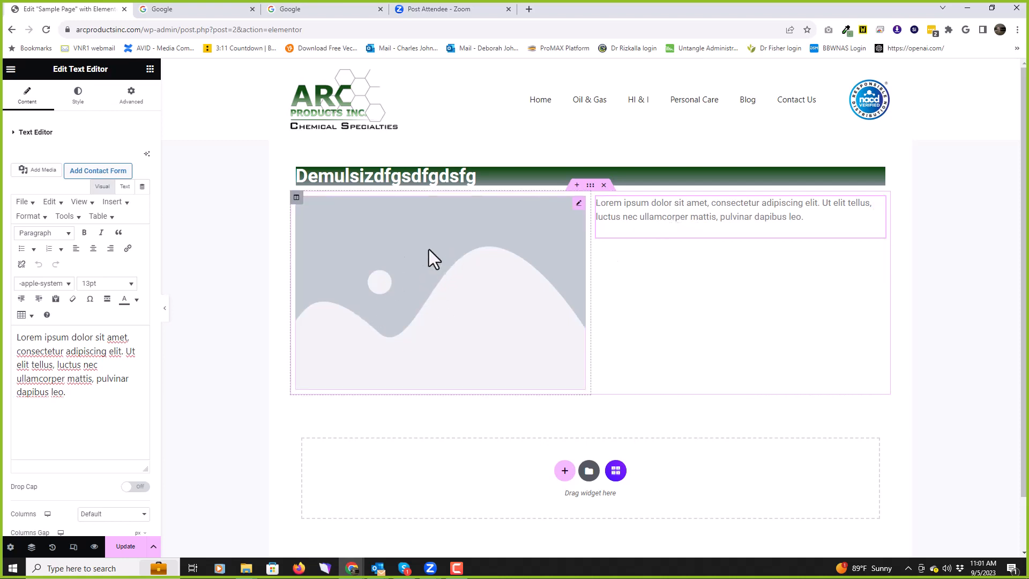
{"action": "left_click", "coordinate": [412, 275]}
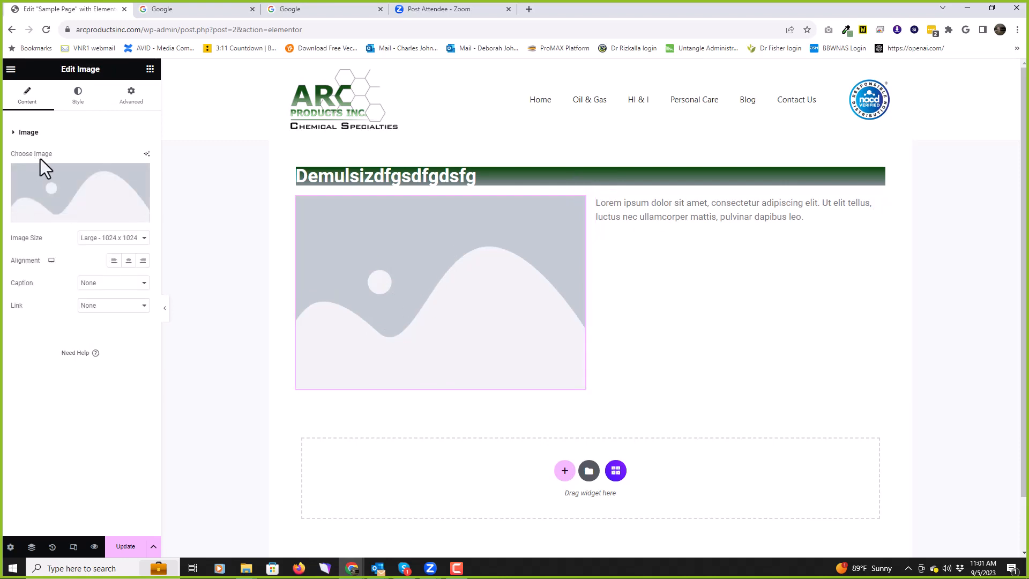
Step: Set the Image widget to the powder-bowl photo from the Media Library, at Large 1024x1024
{"action": "left_click", "coordinate": [82, 182]}
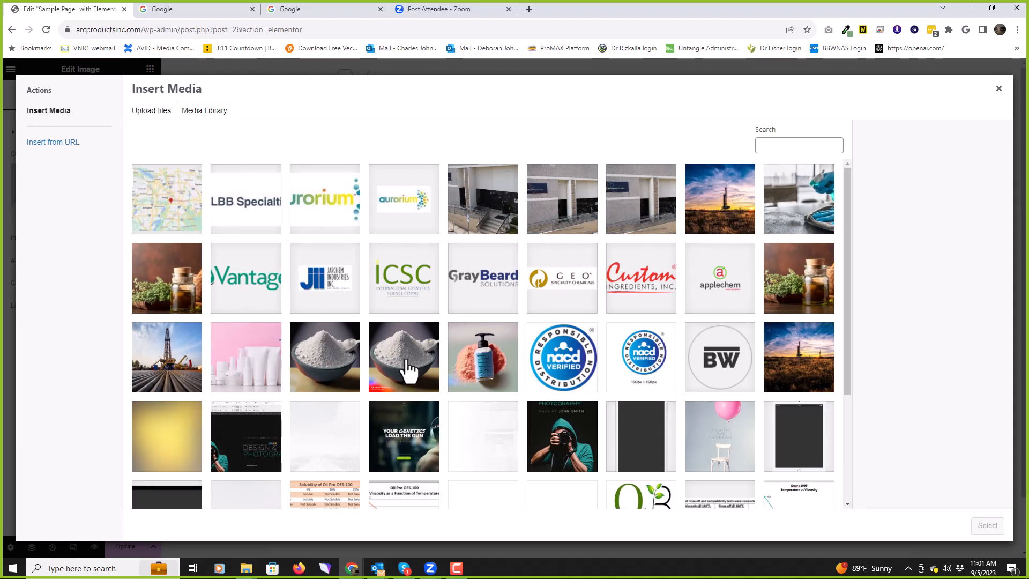
{"action": "left_click", "coordinate": [409, 376]}
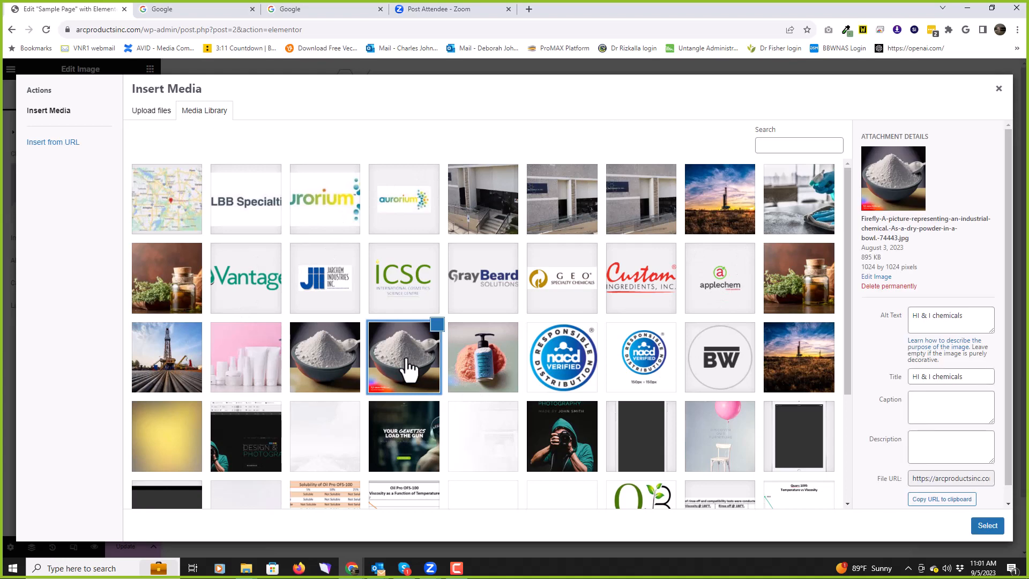
{"action": "left_click", "coordinate": [991, 526]}
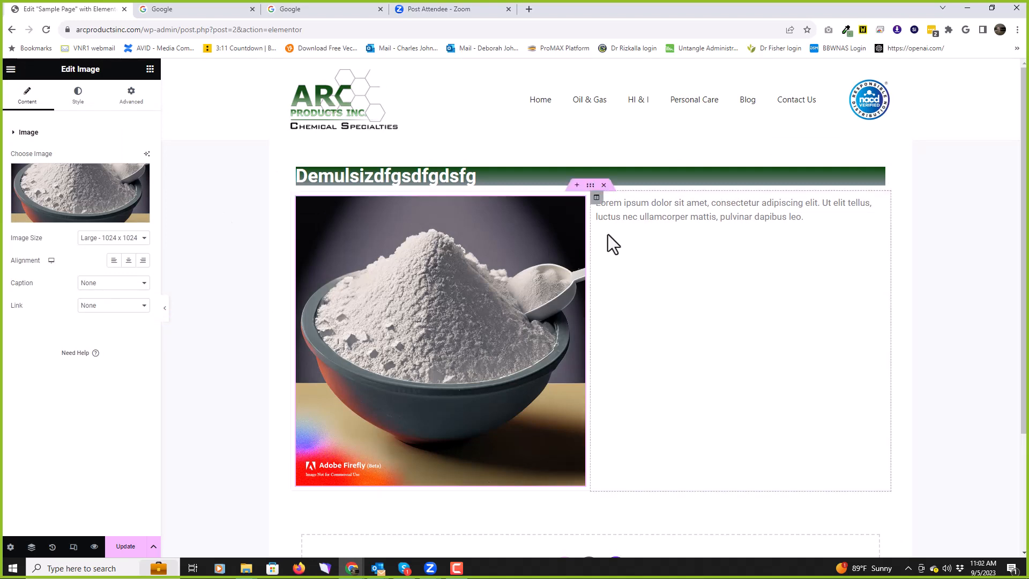
{"action": "left_click", "coordinate": [704, 216]}
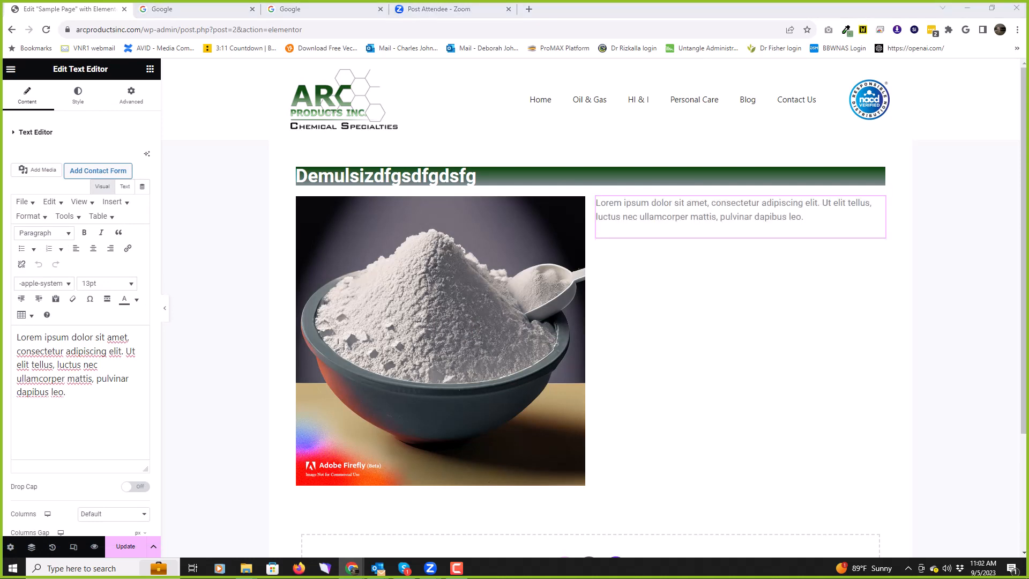
Step: Replace the lorem ipsum with the pasted Plugins and Users explanation in the right-column text block
{"action": "left_click", "coordinate": [656, 206]}
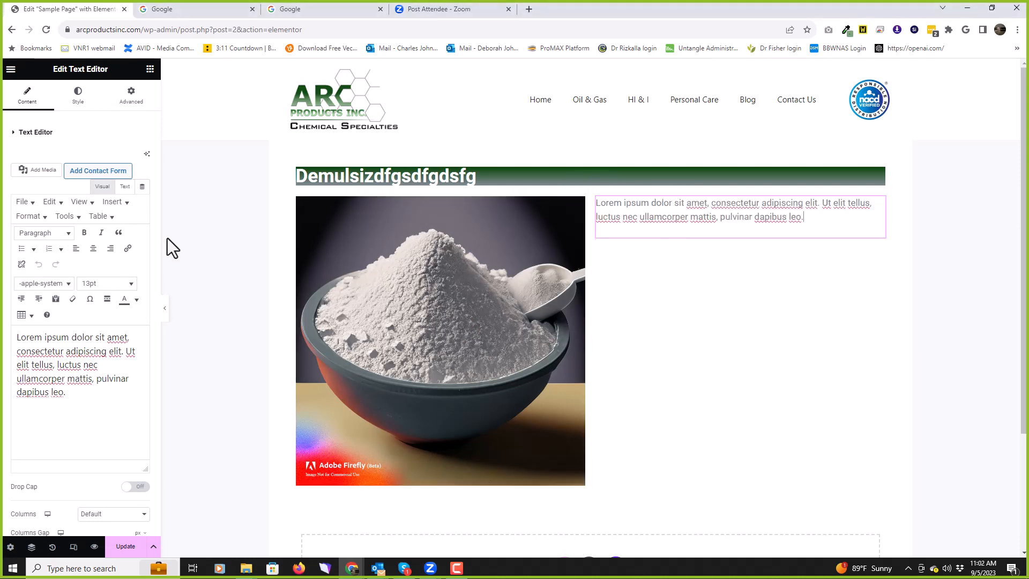
{"action": "left_click_drag", "start_coordinate": [16, 335], "coordinate": [110, 416]}
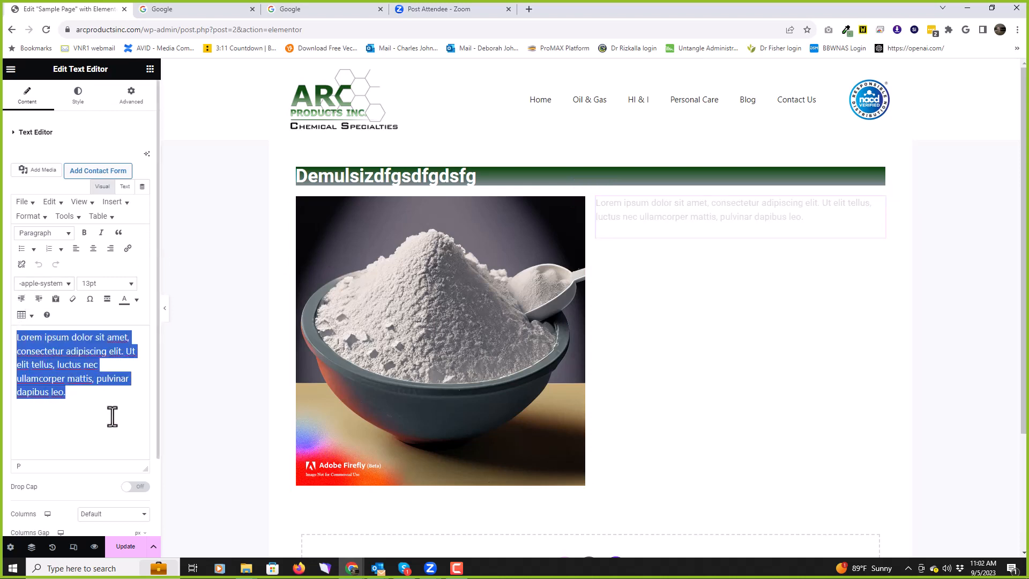
{"action": "key", "text": "ctrl+v"}
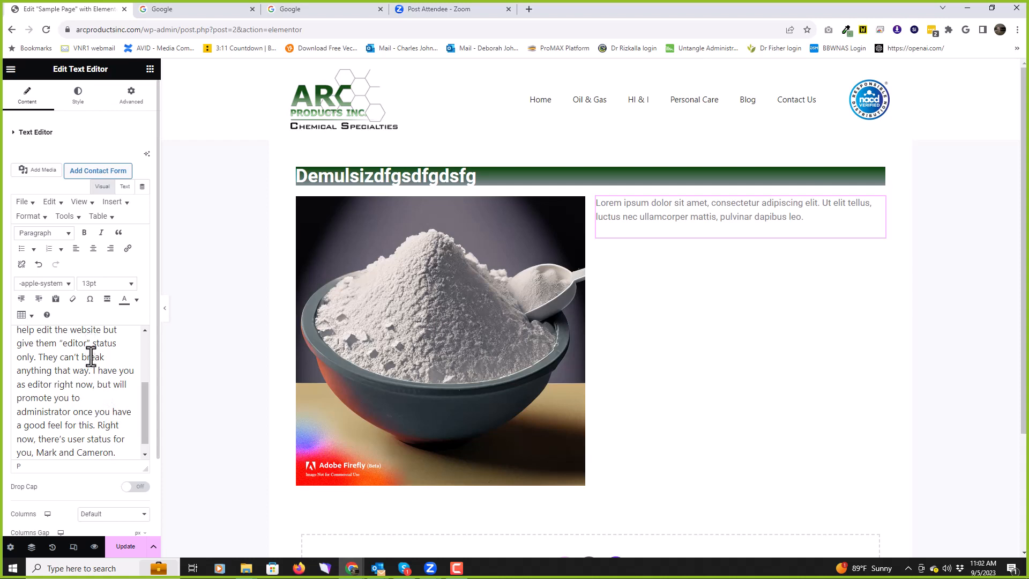
{"action": "scroll", "coordinate": [88, 360], "scroll_direction": "up", "scroll_amount": 1}
{"action": "scroll", "coordinate": [88, 361], "scroll_direction": "up", "scroll_amount": 1}
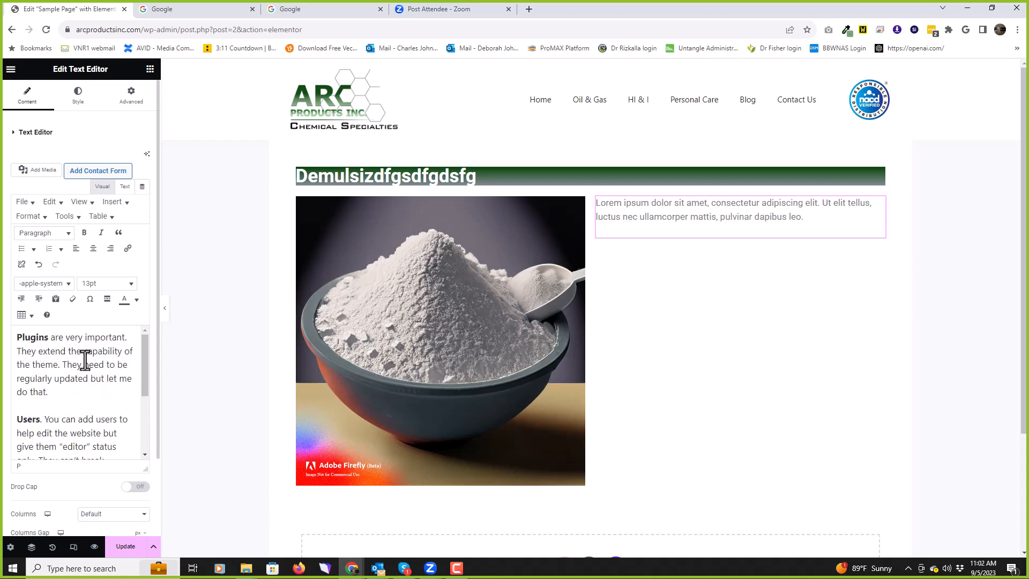
{"action": "scroll", "coordinate": [85, 360], "scroll_direction": "down", "scroll_amount": 2}
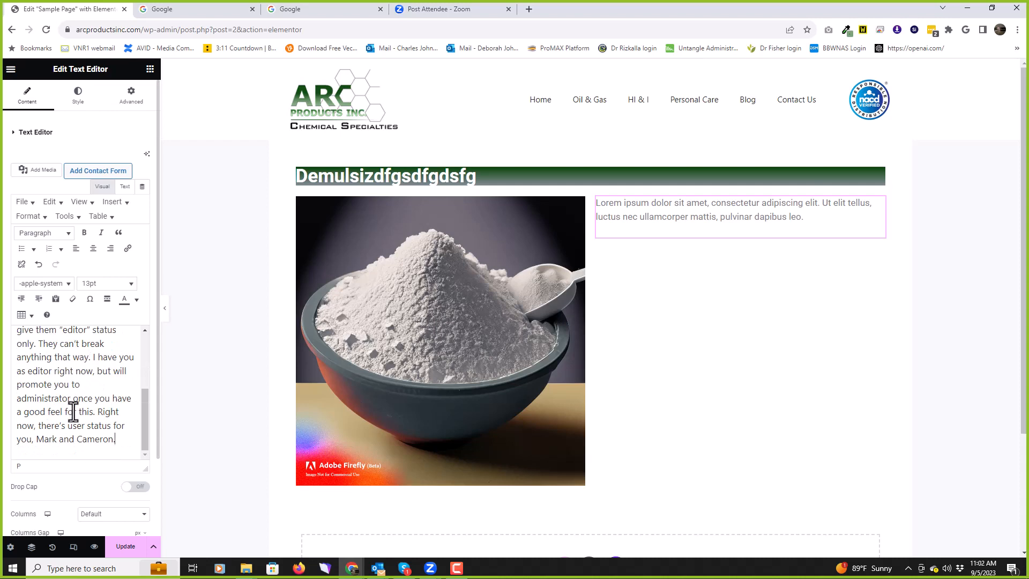
{"action": "scroll", "coordinate": [80, 391], "scroll_direction": "up", "scroll_amount": 2}
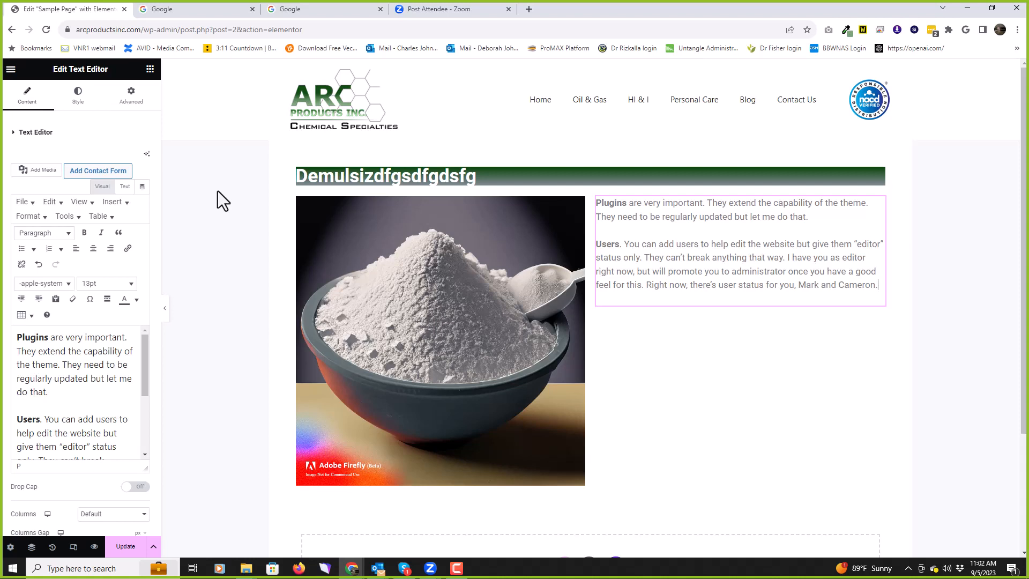
{"action": "left_click", "coordinate": [444, 269]}
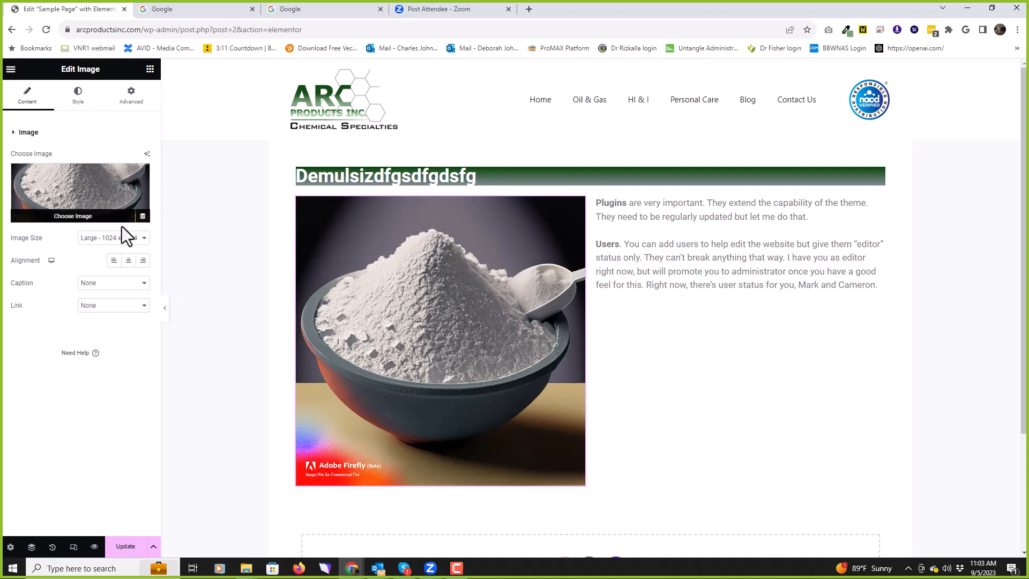
Step: Resize the powder-bowl image to Thumbnail 150 x 150 and keep it centred after trying left and right
{"action": "left_click", "coordinate": [119, 241]}
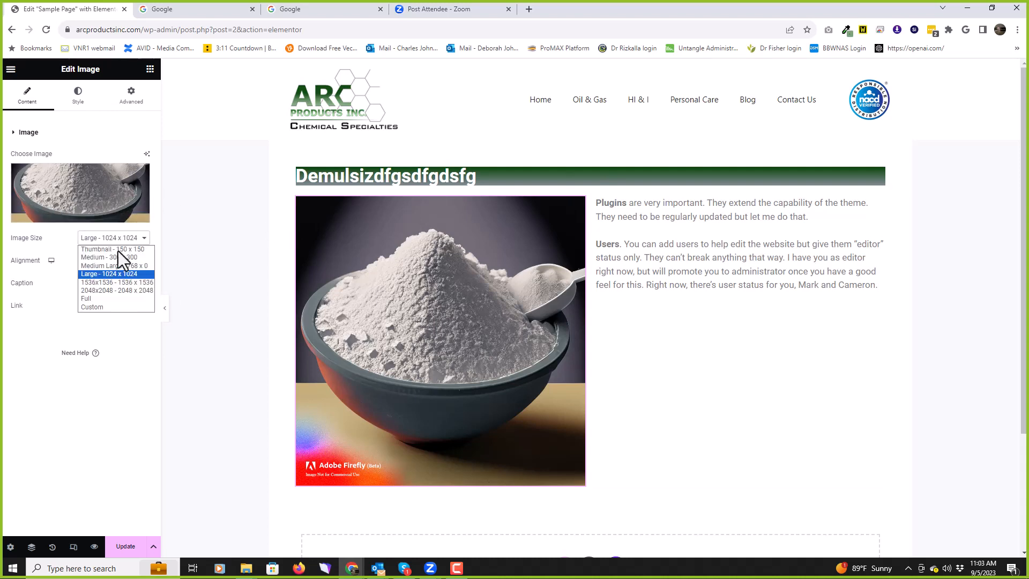
{"action": "left_click", "coordinate": [111, 296]}
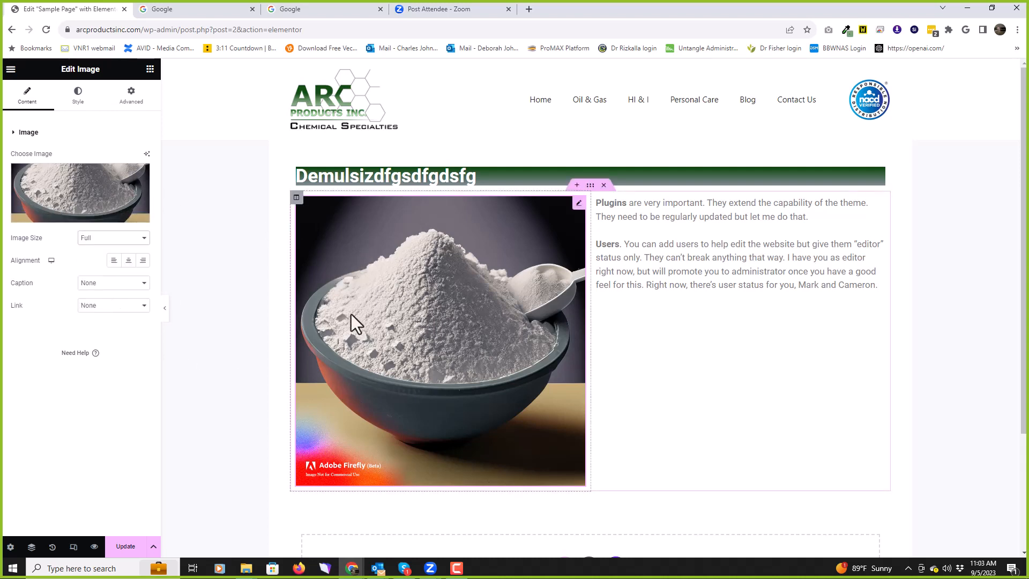
{"action": "left_click", "coordinate": [123, 239]}
{"action": "left_click", "coordinate": [126, 249]}
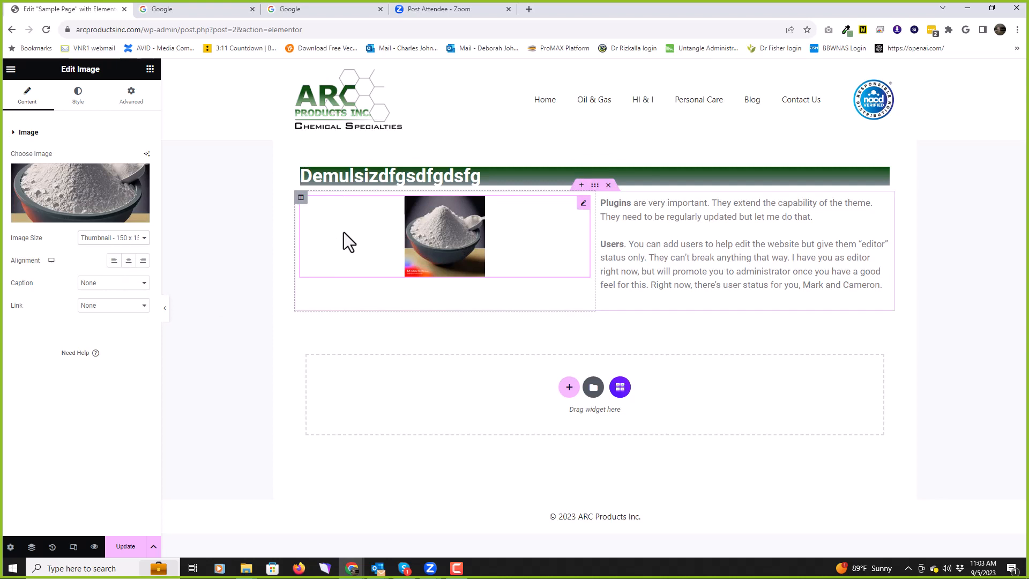
{"action": "left_click", "coordinate": [114, 261]}
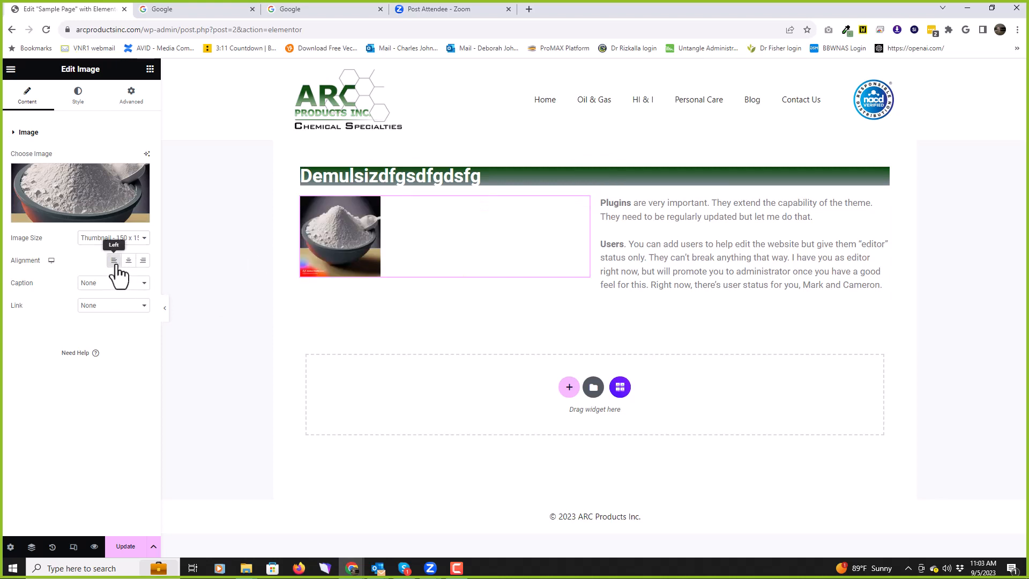
{"action": "left_click", "coordinate": [129, 261]}
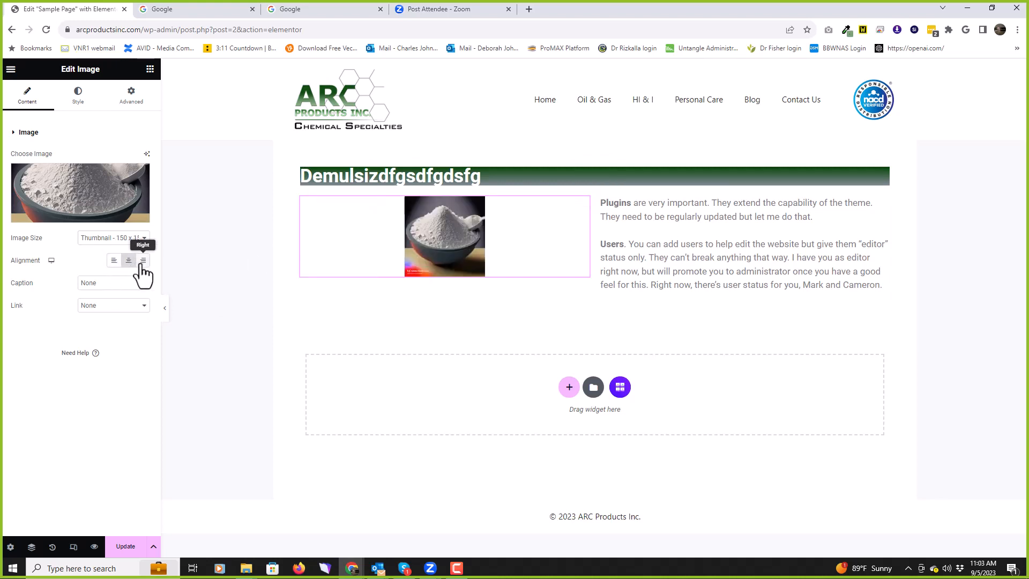
{"action": "left_click", "coordinate": [143, 261]}
{"action": "left_click", "coordinate": [128, 261]}
{"action": "left_click", "coordinate": [150, 70]}
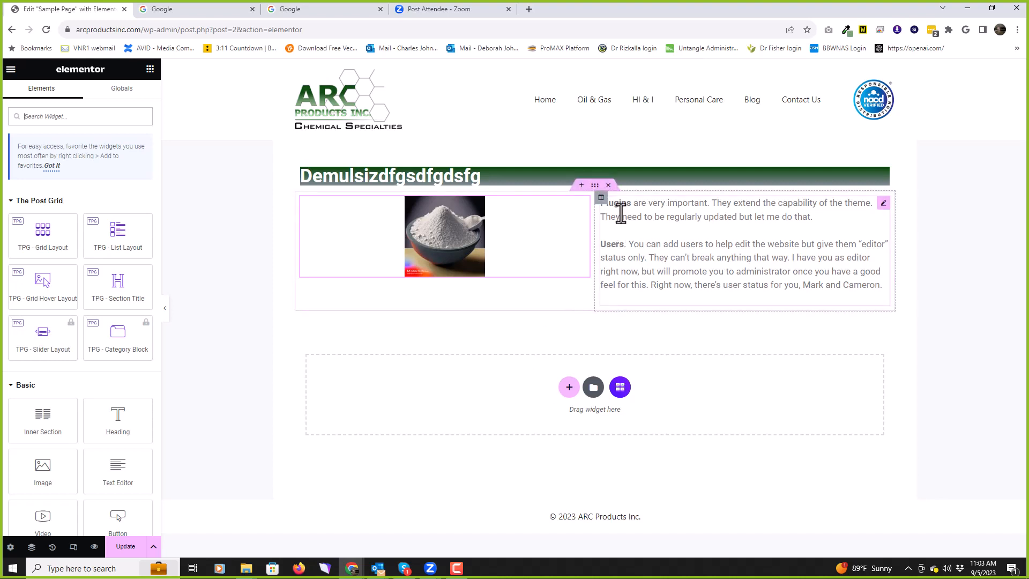
{"action": "left_click", "coordinate": [883, 204]}
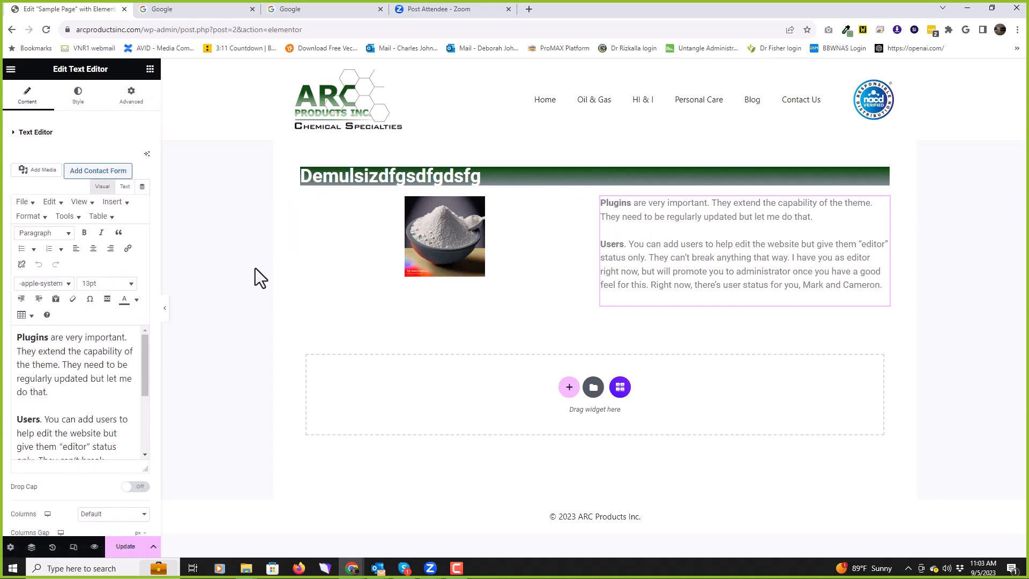
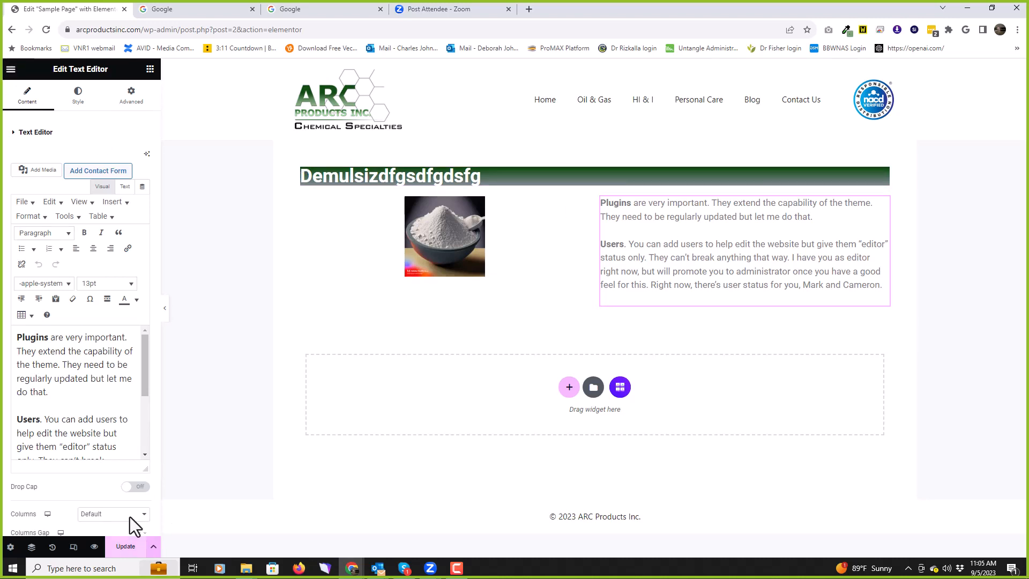
Step: Exit the Elementor editor for Sample Page without saving, confirming Leave in the warning
{"action": "left_click", "coordinate": [11, 70]}
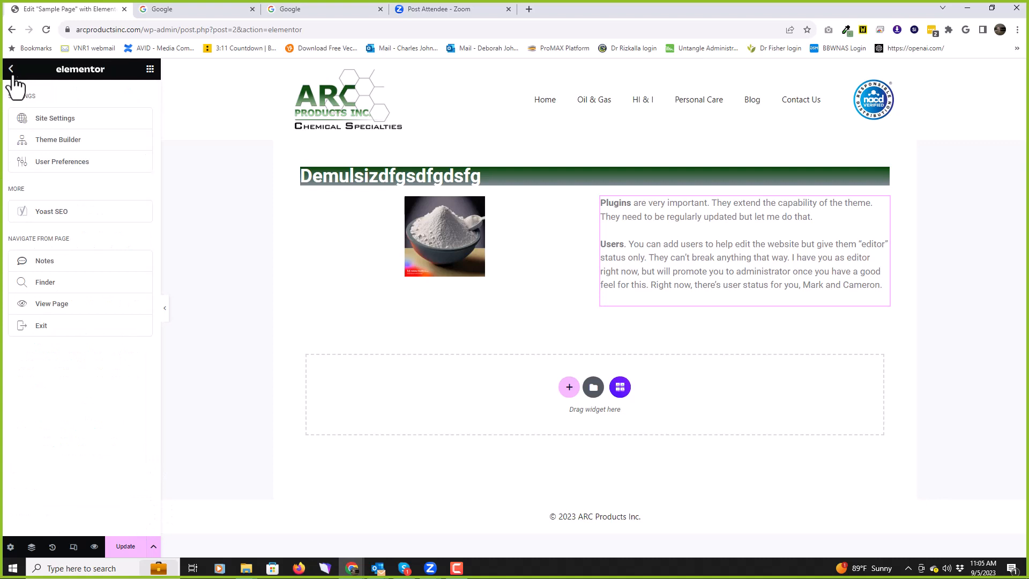
{"action": "left_click", "coordinate": [41, 327]}
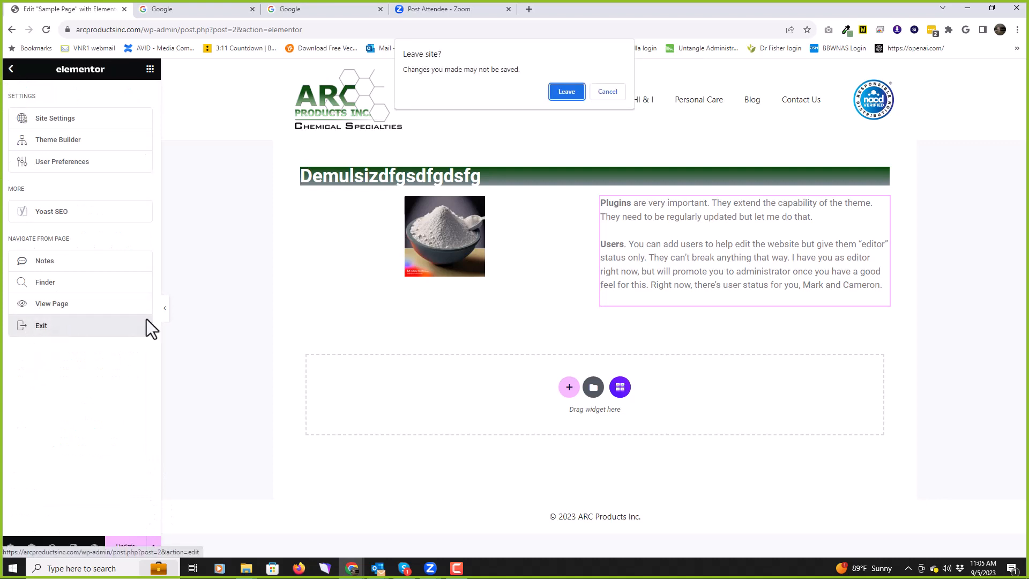
{"action": "left_click", "coordinate": [564, 94]}
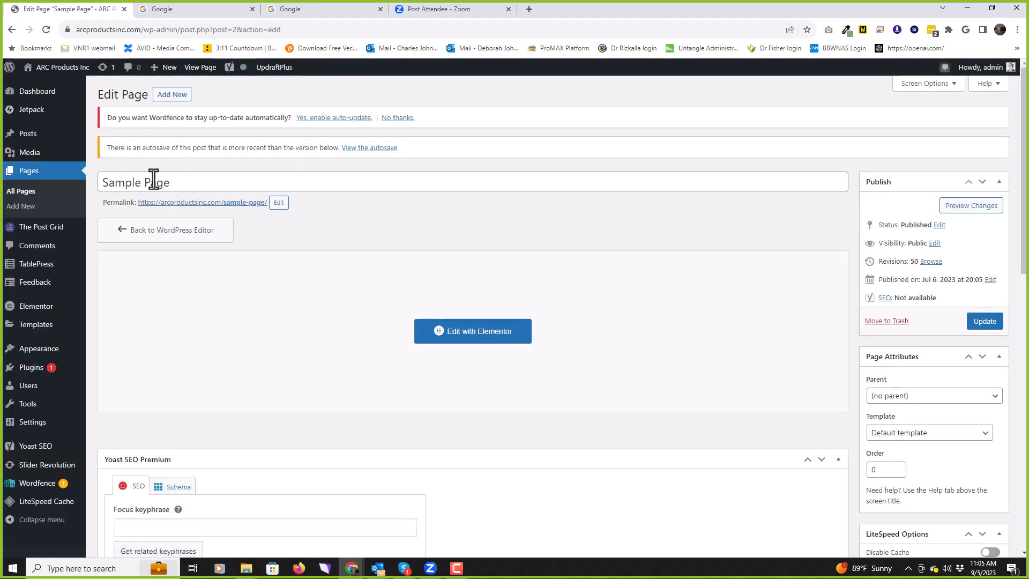
Step: Show the All Pages list with its 22 pages
{"action": "left_click", "coordinate": [37, 172]}
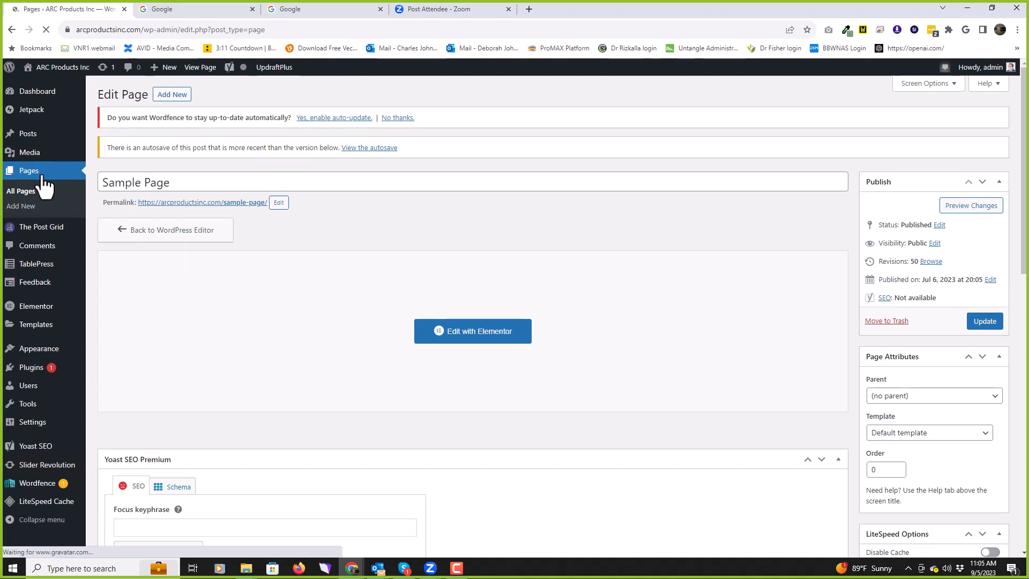
{"action": "mouse_move", "coordinate": [27, 308]}
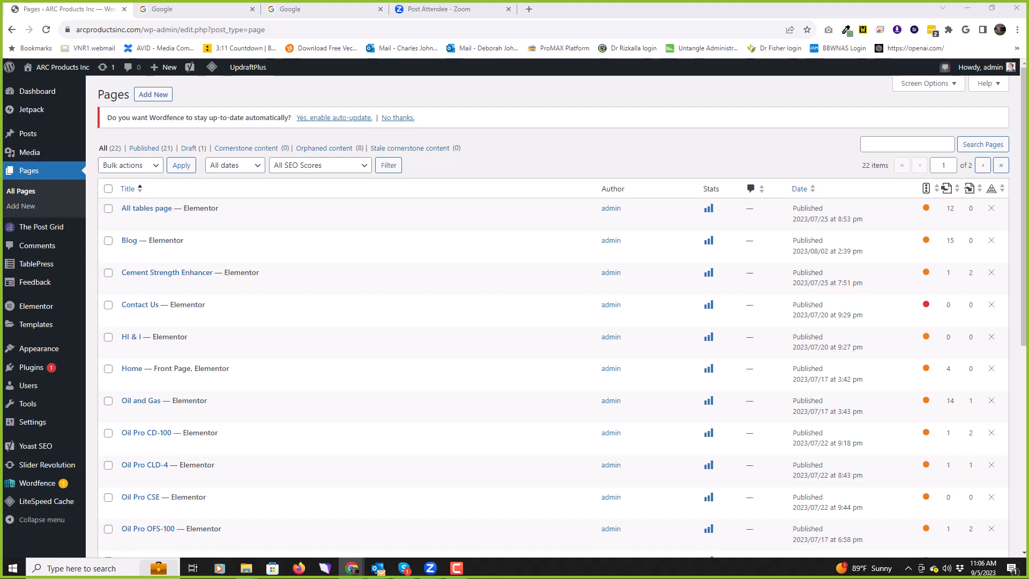
{"action": "mouse_move", "coordinate": [39, 332]}
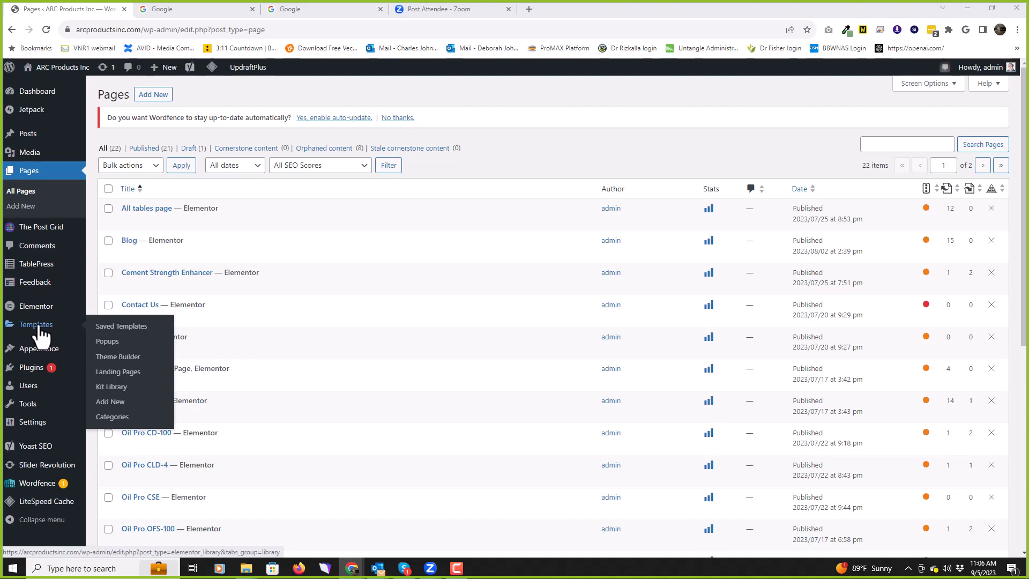
{"action": "mouse_move", "coordinate": [34, 356]}
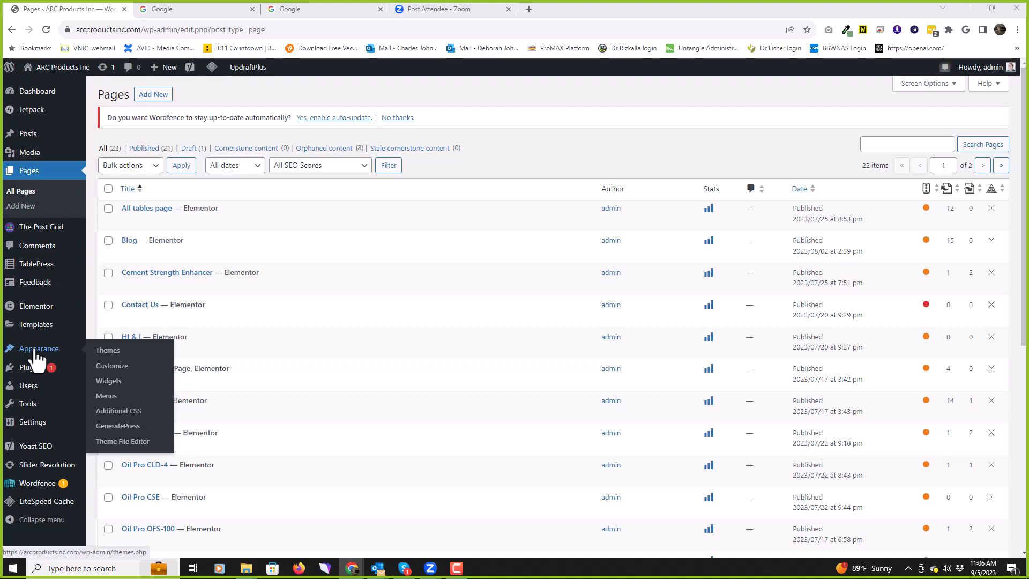
Step: Open Appearance > Themes, listing 3 themes with GeneratePress Child active
{"action": "left_click", "coordinate": [115, 353]}
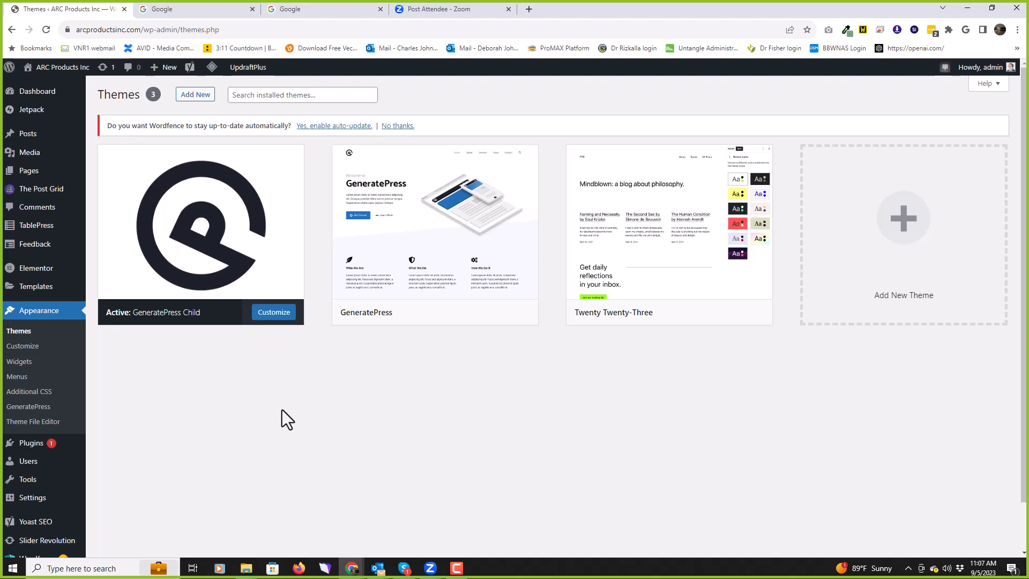
Step: Review Menu 1's items and settings, then go to the Installed Plugins list
{"action": "left_click", "coordinate": [16, 376]}
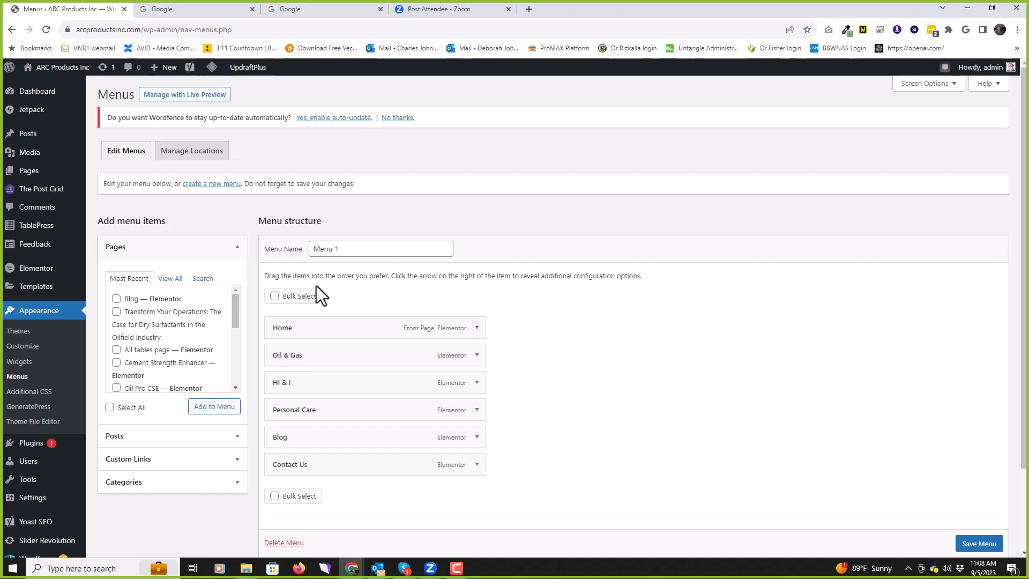
{"action": "scroll", "coordinate": [39, 360], "scroll_direction": "down", "scroll_amount": 1}
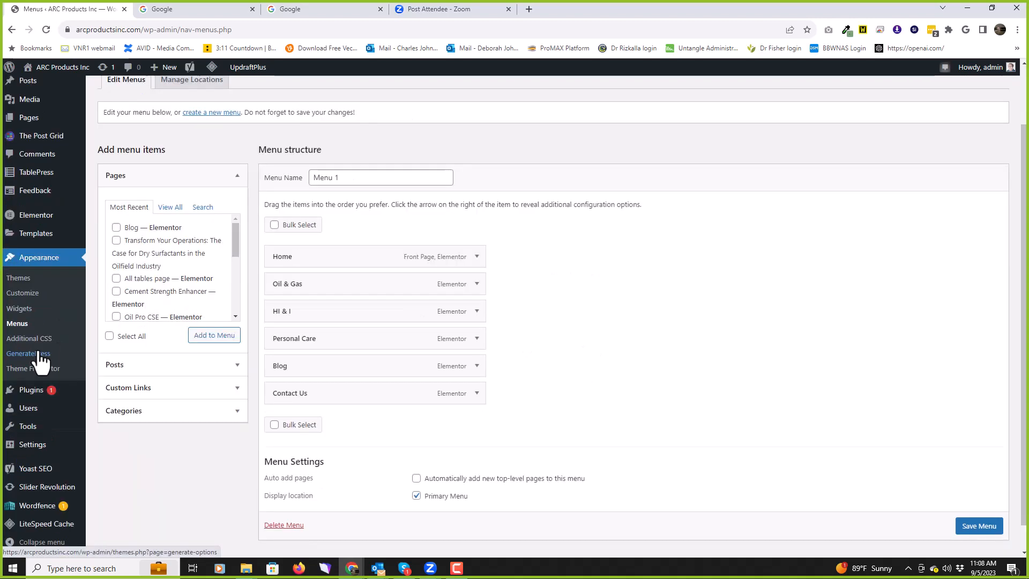
{"action": "left_click", "coordinate": [33, 394]}
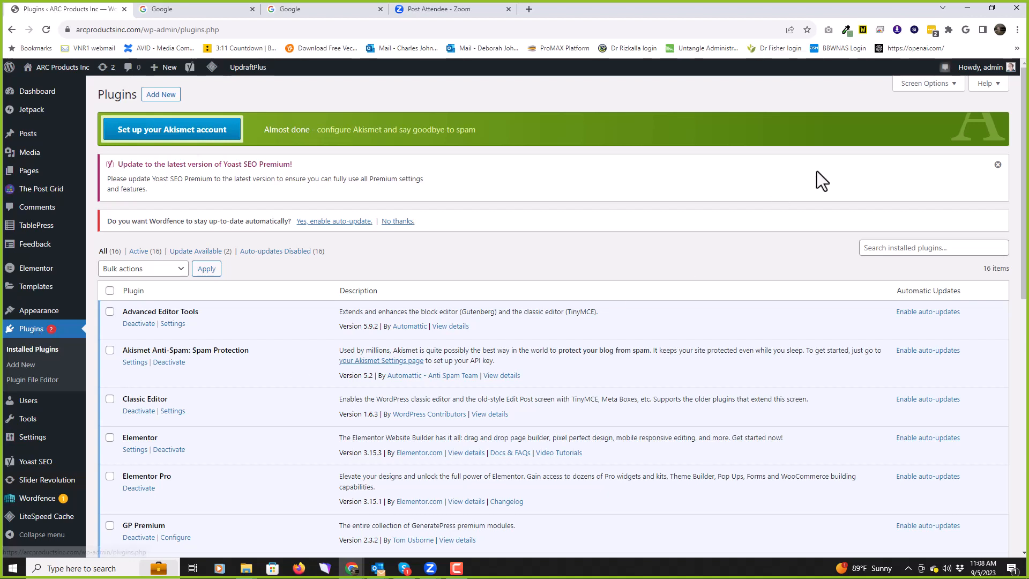
Step: Scroll the 16 plugins down to the Yoast SEO and Yoast SEO Premium 21.1 update notices
{"action": "scroll", "coordinate": [767, 189], "scroll_direction": "down", "scroll_amount": 1}
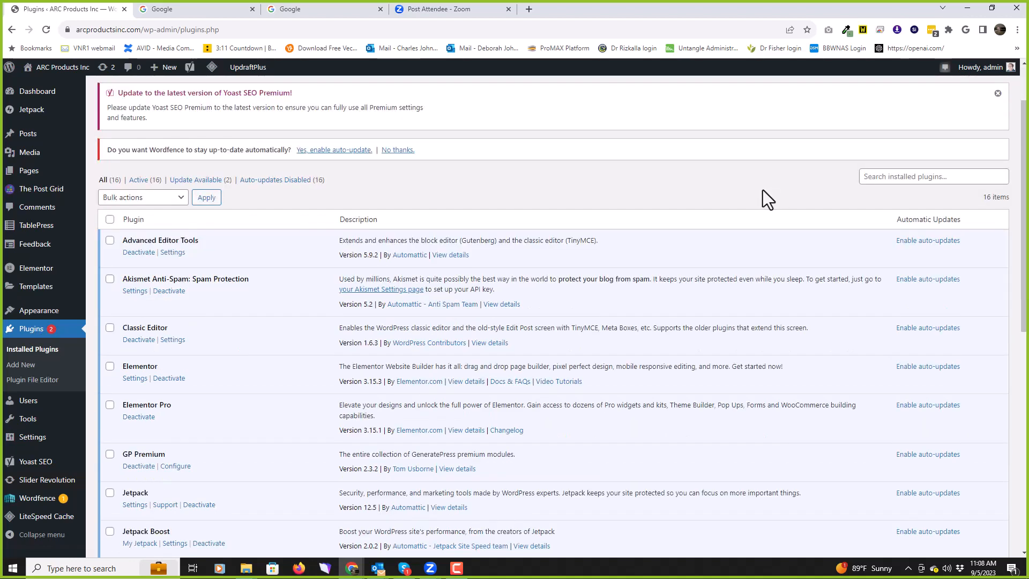
{"action": "scroll", "coordinate": [565, 206], "scroll_direction": "down", "scroll_amount": 1}
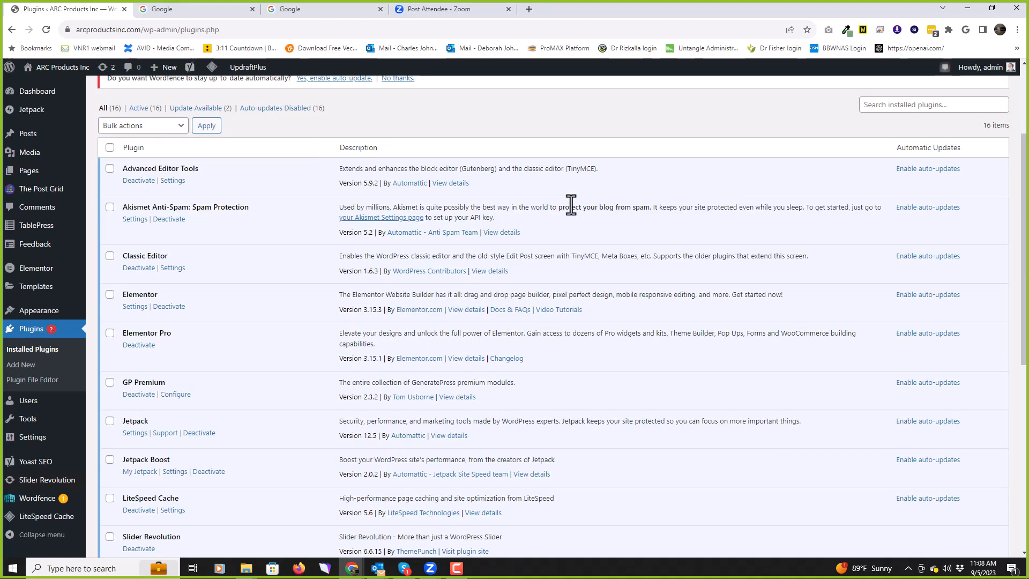
{"action": "scroll", "coordinate": [571, 205], "scroll_direction": "down", "scroll_amount": 5}
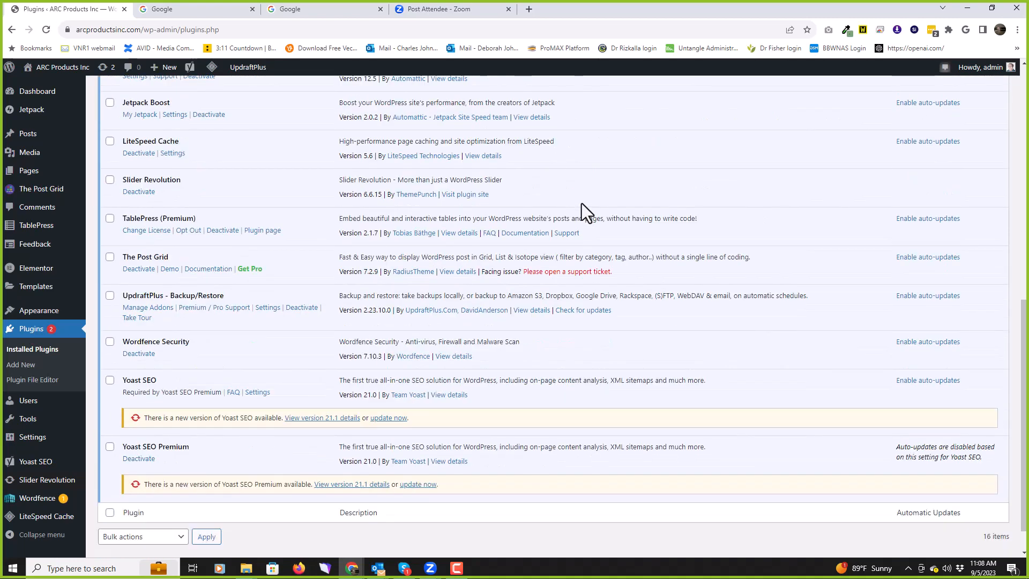
{"action": "scroll", "coordinate": [585, 212], "scroll_direction": "down", "scroll_amount": 1}
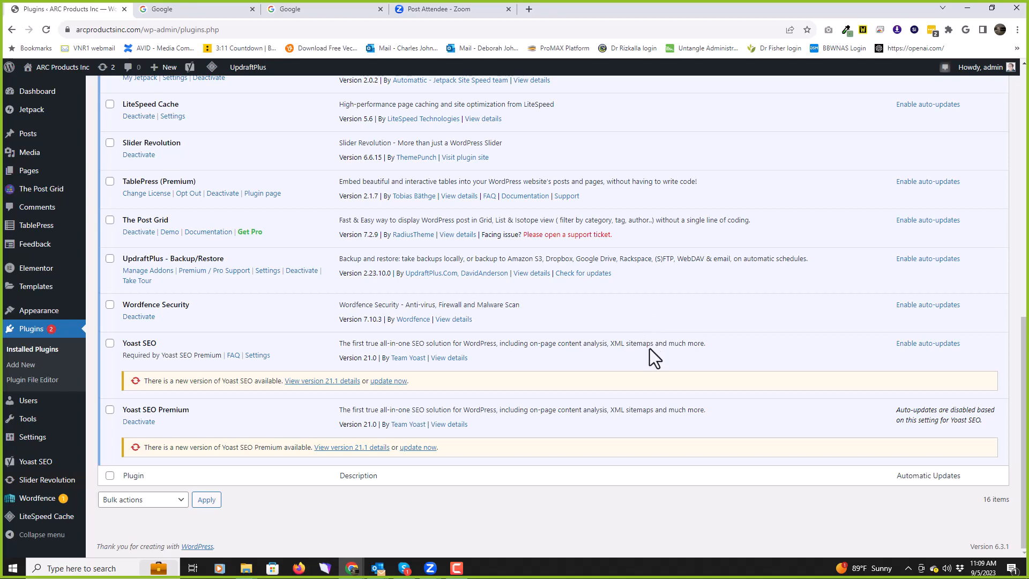
{"action": "scroll", "coordinate": [655, 355], "scroll_direction": "up", "scroll_amount": 3}
{"action": "scroll", "coordinate": [655, 355], "scroll_direction": "up", "scroll_amount": 3}
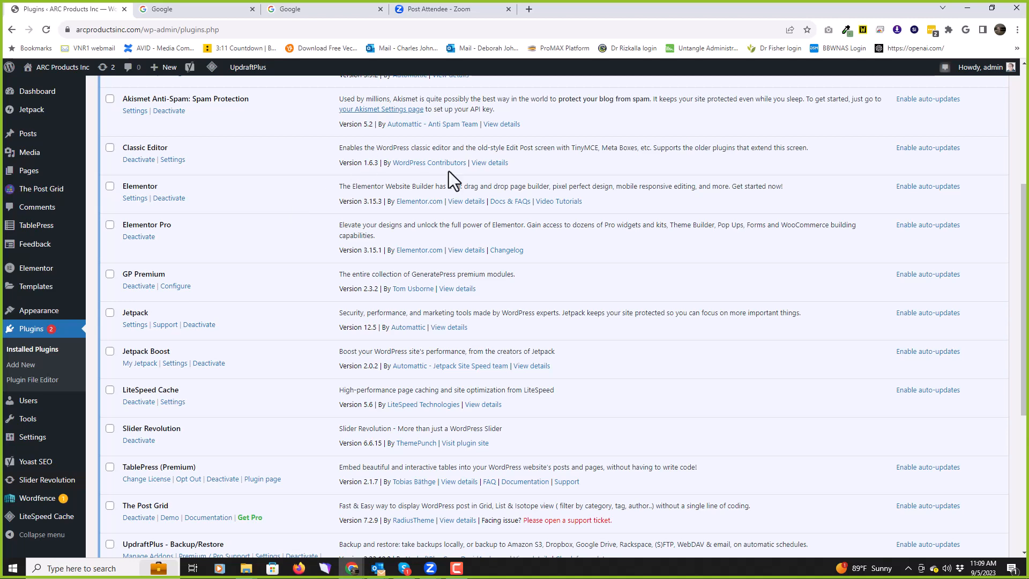
{"action": "scroll", "coordinate": [608, 276], "scroll_direction": "down", "scroll_amount": 5}
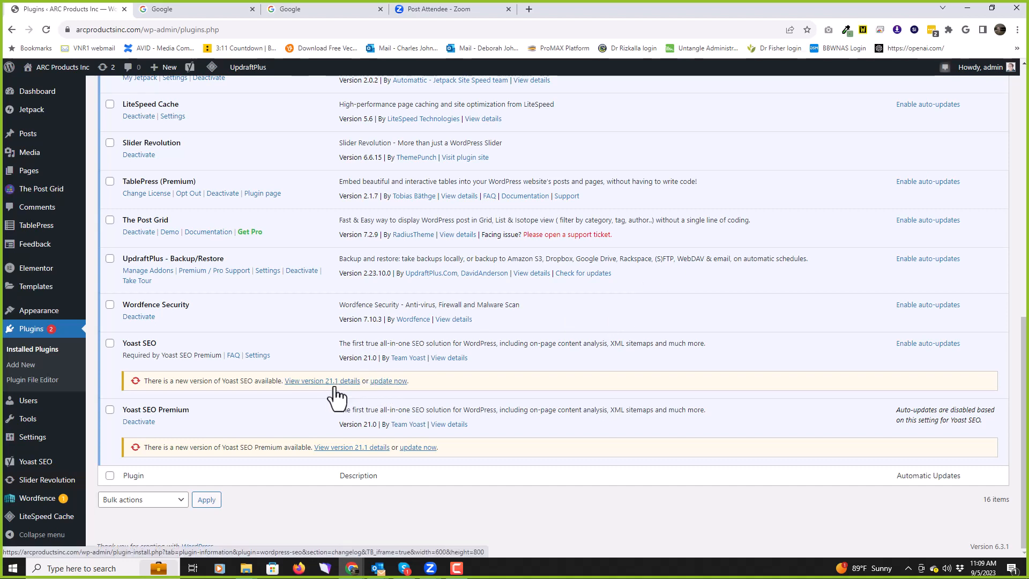
Step: Update Yoast SEO and Yoast SEO Premium from 21.0 to 21.1
{"action": "left_click", "coordinate": [388, 381]}
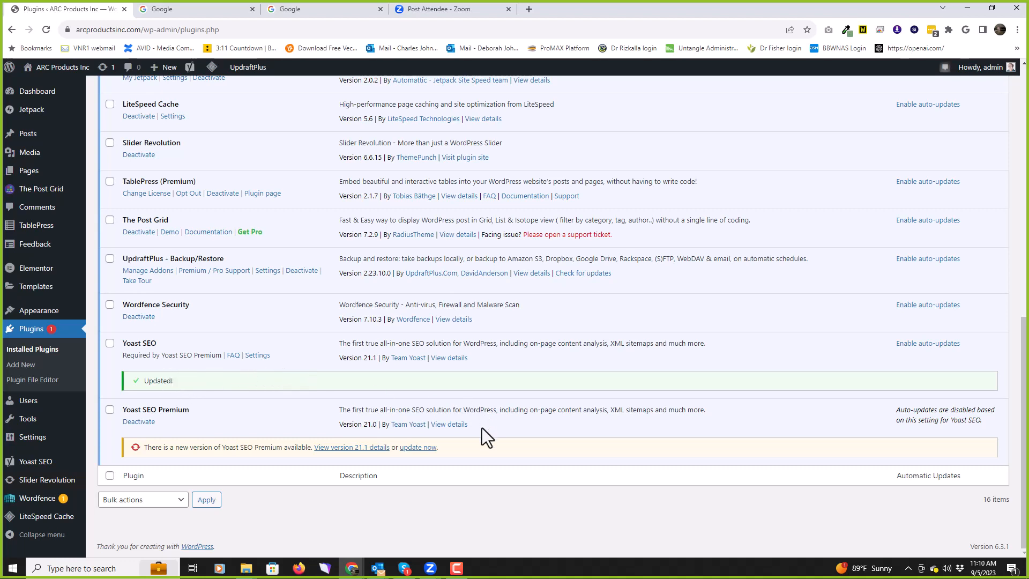
{"action": "left_click", "coordinate": [416, 448]}
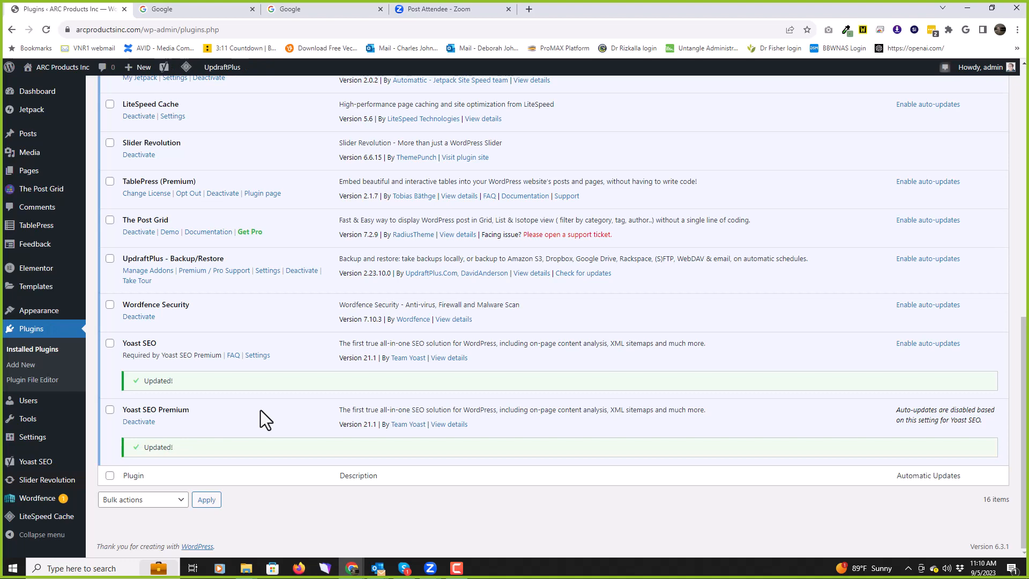
{"action": "scroll", "coordinate": [236, 419], "scroll_direction": "up", "scroll_amount": 8}
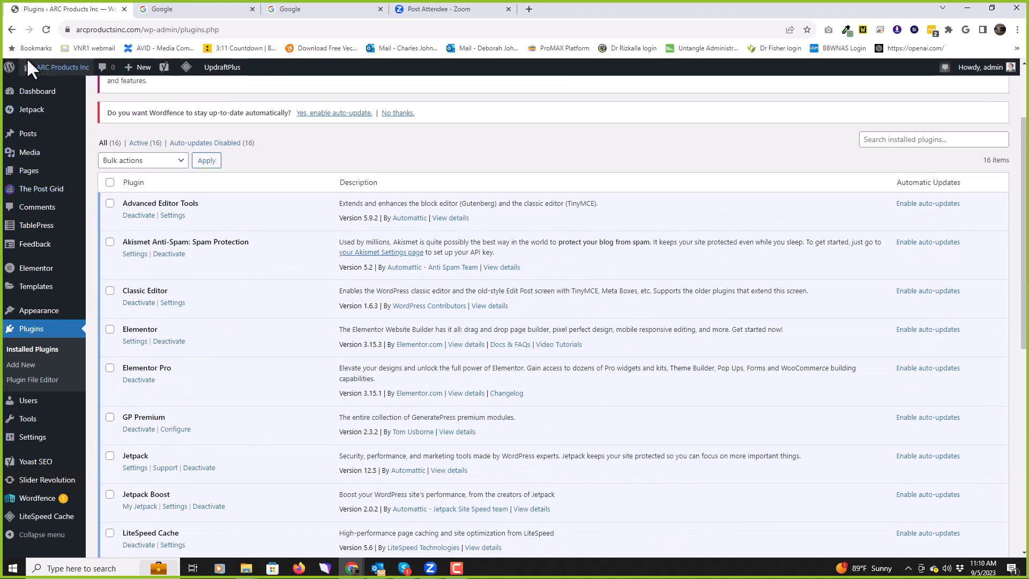
Step: Glance at the live site's homepage, then return to the admin dashboard
{"action": "left_click", "coordinate": [44, 71]}
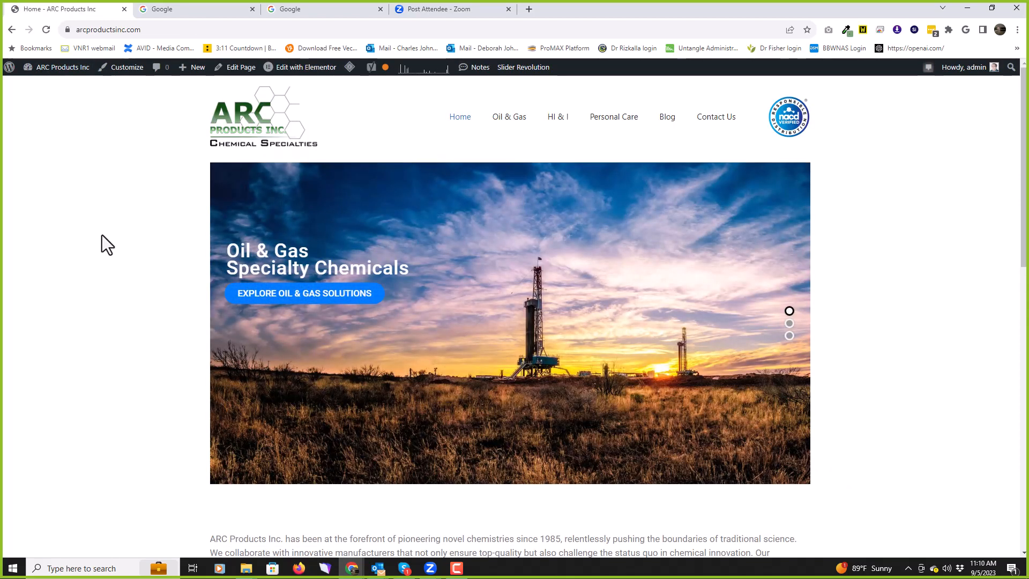
{"action": "scroll", "coordinate": [102, 236], "scroll_direction": "down", "scroll_amount": 7}
{"action": "scroll", "coordinate": [102, 236], "scroll_direction": "up", "scroll_amount": 7}
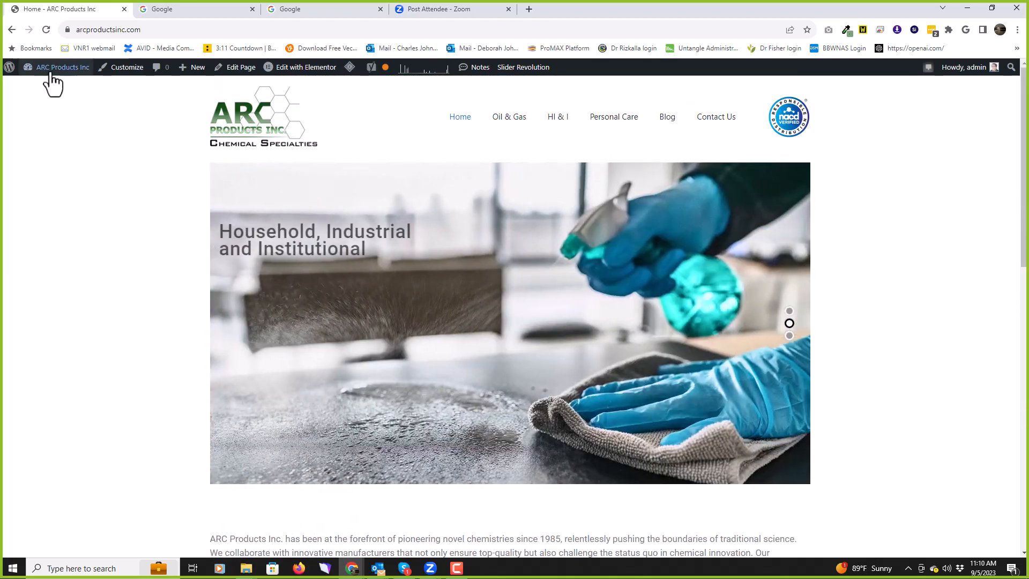
{"action": "left_click", "coordinate": [41, 87]}
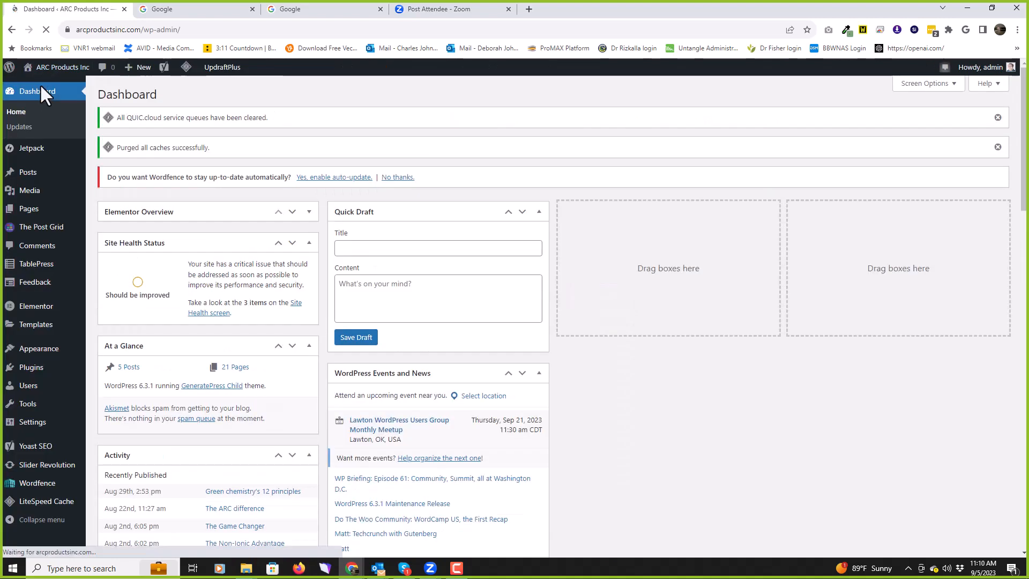
Step: Open All Users, showing 4 users, and start editing one Editor account
{"action": "mouse_move", "coordinate": [19, 267]}
{"action": "scroll", "coordinate": [18, 273], "scroll_direction": "down", "scroll_amount": 1}
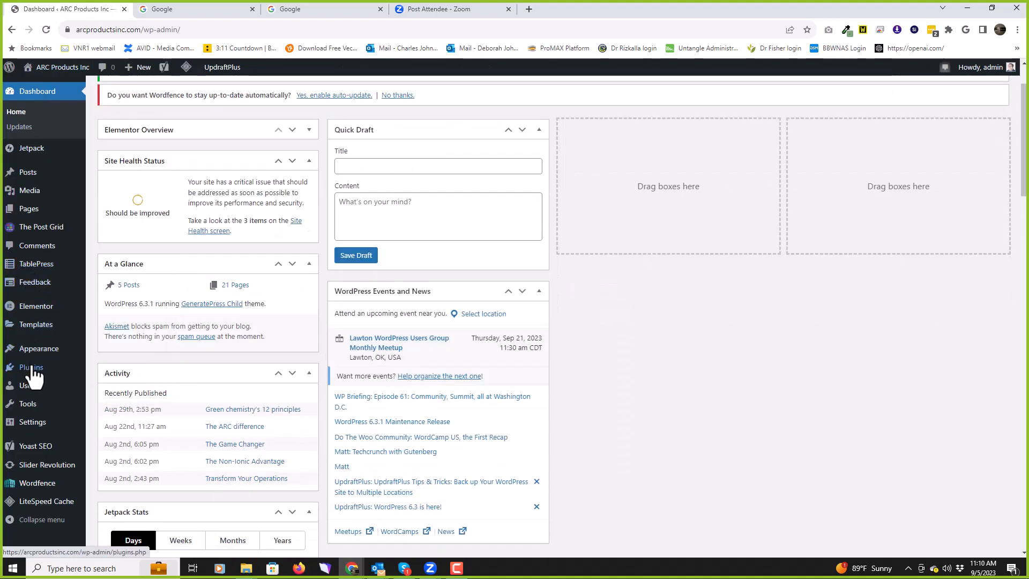
{"action": "mouse_move", "coordinate": [36, 410]}
{"action": "mouse_move", "coordinate": [34, 378]}
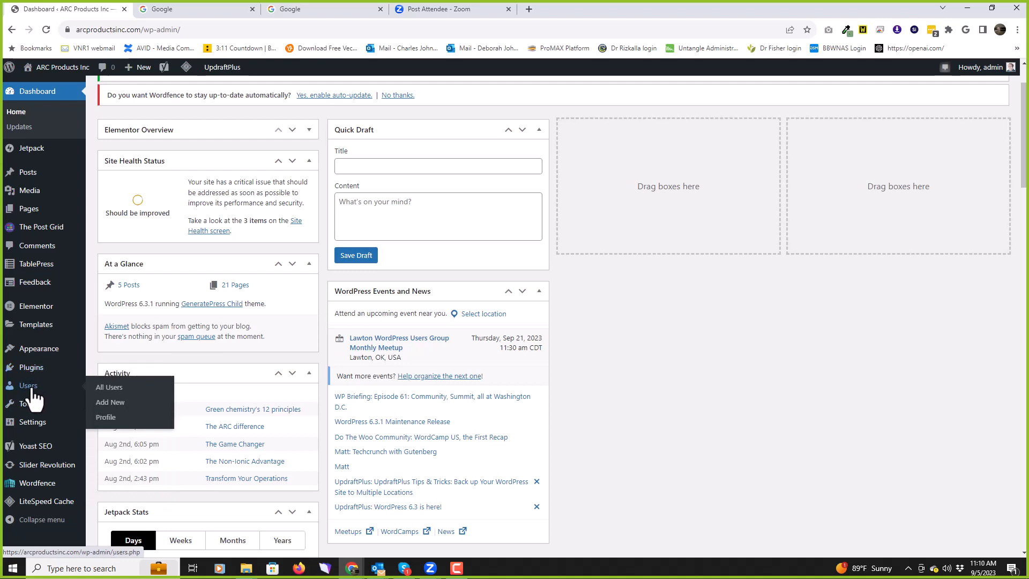
{"action": "left_click", "coordinate": [30, 387]}
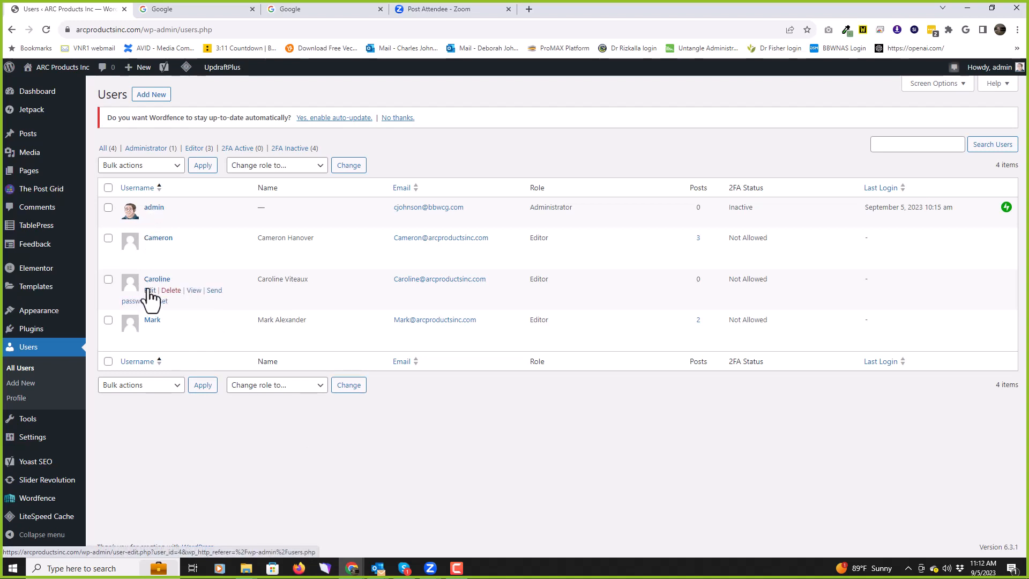
{"action": "left_click", "coordinate": [150, 290]}
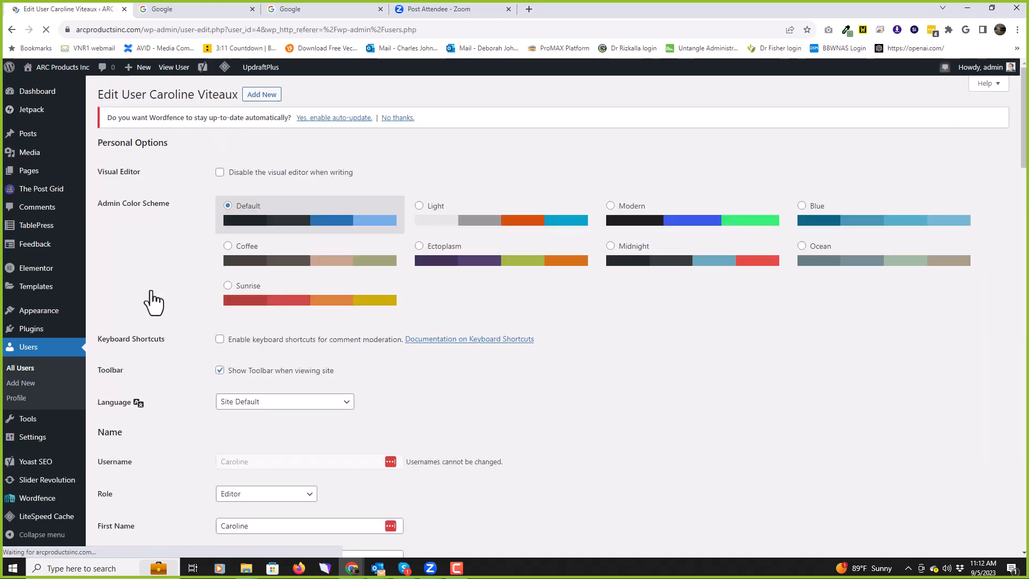
Step: Check the available roles for this user and keep the role as Editor
{"action": "scroll", "coordinate": [186, 261], "scroll_direction": "down", "scroll_amount": 5}
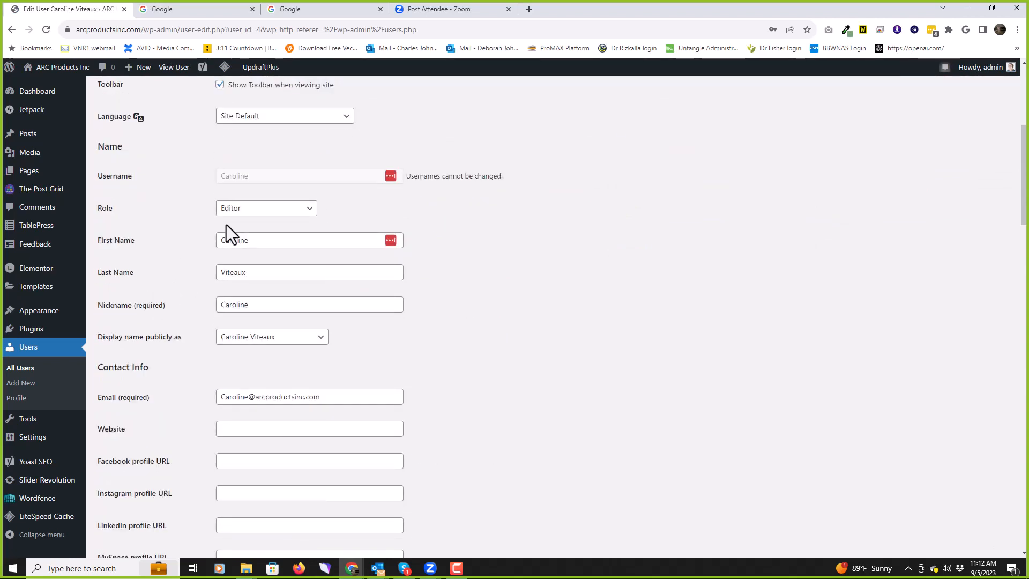
{"action": "left_click", "coordinate": [280, 212]}
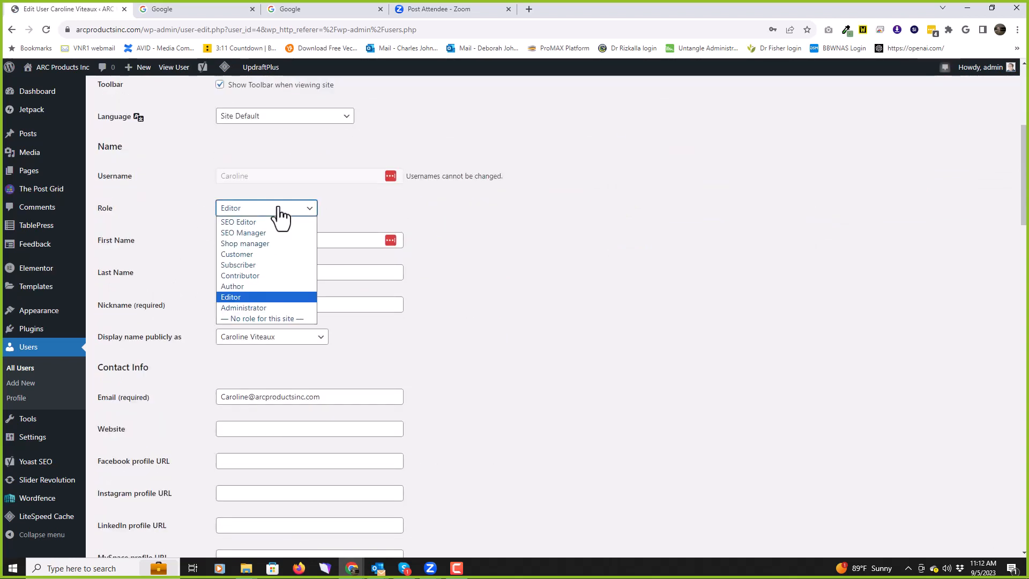
{"action": "left_click", "coordinate": [259, 297]}
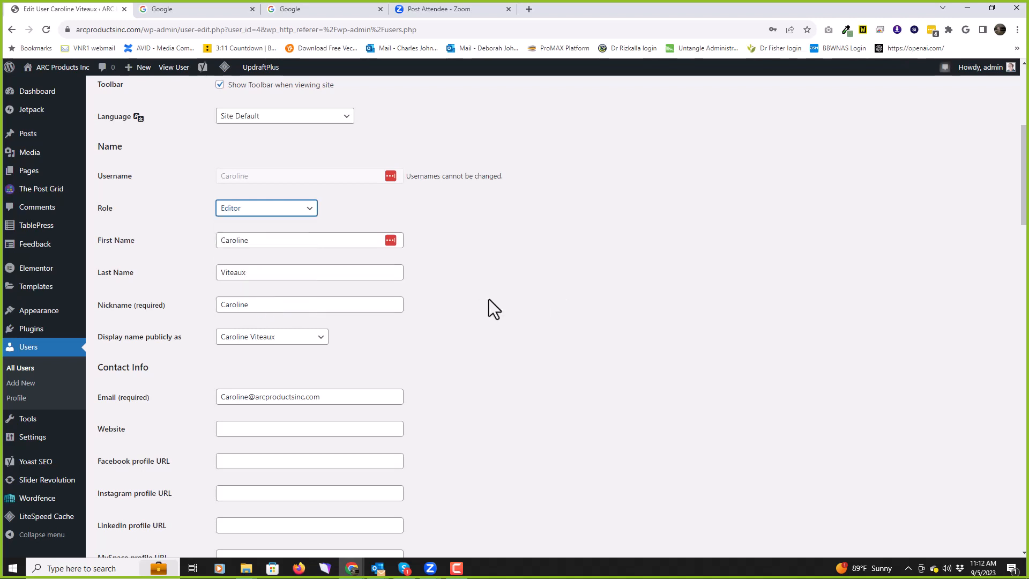
Step: Look over the profile's remaining contact and account fields, then open the Tools page
{"action": "scroll", "coordinate": [505, 298], "scroll_direction": "down", "scroll_amount": 1}
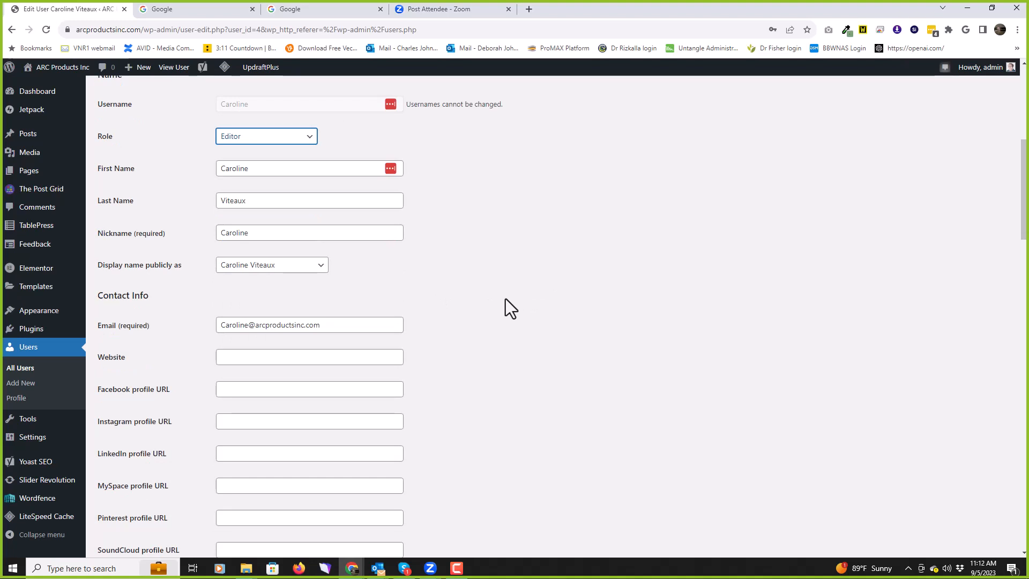
{"action": "scroll", "coordinate": [505, 298], "scroll_direction": "down", "scroll_amount": 1}
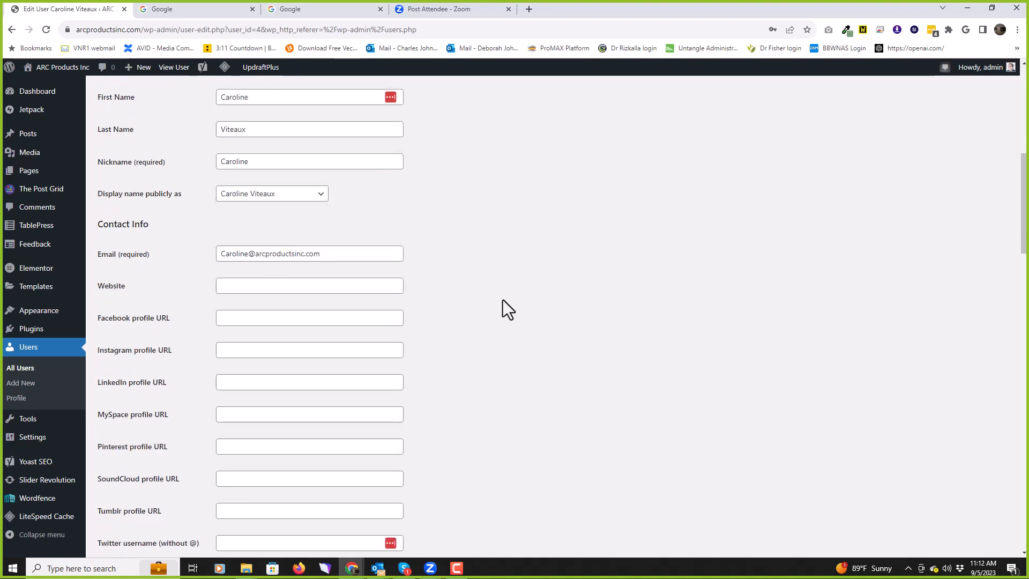
{"action": "scroll", "coordinate": [563, 263], "scroll_direction": "down", "scroll_amount": 5}
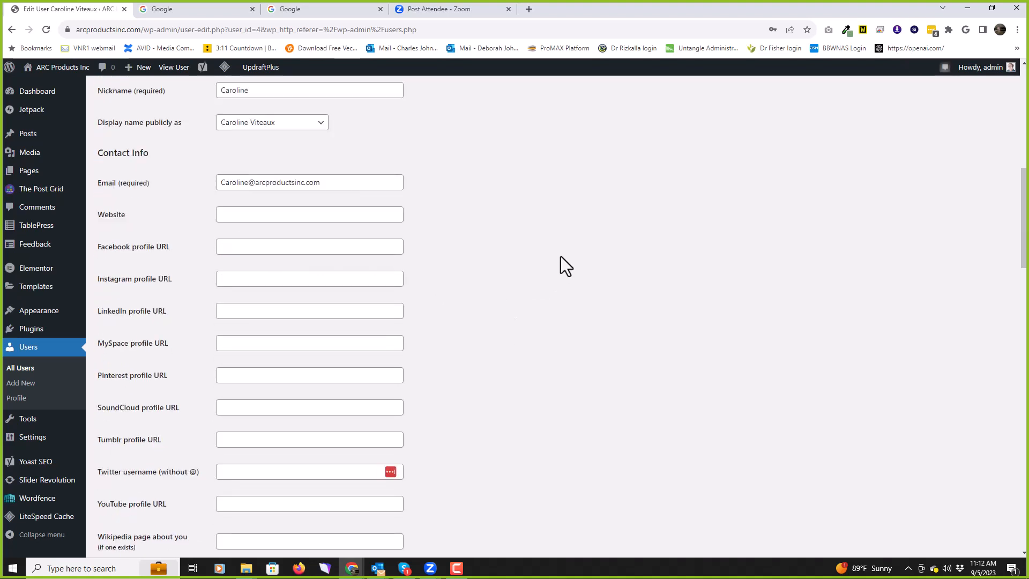
{"action": "scroll", "coordinate": [563, 257], "scroll_direction": "down", "scroll_amount": 5}
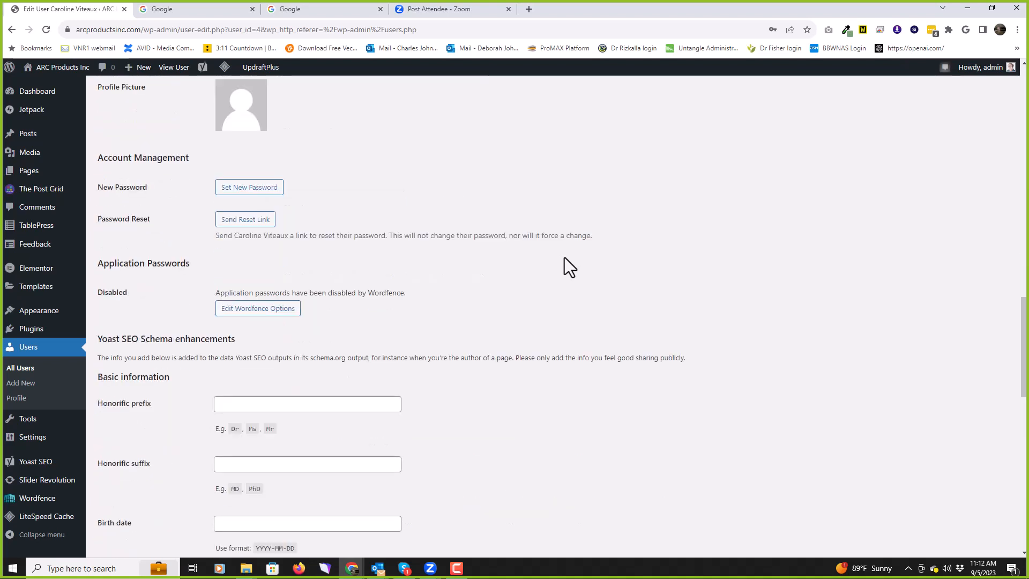
{"action": "scroll", "coordinate": [564, 257], "scroll_direction": "up", "scroll_amount": 2}
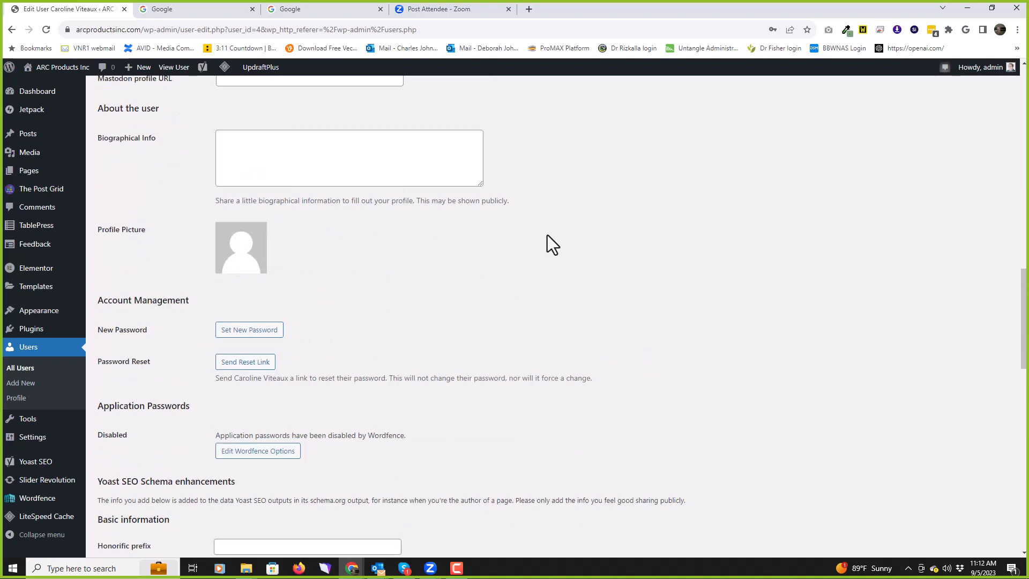
{"action": "scroll", "coordinate": [588, 220], "scroll_direction": "down", "scroll_amount": 1}
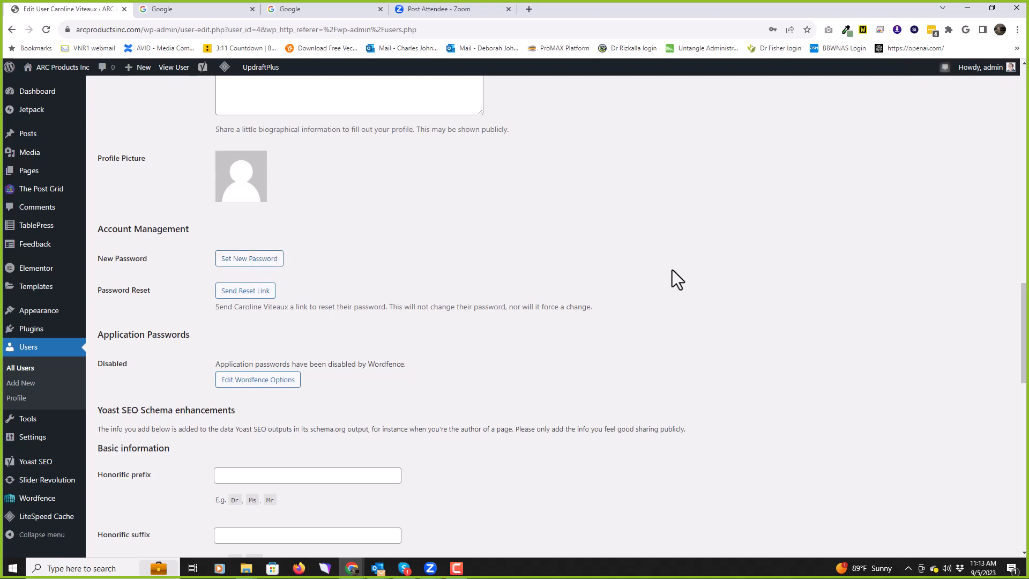
{"action": "scroll", "coordinate": [706, 268], "scroll_direction": "down", "scroll_amount": 9}
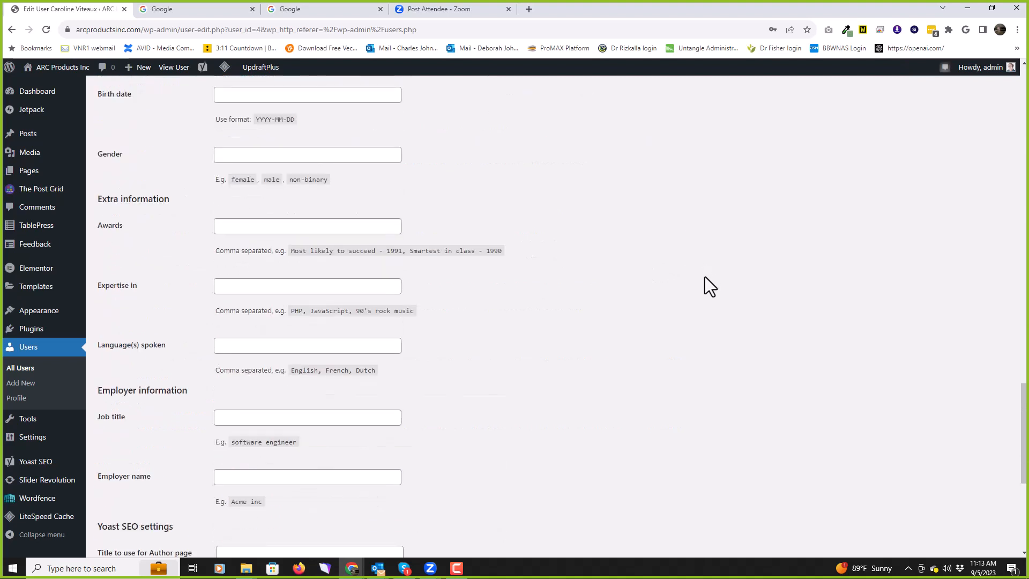
{"action": "scroll", "coordinate": [705, 277], "scroll_direction": "up", "scroll_amount": 7}
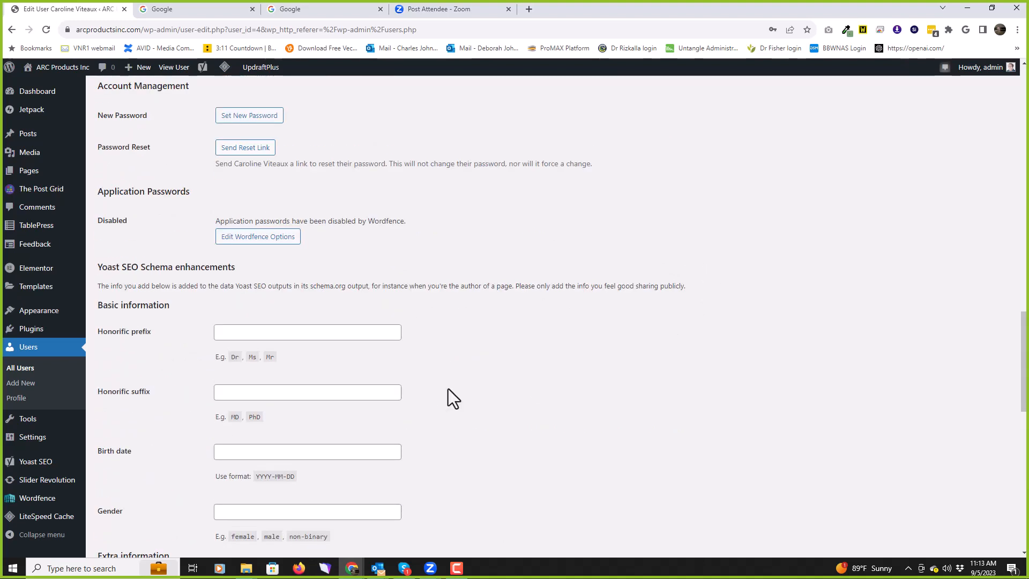
{"action": "left_click", "coordinate": [27, 420]}
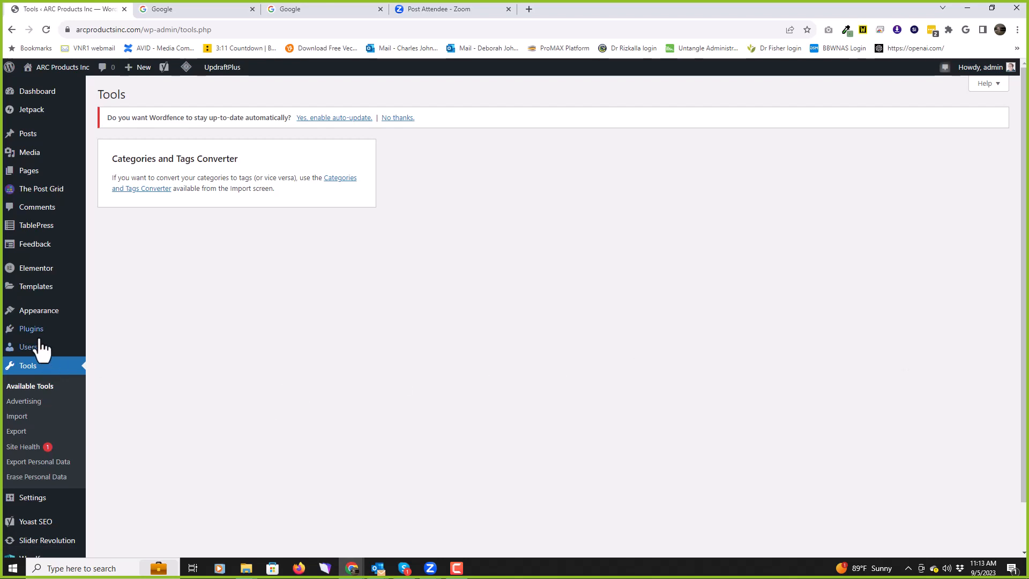
Step: Open the Yoast SEO General dashboard, showing 0 problems and 0 notifications
{"action": "mouse_move", "coordinate": [45, 335]}
{"action": "scroll", "coordinate": [46, 347], "scroll_direction": "down", "scroll_amount": 2}
{"action": "scroll", "coordinate": [23, 395], "scroll_direction": "up", "scroll_amount": 2}
{"action": "scroll", "coordinate": [23, 407], "scroll_direction": "down", "scroll_amount": 2}
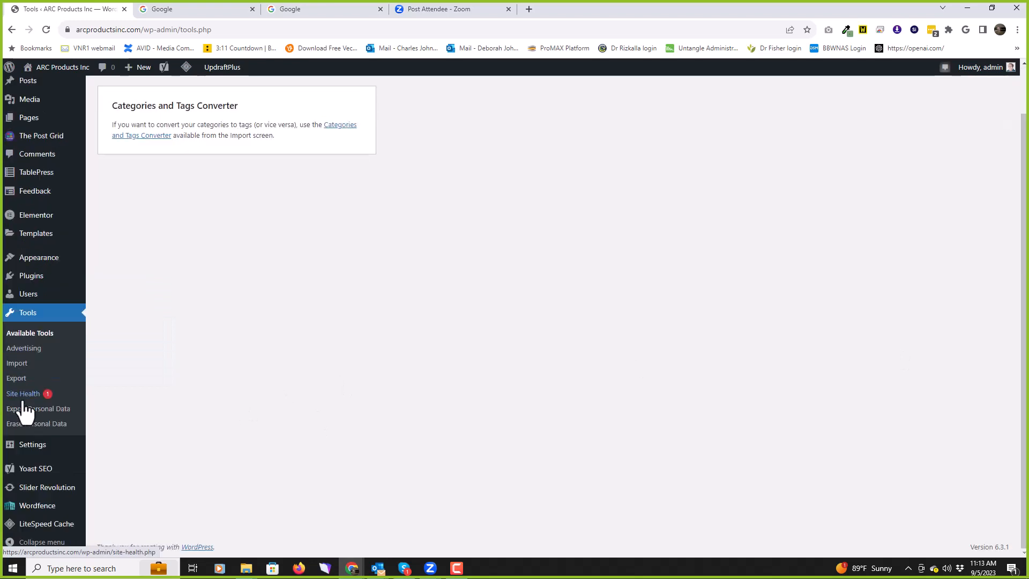
{"action": "mouse_move", "coordinate": [27, 462]}
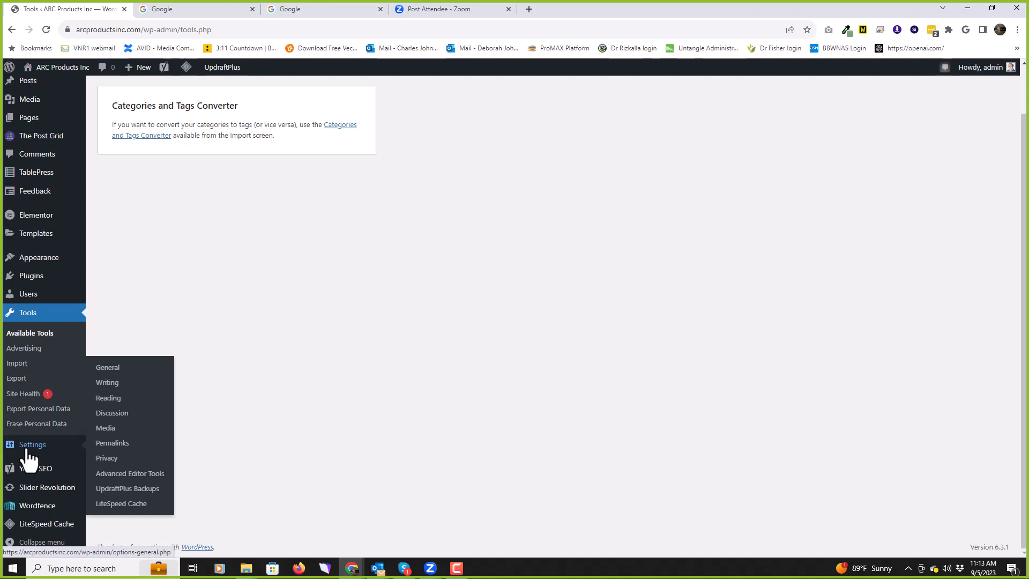
{"action": "left_click", "coordinate": [30, 471]}
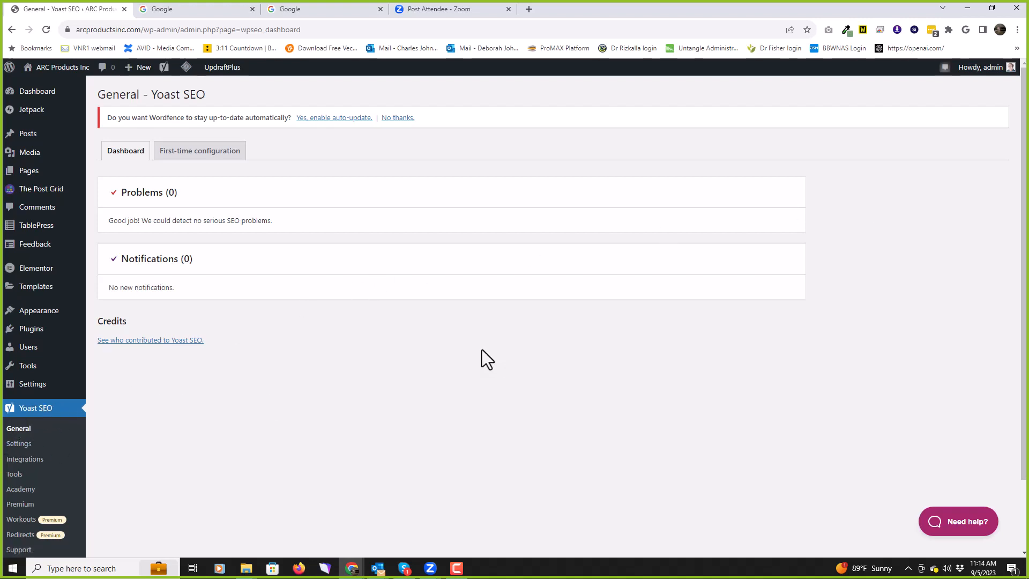
Step: Open the Slider Revolution 6.6.15 overview, which lists the web-product-light module
{"action": "scroll", "coordinate": [481, 350], "scroll_direction": "down", "scroll_amount": 2}
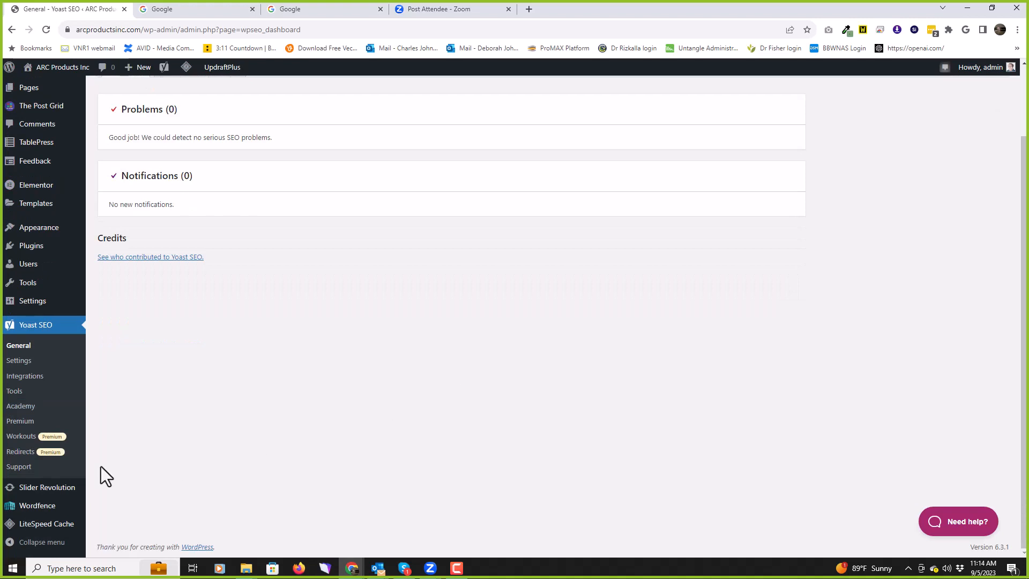
{"action": "left_click", "coordinate": [36, 490]}
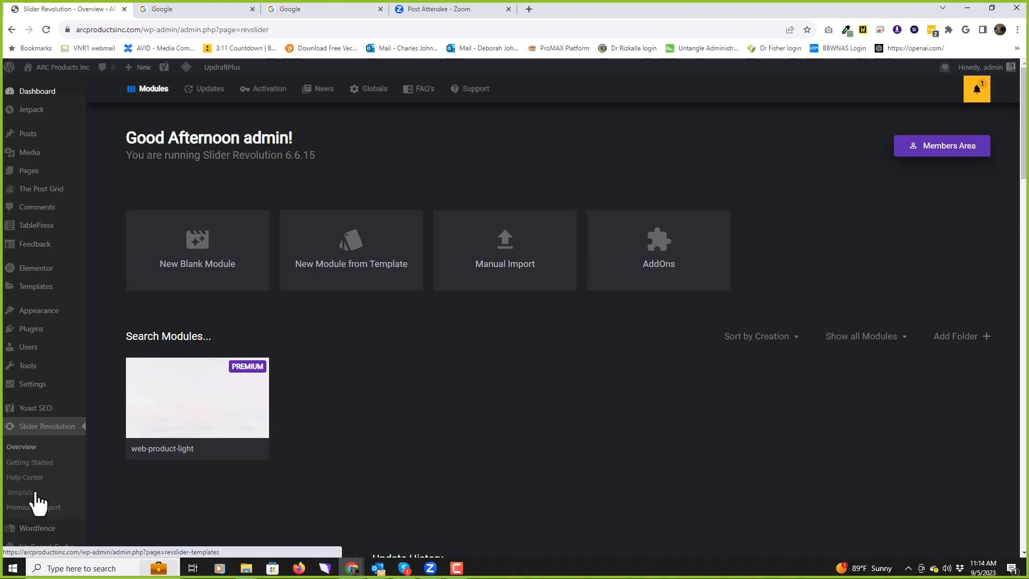
Step: Open the web-product-light module in the slide editor and close the Template Editing Guide
{"action": "mouse_move", "coordinate": [225, 411]}
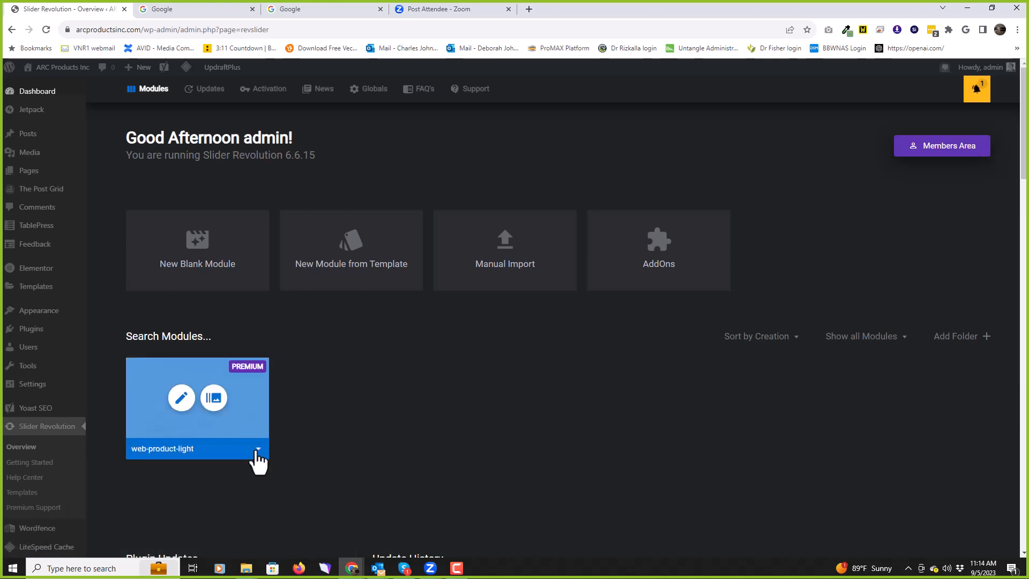
{"action": "left_click", "coordinate": [260, 451]}
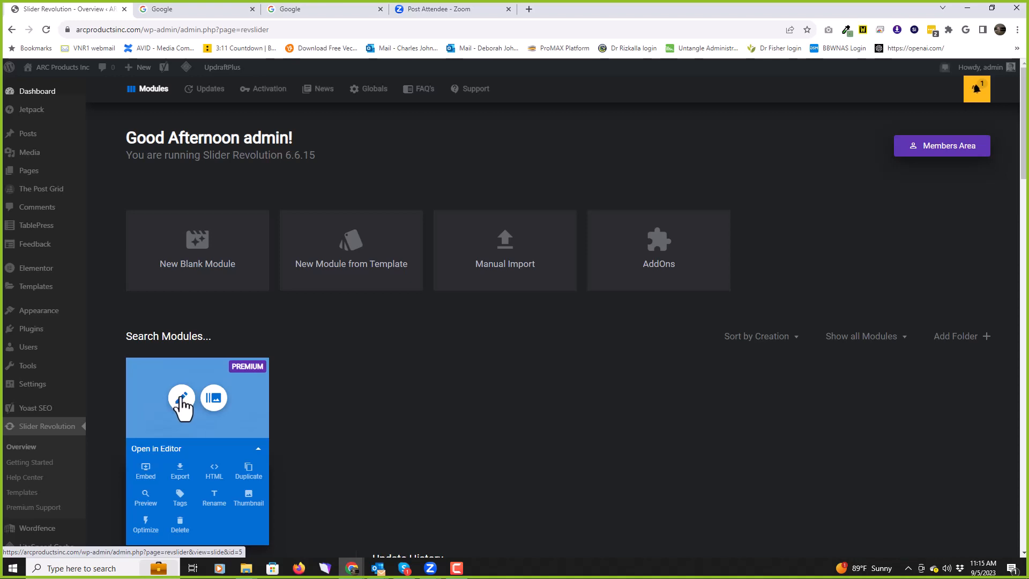
{"action": "left_click", "coordinate": [182, 399]}
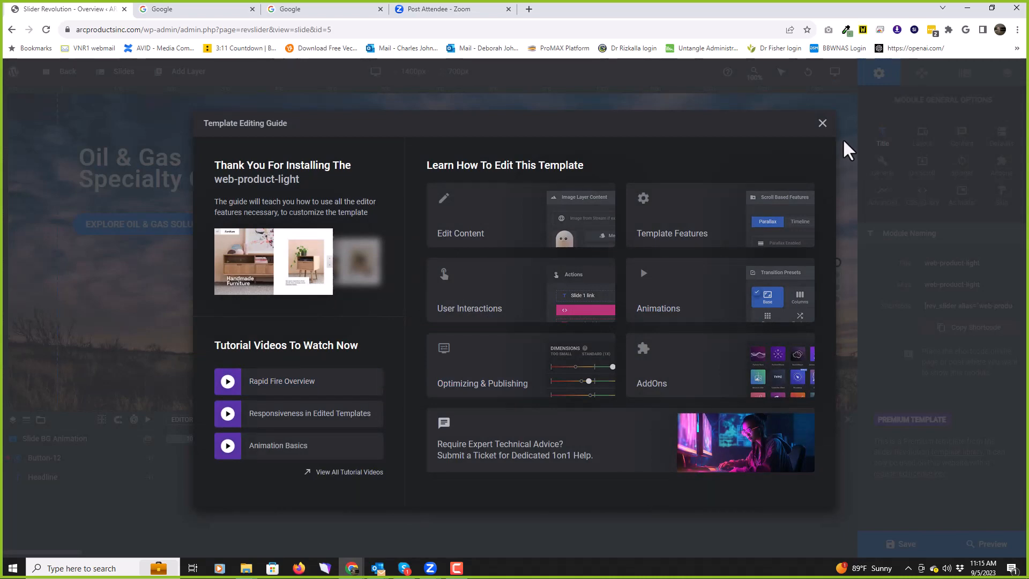
{"action": "left_click", "coordinate": [821, 123]}
Step: Play the Oil & Gas slide's animation, check the device size options, then go back to the overview
{"action": "scroll", "coordinate": [444, 258], "scroll_direction": "down", "scroll_amount": 2}
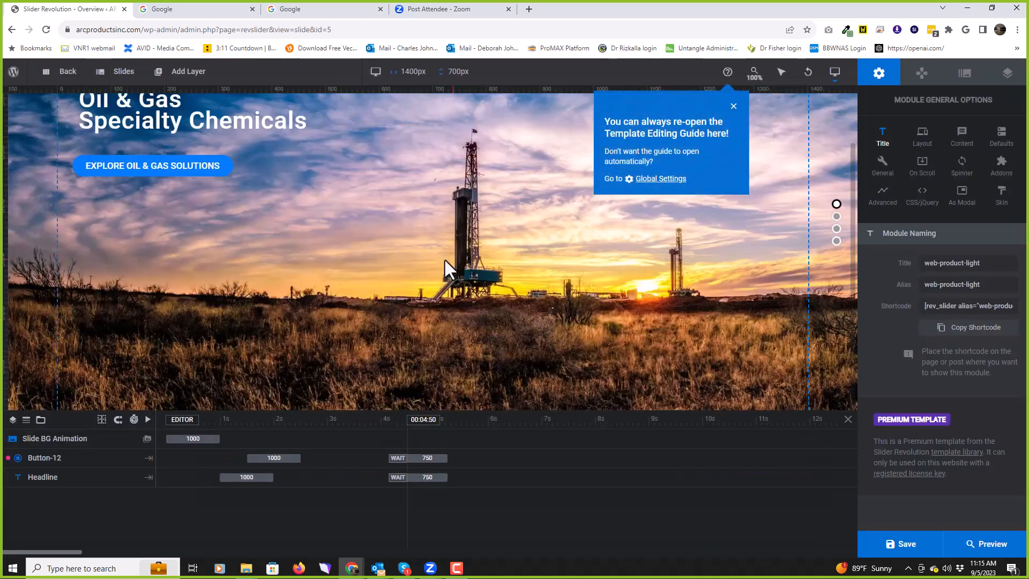
{"action": "scroll", "coordinate": [445, 261], "scroll_direction": "up", "scroll_amount": 2}
{"action": "scroll", "coordinate": [444, 259], "scroll_direction": "down", "scroll_amount": 2}
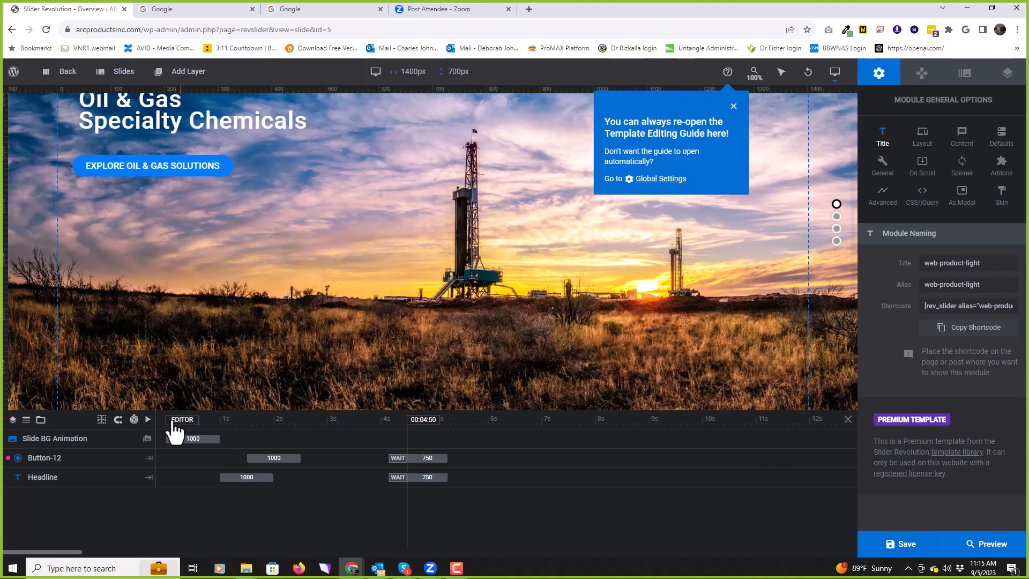
{"action": "left_click", "coordinate": [147, 420]}
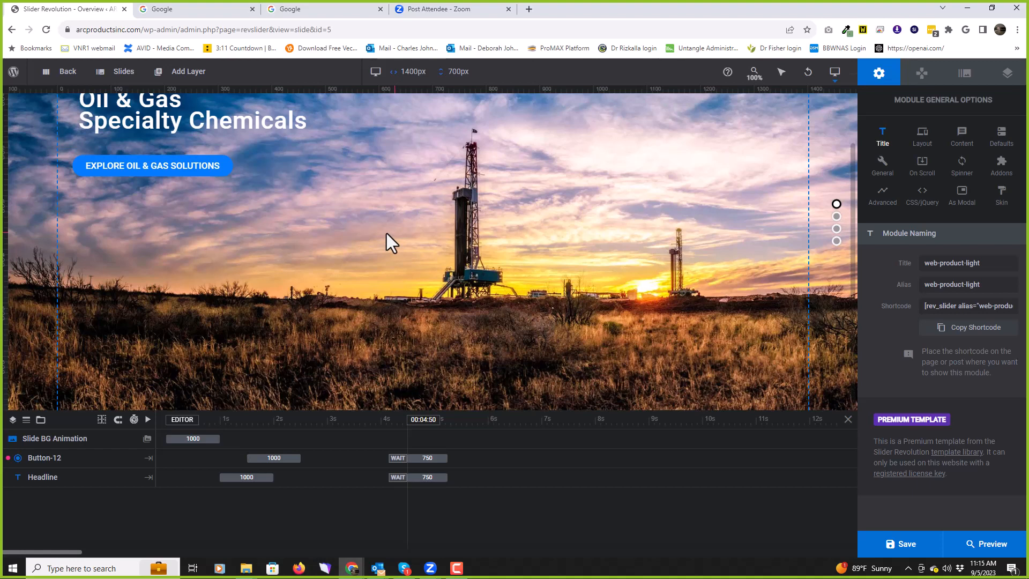
{"action": "left_click", "coordinate": [837, 70]}
{"action": "left_click", "coordinate": [68, 75]}
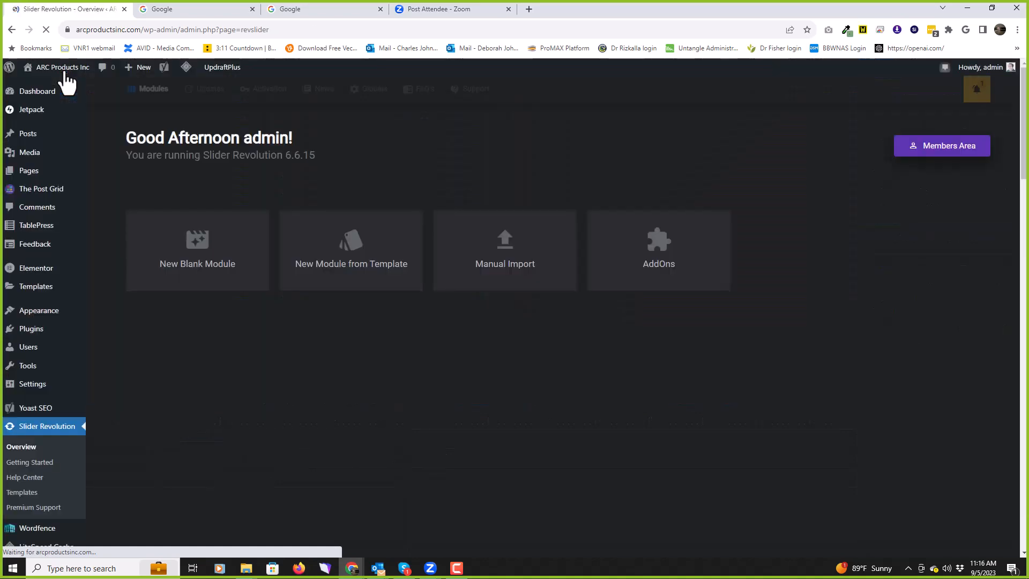
Step: Scroll down to the Plugin Updates section, then switch to the Wordfence dashboard
{"action": "scroll", "coordinate": [41, 257], "scroll_direction": "down", "scroll_amount": 6}
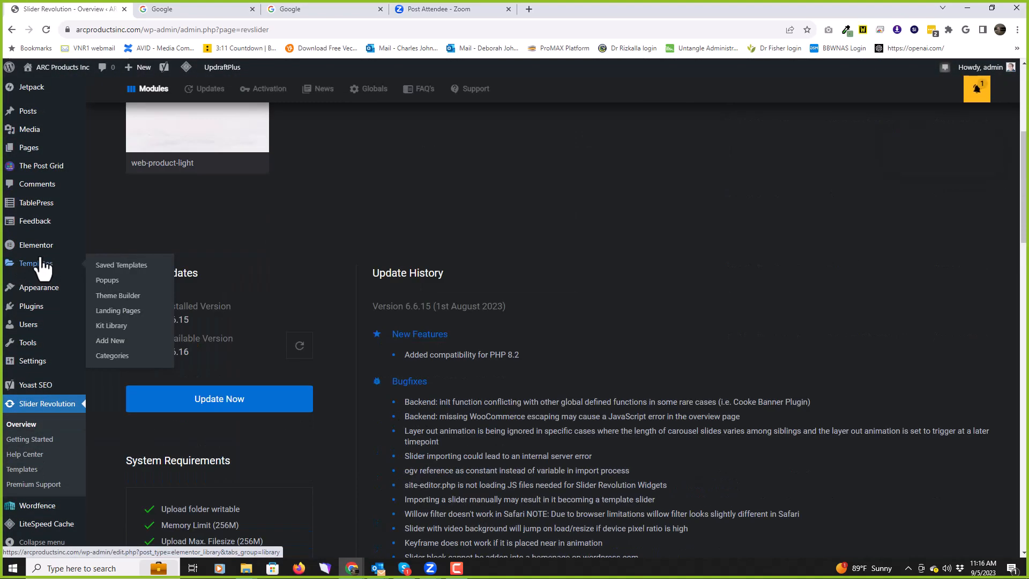
{"action": "left_click", "coordinate": [41, 507]}
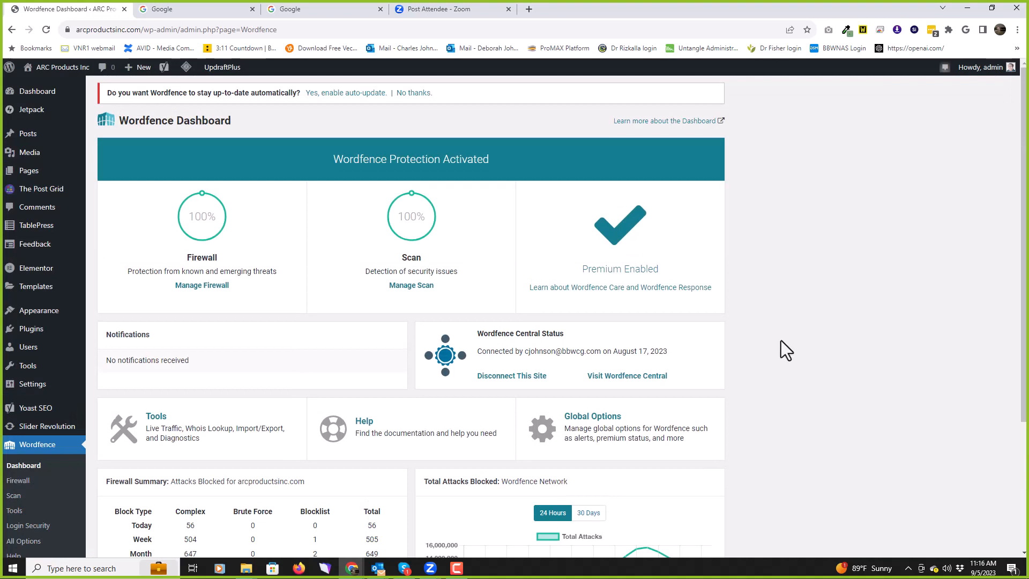
Step: Review the Firewall Summary: 56 attacks blocked today, 505 this week, 649 this month
{"action": "scroll", "coordinate": [814, 263], "scroll_direction": "down", "scroll_amount": 1}
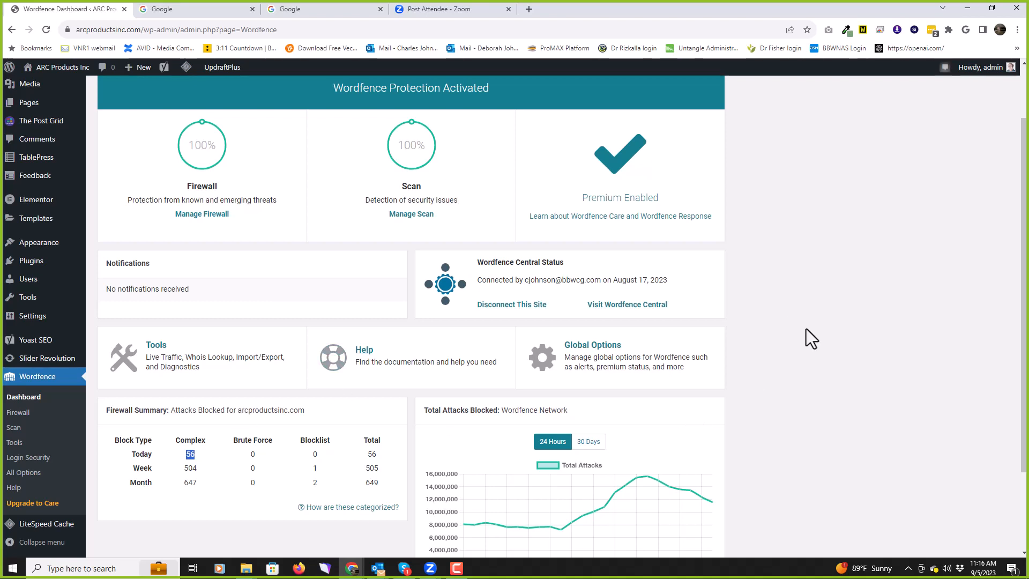
{"action": "scroll", "coordinate": [792, 334], "scroll_direction": "down", "scroll_amount": 2}
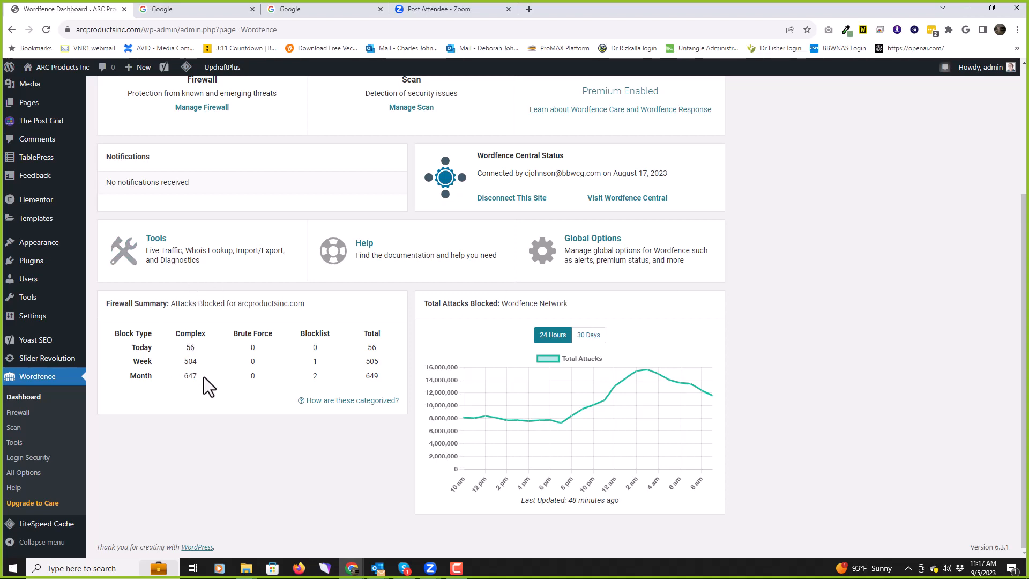
{"action": "scroll", "coordinate": [204, 378], "scroll_direction": "up", "scroll_amount": 3}
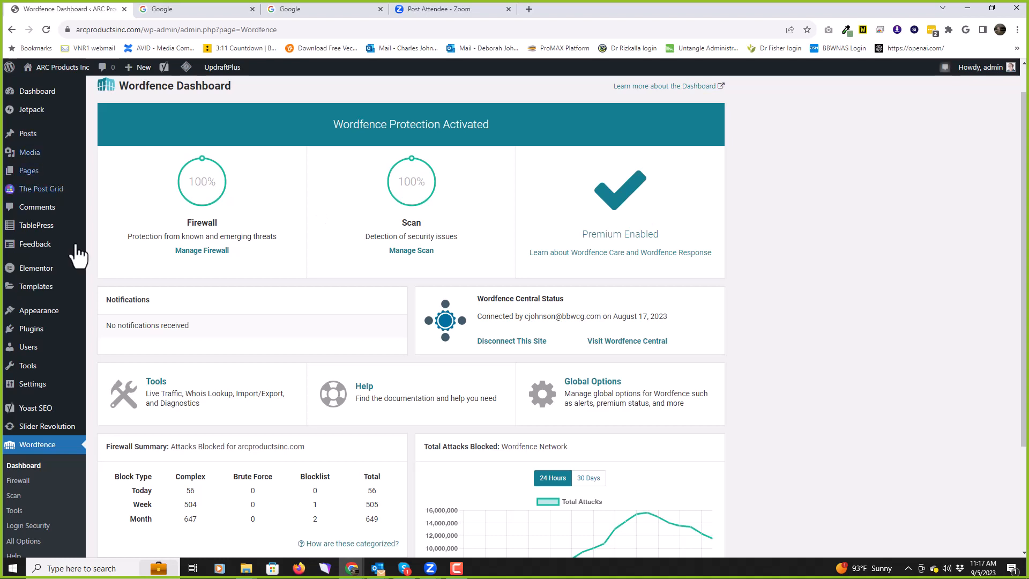
{"action": "scroll", "coordinate": [27, 262], "scroll_direction": "down", "scroll_amount": 3}
{"action": "mouse_move", "coordinate": [48, 282]}
{"action": "mouse_move", "coordinate": [51, 525]}
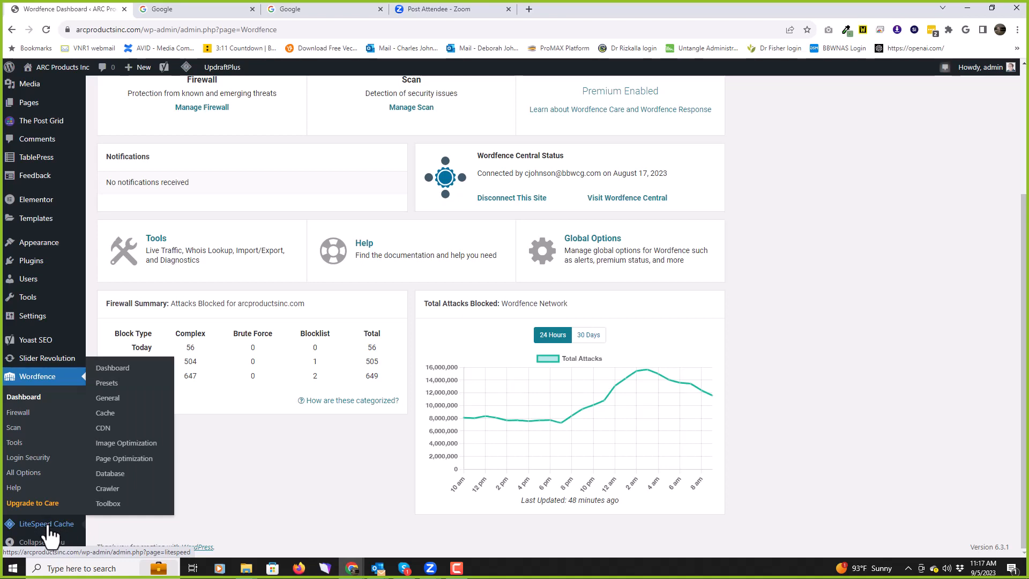
{"action": "left_click", "coordinate": [49, 526]}
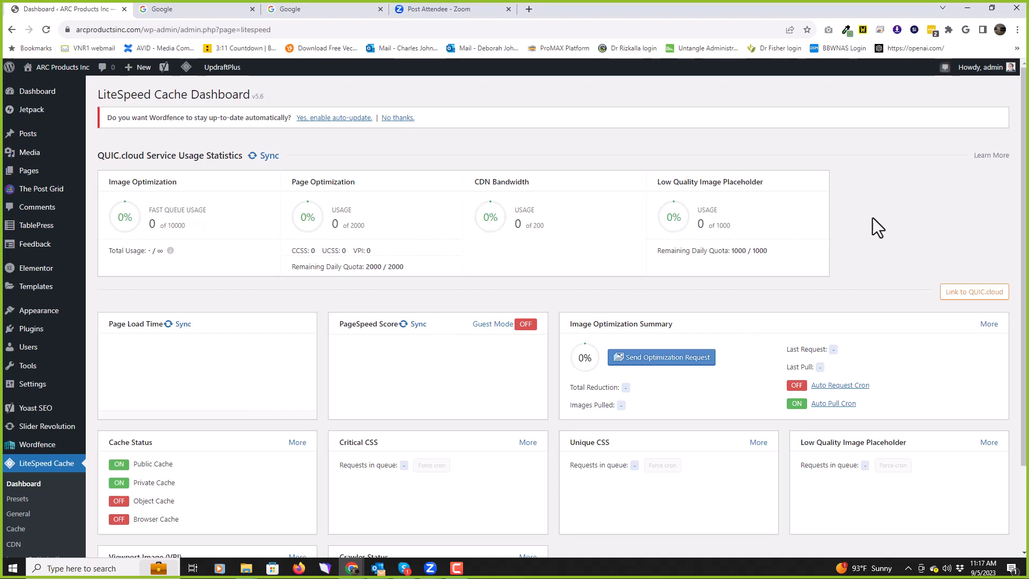
{"action": "scroll", "coordinate": [877, 217], "scroll_direction": "down", "scroll_amount": 2}
{"action": "scroll", "coordinate": [877, 218], "scroll_direction": "up", "scroll_amount": 2}
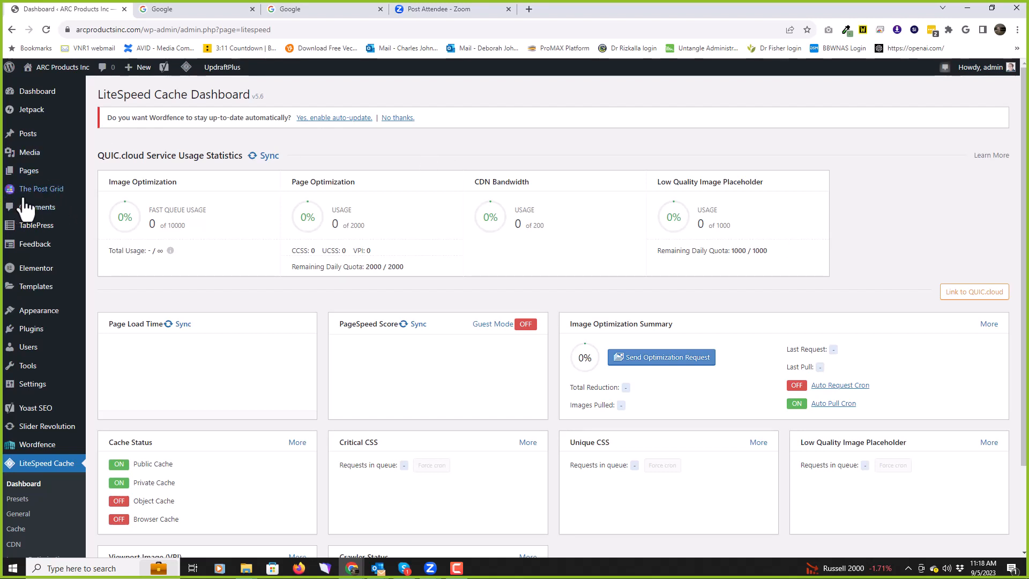
{"action": "scroll", "coordinate": [24, 204], "scroll_direction": "down", "scroll_amount": 2}
{"action": "scroll", "coordinate": [25, 194], "scroll_direction": "up", "scroll_amount": 2}
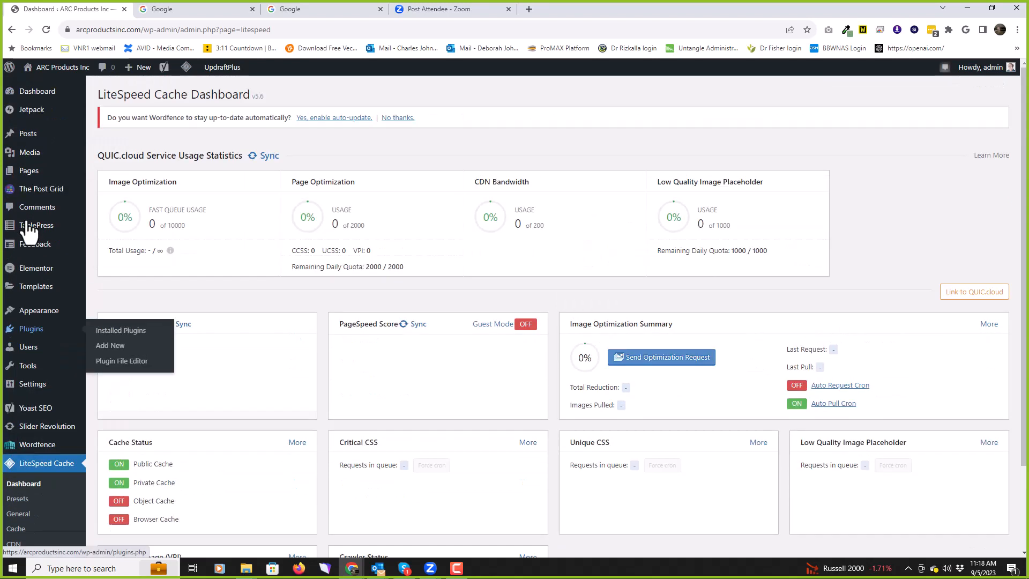
{"action": "mouse_move", "coordinate": [29, 228]}
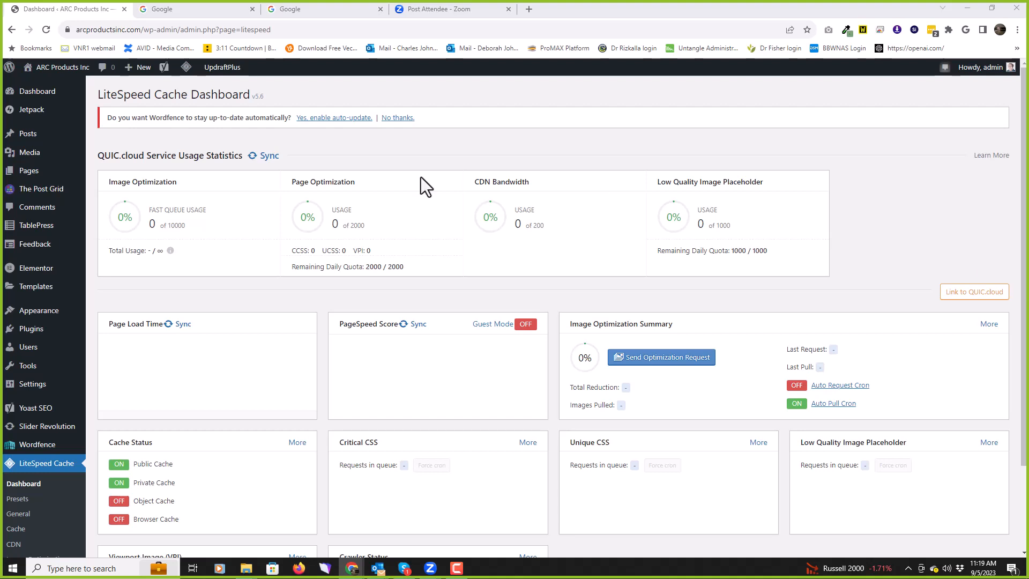
Step: Show the All Posts list with its 5 published posts
{"action": "left_click", "coordinate": [28, 136]}
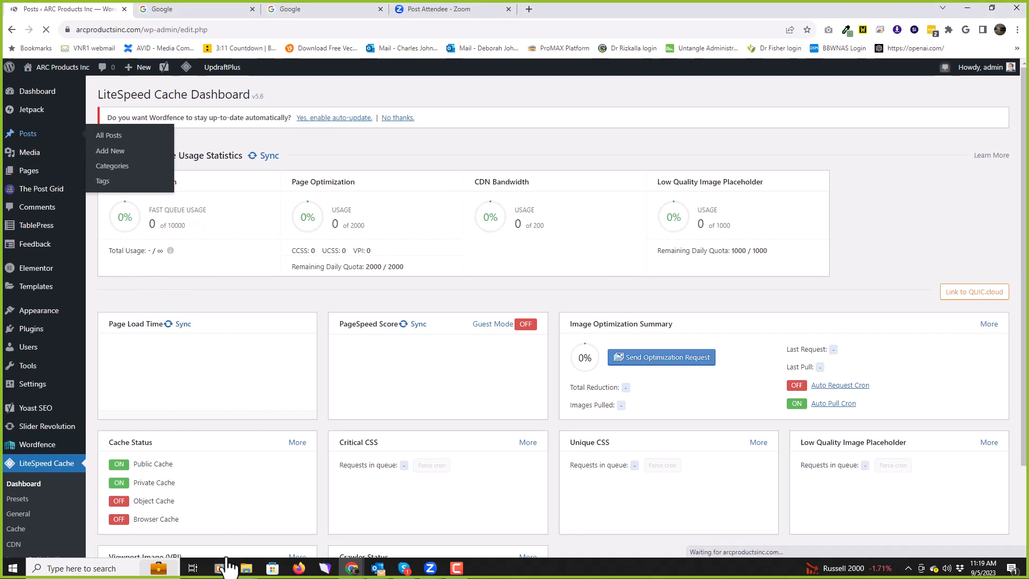
{"action": "mouse_move", "coordinate": [247, 569]}
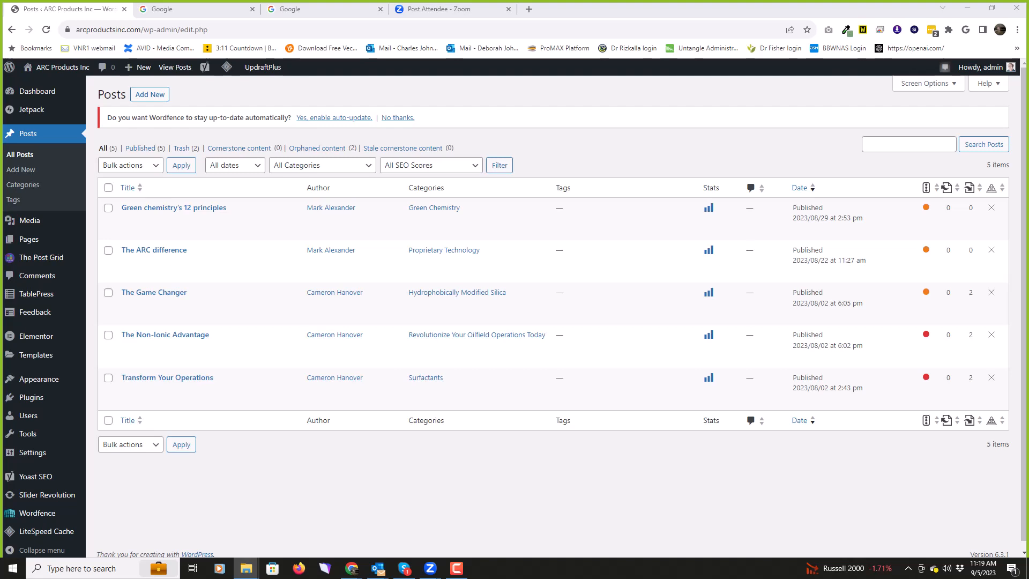
Step: Navigate File Explorer to 01_Development > Graphics > Supporting_Images > Blog posts
{"action": "left_click_drag", "start_coordinate": [603, 37], "coordinate": [464, 72]}
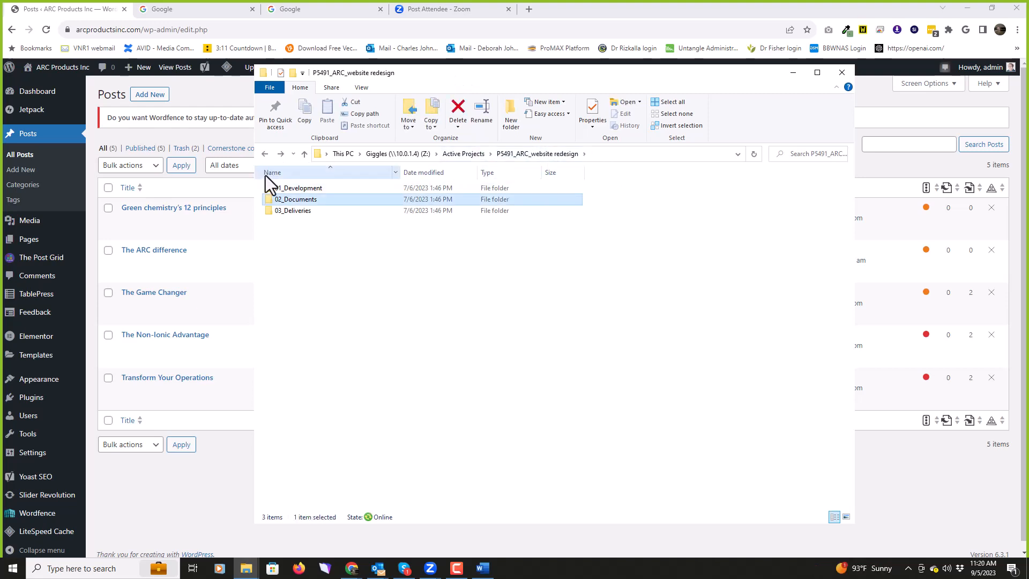
{"action": "double_click", "coordinate": [269, 191]}
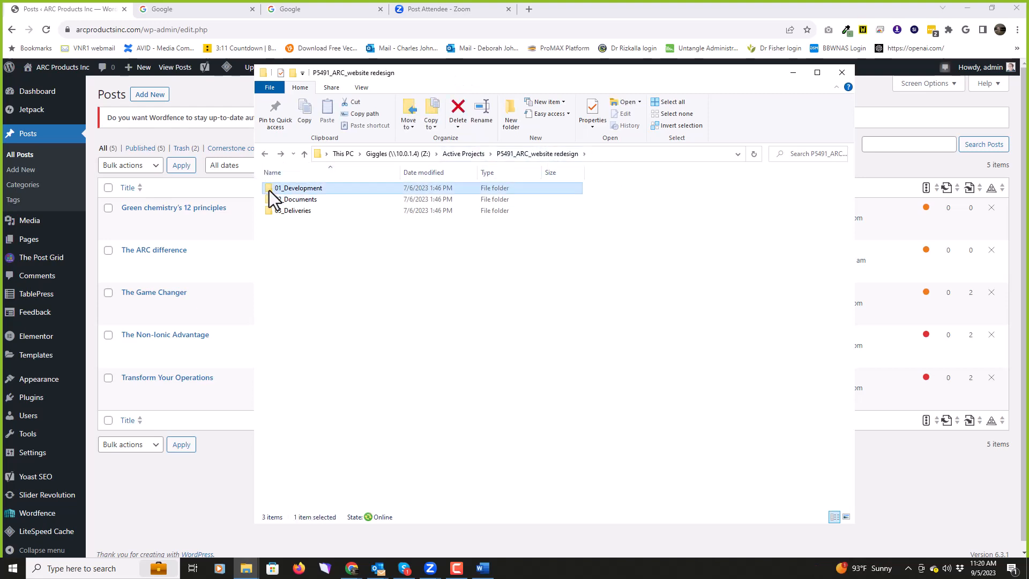
{"action": "double_click", "coordinate": [272, 201]}
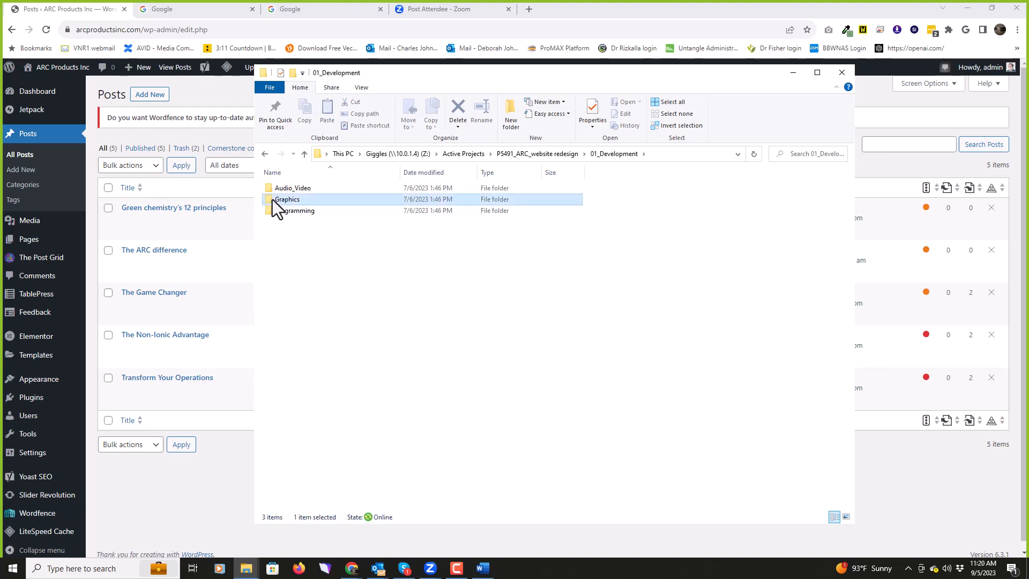
{"action": "left_click", "coordinate": [272, 254]}
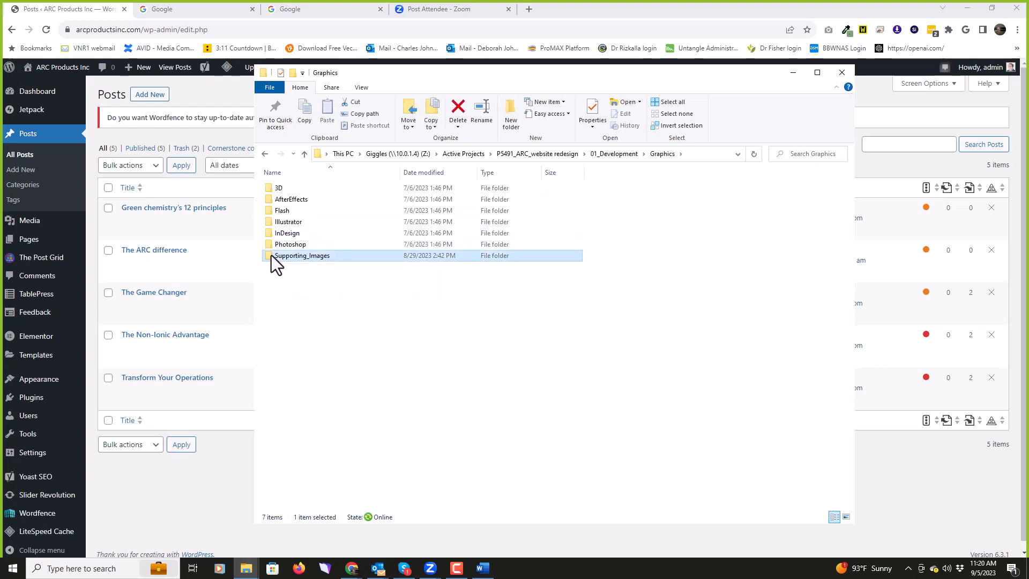
{"action": "double_click", "coordinate": [271, 256]}
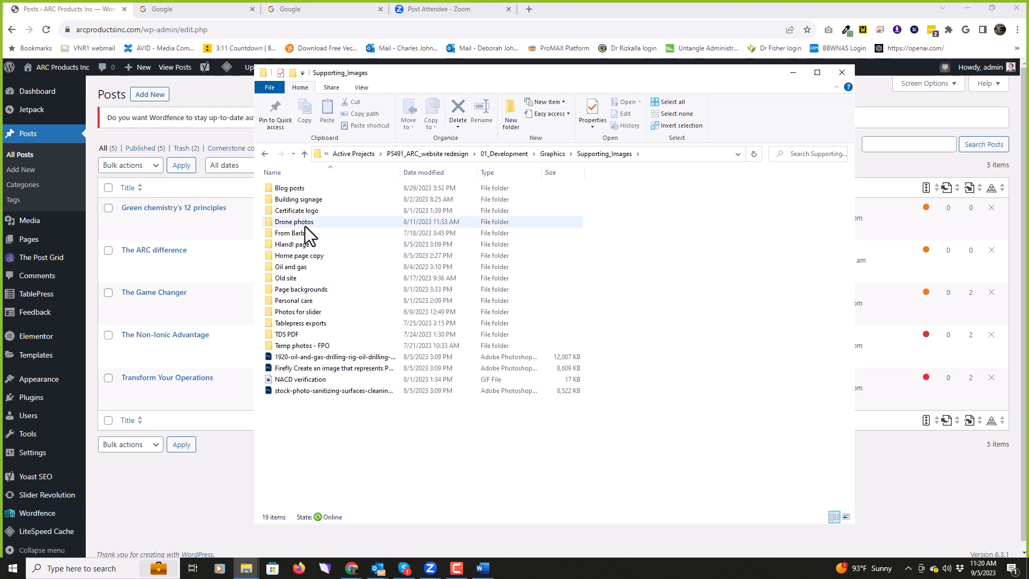
{"action": "double_click", "coordinate": [270, 188]}
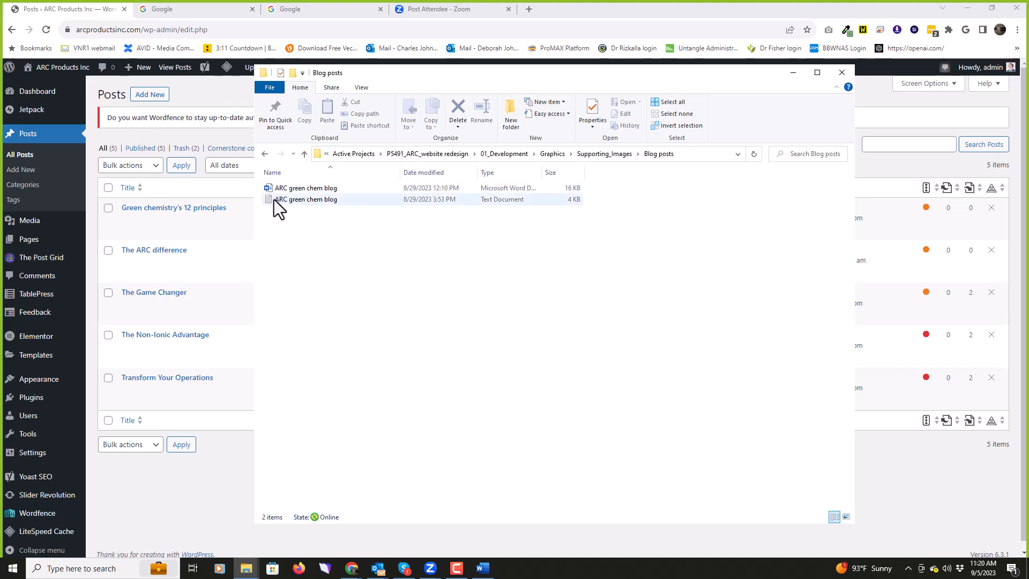
Step: Open the ARC green chem blog text in Notepad and move it aside to reveal the posts table
{"action": "key", "text": "alt+Tab"}
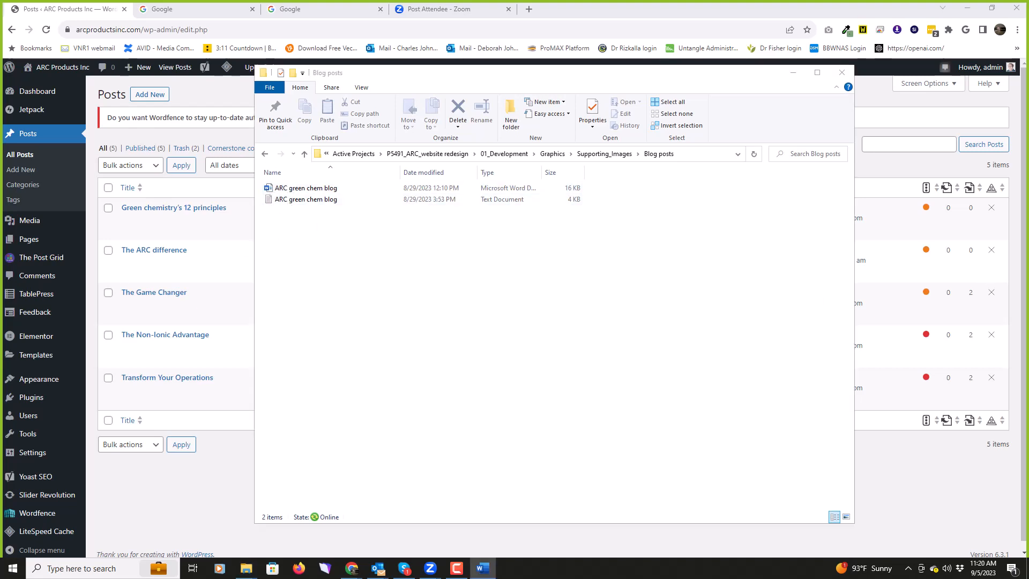
{"action": "left_click", "coordinate": [272, 201]}
{"action": "double_click", "coordinate": [273, 200]}
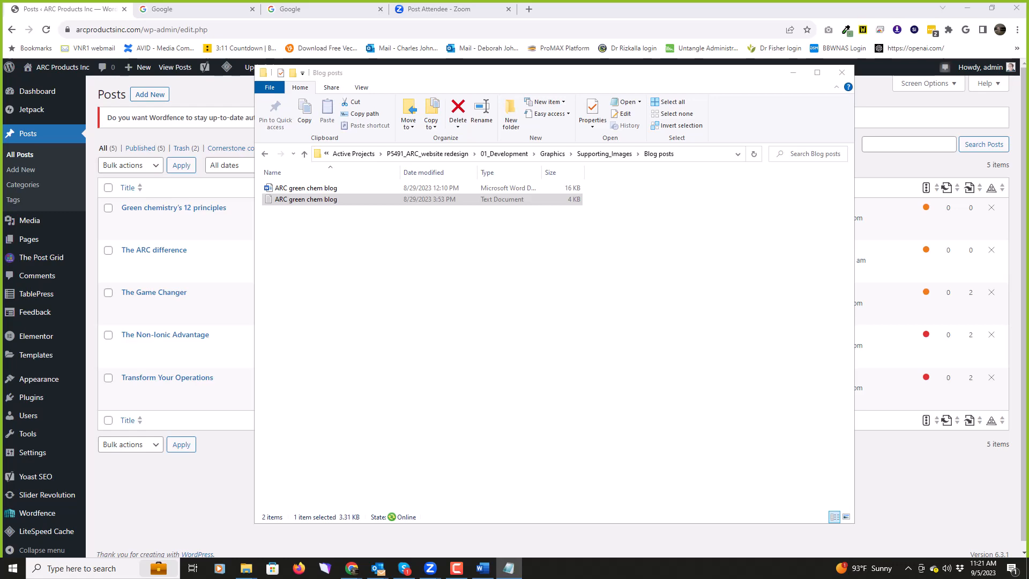
{"action": "left_click_drag", "start_coordinate": [776, 75], "coordinate": [483, 134]}
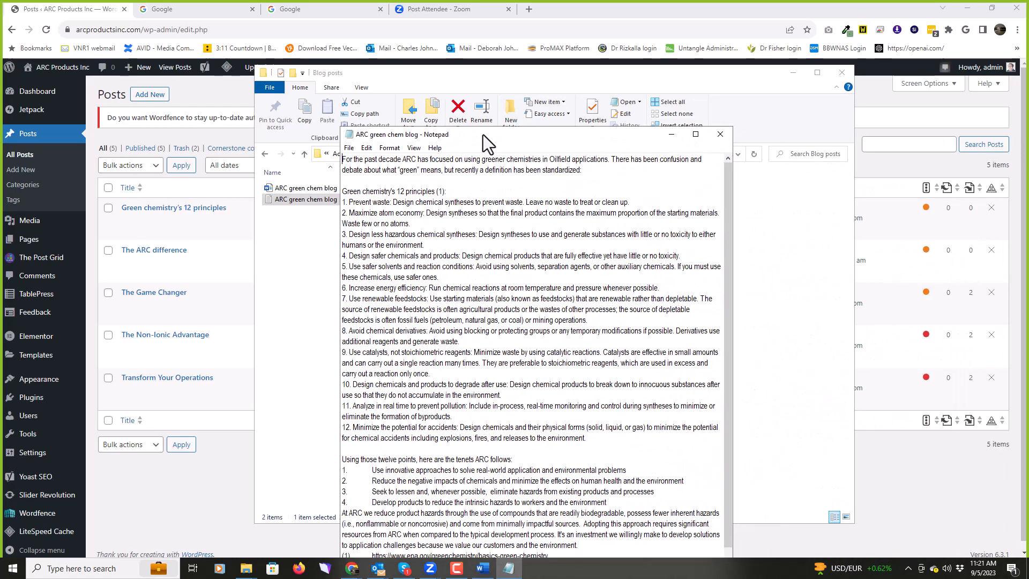
{"action": "left_click", "coordinate": [792, 74]}
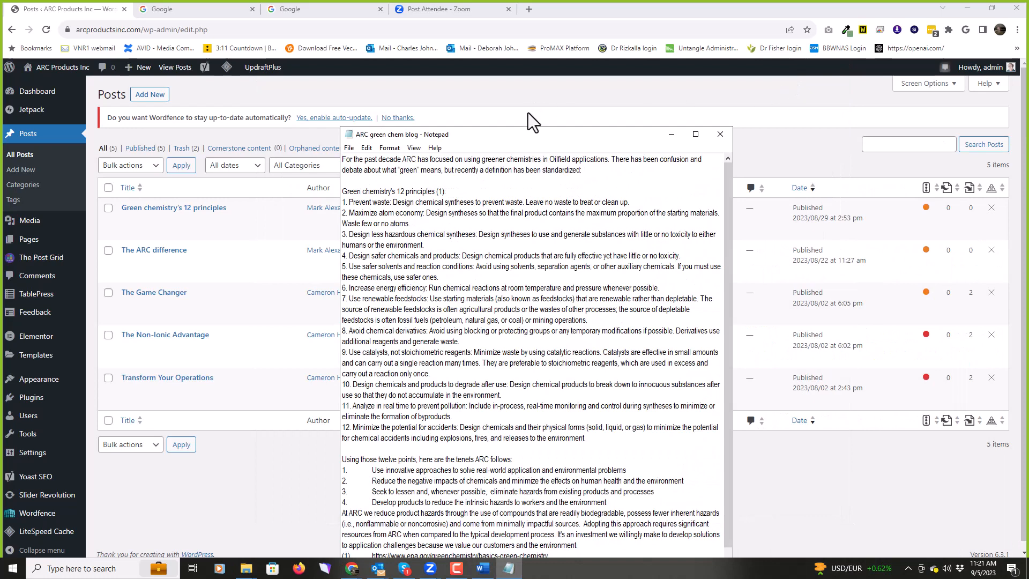
{"action": "left_click_drag", "start_coordinate": [527, 137], "coordinate": [513, 114]}
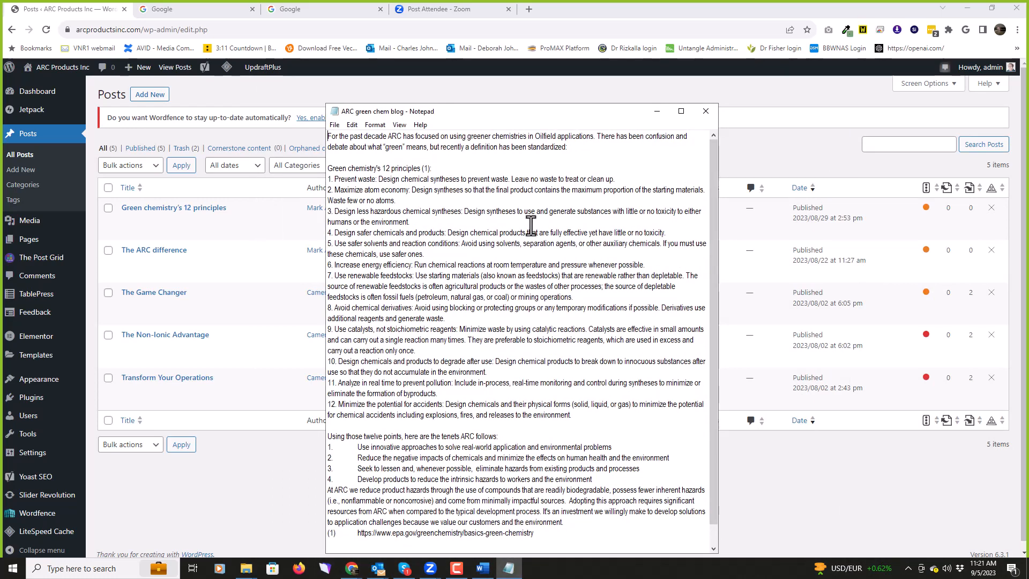
{"action": "scroll", "coordinate": [529, 226], "scroll_direction": "down", "scroll_amount": 1}
{"action": "scroll", "coordinate": [529, 226], "scroll_direction": "up", "scroll_amount": 1}
{"action": "left_click_drag", "start_coordinate": [500, 114], "coordinate": [1028, 172]}
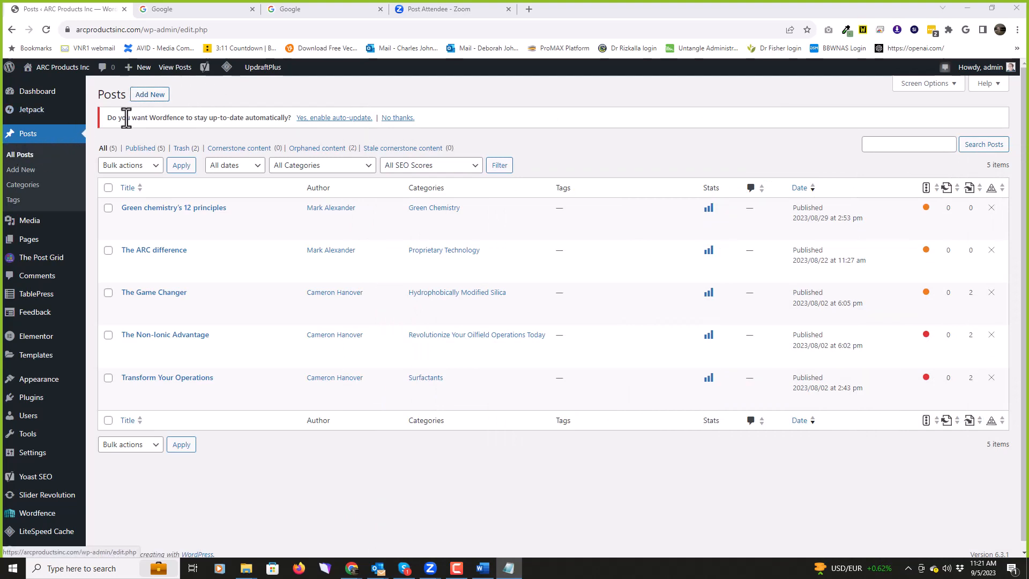
Step: Create a new post titled 'Dummy' and put the cursor in its empty body
{"action": "left_click", "coordinate": [157, 96]}
{"action": "left_click", "coordinate": [157, 94]}
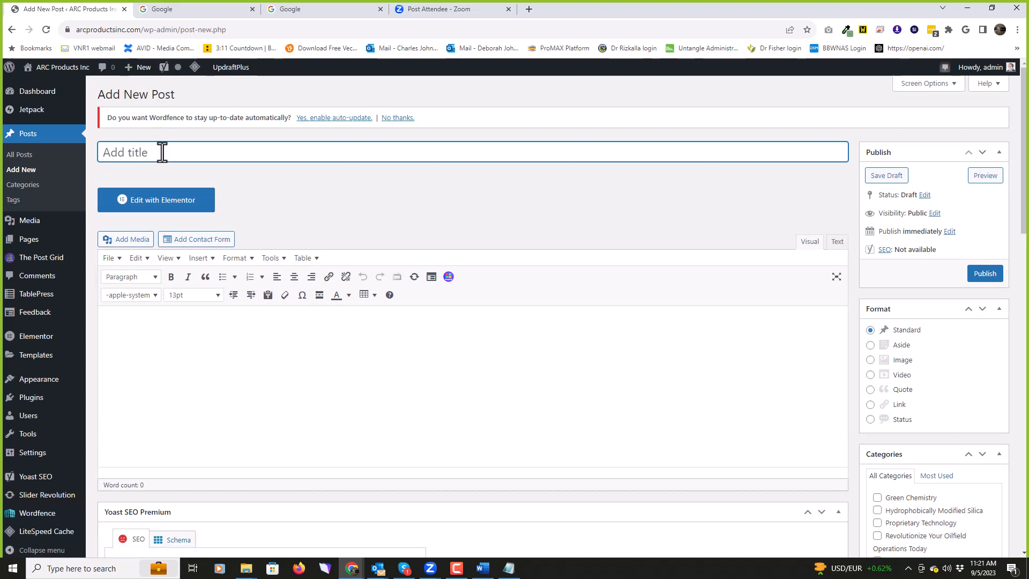
{"action": "type", "text": "Dumy"}
{"action": "key", "text": "BackSpace"}
{"action": "type", "text": "my"}
{"action": "left_click", "coordinate": [534, 376]}
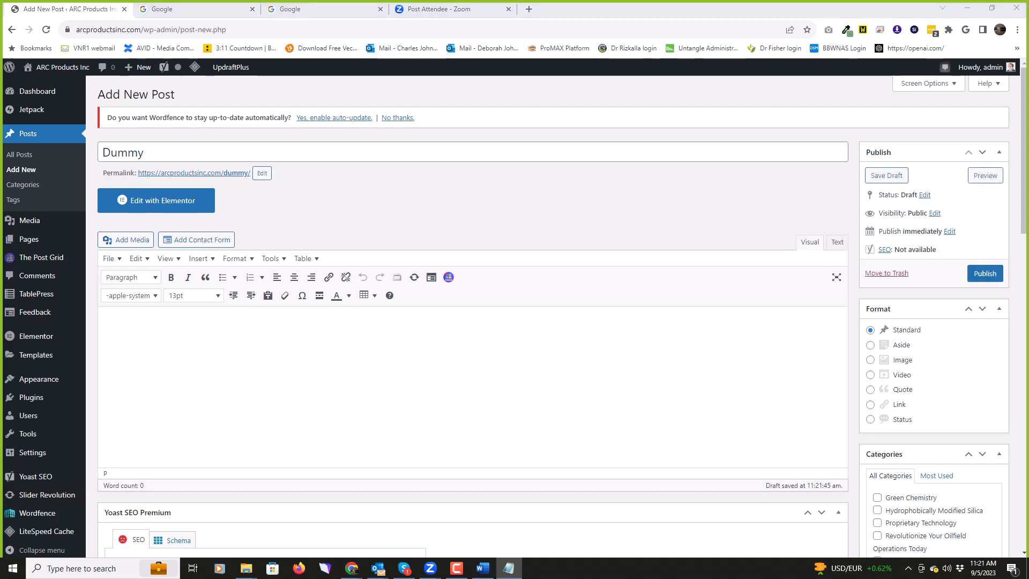
{"action": "left_click", "coordinate": [131, 332]}
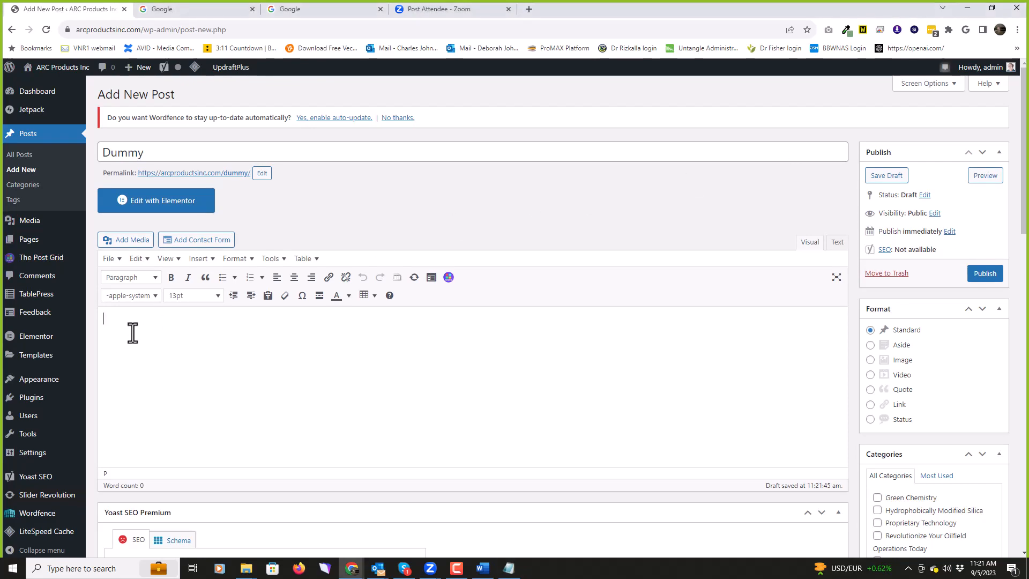
Step: Paste the green chemistry blog text and give '1. Prevent waste' its own paragraph
{"action": "key", "text": "ctrl+v"}
{"action": "scroll", "coordinate": [362, 377], "scroll_direction": "up", "scroll_amount": 5}
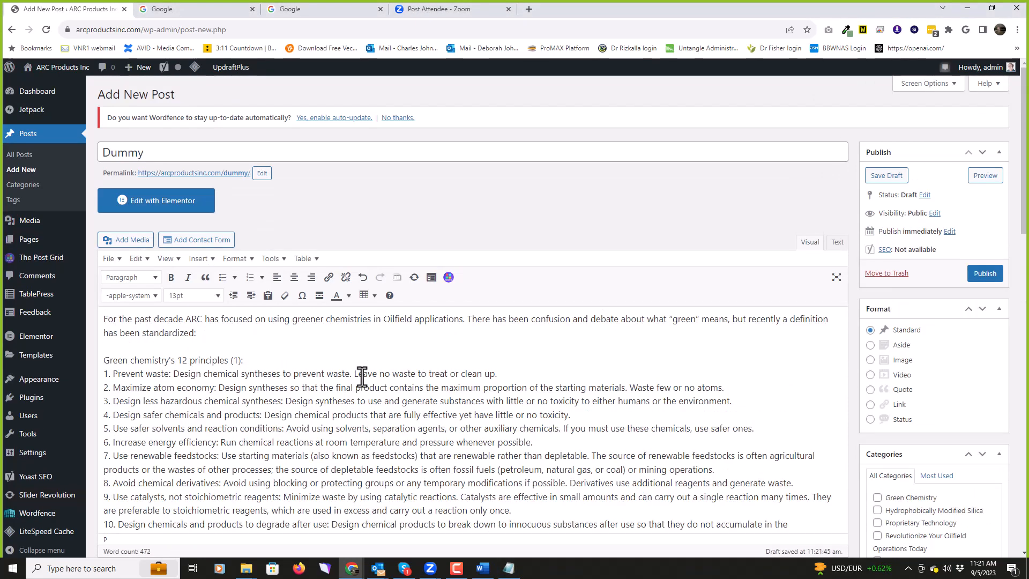
{"action": "scroll", "coordinate": [362, 377], "scroll_direction": "down", "scroll_amount": 1}
{"action": "scroll", "coordinate": [362, 376], "scroll_direction": "up", "scroll_amount": 1}
{"action": "scroll", "coordinate": [362, 376], "scroll_direction": "down", "scroll_amount": 1}
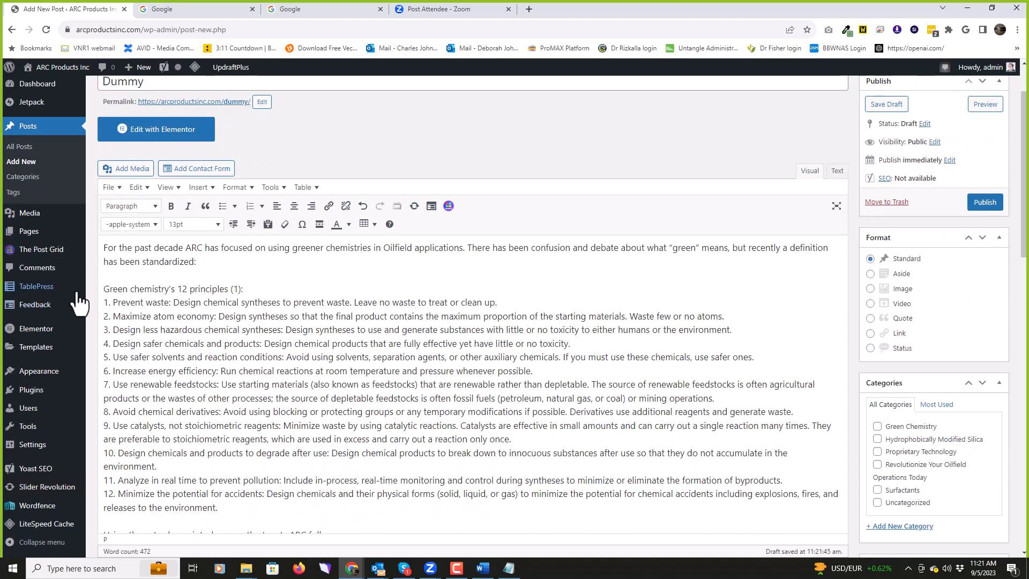
{"action": "left_click", "coordinate": [244, 289]}
{"action": "key", "text": "Return"}
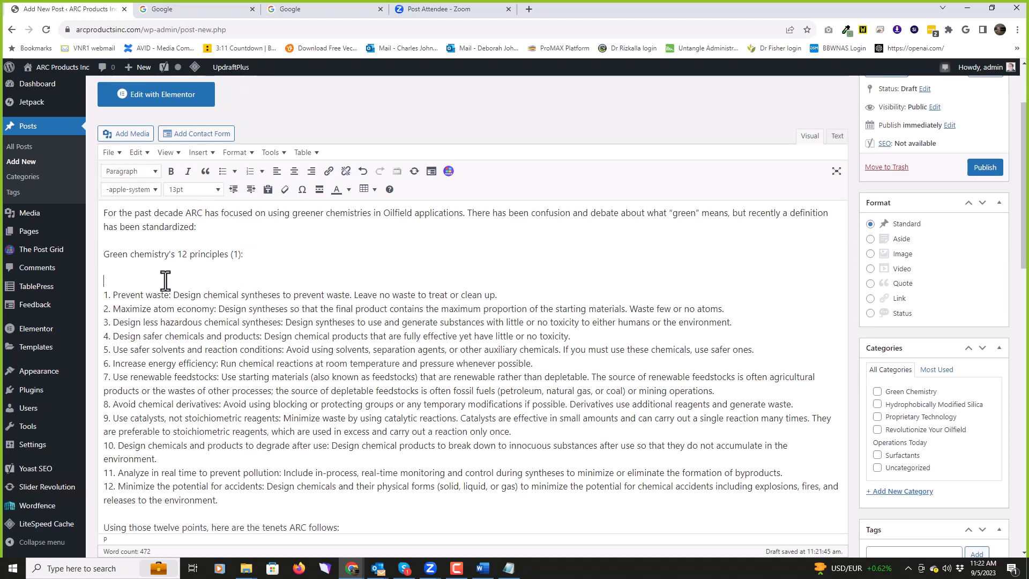
{"action": "key", "text": "BackSpace"}
{"action": "key", "text": "BackSpace"}
{"action": "key", "text": "Return"}
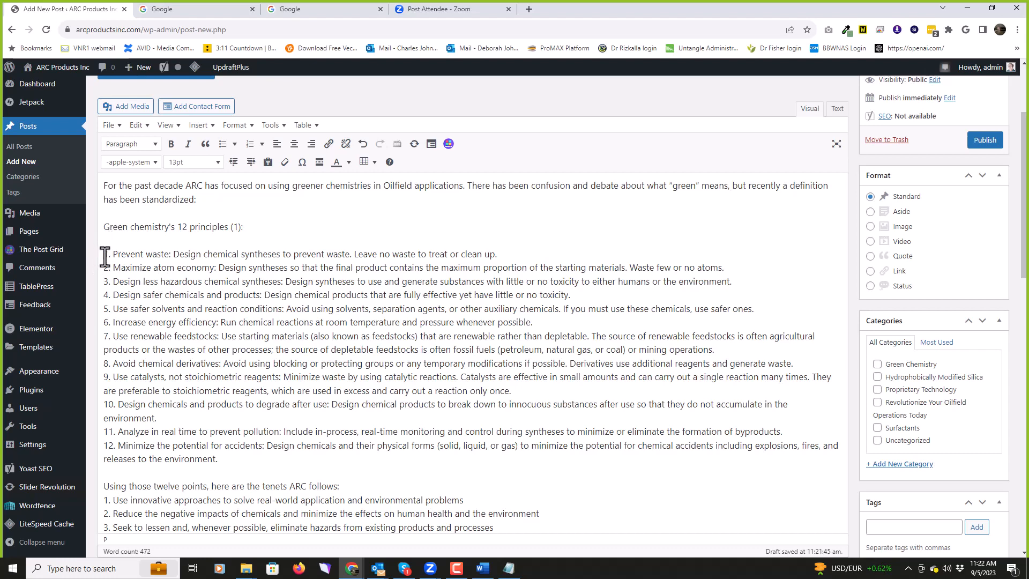
Step: Make the 'Prevent waste:' label in item 1 bold
{"action": "left_click_drag", "start_coordinate": [112, 254], "coordinate": [172, 257]}
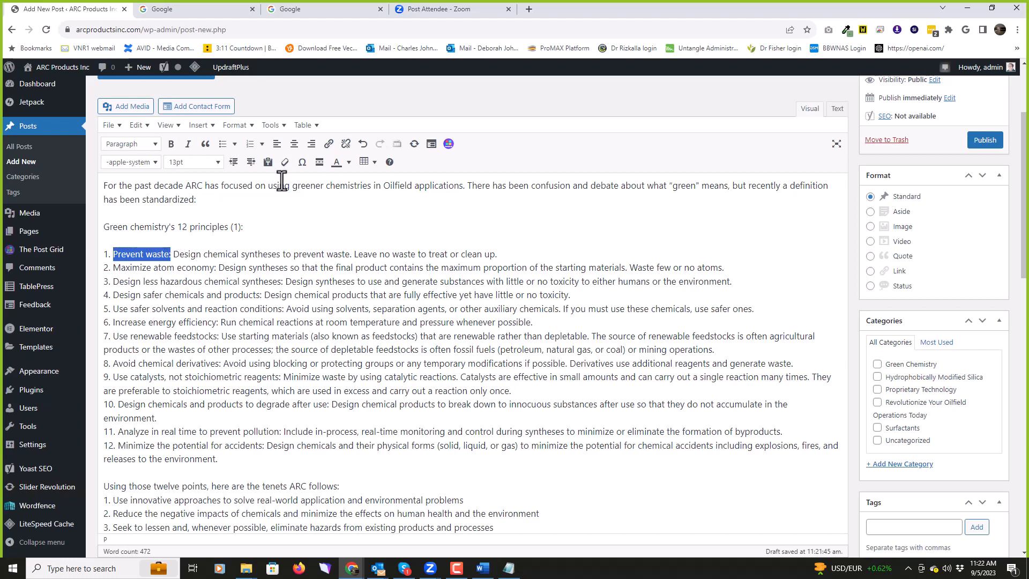
{"action": "left_click", "coordinate": [172, 144]}
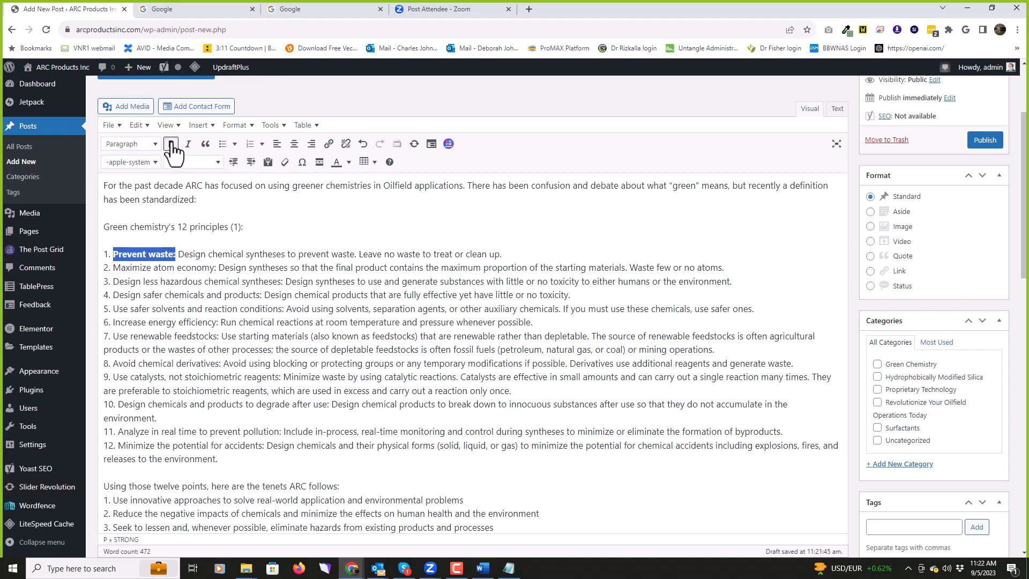
{"action": "left_click", "coordinate": [389, 254]}
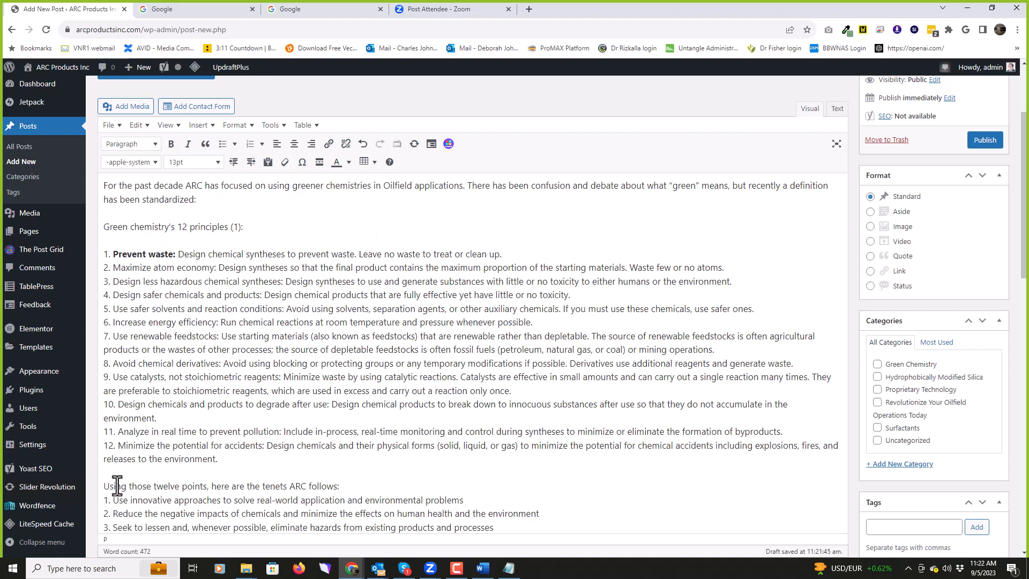
Step: Put item 2 in its own paragraph and bold its 'Maximize atom economy:' label
{"action": "left_click", "coordinate": [514, 253]}
{"action": "key", "text": "Return"}
{"action": "key", "text": "BackSpace"}
{"action": "key", "text": "Delete"}
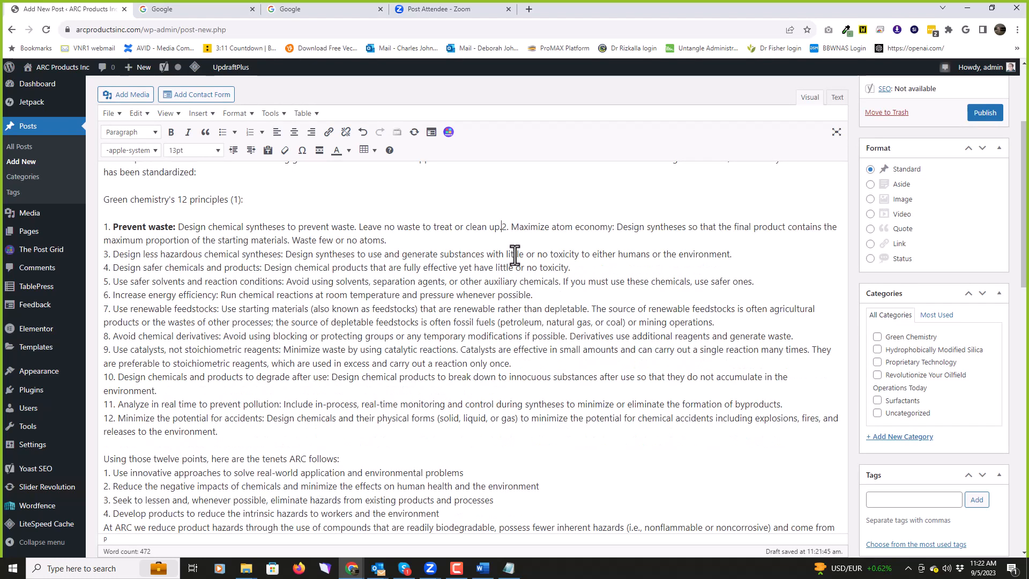
{"action": "key", "text": "Return"}
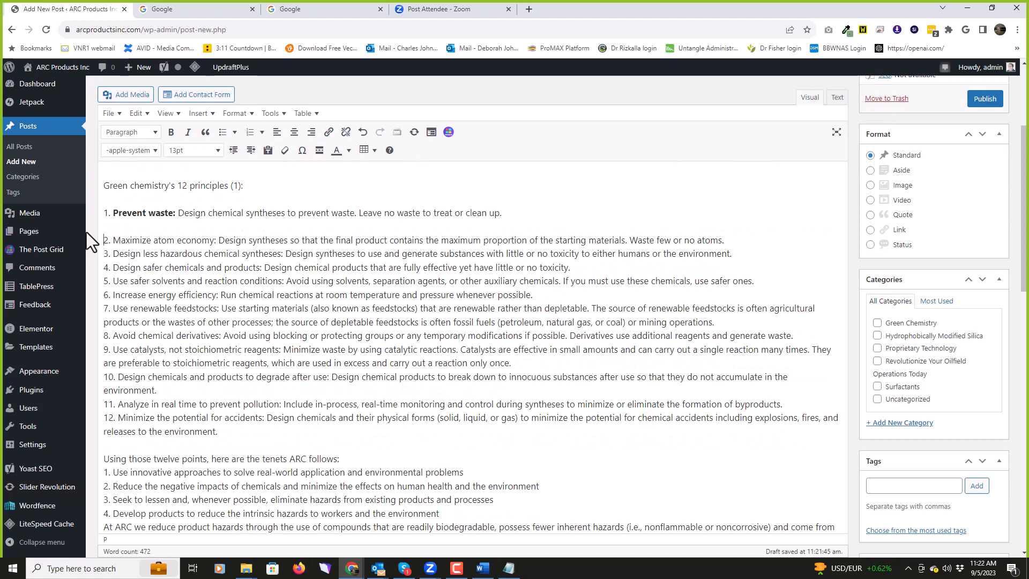
{"action": "left_click_drag", "start_coordinate": [112, 240], "coordinate": [216, 241]}
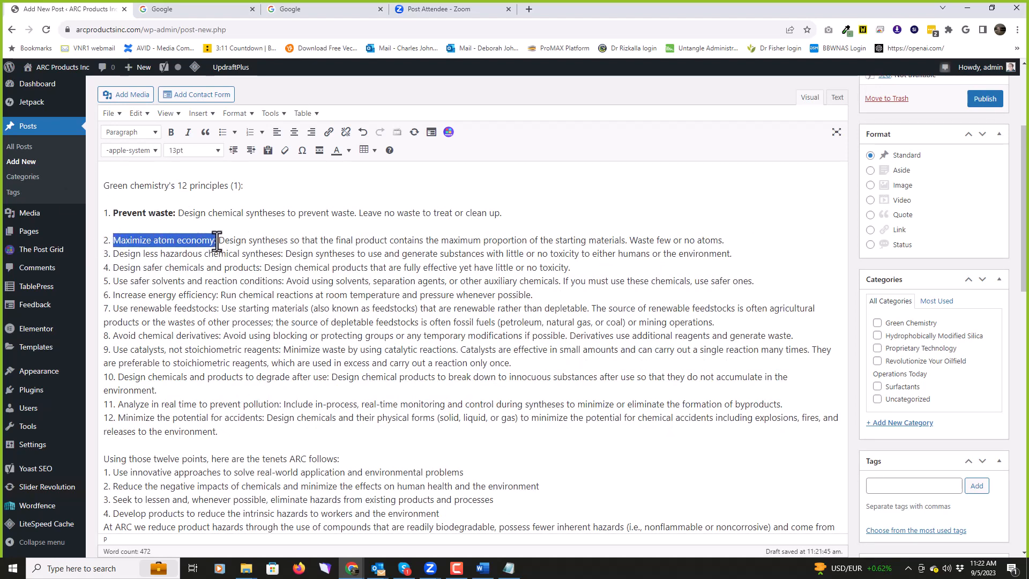
{"action": "left_click", "coordinate": [171, 132]}
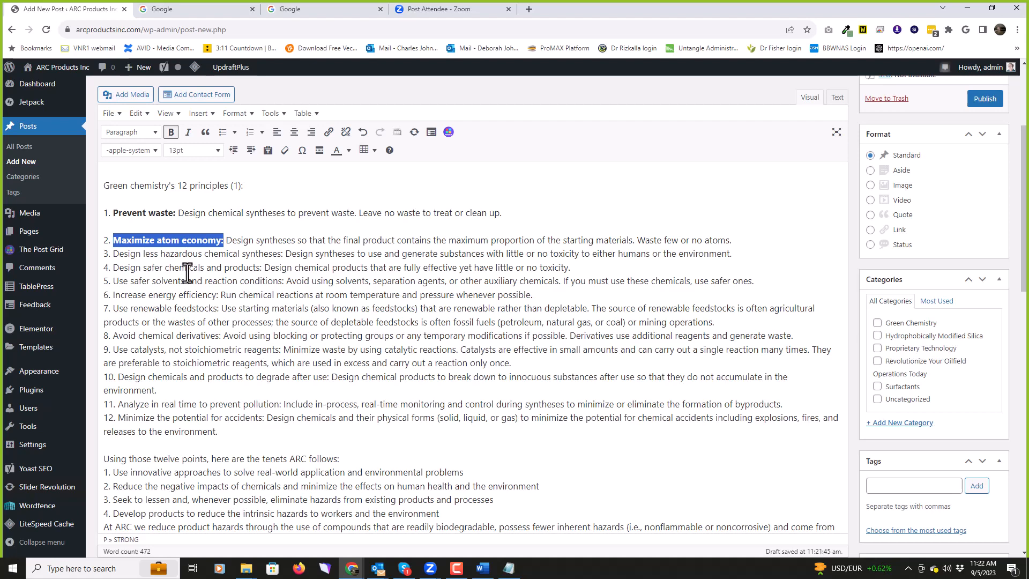
{"action": "left_click", "coordinate": [511, 213]}
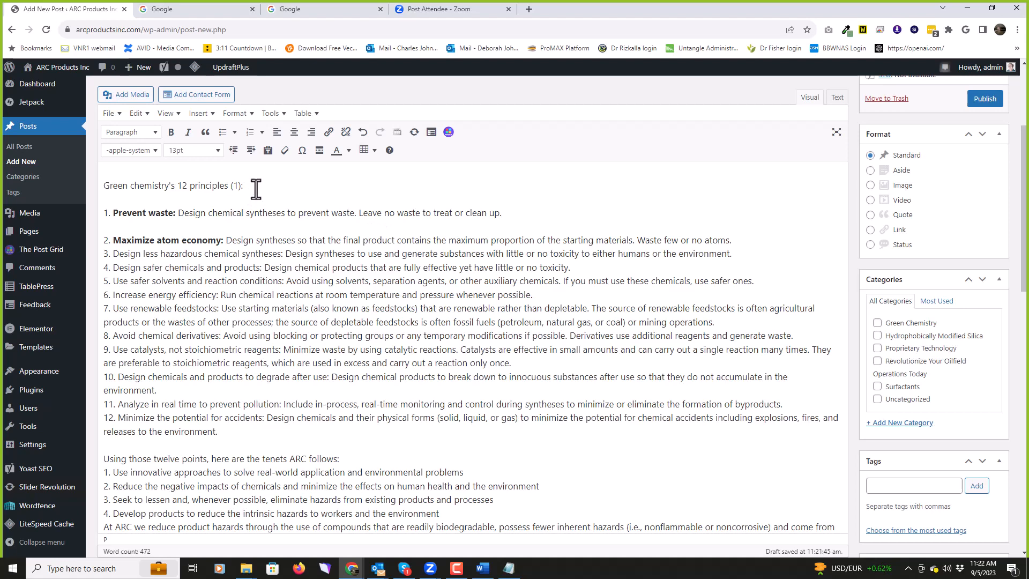
Step: Make the 'Green chemistry's 12 principles (1):' line bold and centred
{"action": "left_click_drag", "start_coordinate": [241, 185], "coordinate": [102, 189]}
{"action": "left_click", "coordinate": [171, 134]}
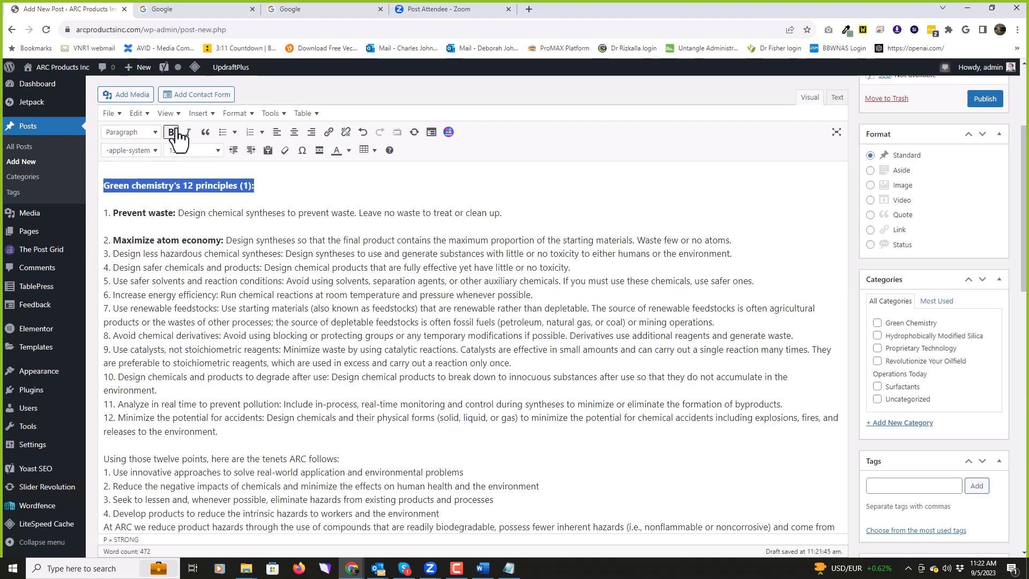
{"action": "left_click", "coordinate": [296, 133]}
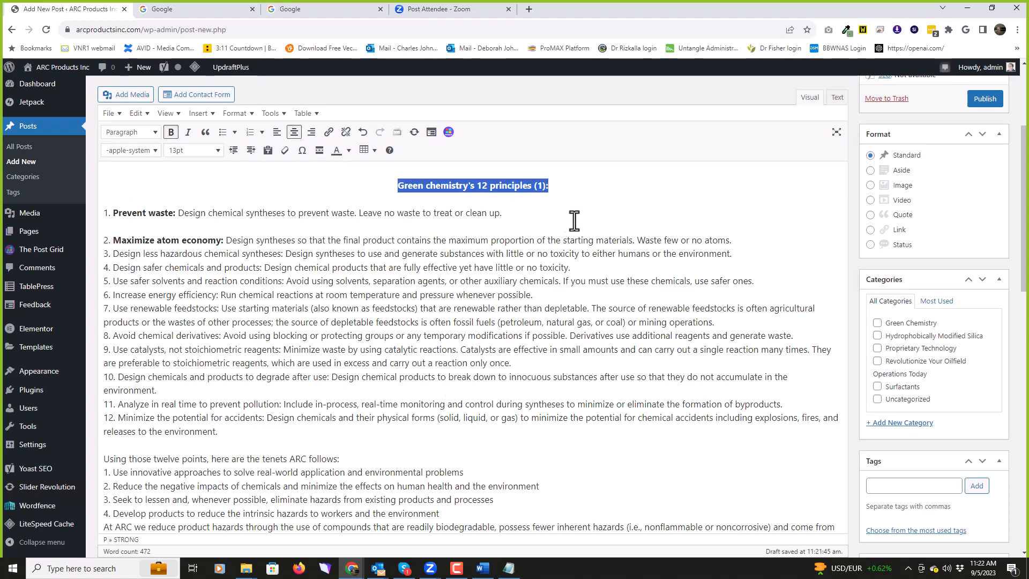
{"action": "left_click", "coordinate": [594, 185]}
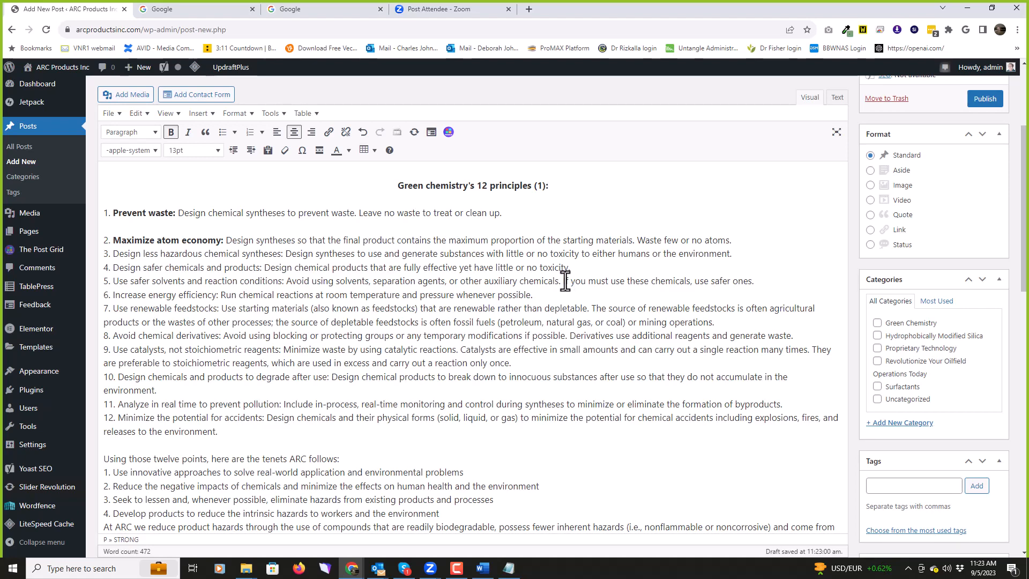
Step: Set that heading line's format to Heading 3
{"action": "left_click_drag", "start_coordinate": [552, 185], "coordinate": [393, 169]}
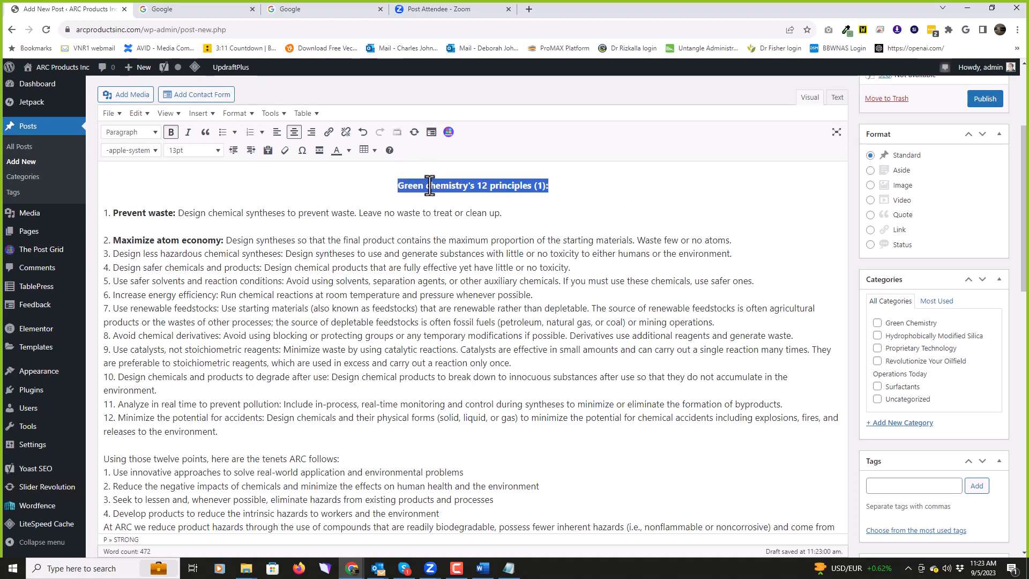
{"action": "left_click", "coordinate": [157, 133]}
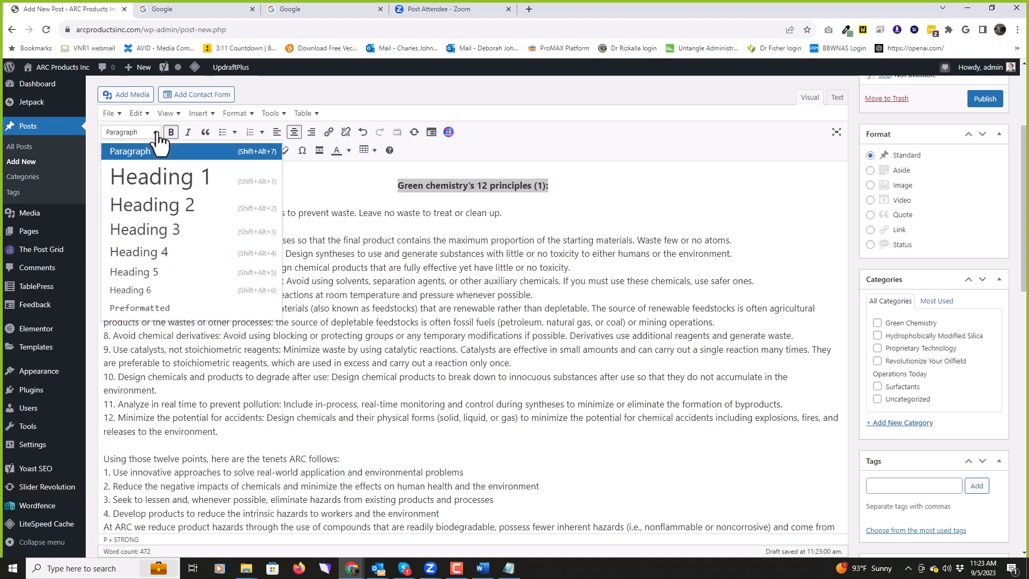
{"action": "left_click", "coordinate": [155, 234]}
{"action": "left_click", "coordinate": [675, 179]}
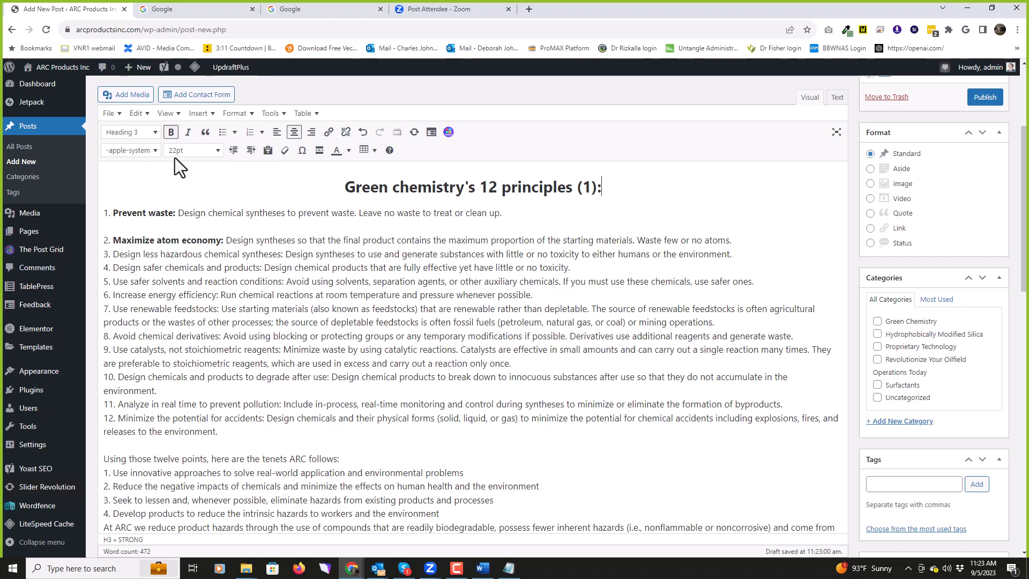
{"action": "left_click", "coordinate": [156, 133]}
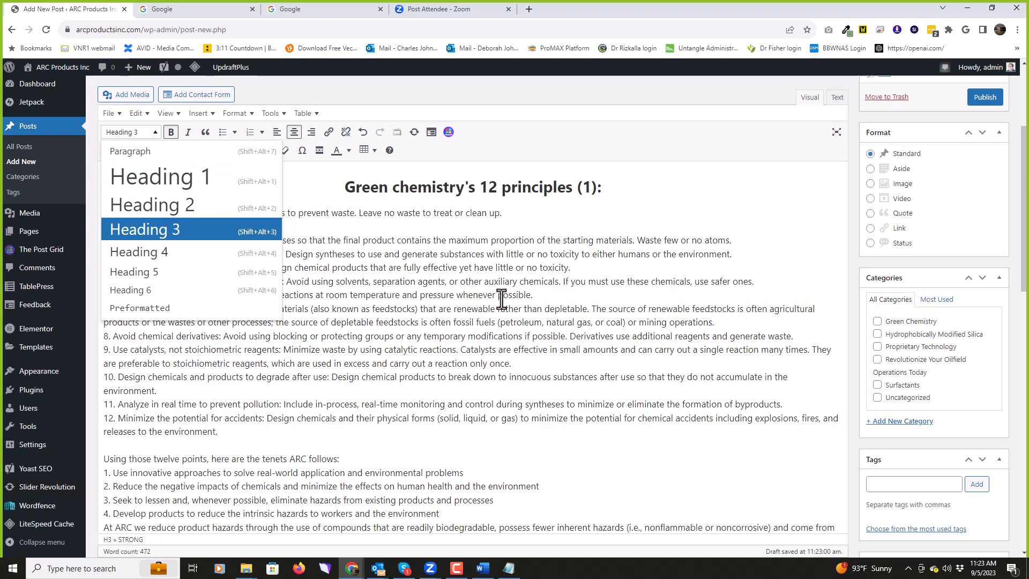
{"action": "left_click", "coordinate": [631, 185]}
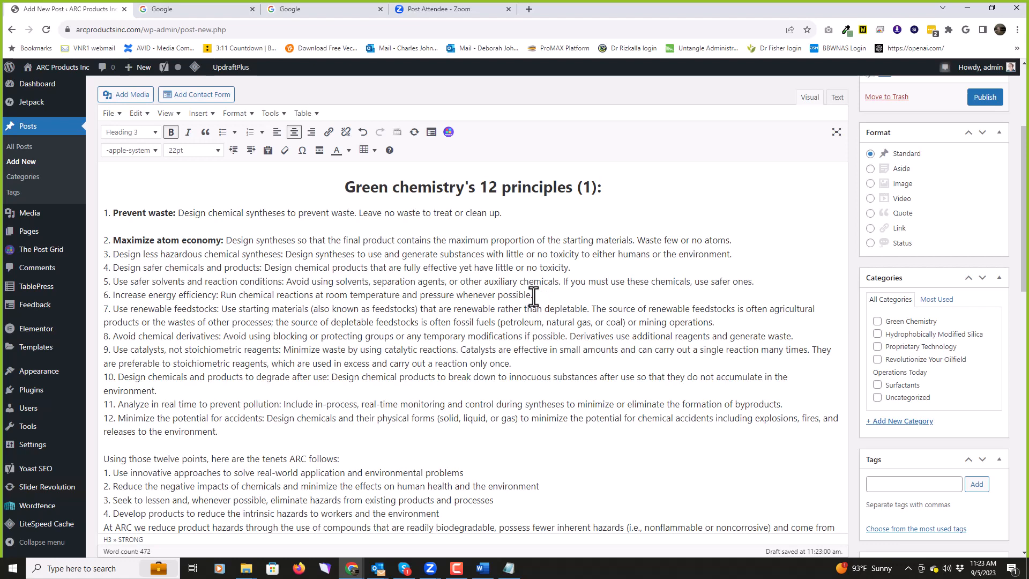
Step: Copy 'Green chemistry' from the heading into Yoast's Focus keyphrase field
{"action": "scroll", "coordinate": [533, 296], "scroll_direction": "down", "scroll_amount": 8}
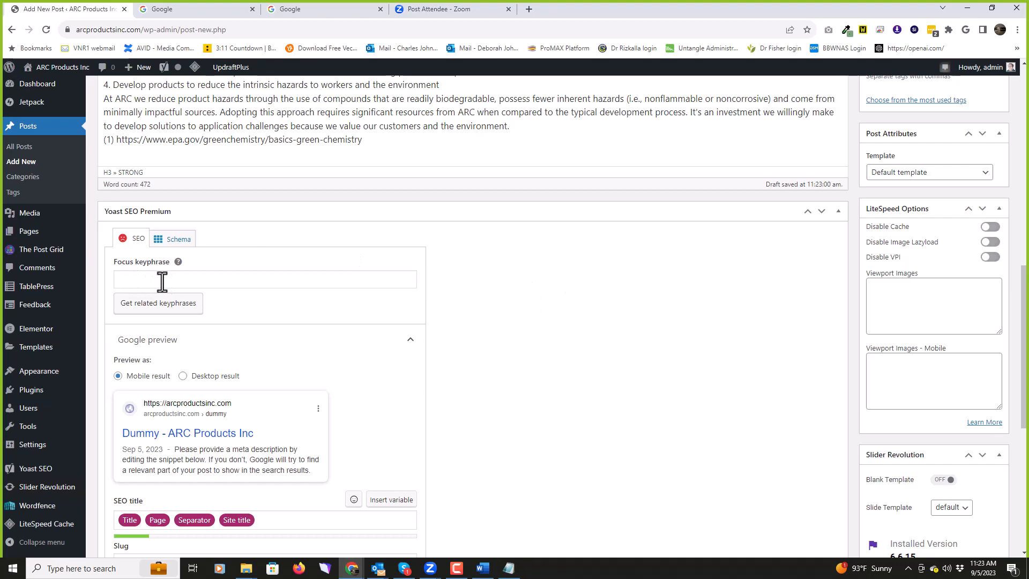
{"action": "scroll", "coordinate": [162, 281], "scroll_direction": "up", "scroll_amount": 8}
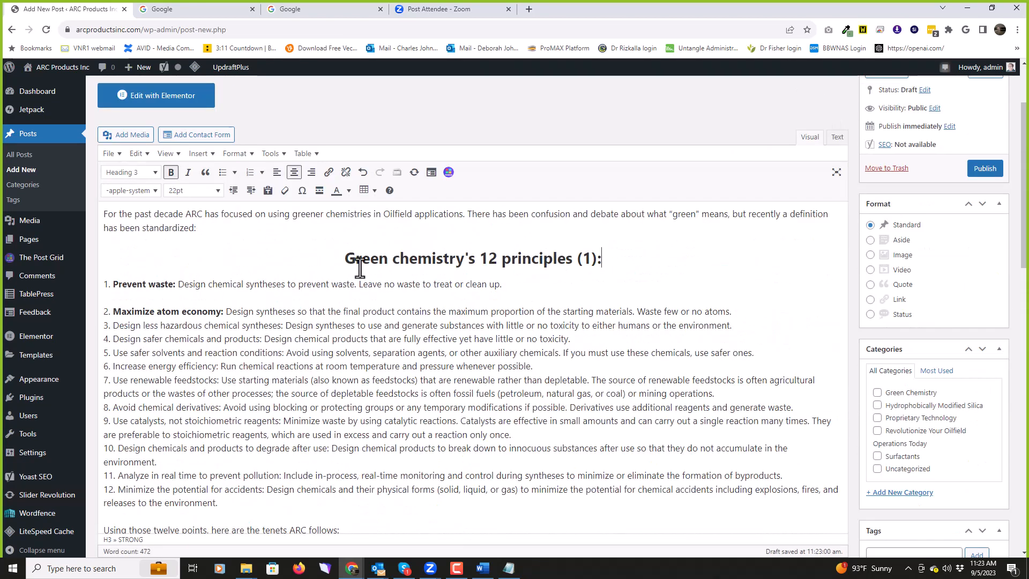
{"action": "left_click_drag", "start_coordinate": [348, 259], "coordinate": [462, 262]}
{"action": "key", "text": "ctrl+c"}
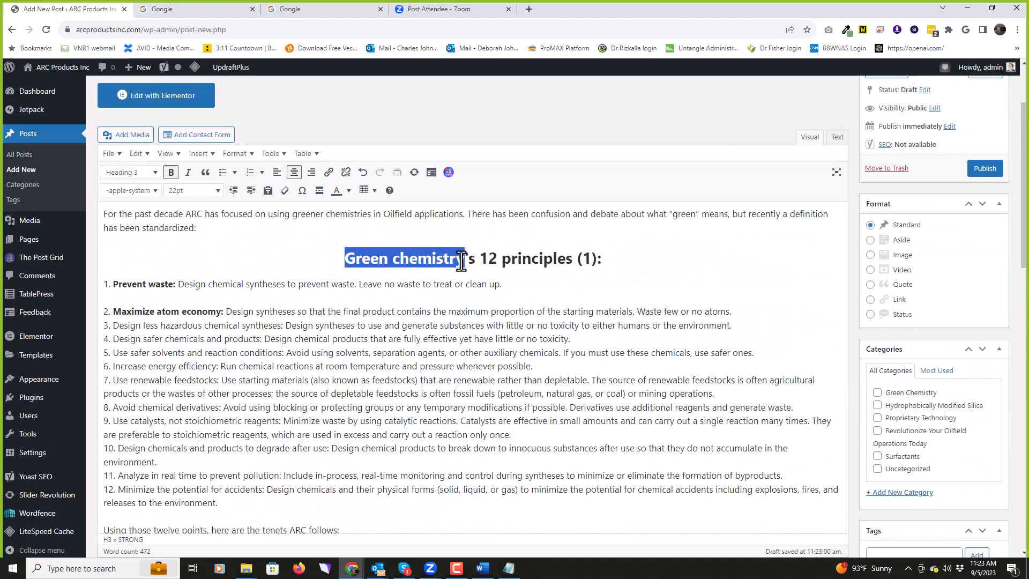
{"action": "scroll", "coordinate": [380, 289], "scroll_direction": "down", "scroll_amount": 10}
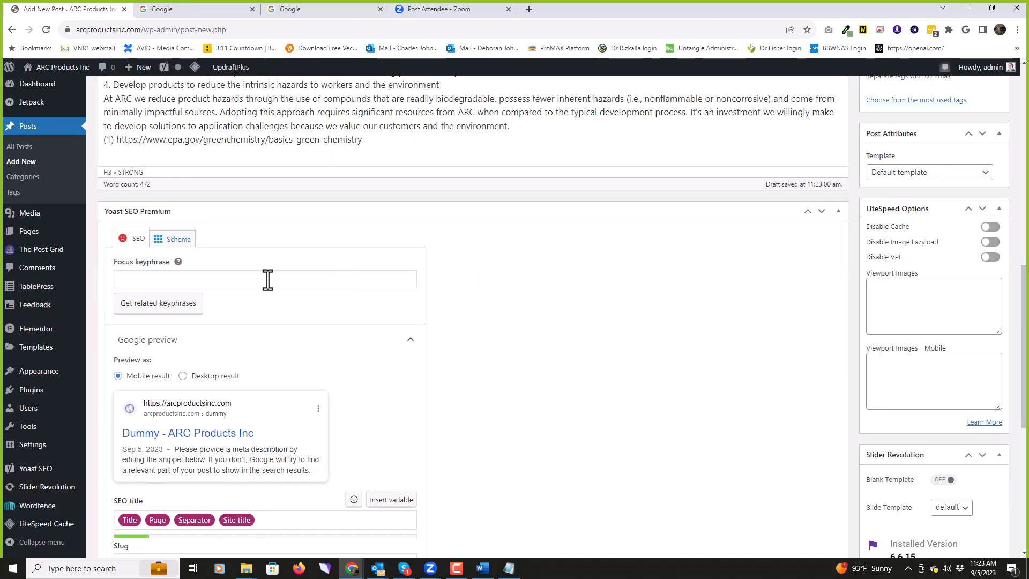
{"action": "left_click", "coordinate": [144, 279]}
{"action": "key", "text": "ctrl+v"}
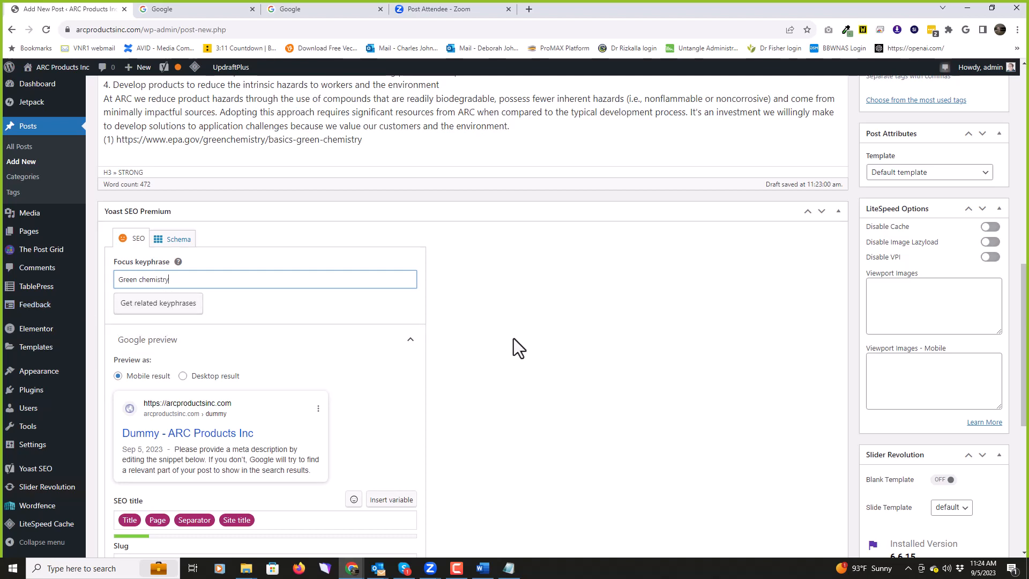
Step: Paste the tenets intro and first three points as the Yoast meta description
{"action": "scroll", "coordinate": [516, 340], "scroll_direction": "down", "scroll_amount": 4}
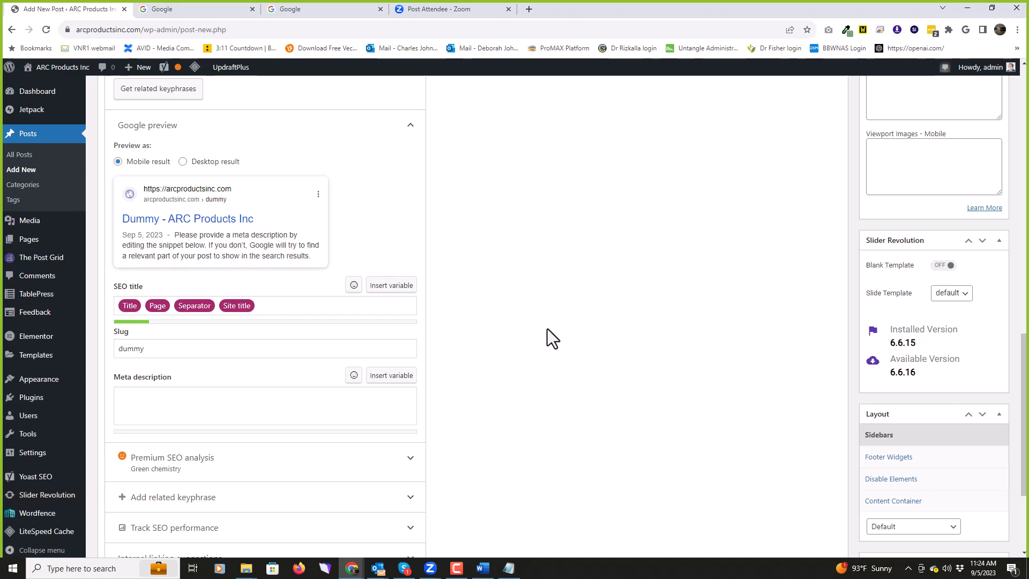
{"action": "scroll", "coordinate": [546, 332], "scroll_direction": "up", "scroll_amount": 8}
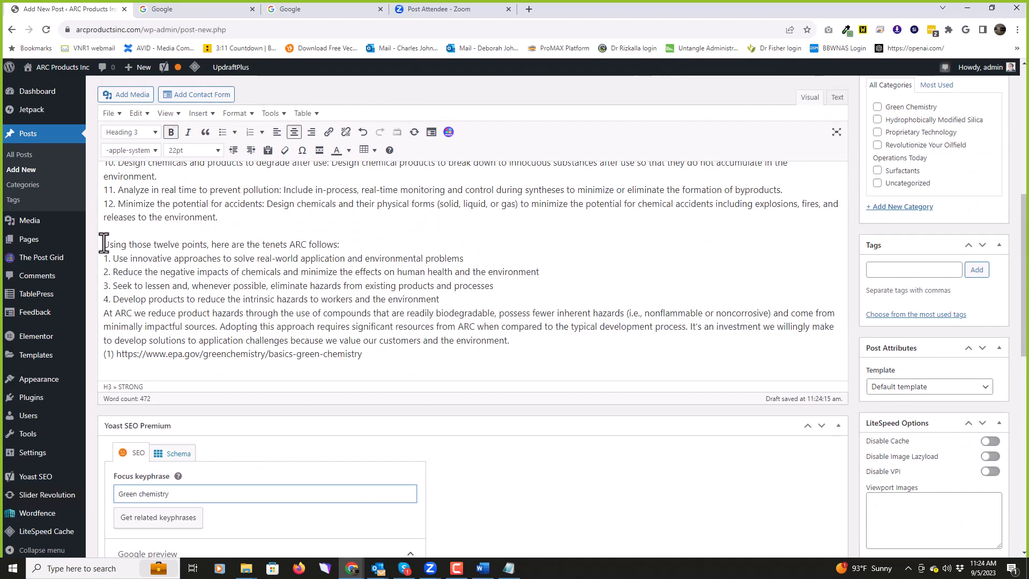
{"action": "left_click_drag", "start_coordinate": [103, 245], "coordinate": [578, 280]}
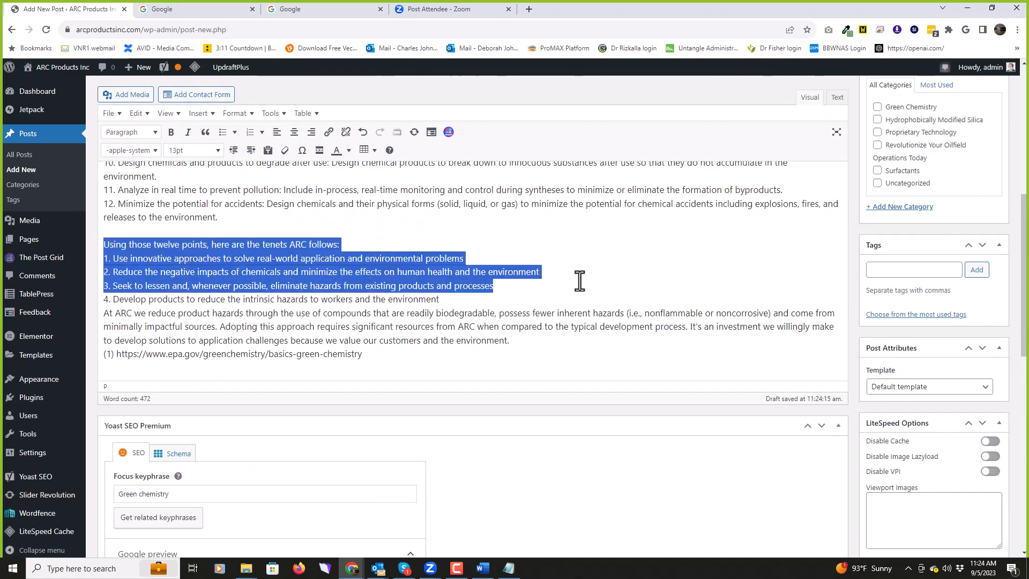
{"action": "scroll", "coordinate": [588, 294], "scroll_direction": "down", "scroll_amount": 8}
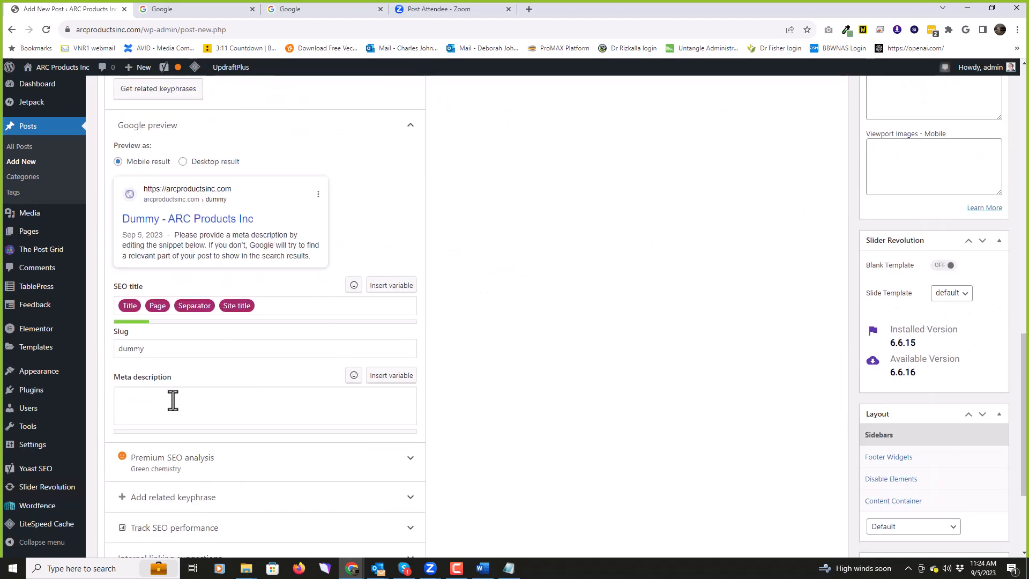
{"action": "left_click", "coordinate": [156, 403]}
{"action": "type", "text": "Using those twelve points, here are the tenets ARC follows:1. Use innovative approaches to solve real-world application and environmental problems2. Reduce the negative impacts of chemicals and minimize the effects on human health and the environment3. Seek to lessen and, whenever possible, eliminate hazards from existing products and processes"}
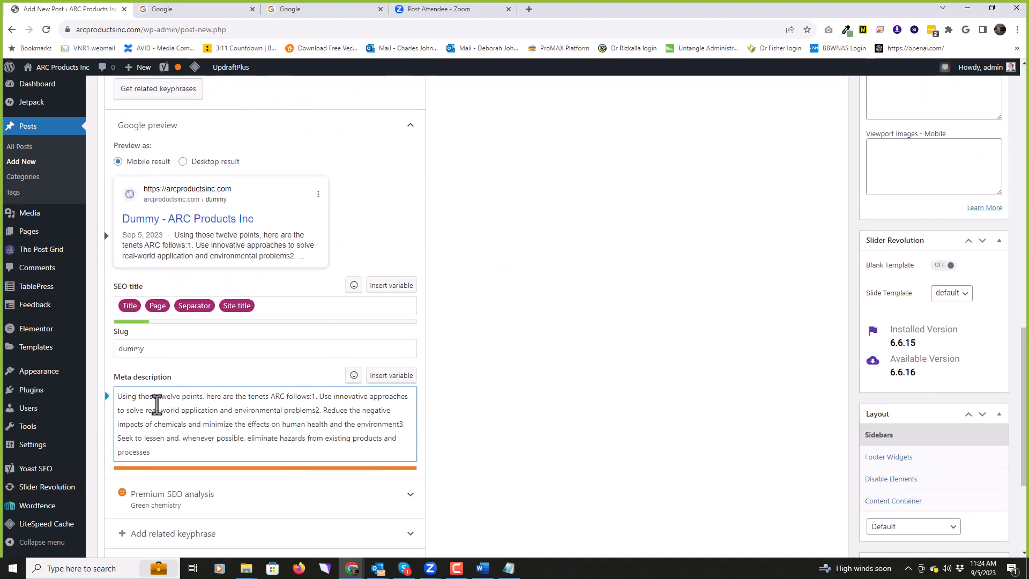
{"action": "left_click", "coordinate": [509, 330]}
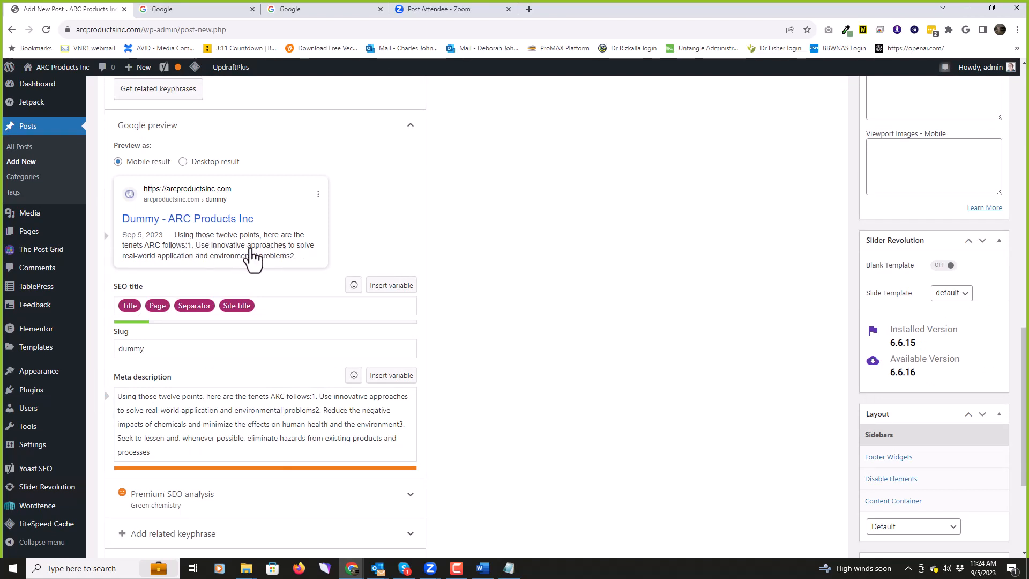
{"action": "scroll", "coordinate": [606, 301], "scroll_direction": "down", "scroll_amount": 1}
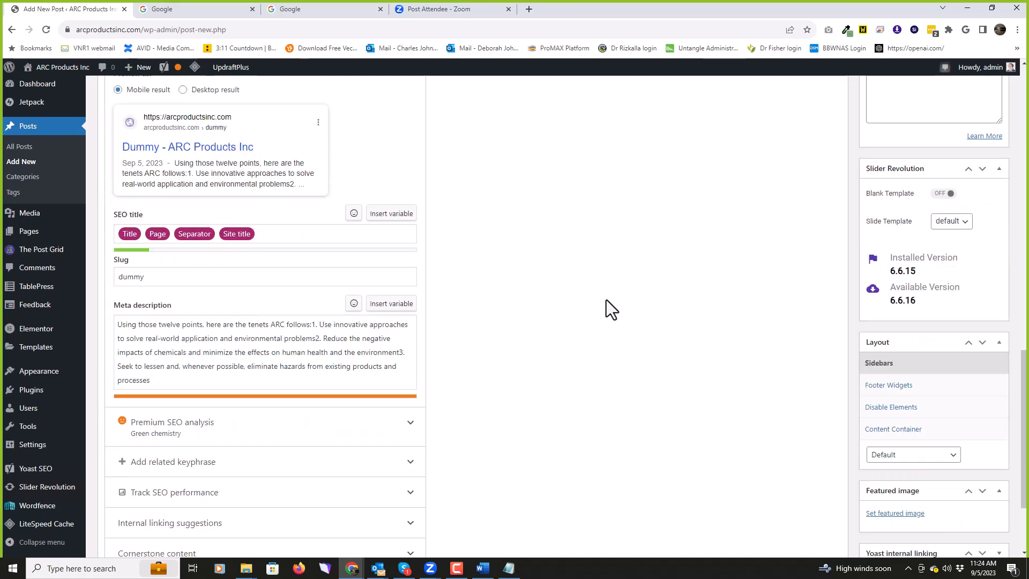
{"action": "scroll", "coordinate": [606, 310], "scroll_direction": "down", "scroll_amount": 2}
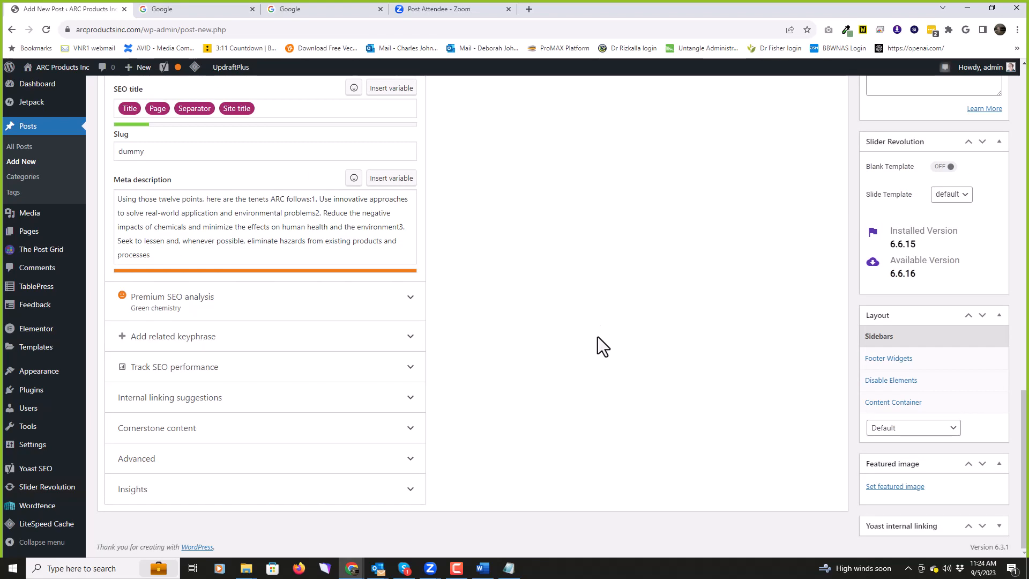
{"action": "scroll", "coordinate": [597, 336], "scroll_direction": "up", "scroll_amount": 5}
{"action": "scroll", "coordinate": [596, 336], "scroll_direction": "down", "scroll_amount": 4}
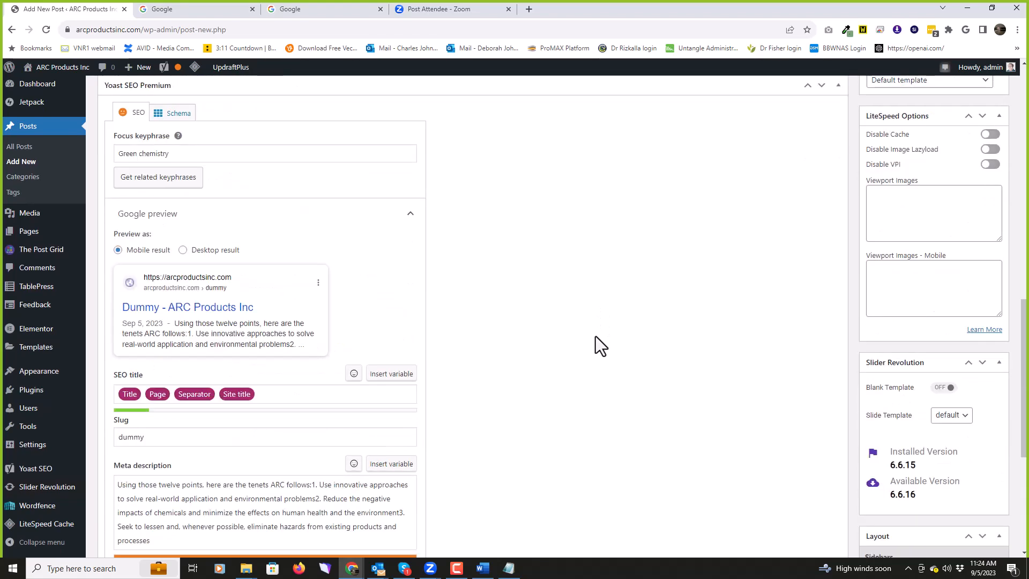
{"action": "scroll", "coordinate": [593, 336], "scroll_direction": "down", "scroll_amount": 1}
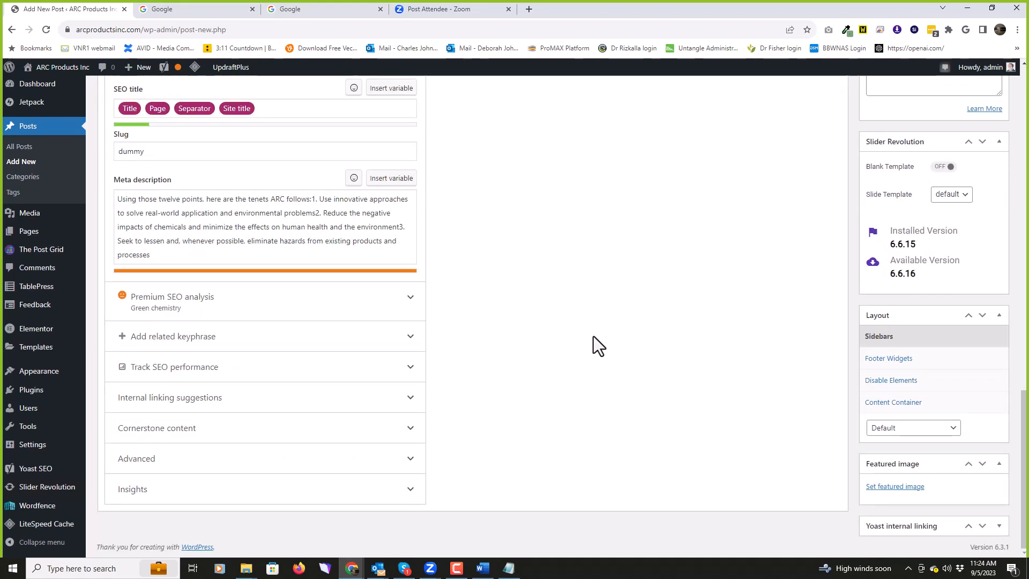
{"action": "scroll", "coordinate": [600, 345], "scroll_direction": "up", "scroll_amount": 6}
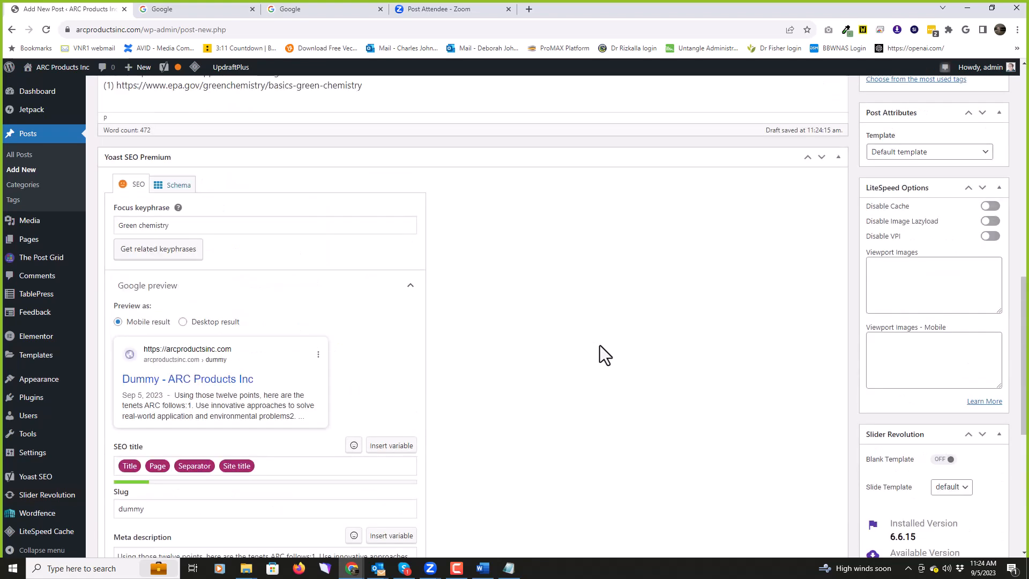
{"action": "scroll", "coordinate": [599, 344], "scroll_direction": "up", "scroll_amount": 3}
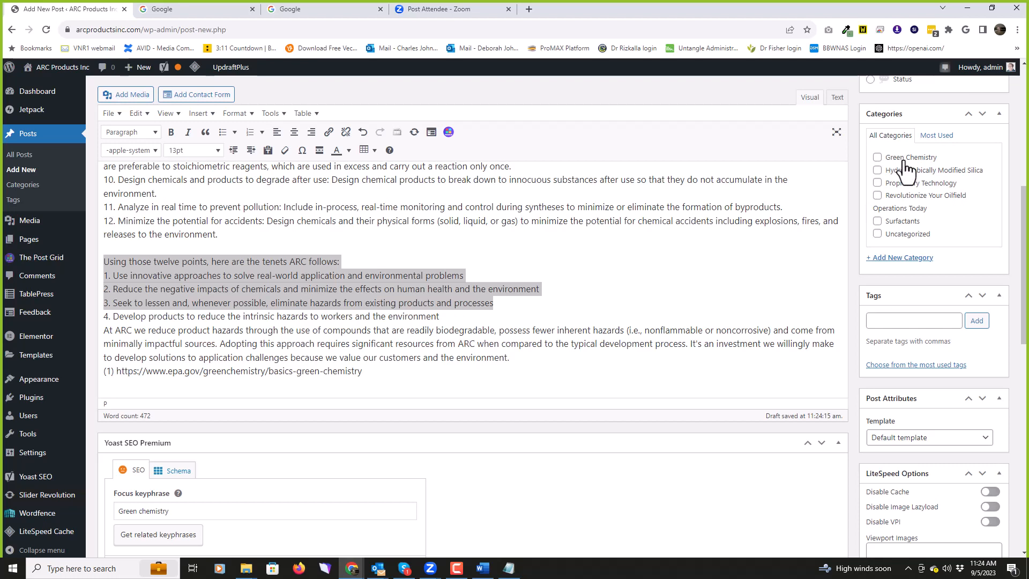
Step: Check Green Chemistry, toggle Proprietary Technology on then off, and deselect the post text
{"action": "left_click", "coordinate": [877, 159]}
{"action": "scroll", "coordinate": [911, 236], "scroll_direction": "up", "scroll_amount": 2}
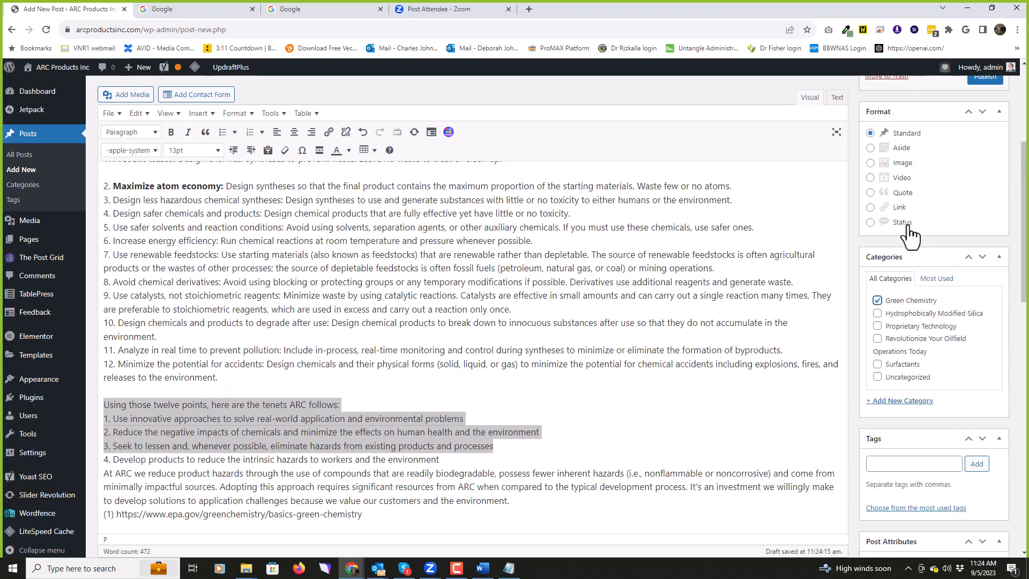
{"action": "scroll", "coordinate": [908, 227], "scroll_direction": "up", "scroll_amount": 3}
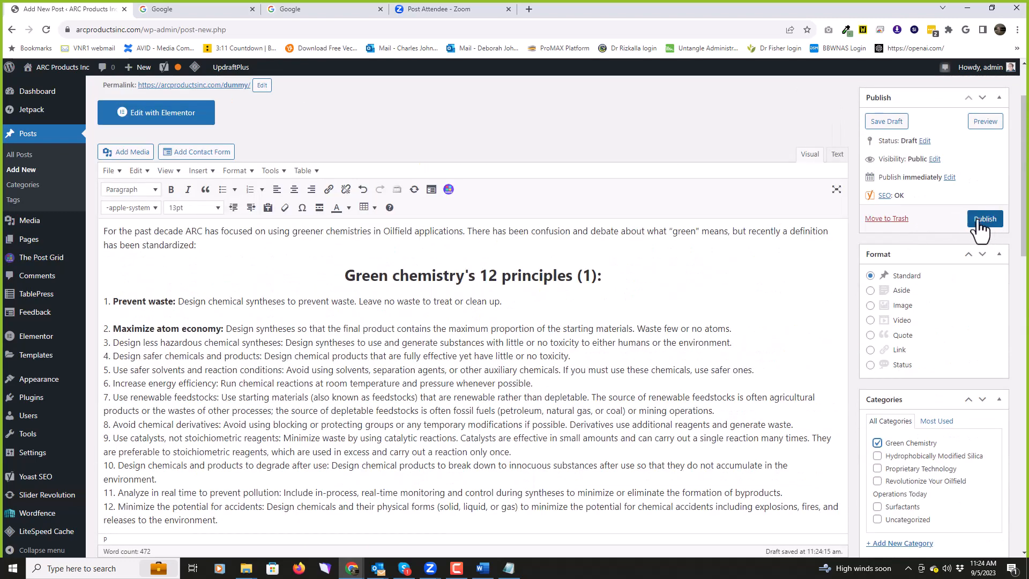
{"action": "scroll", "coordinate": [772, 291], "scroll_direction": "down", "scroll_amount": 3}
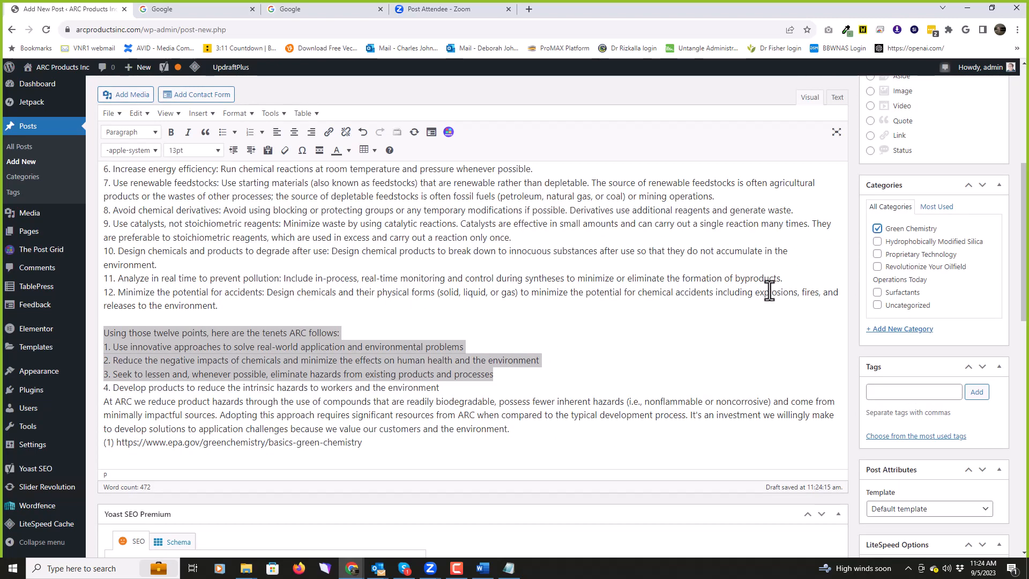
{"action": "left_click", "coordinate": [877, 254]}
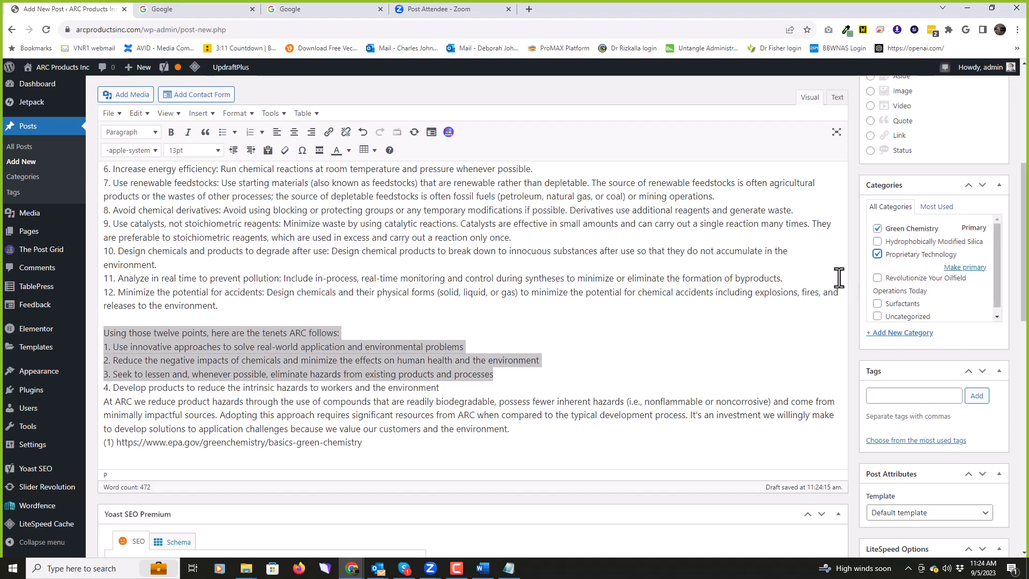
{"action": "left_click", "coordinate": [877, 254]}
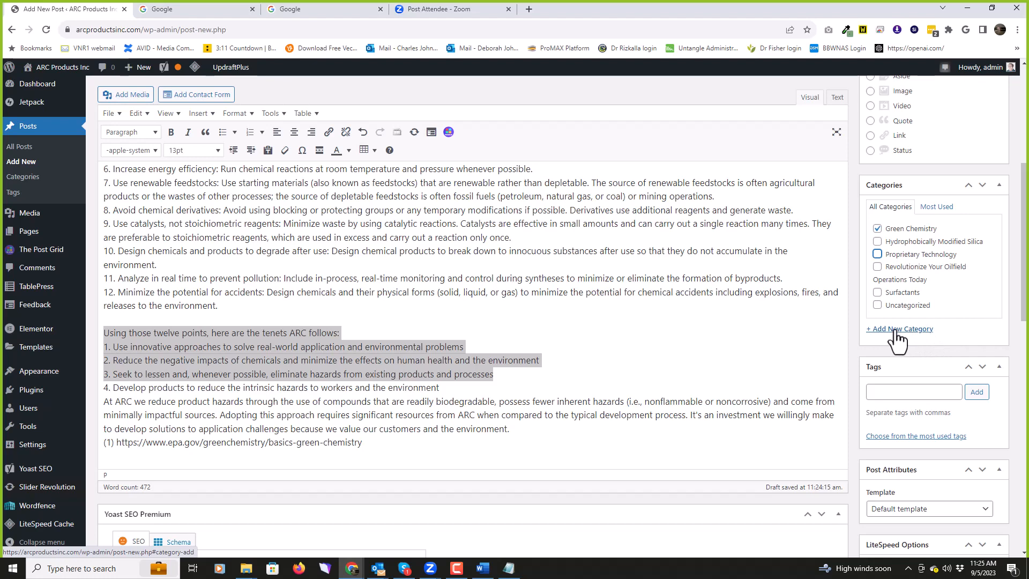
{"action": "left_click", "coordinate": [517, 223]}
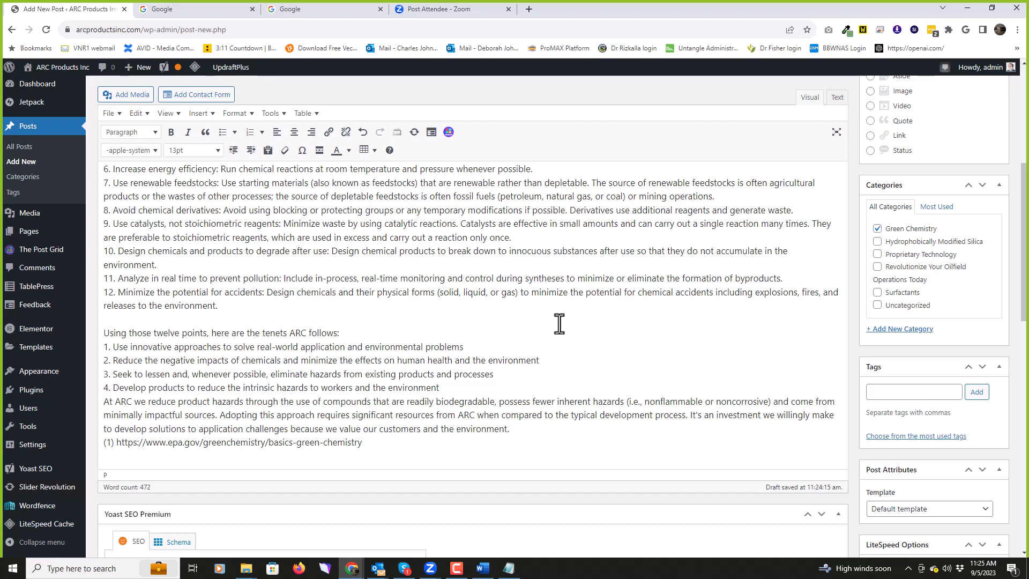
{"action": "scroll", "coordinate": [559, 321], "scroll_direction": "up", "scroll_amount": 5}
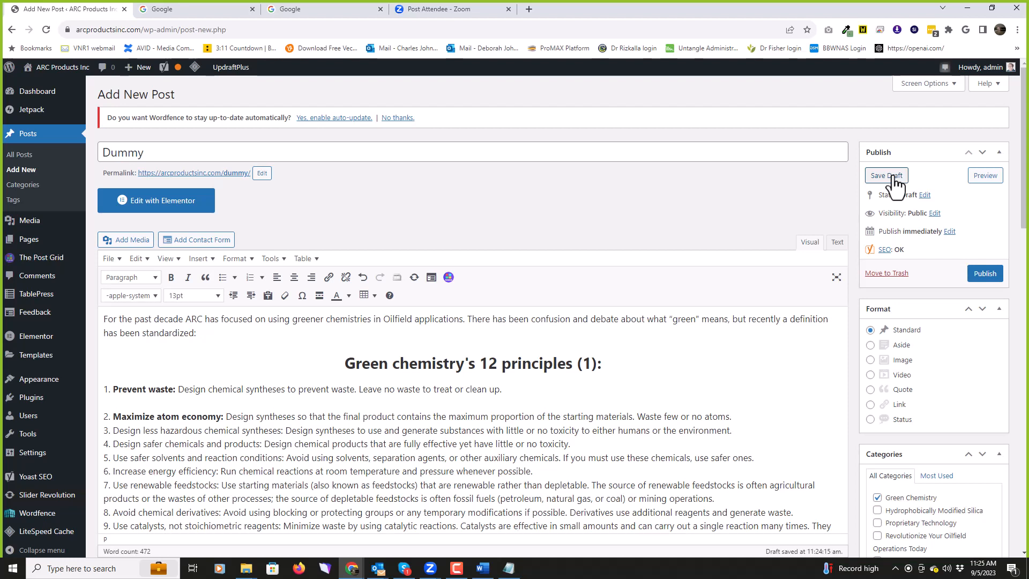
{"action": "left_click", "coordinate": [983, 176]}
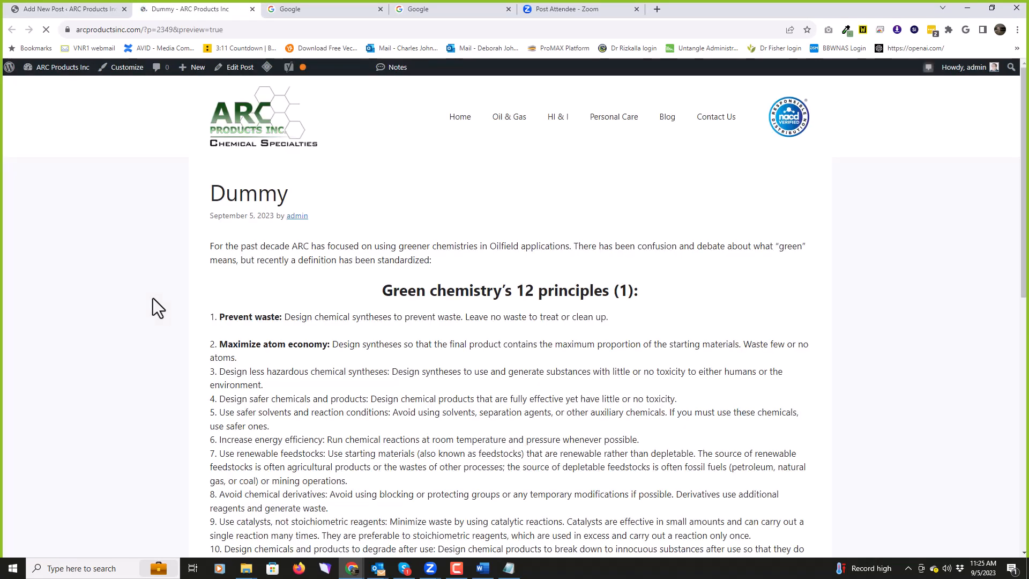
{"action": "scroll", "coordinate": [459, 315], "scroll_direction": "down", "scroll_amount": 10}
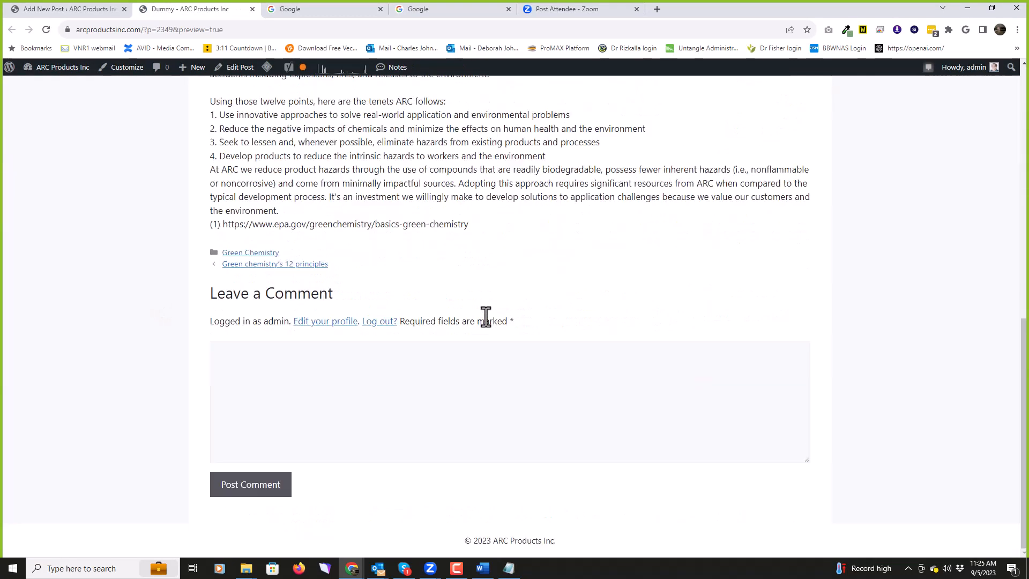
{"action": "scroll", "coordinate": [485, 316], "scroll_direction": "up", "scroll_amount": 3}
{"action": "scroll", "coordinate": [486, 317], "scroll_direction": "up", "scroll_amount": 8}
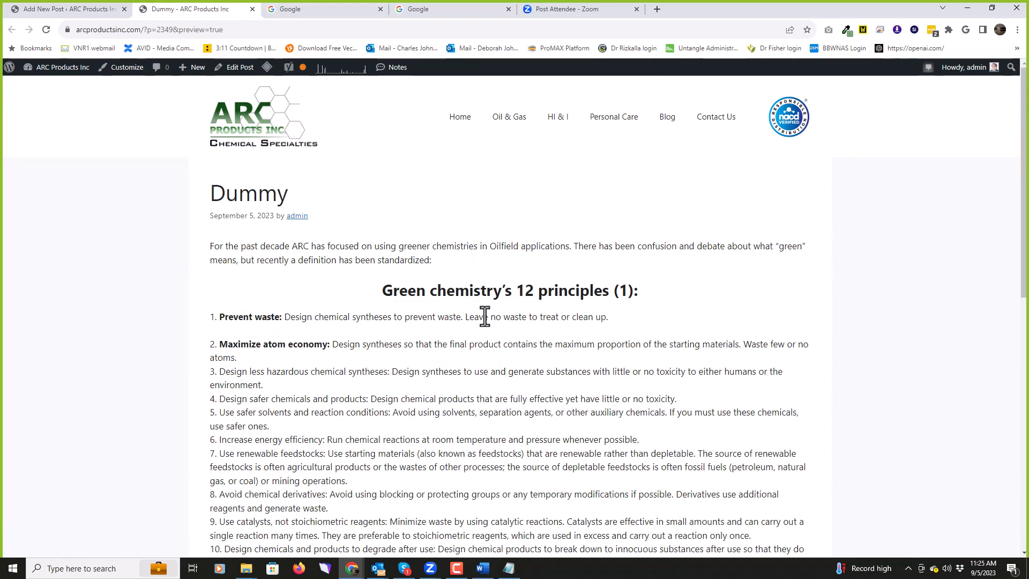
{"action": "scroll", "coordinate": [484, 317], "scroll_direction": "down", "scroll_amount": 10}
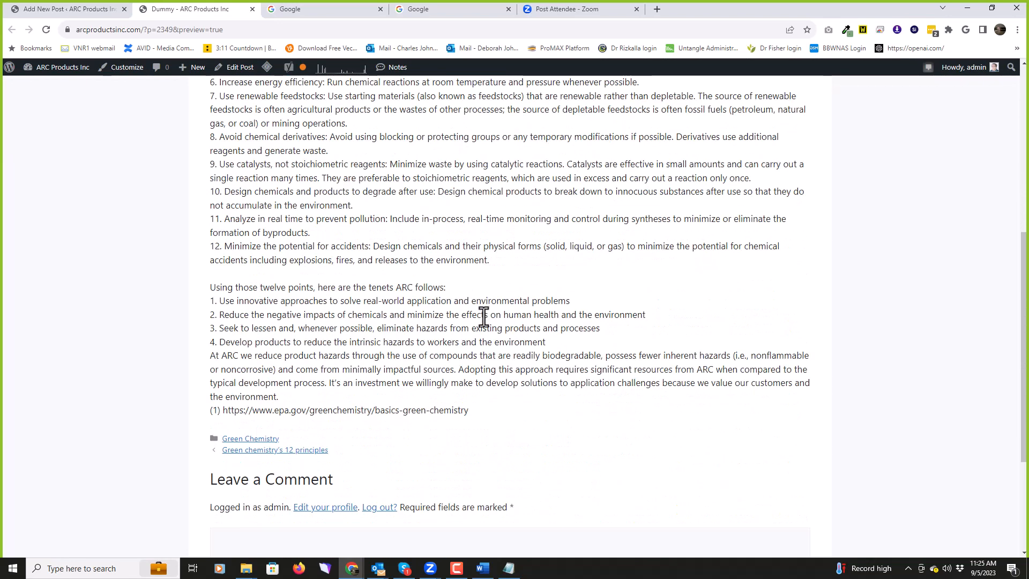
{"action": "scroll", "coordinate": [477, 320], "scroll_direction": "up", "scroll_amount": 10}
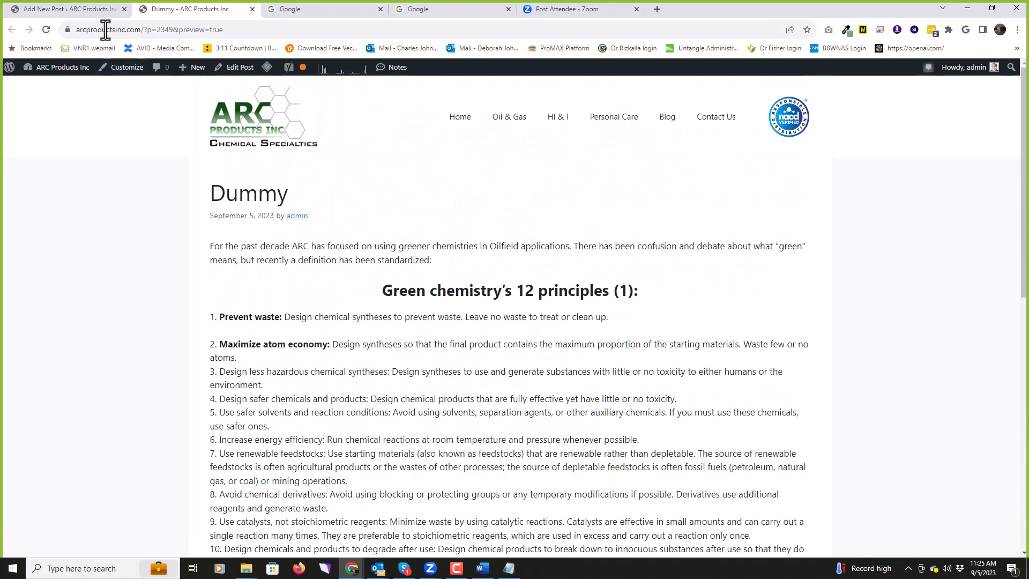
{"action": "left_click", "coordinate": [252, 10]}
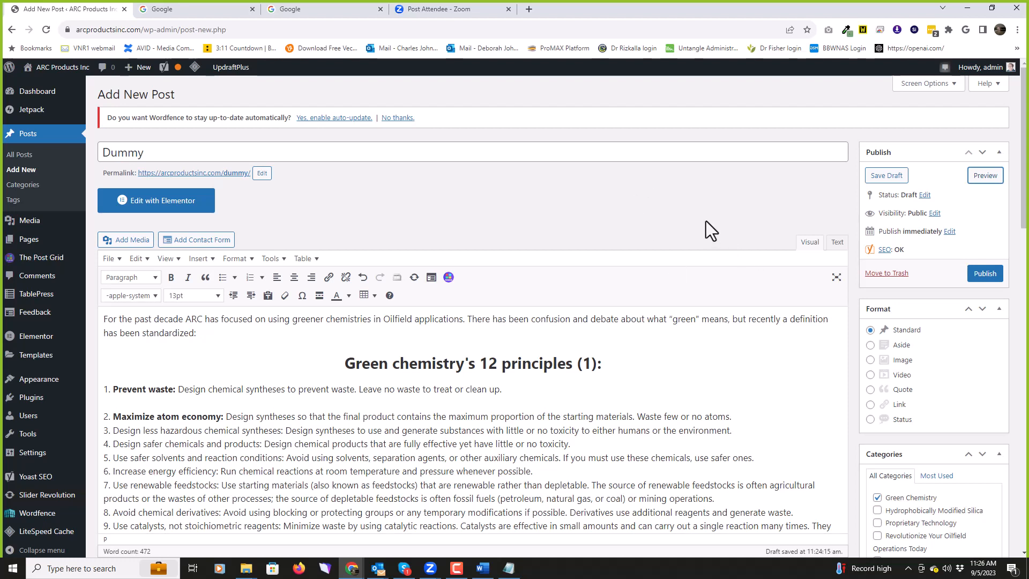
Step: Leave the editor for All Posts and Quick Edit the Dummy draft to a different author
{"action": "left_click", "coordinate": [32, 138]}
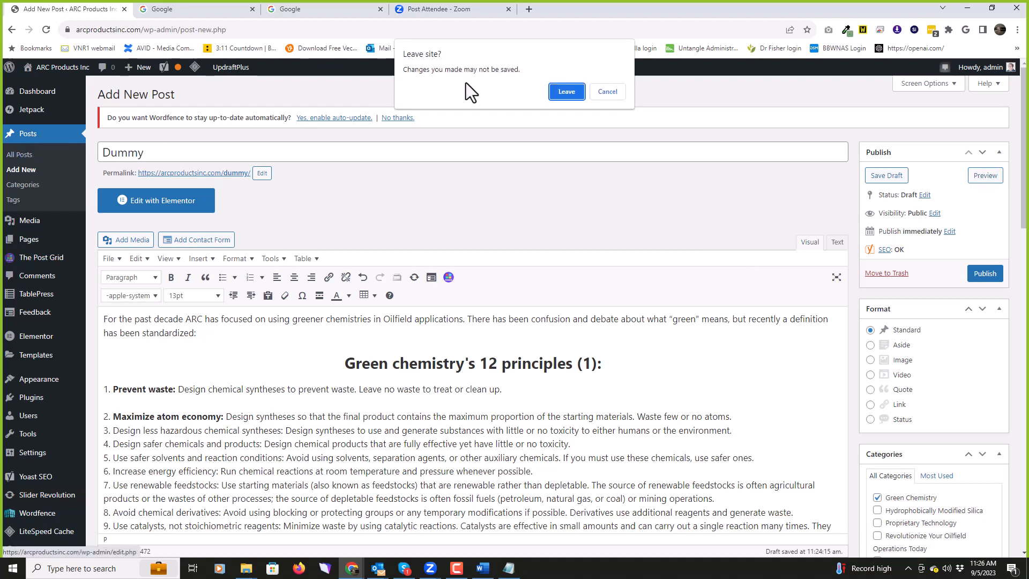
{"action": "left_click", "coordinate": [566, 92]}
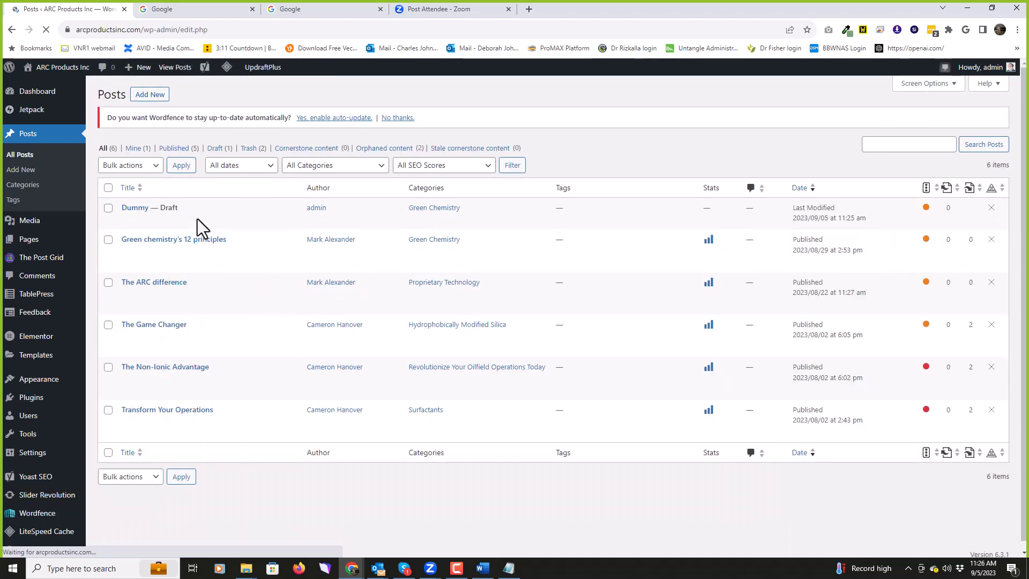
{"action": "mouse_move", "coordinate": [126, 212]}
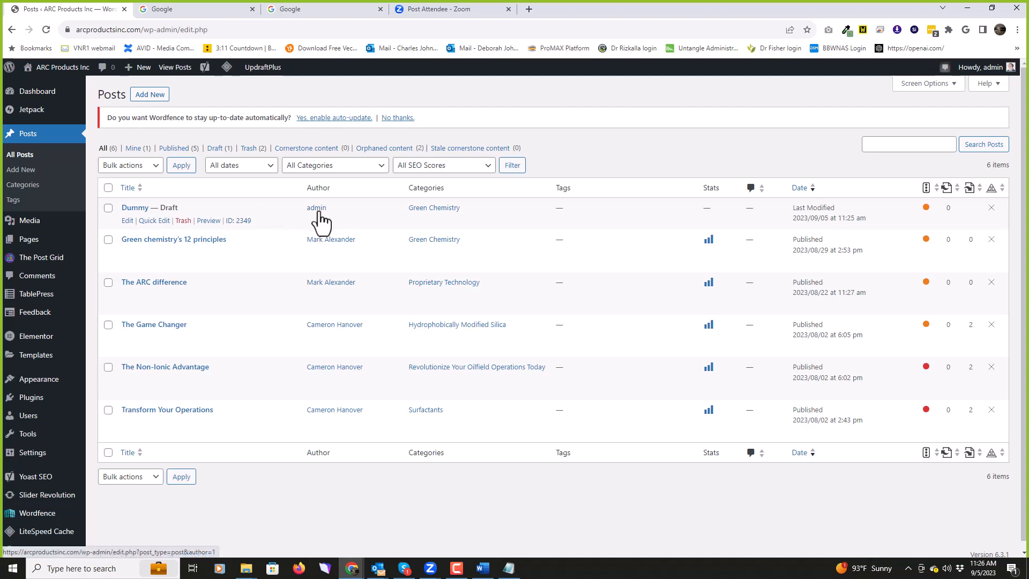
{"action": "left_click", "coordinate": [154, 221]}
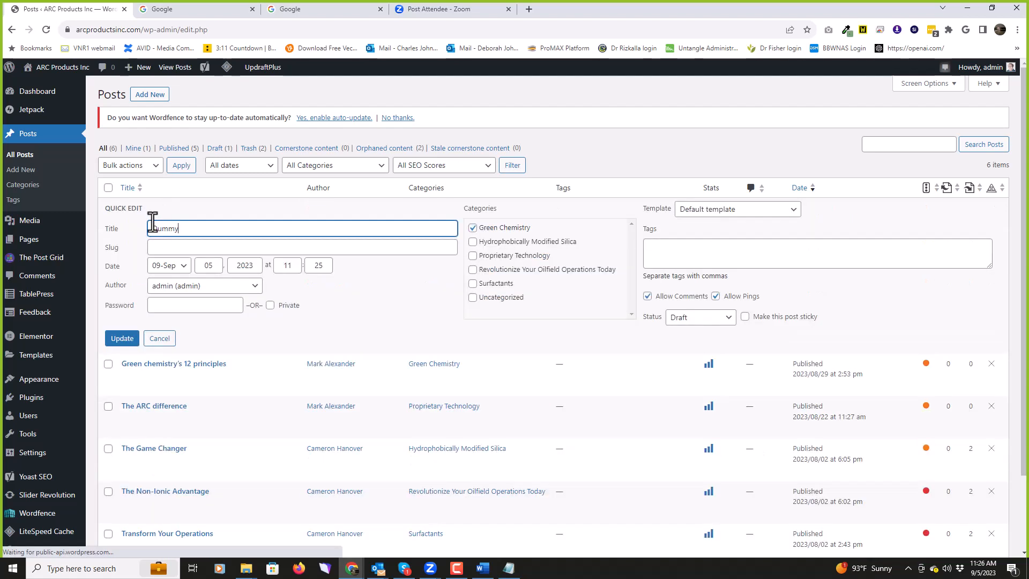
{"action": "left_click", "coordinate": [256, 289]}
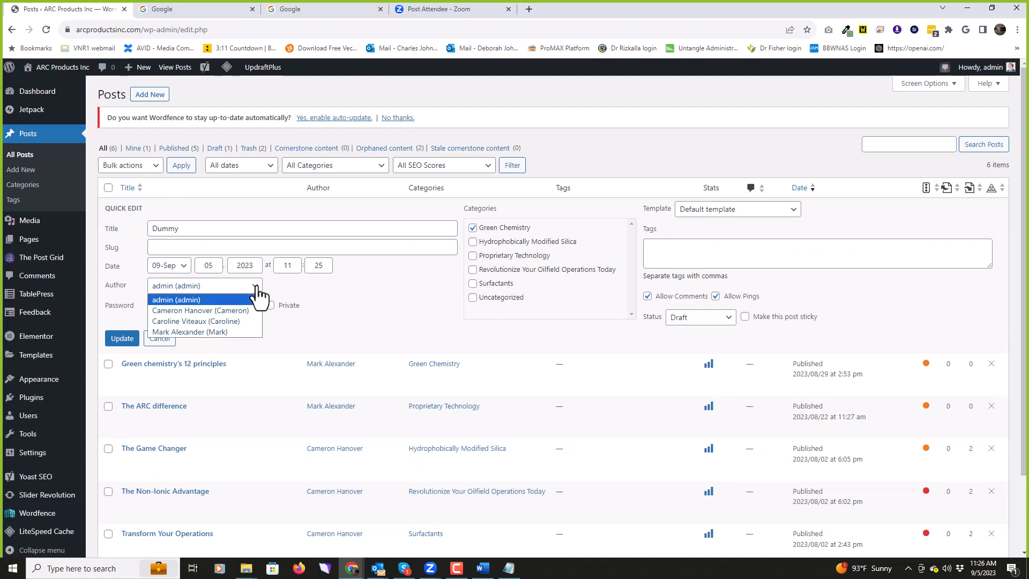
{"action": "left_click", "coordinate": [236, 320]}
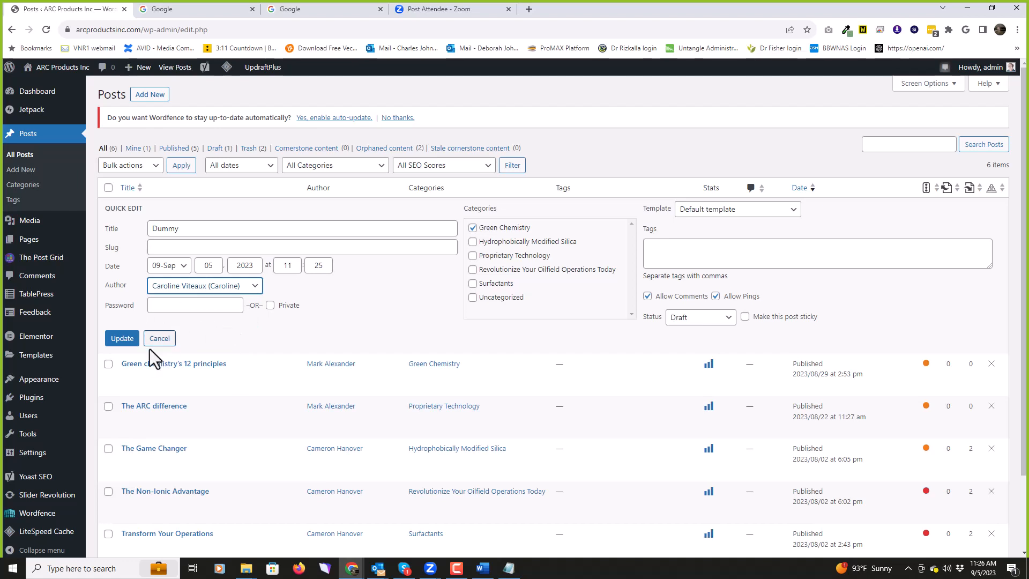
{"action": "left_click", "coordinate": [122, 339]}
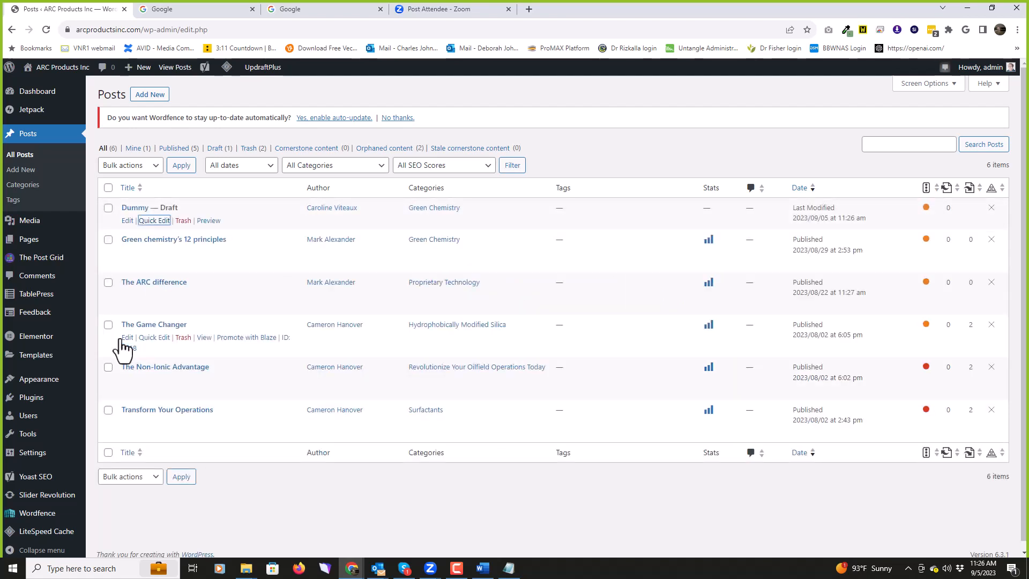
Step: Trash the Dummy draft from the All Posts list
{"action": "left_click", "coordinate": [136, 209]}
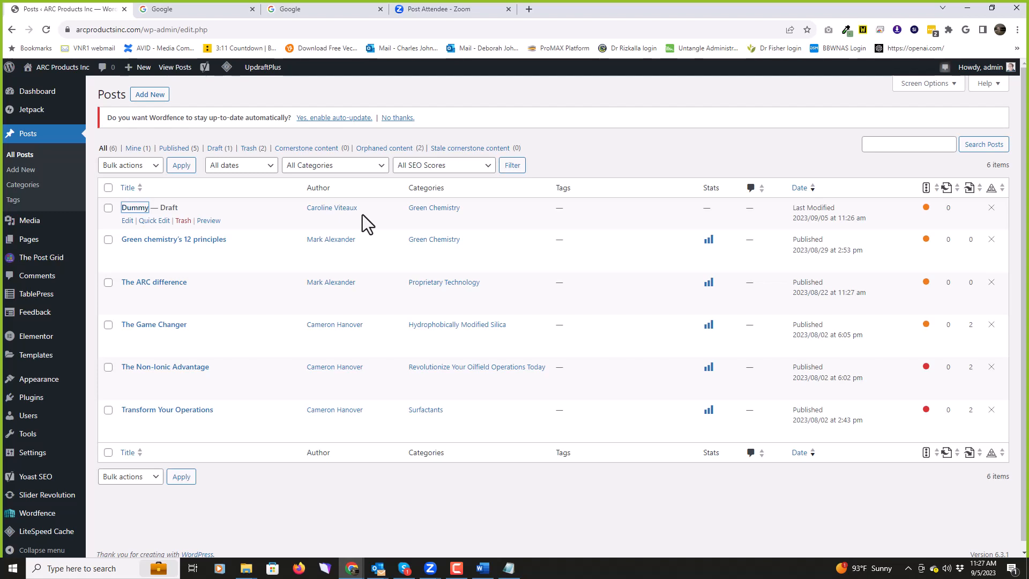
{"action": "left_click", "coordinate": [182, 222]}
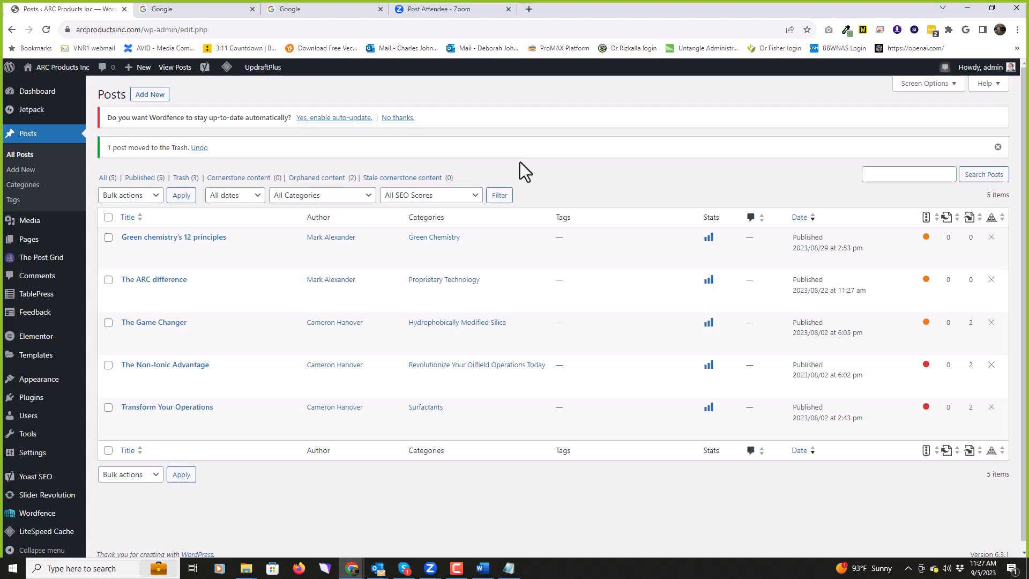
Step: View The Game Changer's stats by months, weeks (Aug 14 – Aug 20) and days, then visit the live site
{"action": "left_click", "coordinate": [708, 324]}
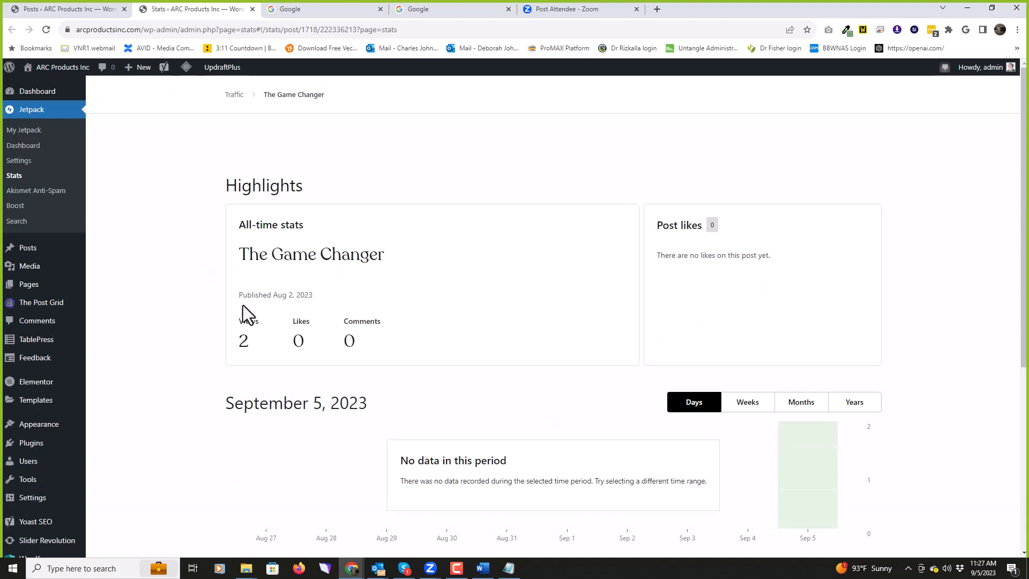
{"action": "scroll", "coordinate": [166, 290], "scroll_direction": "down", "scroll_amount": 5}
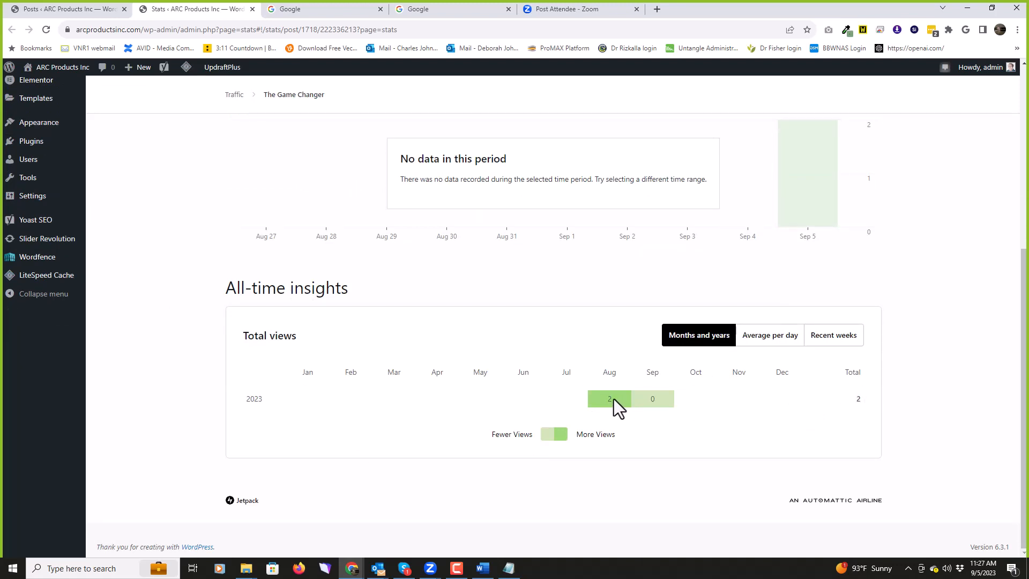
{"action": "scroll", "coordinate": [613, 398], "scroll_direction": "up", "scroll_amount": 3}
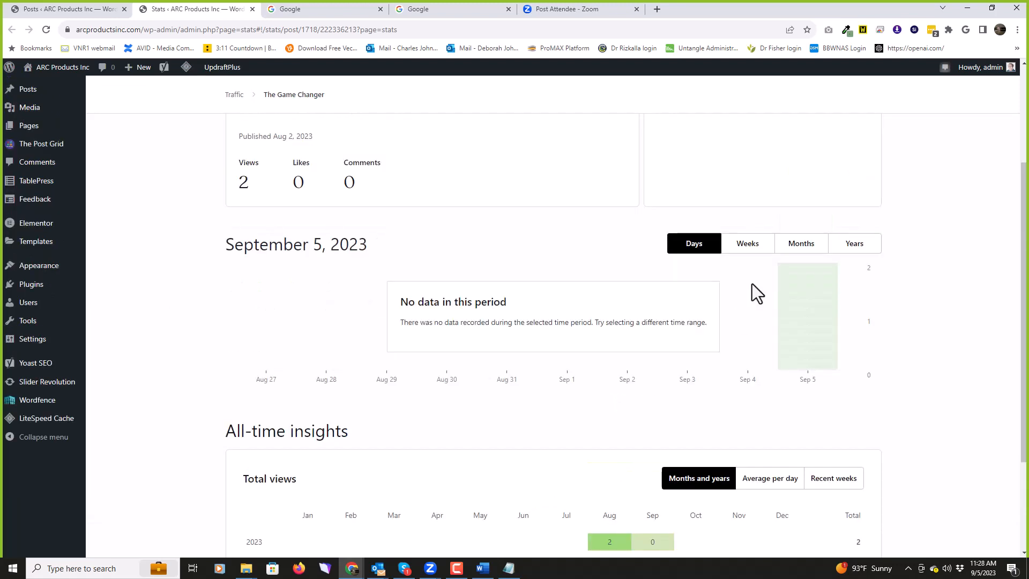
{"action": "left_click", "coordinate": [797, 247]}
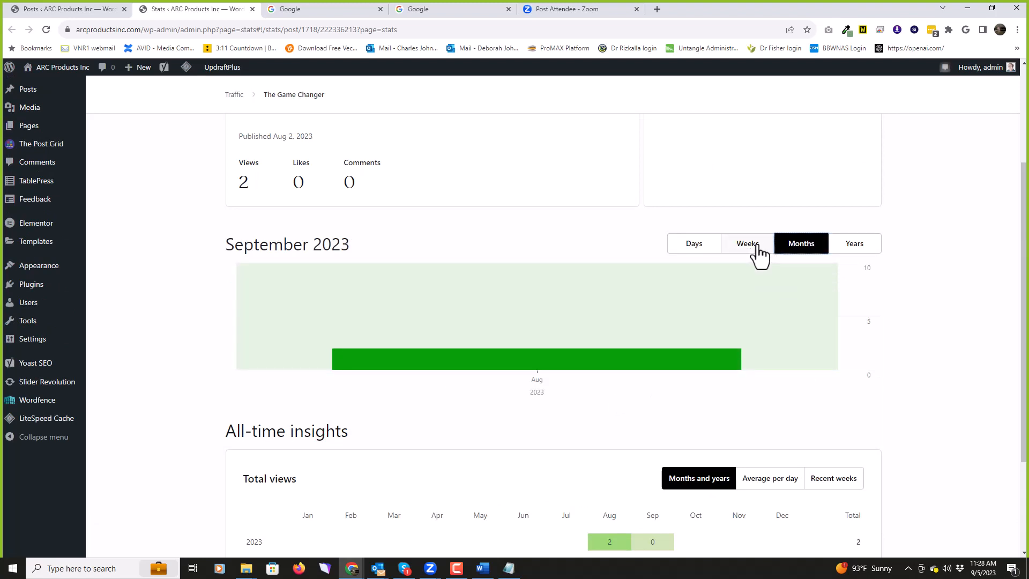
{"action": "mouse_move", "coordinate": [552, 359]}
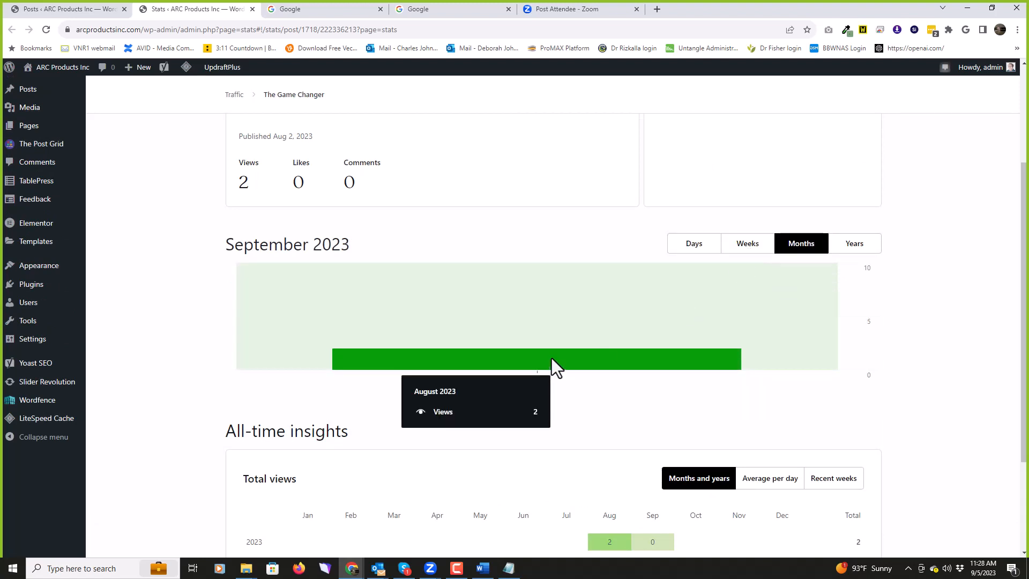
{"action": "left_click", "coordinate": [747, 251]}
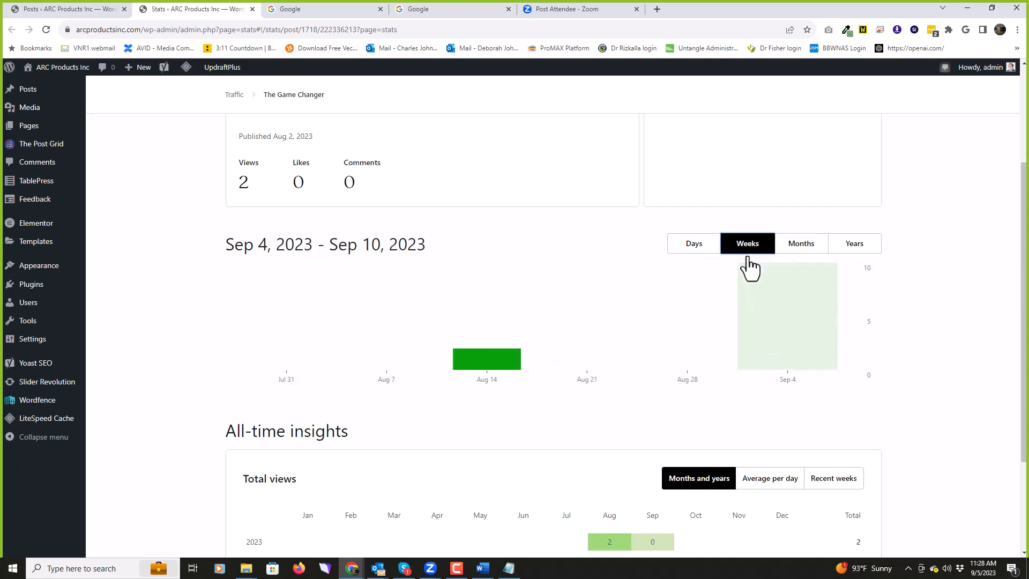
{"action": "mouse_move", "coordinate": [509, 370]}
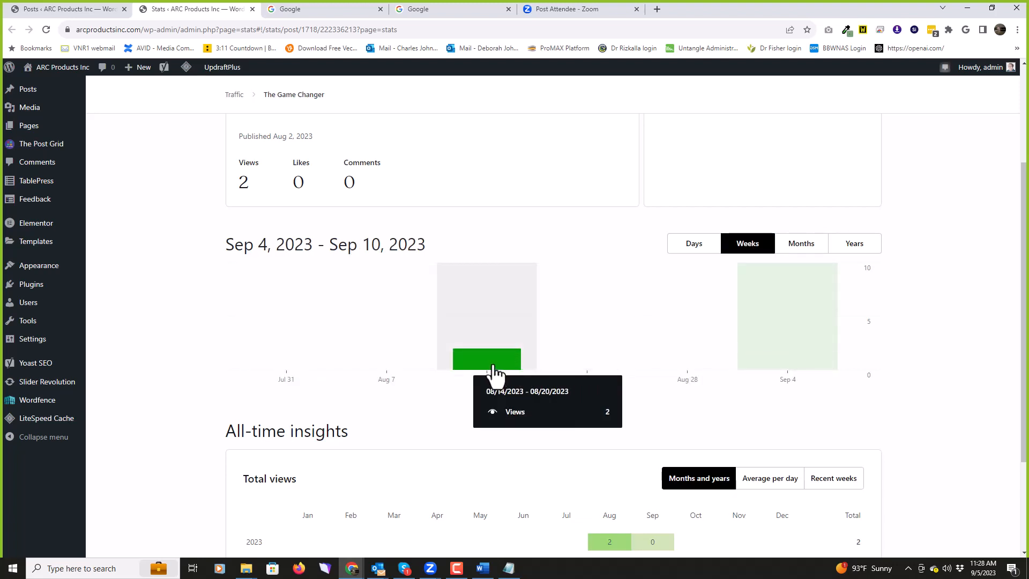
{"action": "left_click", "coordinate": [493, 363]}
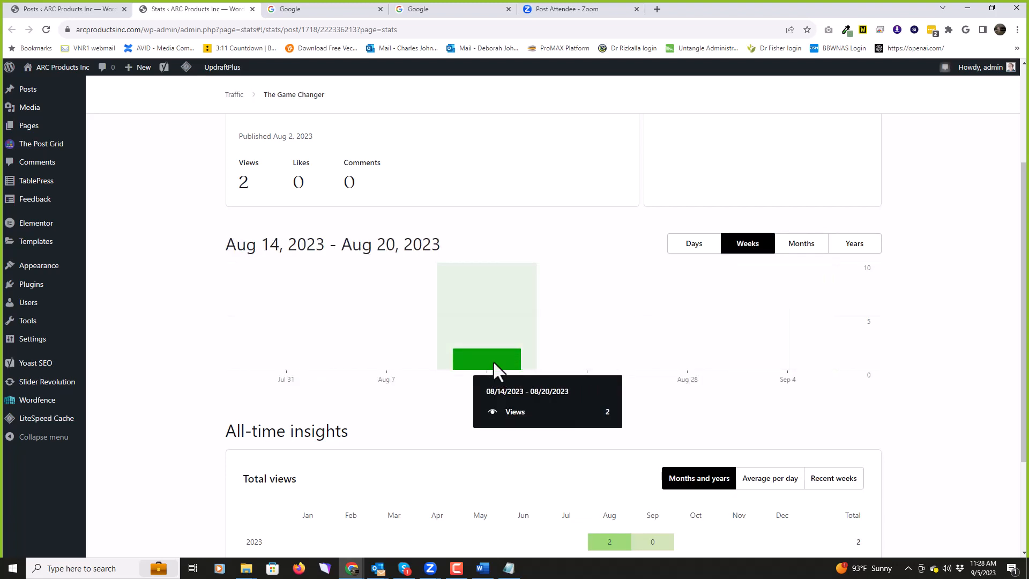
{"action": "left_click", "coordinate": [698, 251]}
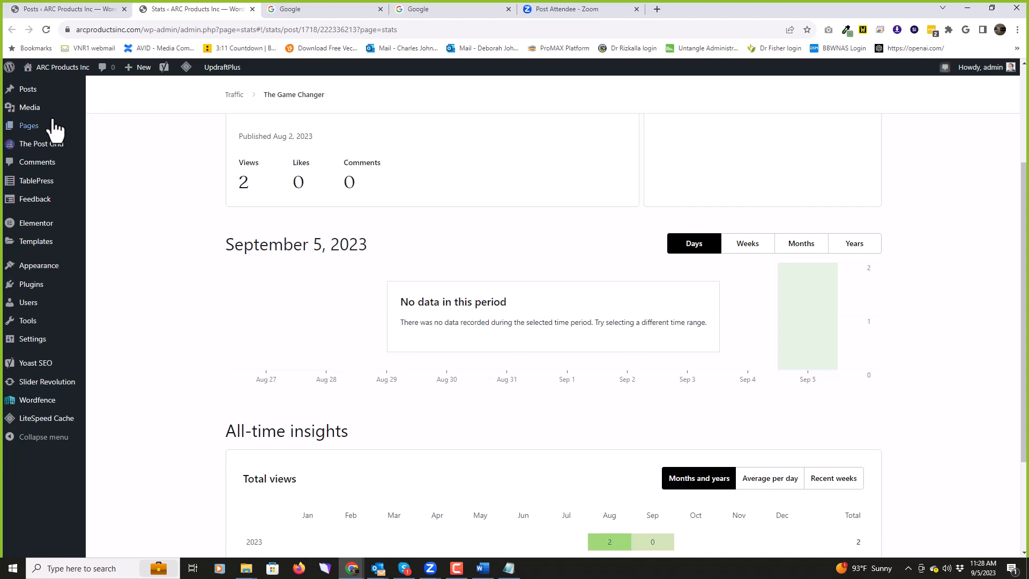
{"action": "left_click", "coordinate": [51, 67]}
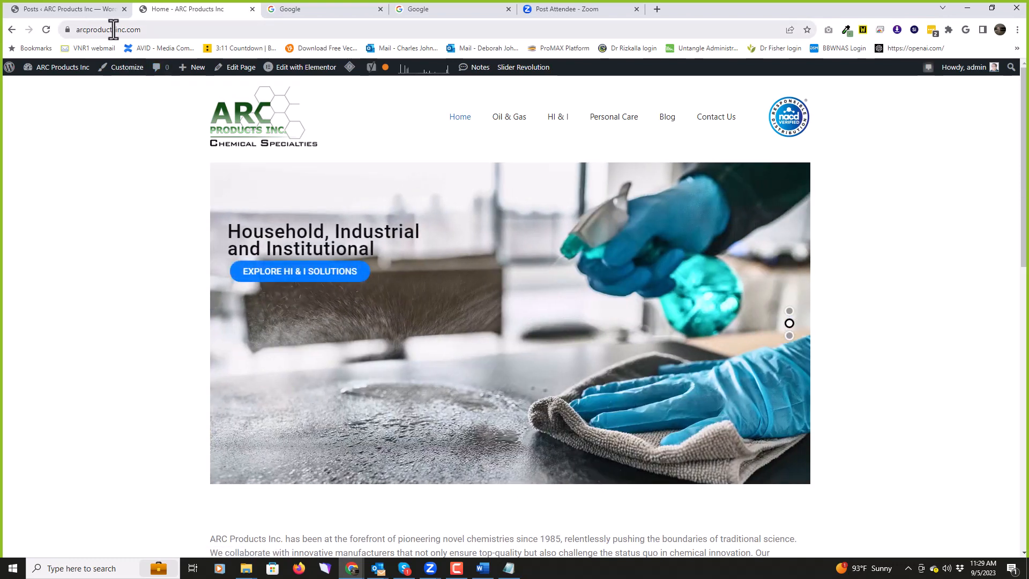
{"action": "left_click", "coordinate": [143, 30]}
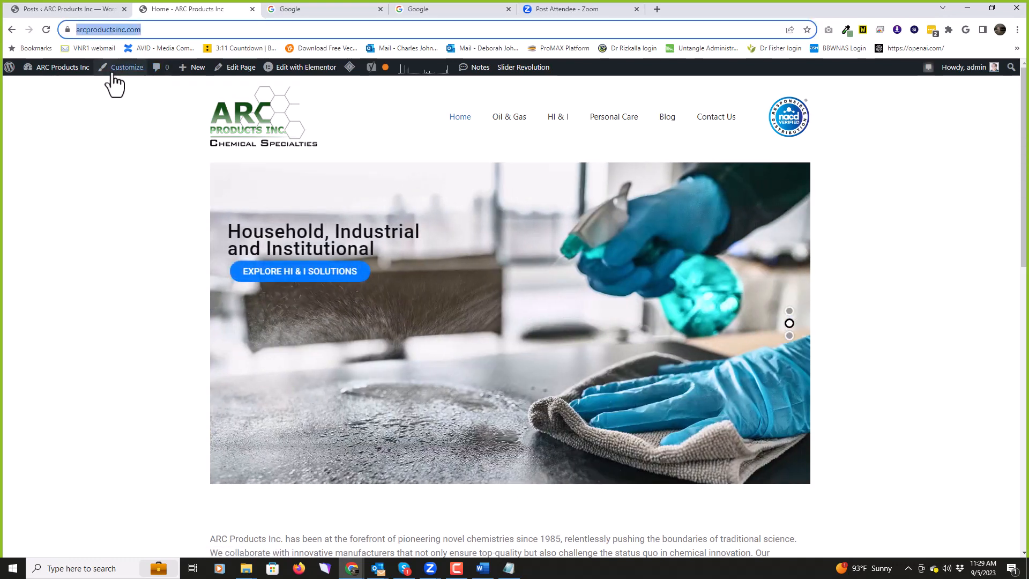
{"action": "left_click", "coordinate": [173, 30]}
{"action": "left_click_drag", "start_coordinate": [174, 31], "coordinate": [74, 32]}
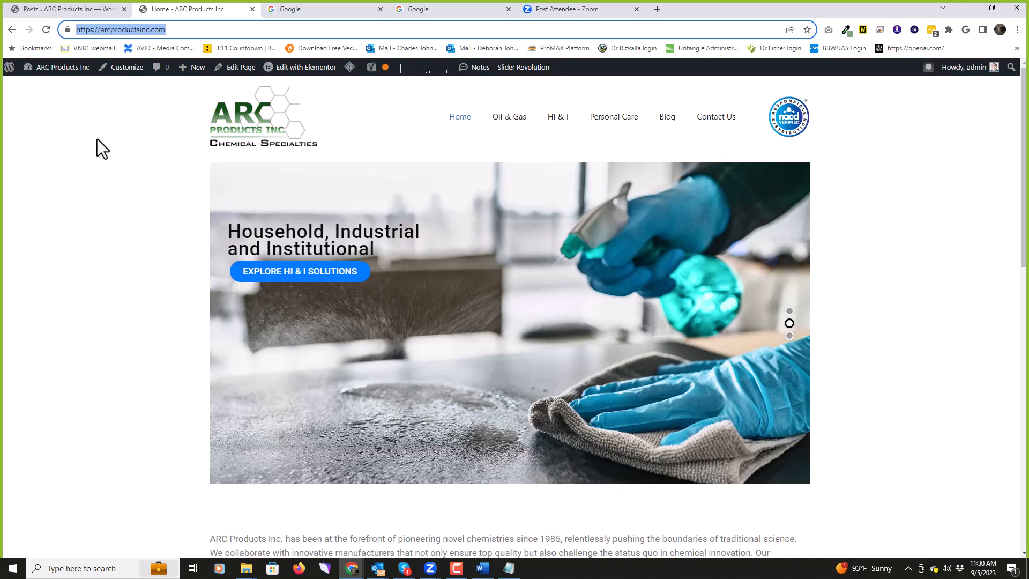
{"action": "left_click", "coordinate": [110, 156]}
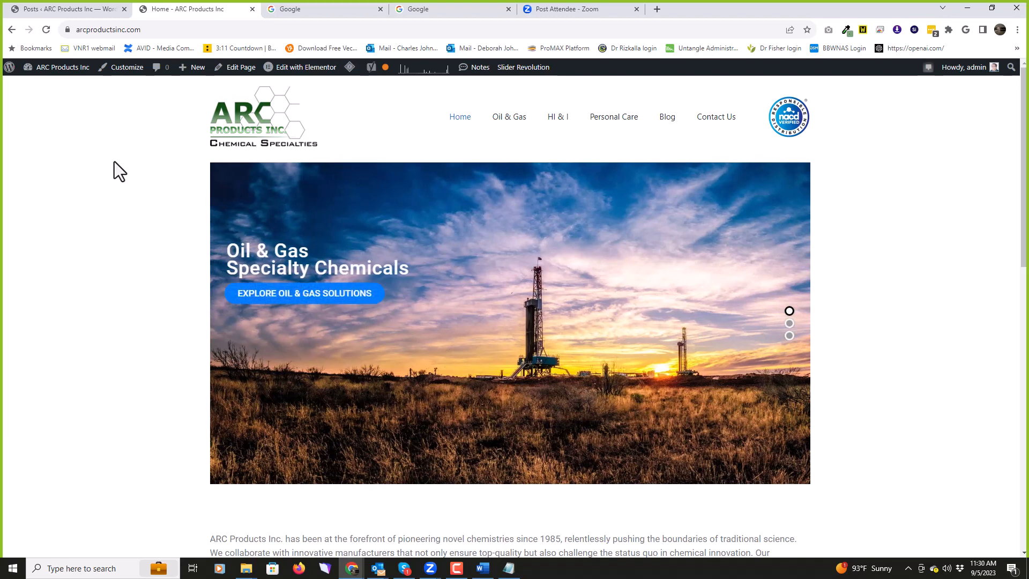
{"action": "left_click", "coordinate": [232, 32]}
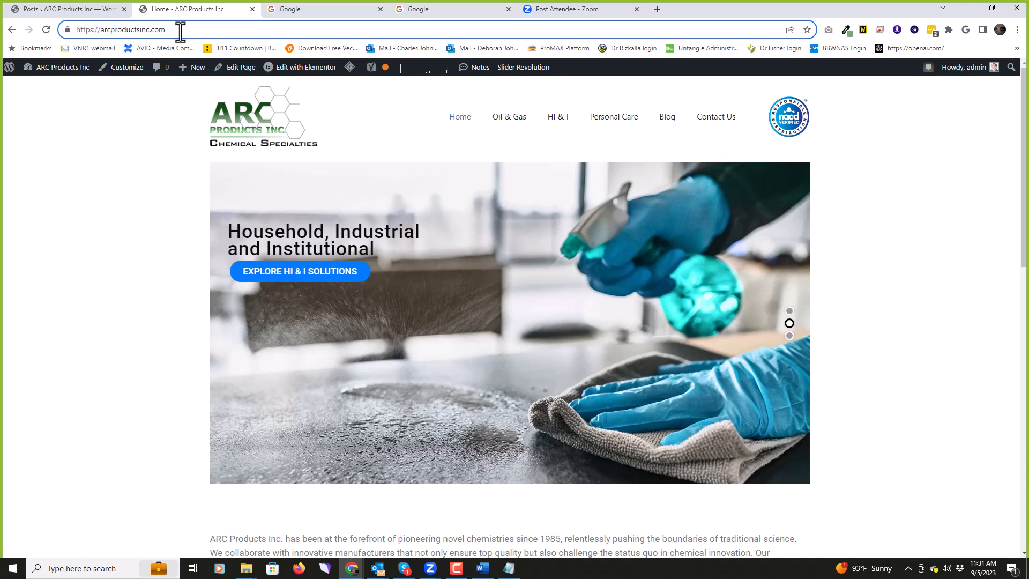
Step: Open a new Chrome tab, type and clear 'arc', then launch Firefox and move its window
{"action": "left_click", "coordinate": [657, 9]}
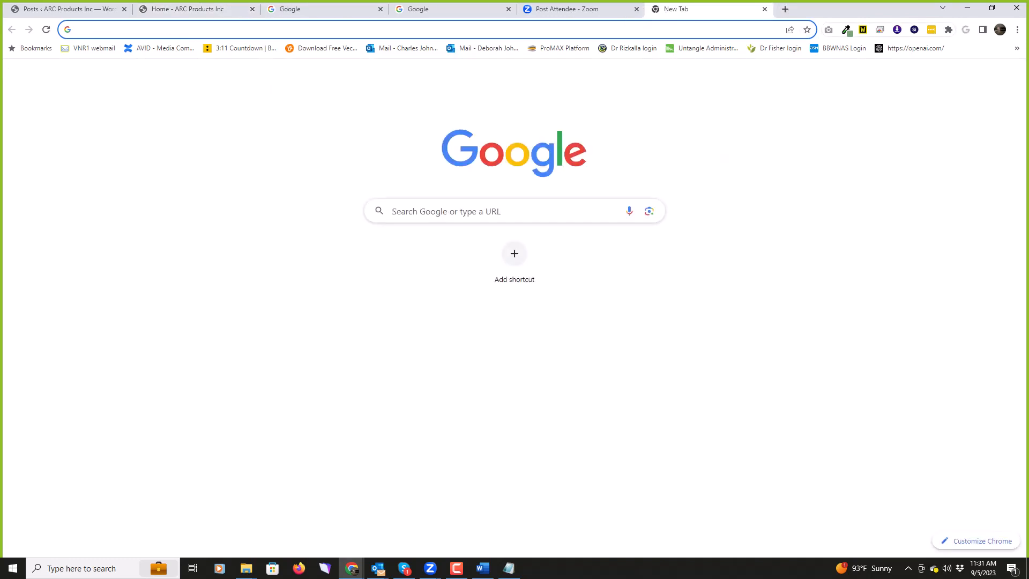
{"action": "type", "text": "arcproductsinc.com/w"}
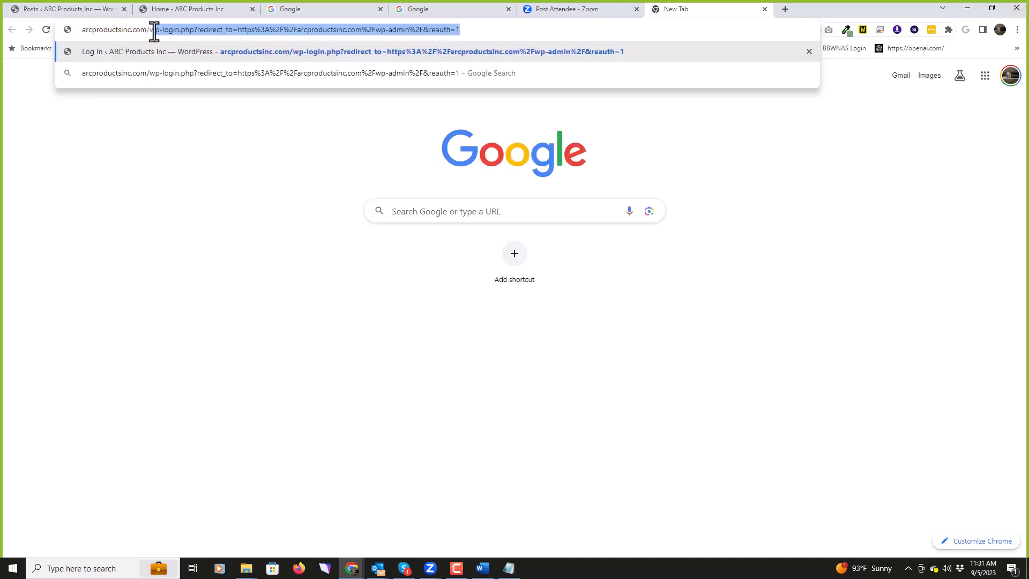
{"action": "left_click_drag", "start_coordinate": [147, 30], "coordinate": [77, 32]}
{"action": "key", "text": "ctrl+c"}
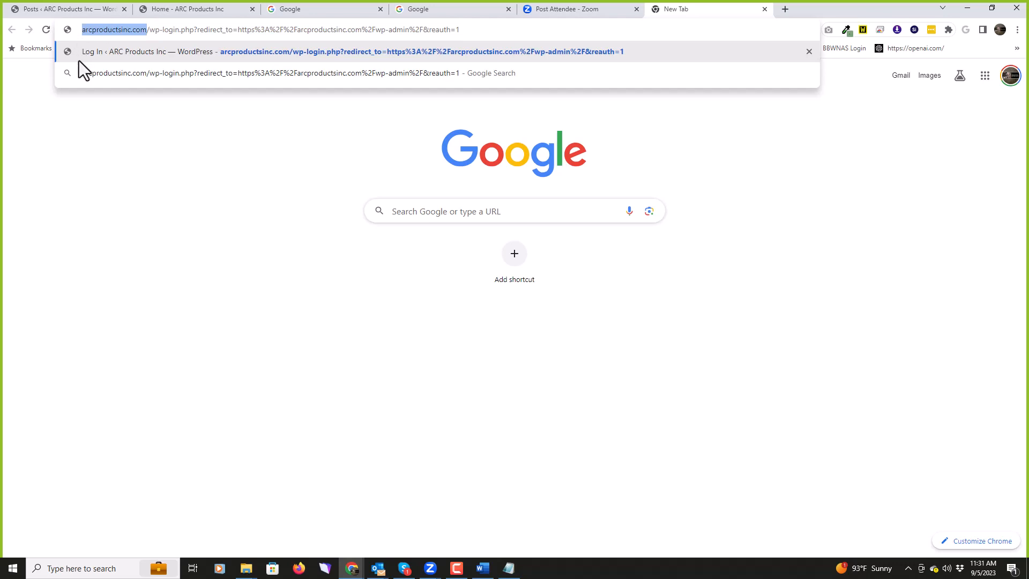
{"action": "left_click", "coordinate": [121, 31]}
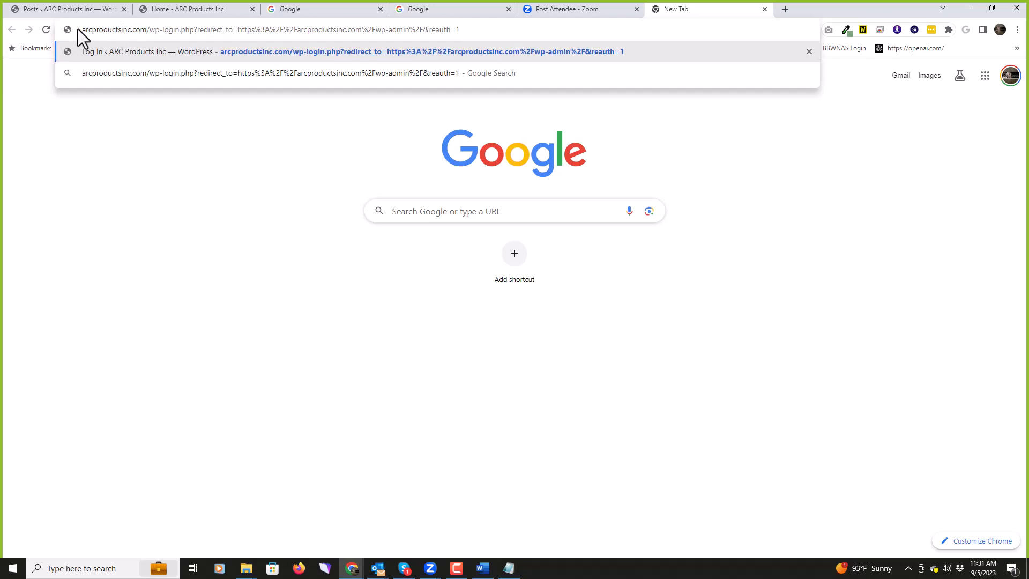
{"action": "left_click", "coordinate": [47, 30]}
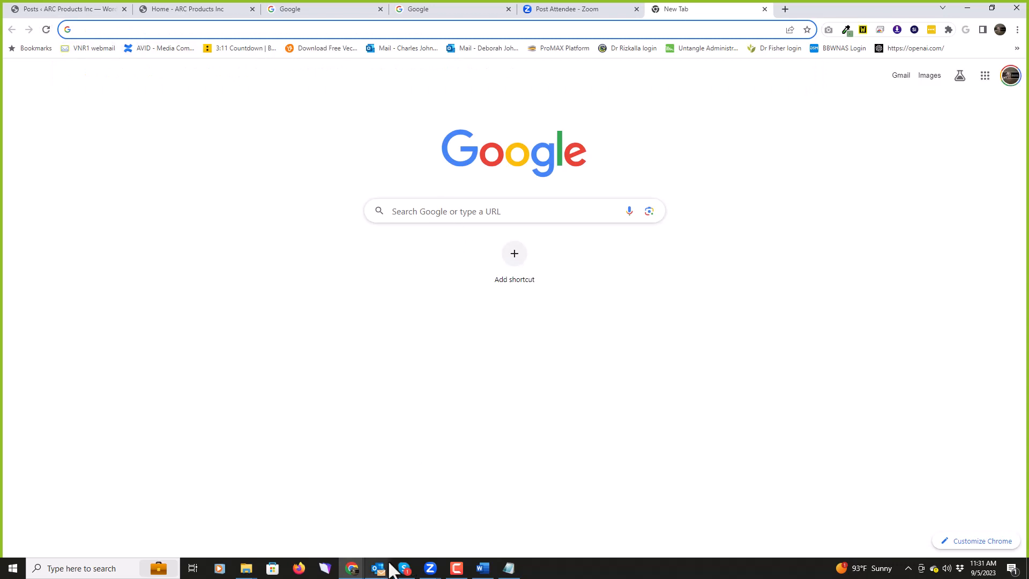
{"action": "left_click", "coordinate": [300, 570]}
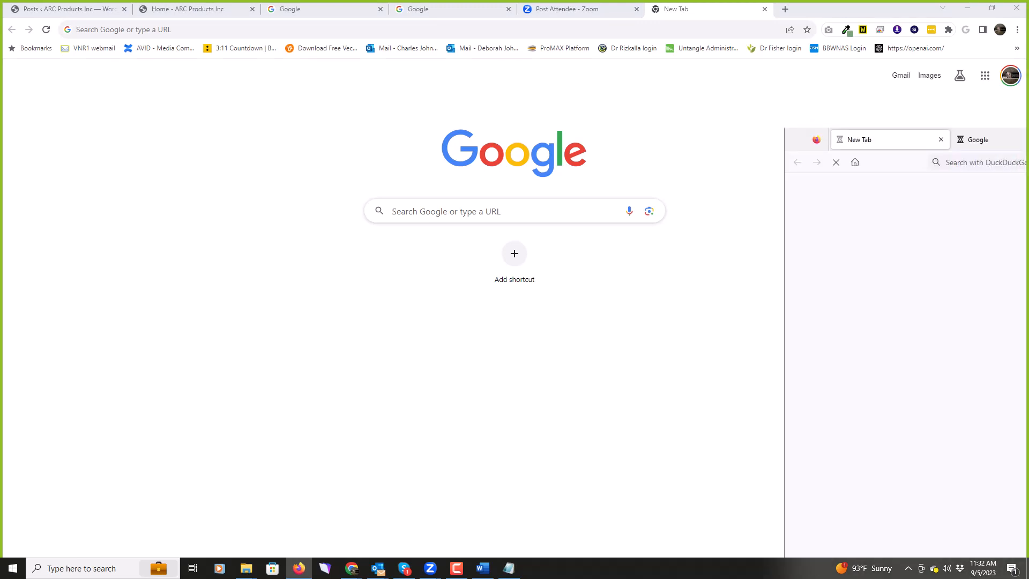
{"action": "left_click_drag", "start_coordinate": [598, 99], "coordinate": [499, 44]}
{"action": "left_click", "coordinate": [838, 47]}
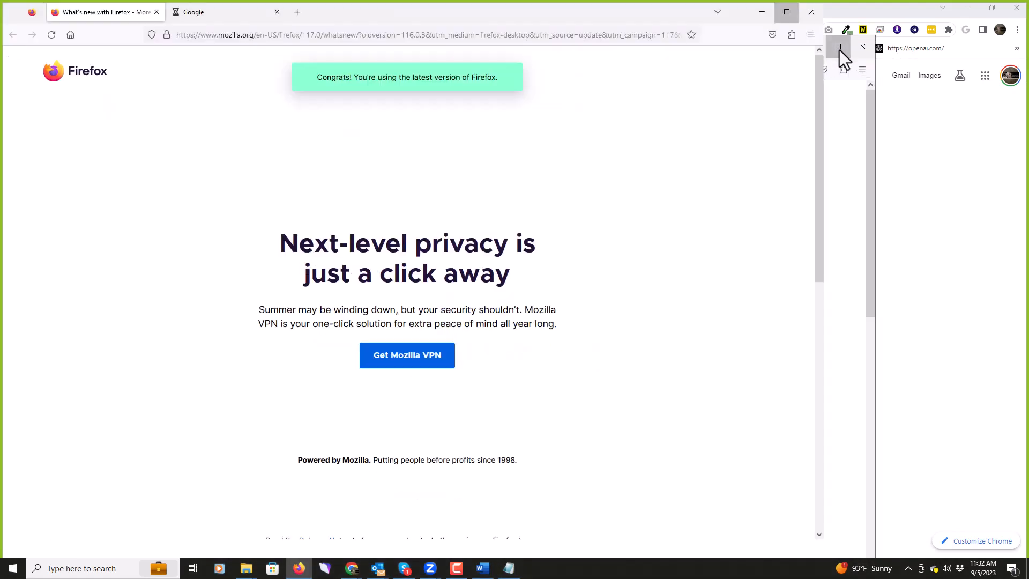
{"action": "left_click", "coordinate": [321, 35]}
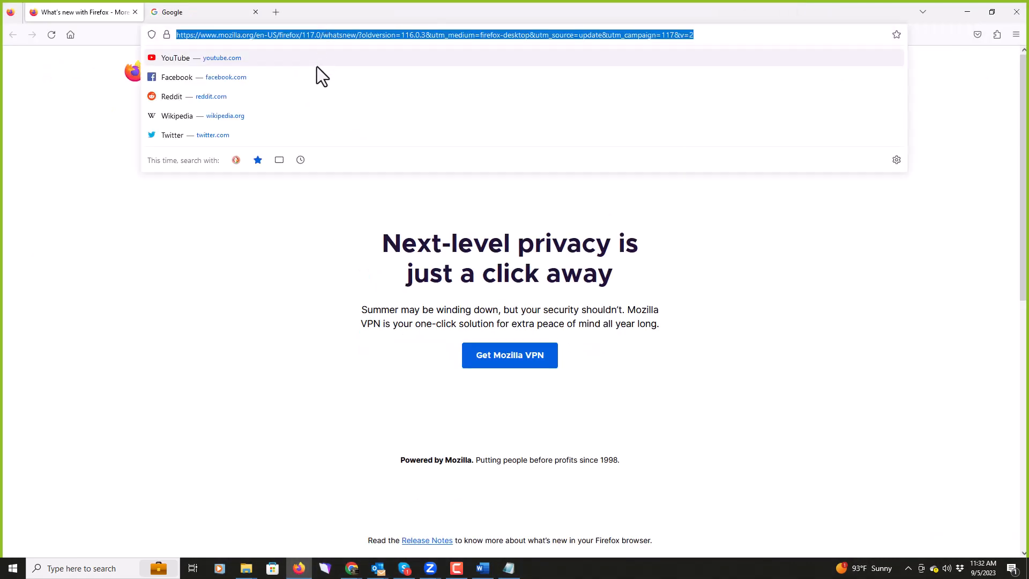
{"action": "key", "text": "ctrl+v"}
{"action": "key", "text": "Return"}
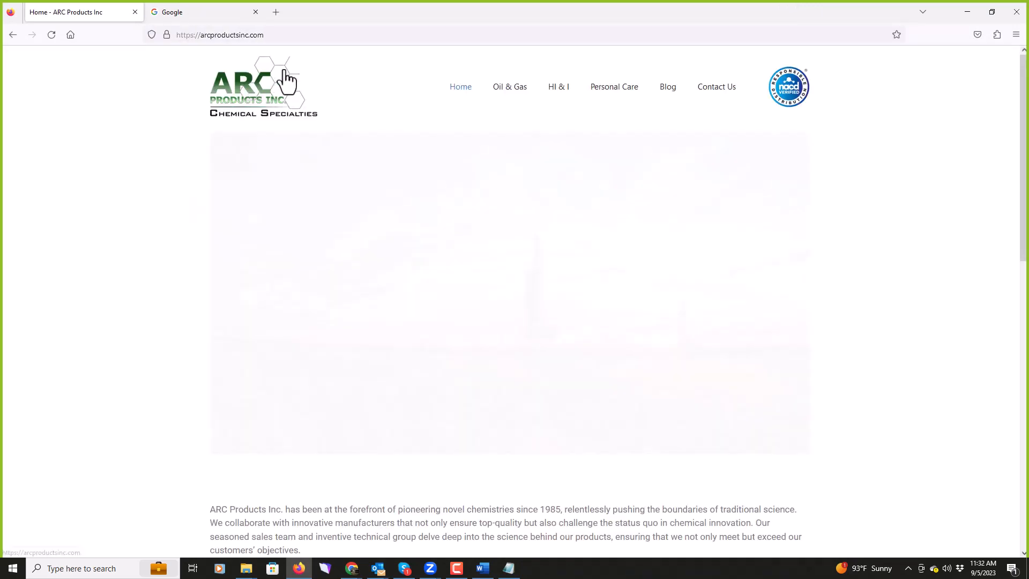
{"action": "left_click", "coordinate": [285, 35]}
{"action": "key", "text": "ctrl+c"}
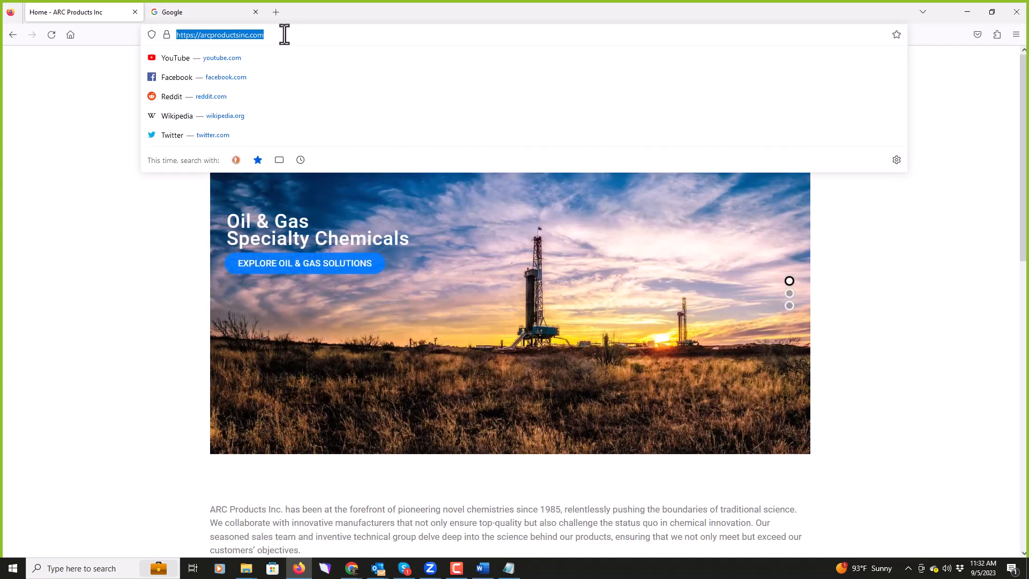
{"action": "left_click", "coordinate": [214, 11]}
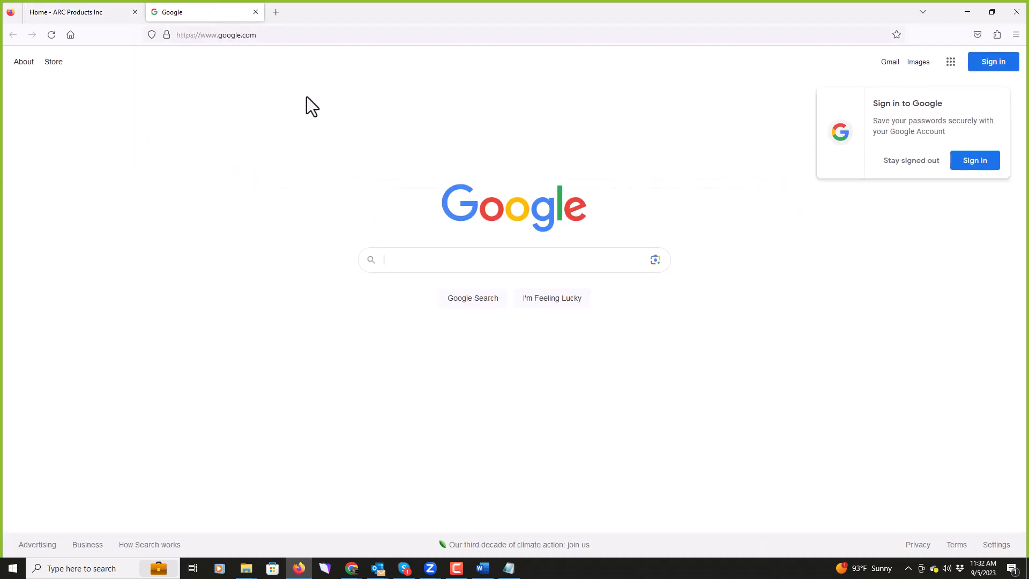
Step: Search Google for 'arc products'
{"action": "left_click", "coordinate": [420, 259]}
{"action": "key", "text": "ctrl+v"}
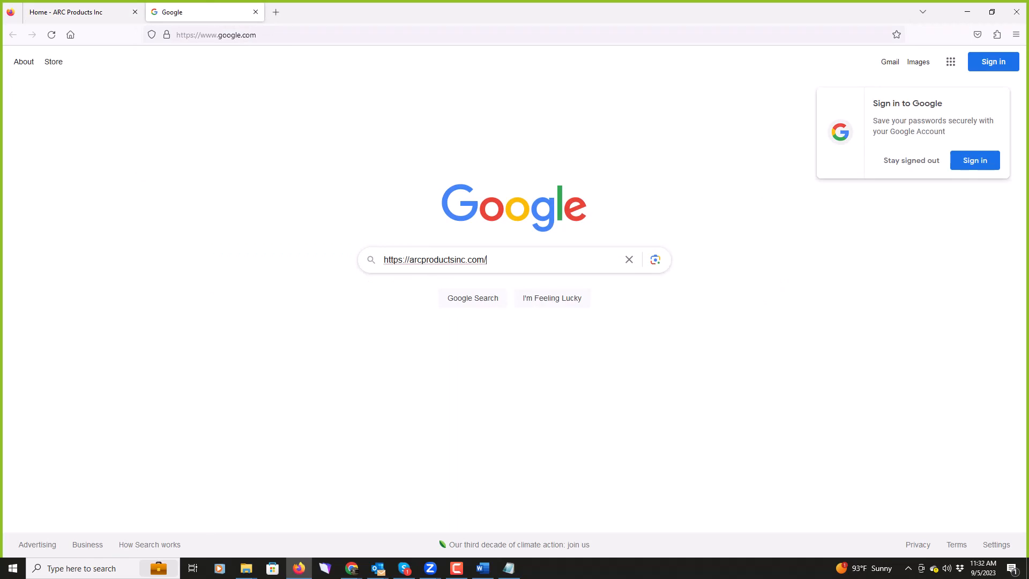
{"action": "key", "text": "BackSpace"}
{"action": "key", "text": "BackSpace"}
{"action": "key", "text": "BackSpace"}
{"action": "key", "text": "BackSpace"}
{"action": "key", "text": "BackSpace"}
{"action": "key", "text": "BackSpace"}
{"action": "key", "text": "BackSpace"}
{"action": "key", "text": "BackSpace"}
{"action": "key", "text": "BackSpace"}
{"action": "key", "text": "BackSpace"}
{"action": "key", "text": "BackSpace"}
{"action": "key", "text": "BackSpace"}
{"action": "key", "text": "BackSpace"}
{"action": "key", "text": "BackSpace"}
{"action": "key", "text": "BackSpace"}
{"action": "key", "text": "BackSpace"}
{"action": "key", "text": "BackSpace"}
{"action": "key", "text": "BackSpace"}
{"action": "key", "text": "BackSpace"}
{"action": "key", "text": "BackSpace"}
{"action": "key", "text": "BackSpace"}
{"action": "key", "text": "BackSpace"}
{"action": "key", "text": "BackSpace"}
{"action": "key", "text": "BackSpace"}
{"action": "key", "text": "BackSpace"}
{"action": "key", "text": "BackSpace"}
{"action": "key", "text": "BackSpace"}
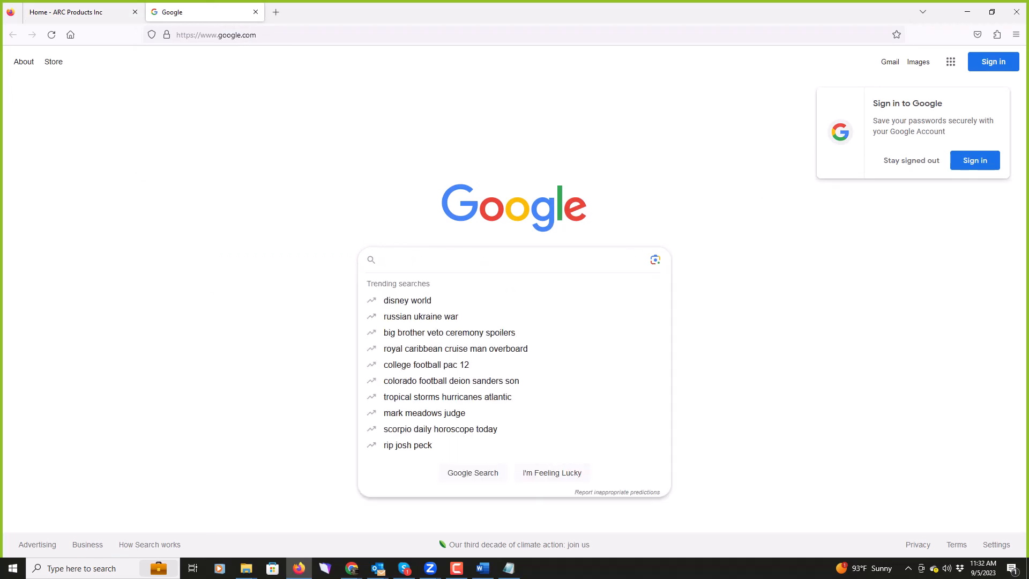
{"action": "type", "text": "arc products"}
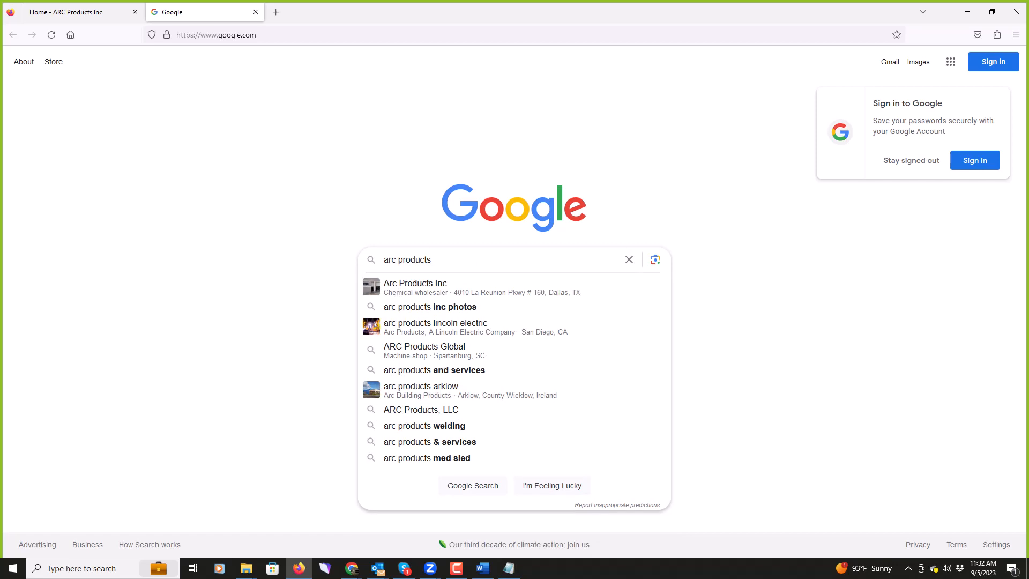
{"action": "key", "text": "Return"}
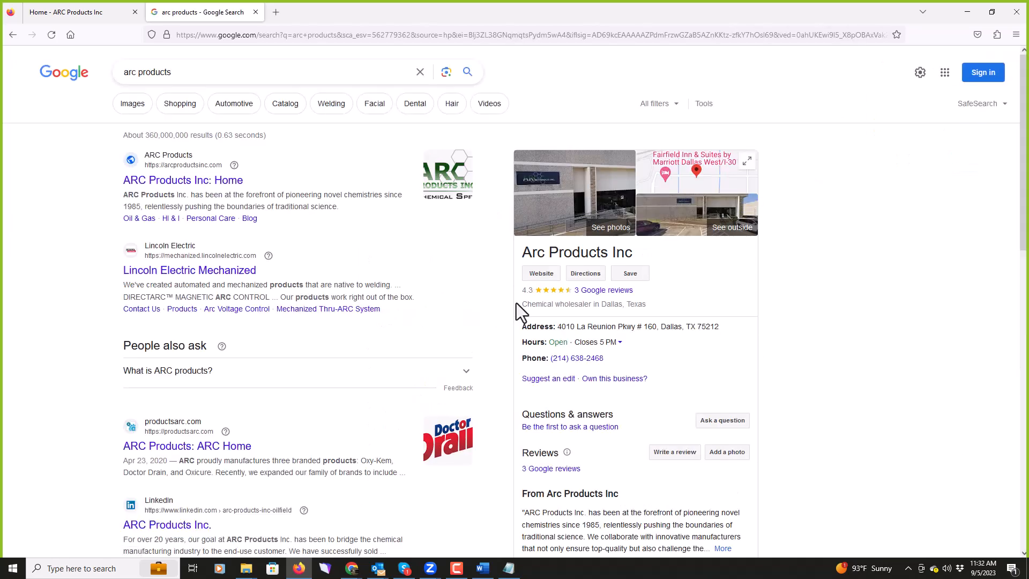
Step: Highlight the 'Chemical wholesaler in Dallas, Texas' panel line, then scroll through the results
{"action": "left_click_drag", "start_coordinate": [523, 305], "coordinate": [541, 303]}
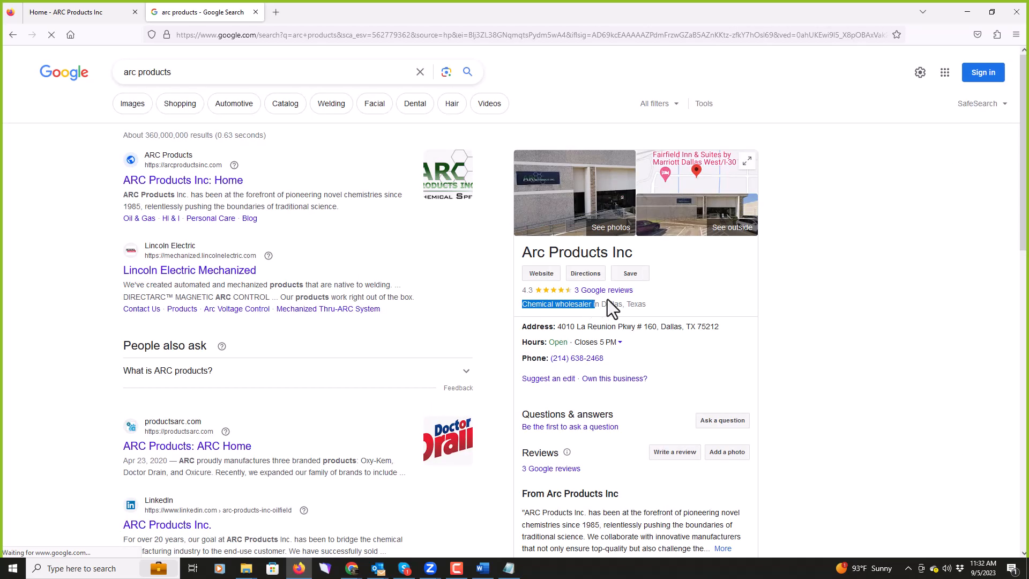
{"action": "left_click_drag", "start_coordinate": [607, 303], "coordinate": [647, 304]}
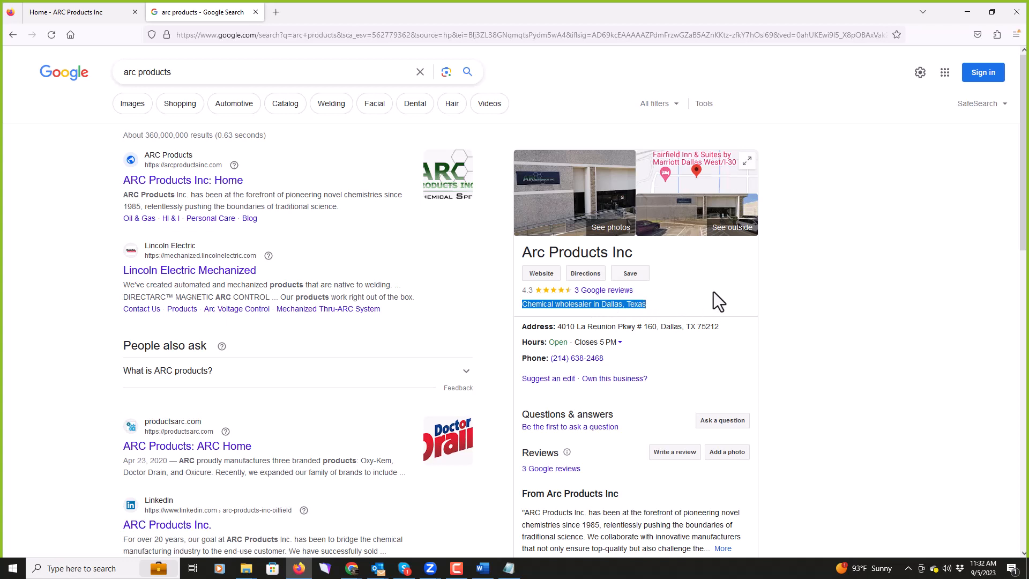
{"action": "left_click", "coordinate": [788, 279]}
{"action": "scroll", "coordinate": [789, 278], "scroll_direction": "down", "scroll_amount": 4}
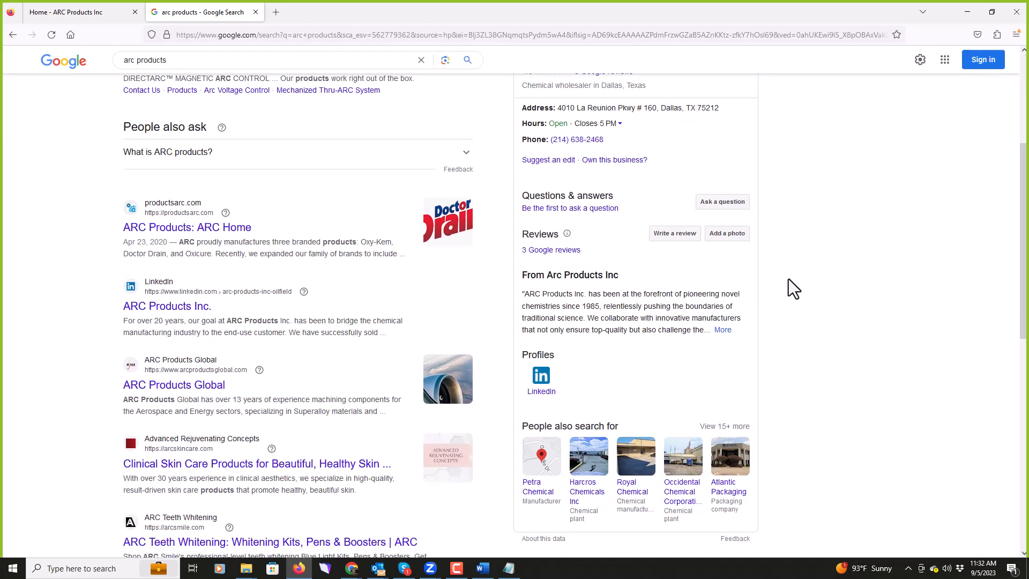
{"action": "scroll", "coordinate": [789, 279], "scroll_direction": "down", "scroll_amount": 3}
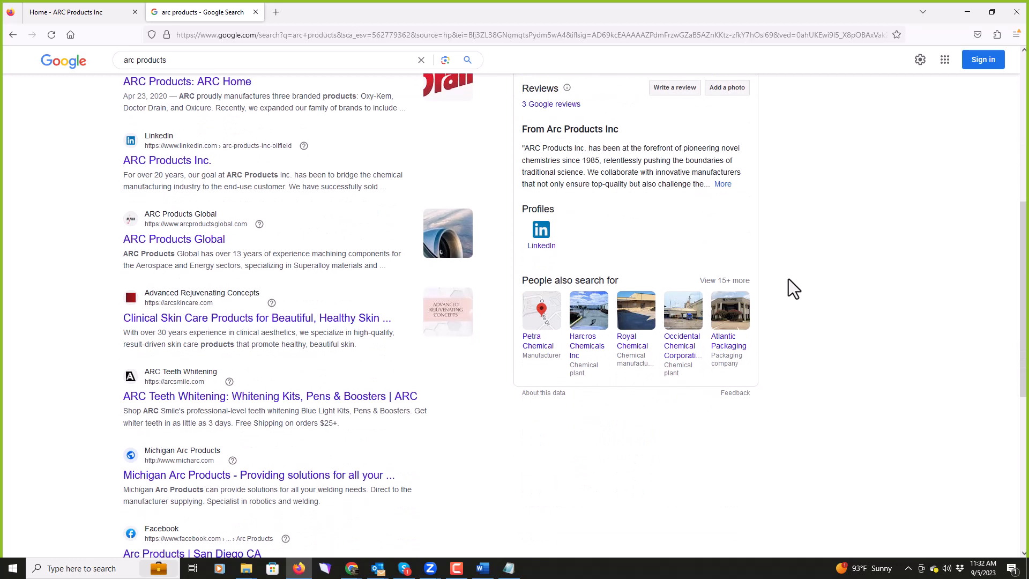
{"action": "scroll", "coordinate": [789, 279], "scroll_direction": "up", "scroll_amount": 3}
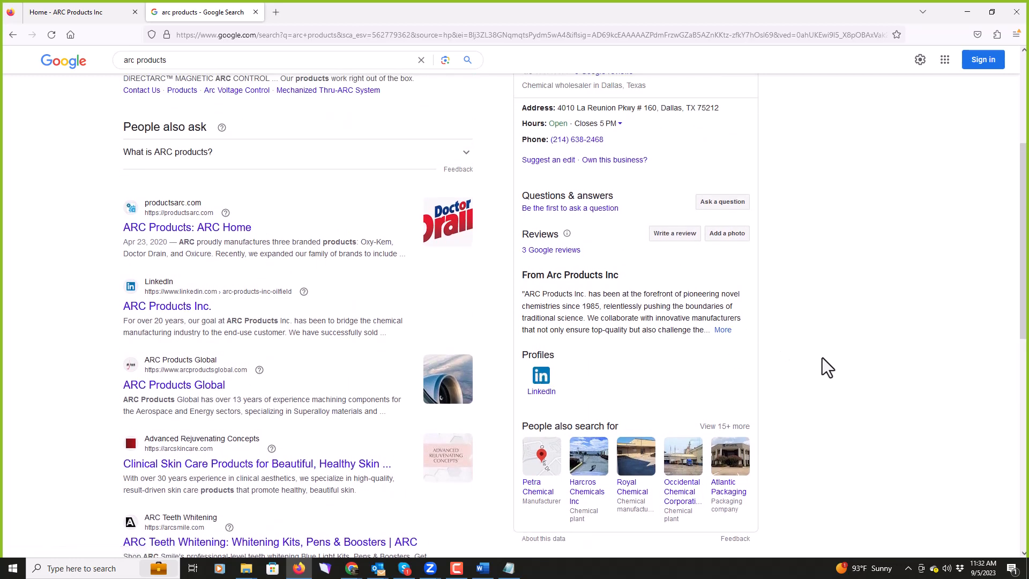
{"action": "scroll", "coordinate": [812, 357], "scroll_direction": "up", "scroll_amount": 2}
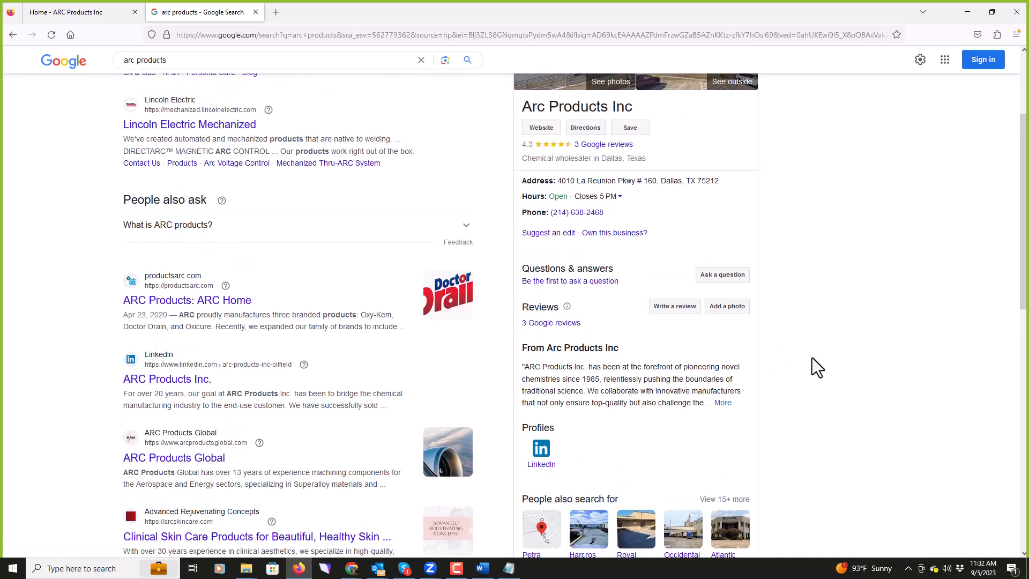
{"action": "scroll", "coordinate": [812, 358], "scroll_direction": "up", "scroll_amount": 3}
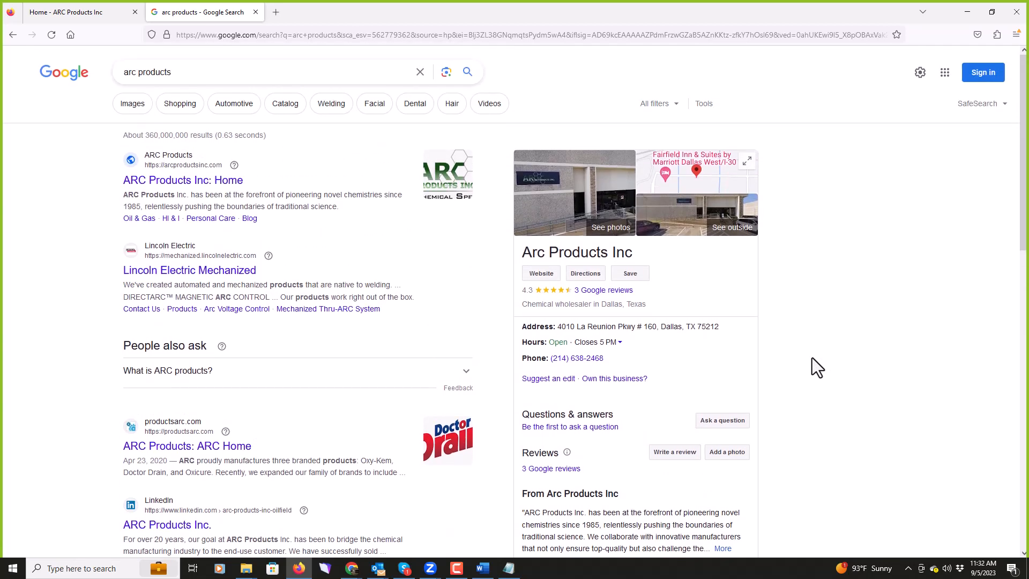
{"action": "scroll", "coordinate": [812, 358], "scroll_direction": "down", "scroll_amount": 2}
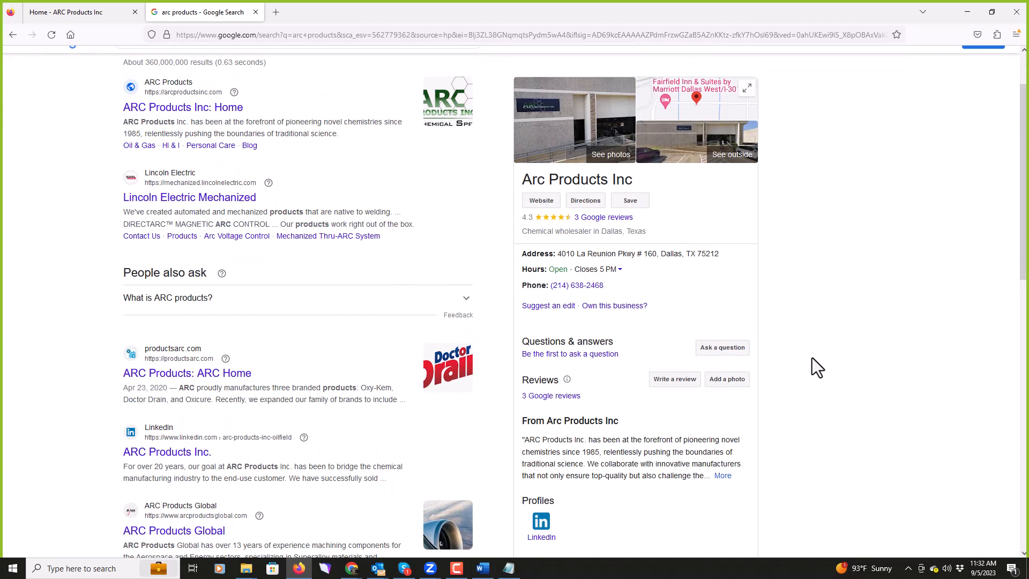
{"action": "scroll", "coordinate": [812, 358], "scroll_direction": "up", "scroll_amount": 2}
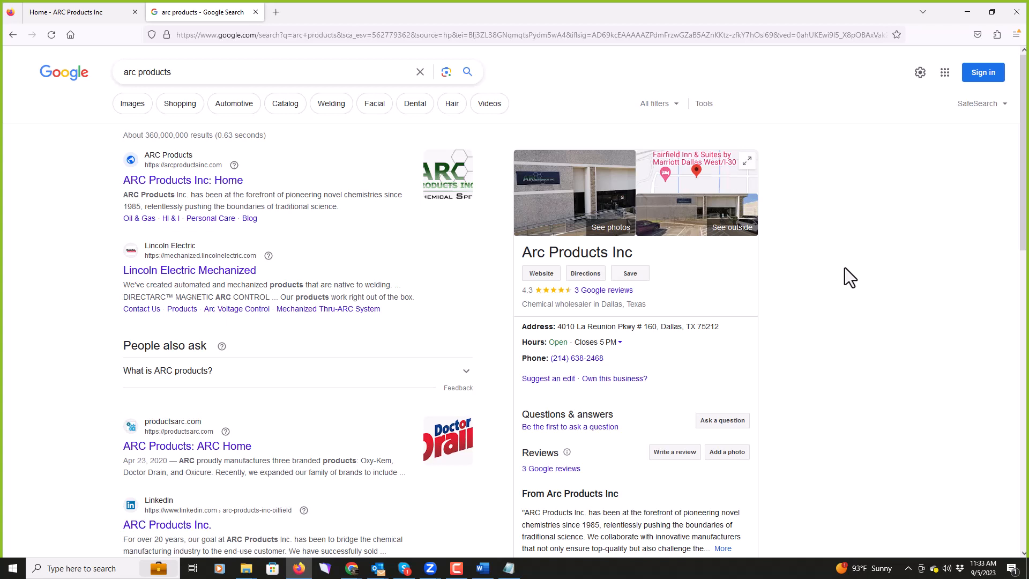
{"action": "scroll", "coordinate": [844, 268], "scroll_direction": "down", "scroll_amount": 5}
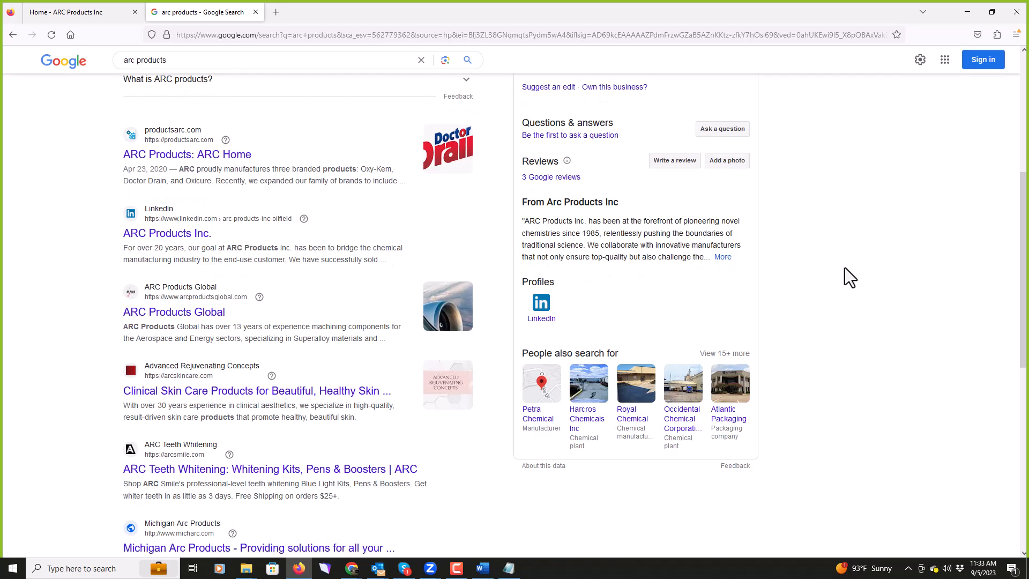
{"action": "scroll", "coordinate": [844, 268], "scroll_direction": "up", "scroll_amount": 5}
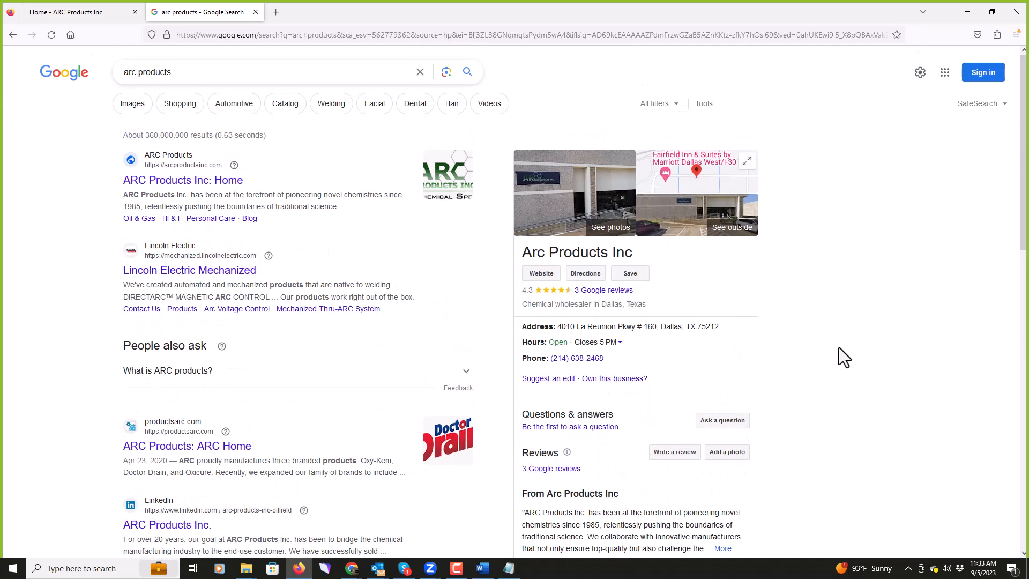